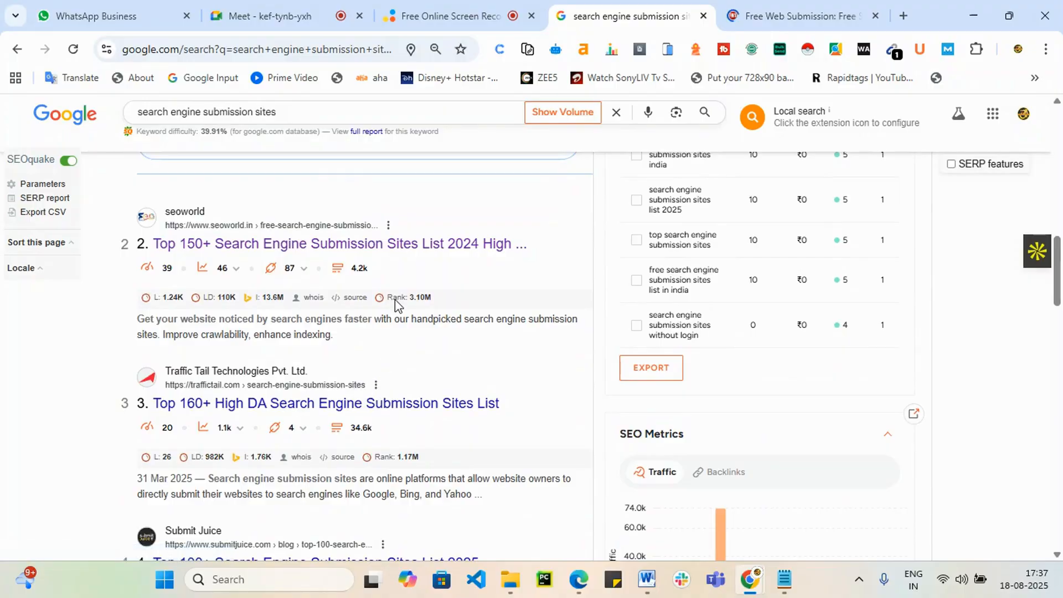
Step: Open the seoworld submission-sites list in a new tab and switch to it
{"action": "right_click", "coordinate": [382, 250]}
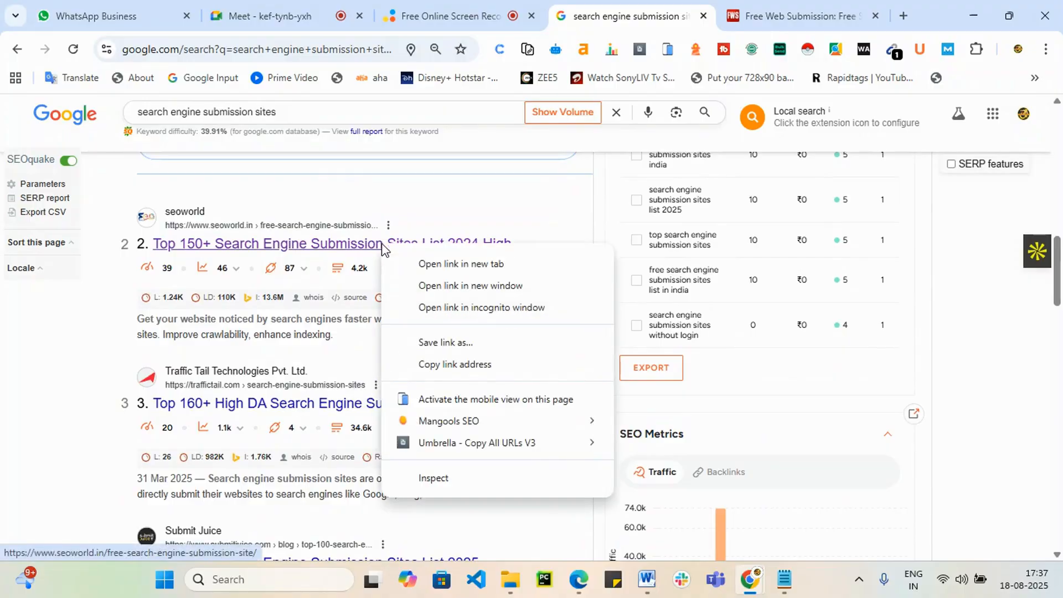
{"action": "left_click", "coordinate": [437, 267]}
{"action": "left_click", "coordinate": [825, 14]}
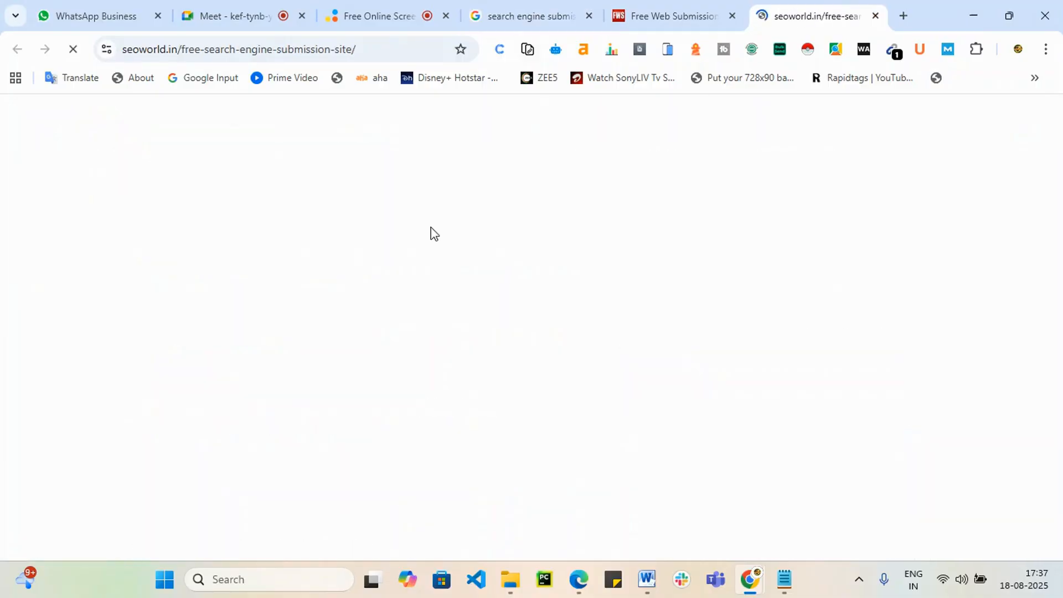
Step: Scroll through the seoworld sites table, then return to the Free Web Submission tab
{"action": "scroll", "coordinate": [392, 339], "scroll_direction": "down", "scroll_amount": 10}
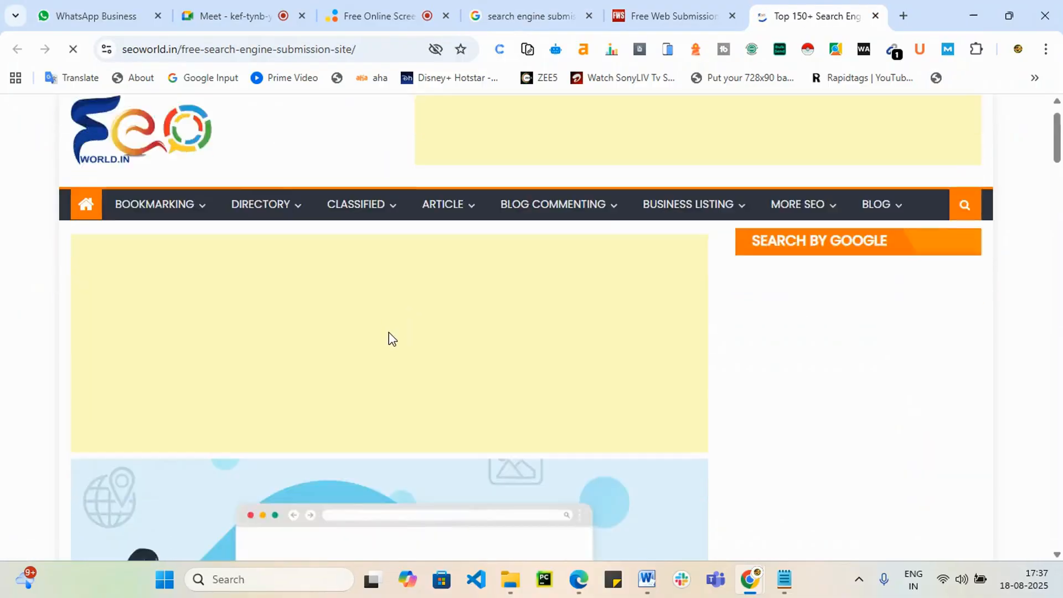
{"action": "scroll", "coordinate": [515, 368], "scroll_direction": "down", "scroll_amount": 12}
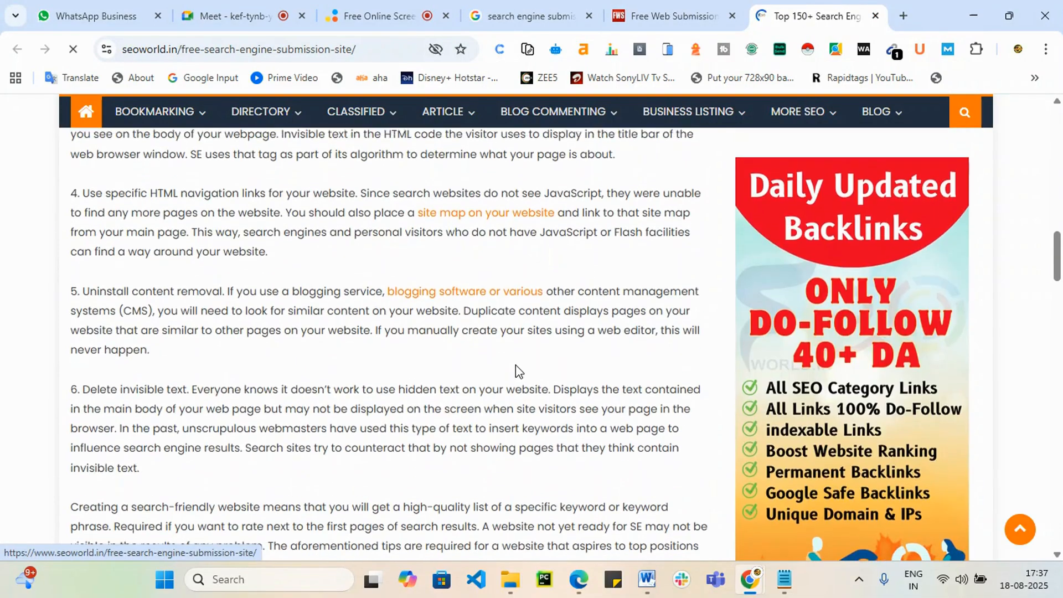
{"action": "scroll", "coordinate": [517, 369], "scroll_direction": "down", "scroll_amount": 6}
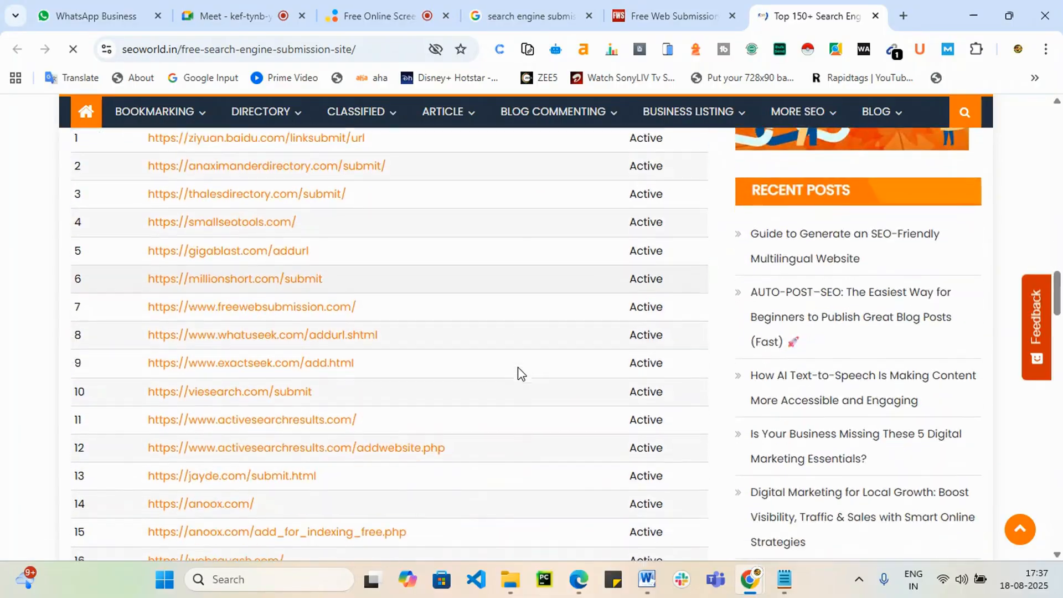
{"action": "scroll", "coordinate": [391, 413], "scroll_direction": "down", "scroll_amount": 4}
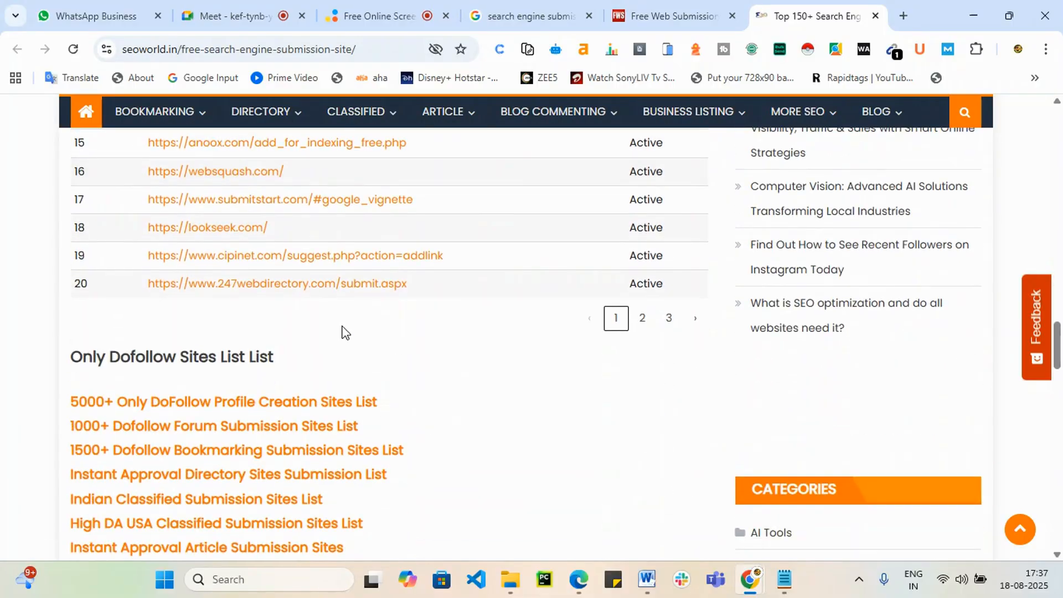
{"action": "scroll", "coordinate": [214, 333], "scroll_direction": "up", "scroll_amount": 15}
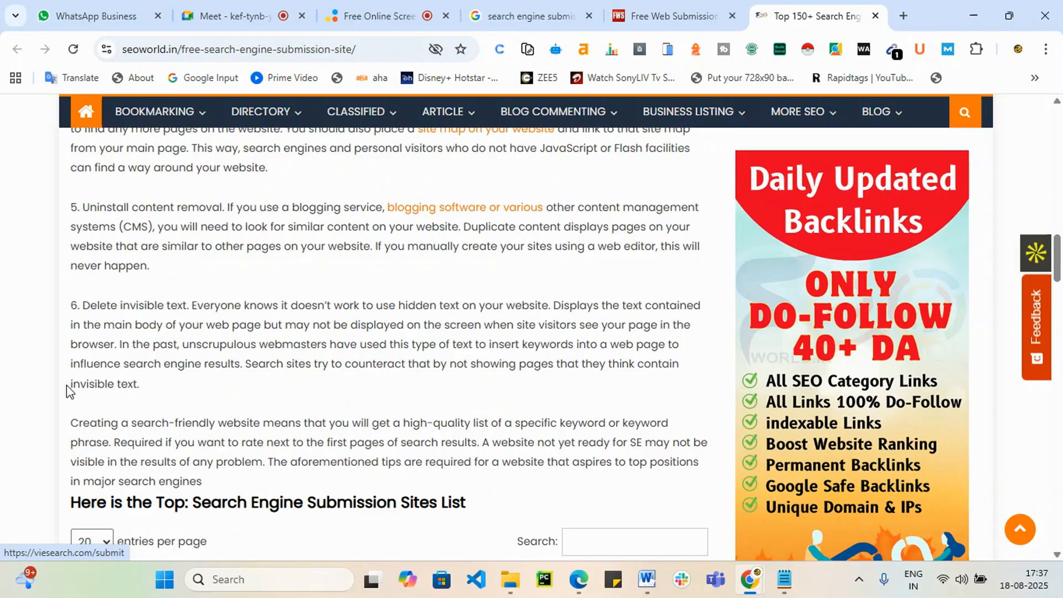
{"action": "left_click", "coordinate": [665, 15]}
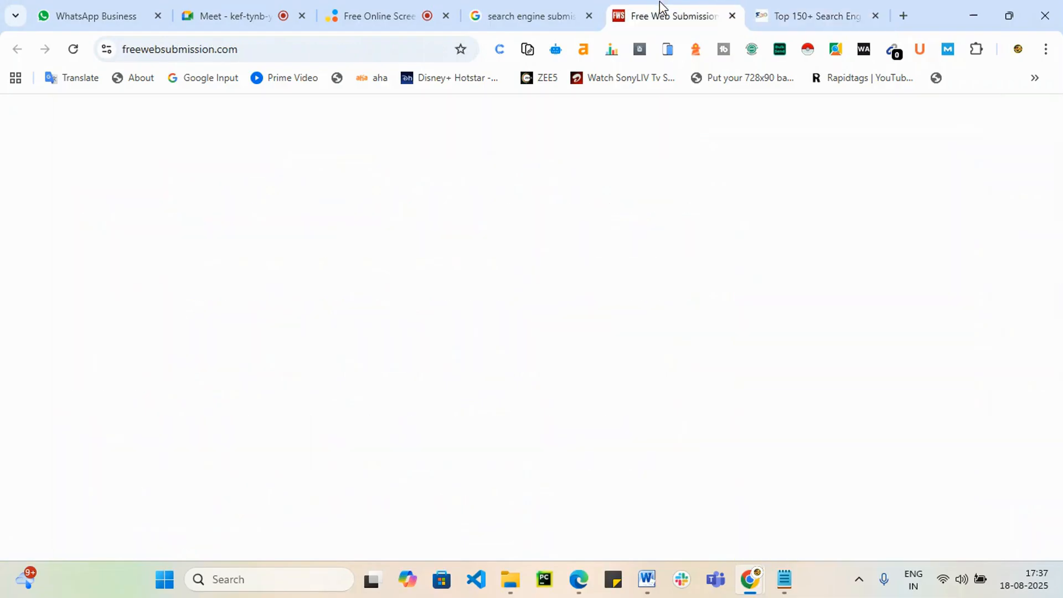
Step: Browse FreeWebSubmission's extended web search engine list, then go back to the home page
{"action": "scroll", "coordinate": [465, 310], "scroll_direction": "down", "scroll_amount": 5}
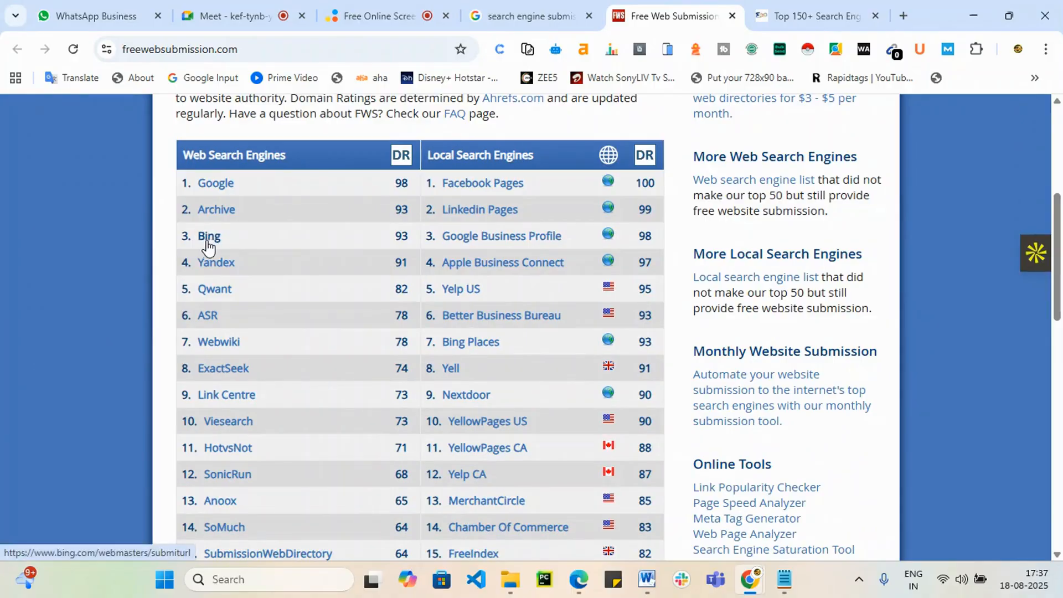
{"action": "scroll", "coordinate": [224, 298], "scroll_direction": "down", "scroll_amount": 7}
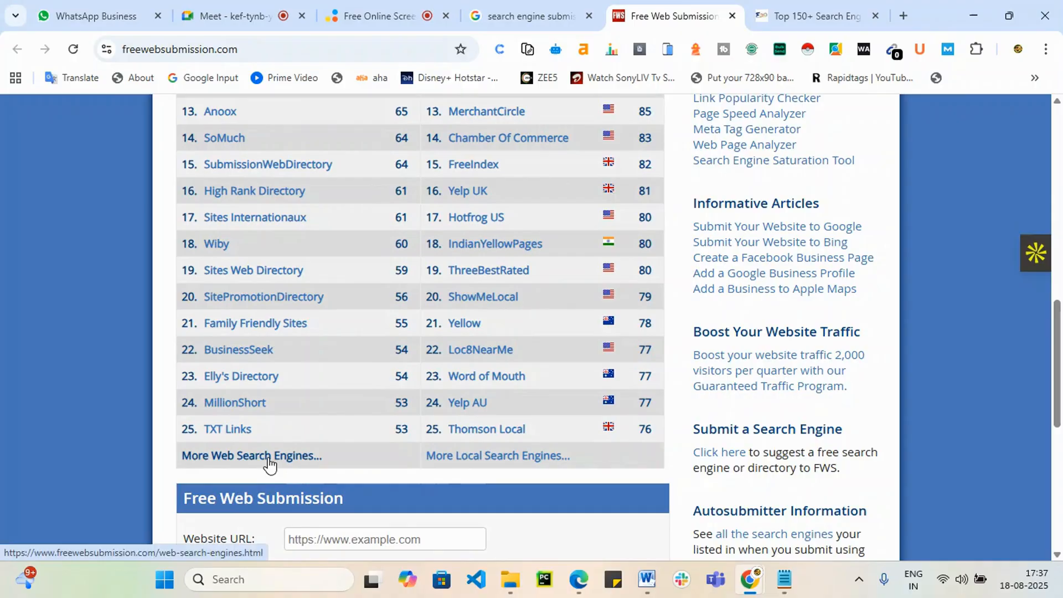
{"action": "left_click", "coordinate": [294, 455]}
{"action": "scroll", "coordinate": [483, 431], "scroll_direction": "down", "scroll_amount": 3}
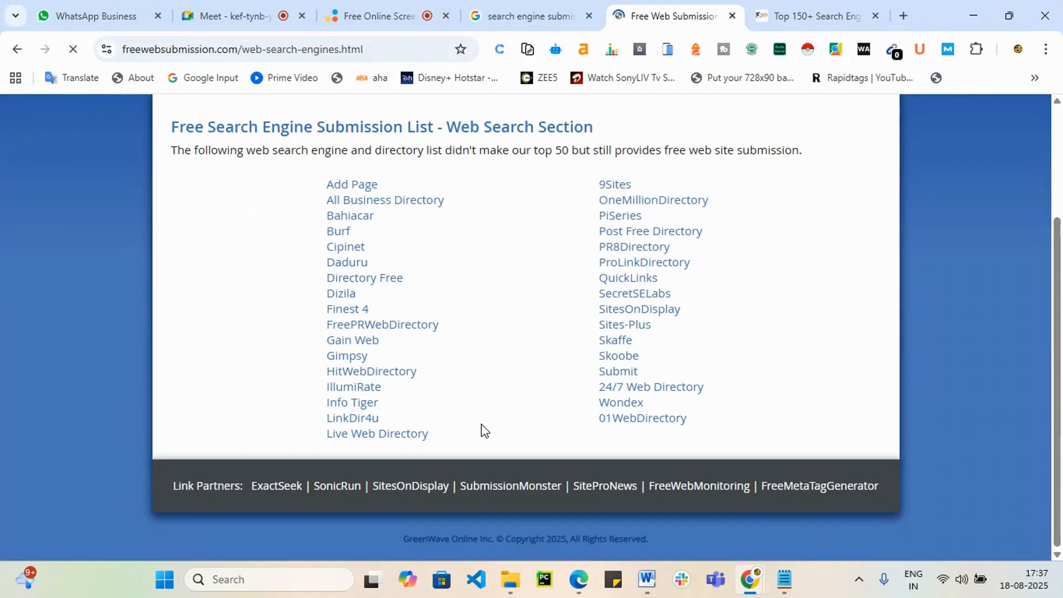
{"action": "scroll", "coordinate": [566, 414], "scroll_direction": "up", "scroll_amount": 4}
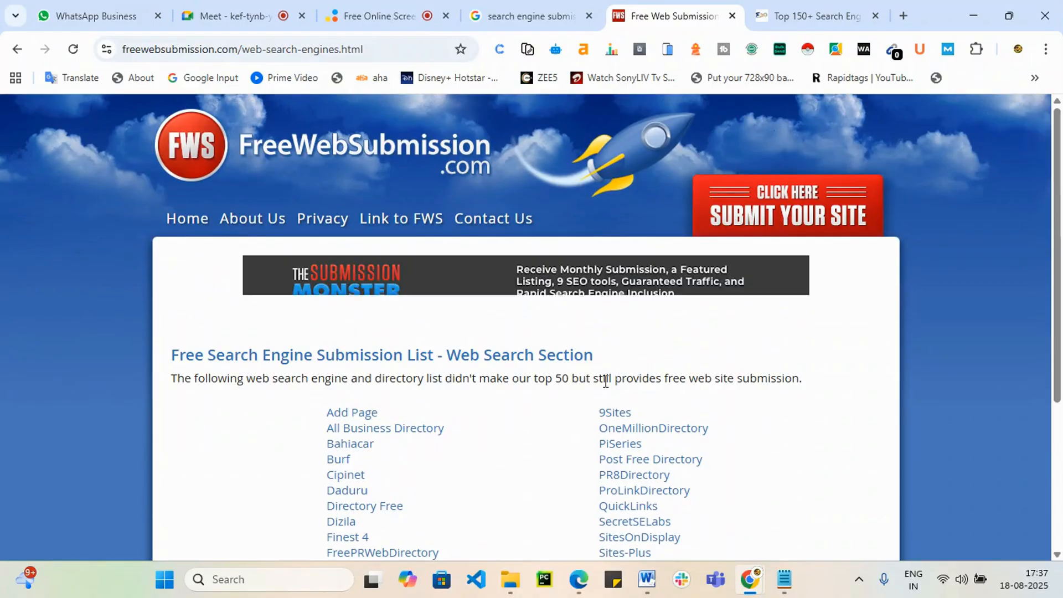
{"action": "scroll", "coordinate": [609, 384], "scroll_direction": "down", "scroll_amount": 4}
{"action": "scroll", "coordinate": [611, 390], "scroll_direction": "up", "scroll_amount": 4}
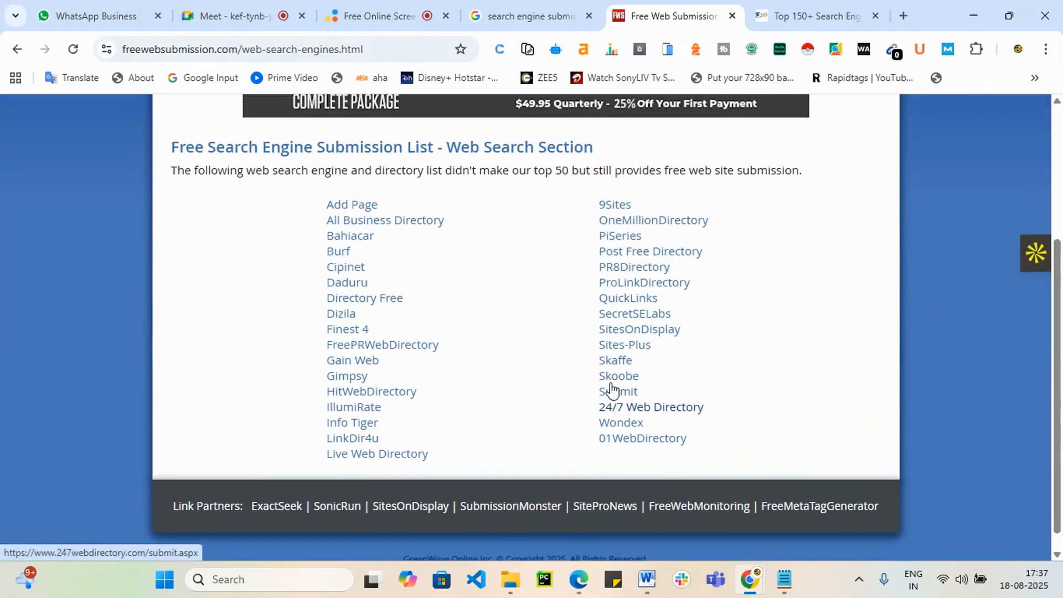
{"action": "left_click", "coordinate": [19, 49]}
Step: Browse the extended local search engine list, then open a fresh browser tab
{"action": "scroll", "coordinate": [344, 305], "scroll_direction": "down", "scroll_amount": 5}
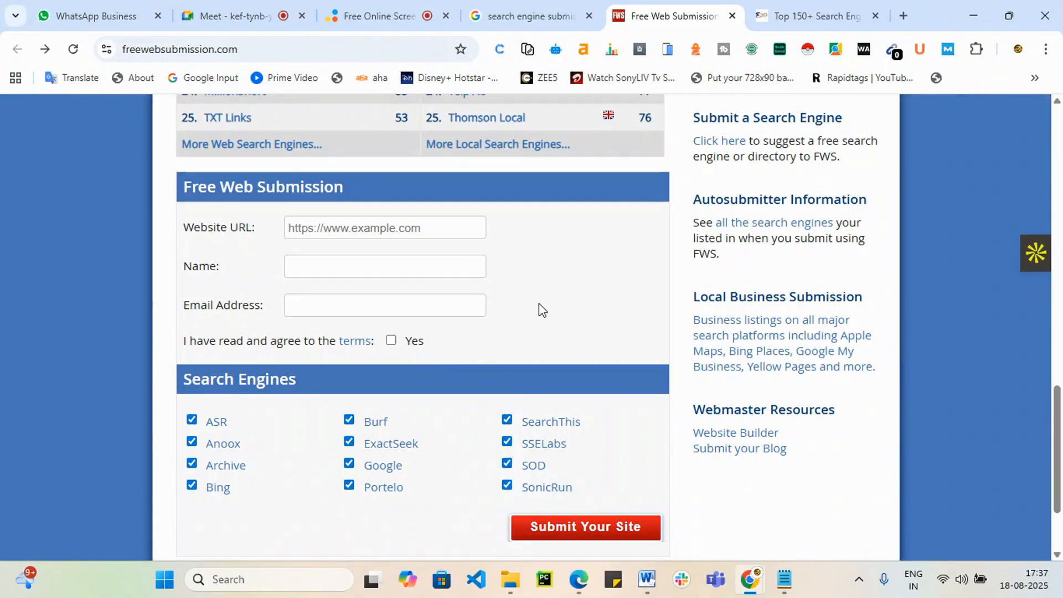
{"action": "scroll", "coordinate": [525, 309], "scroll_direction": "up", "scroll_amount": 3}
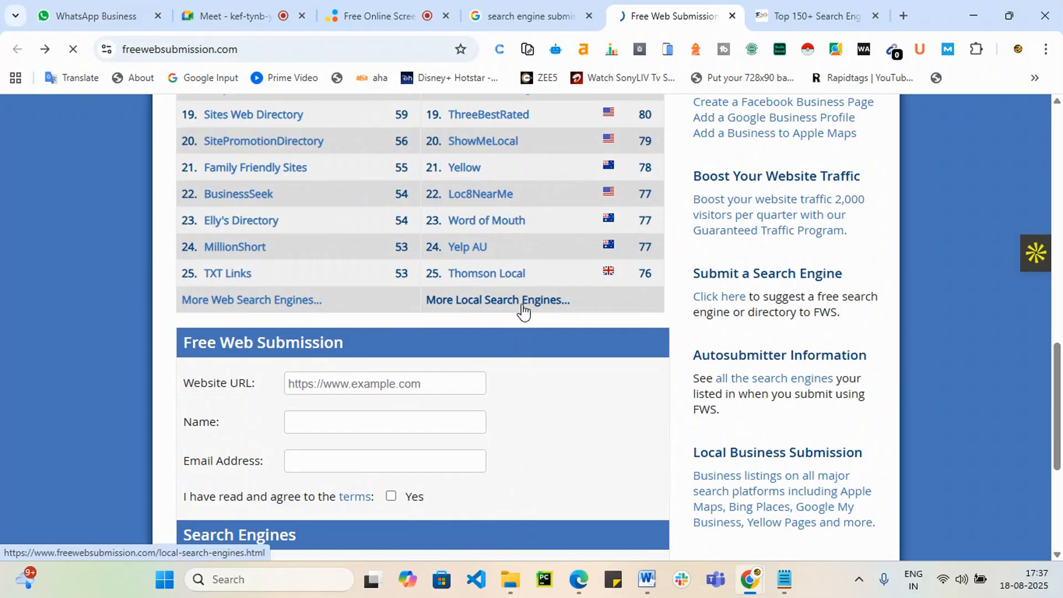
{"action": "left_click", "coordinate": [524, 310]}
{"action": "scroll", "coordinate": [521, 335], "scroll_direction": "down", "scroll_amount": 9}
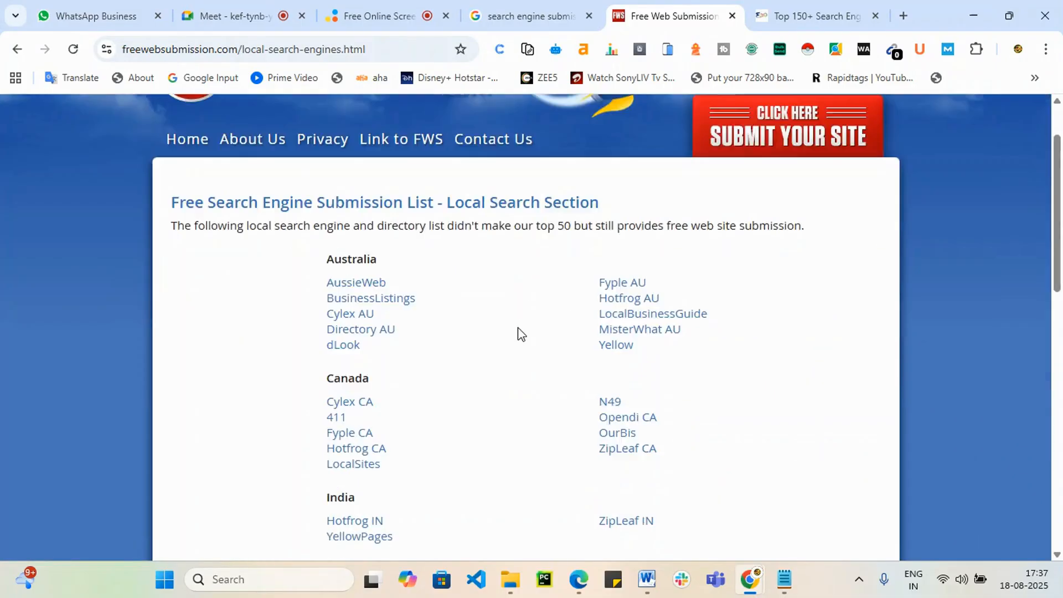
{"action": "scroll", "coordinate": [520, 335], "scroll_direction": "up", "scroll_amount": 2}
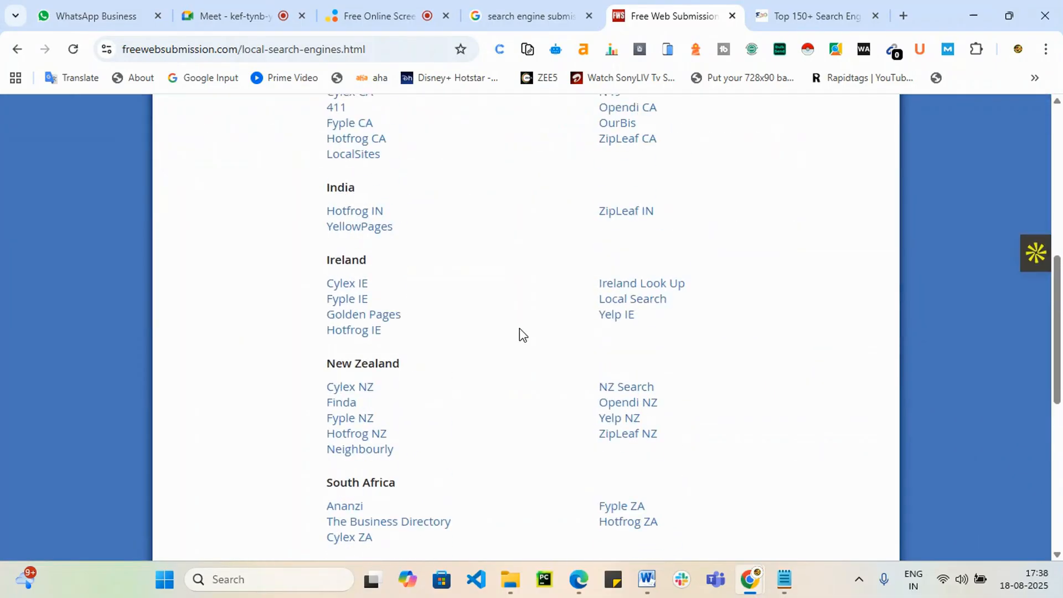
{"action": "scroll", "coordinate": [519, 335], "scroll_direction": "up", "scroll_amount": 1}
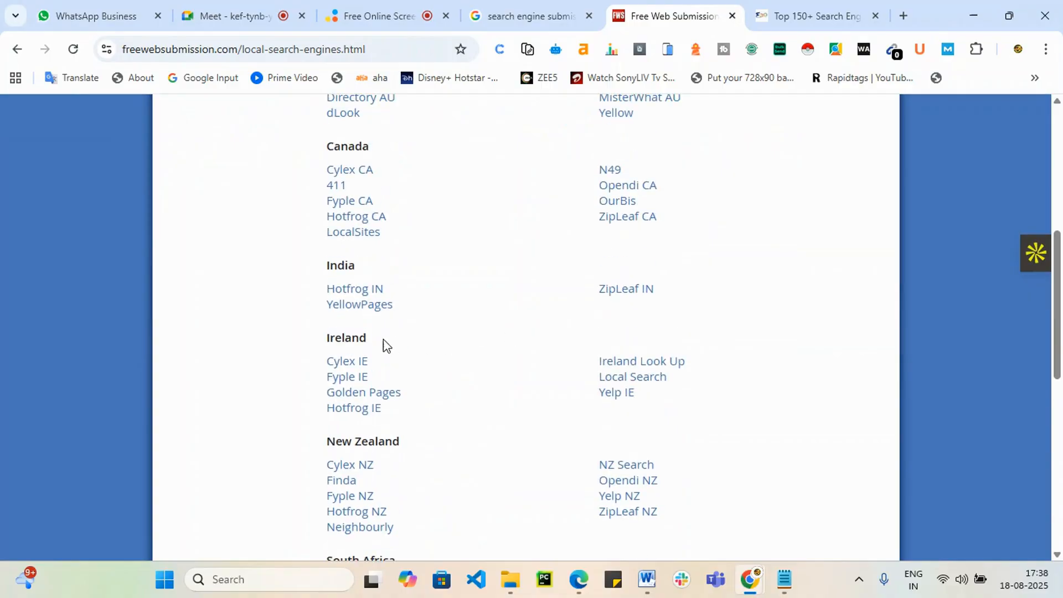
{"action": "scroll", "coordinate": [932, 378], "scroll_direction": "down", "scroll_amount": 3}
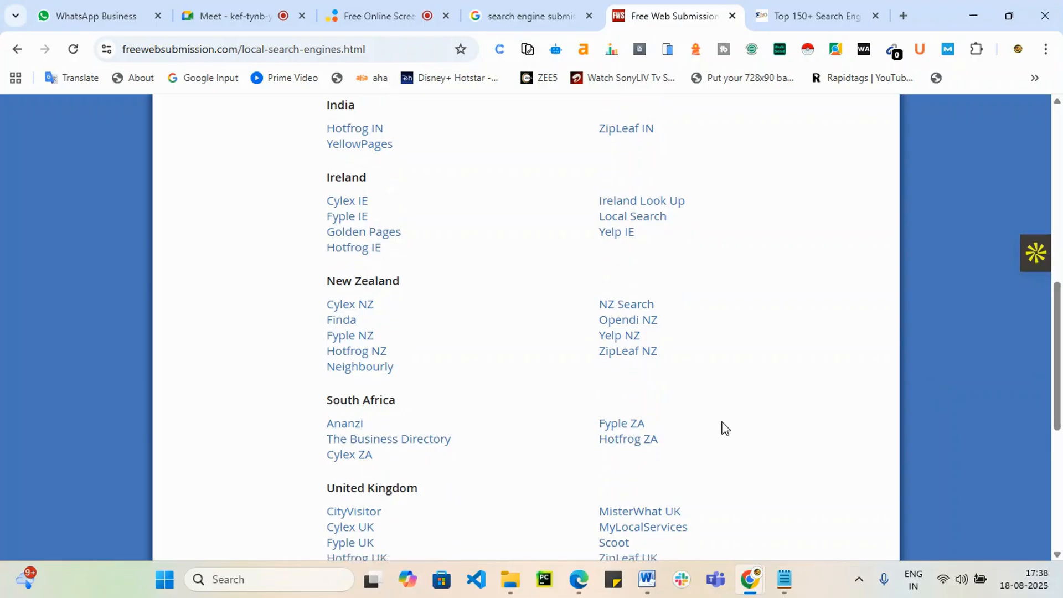
{"action": "scroll", "coordinate": [707, 418], "scroll_direction": "up", "scroll_amount": 7}
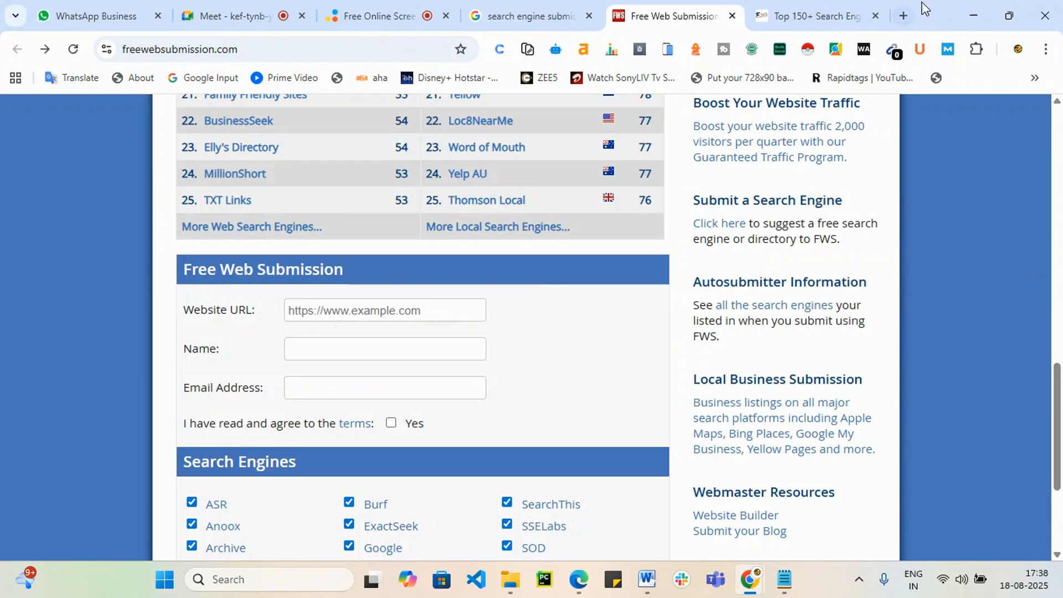
{"action": "left_click", "coordinate": [905, 15]}
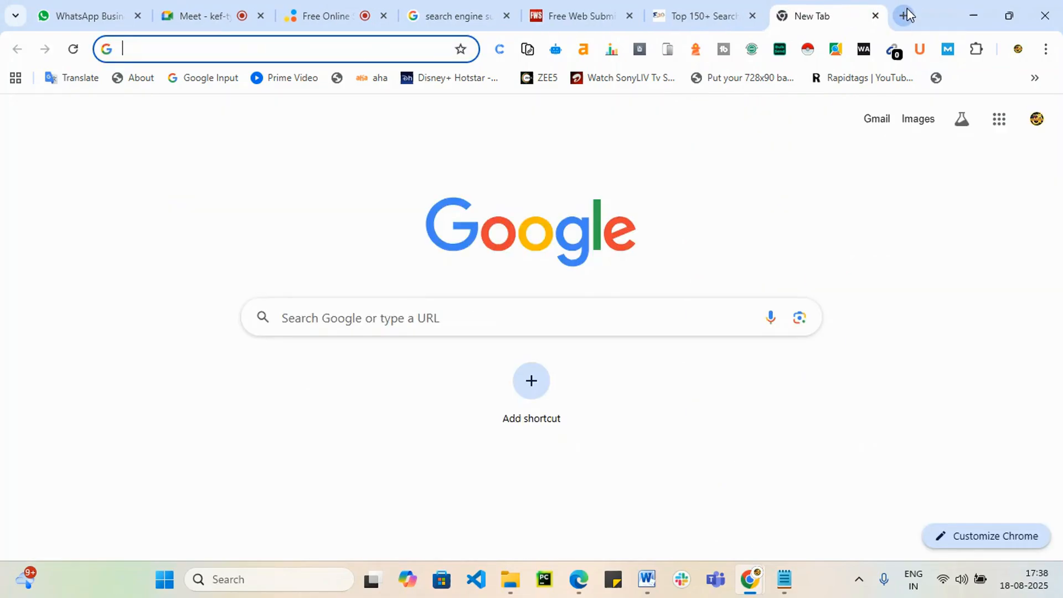
Step: Load the srishadigital.in website in the new tab
{"action": "type", "text": "w"}
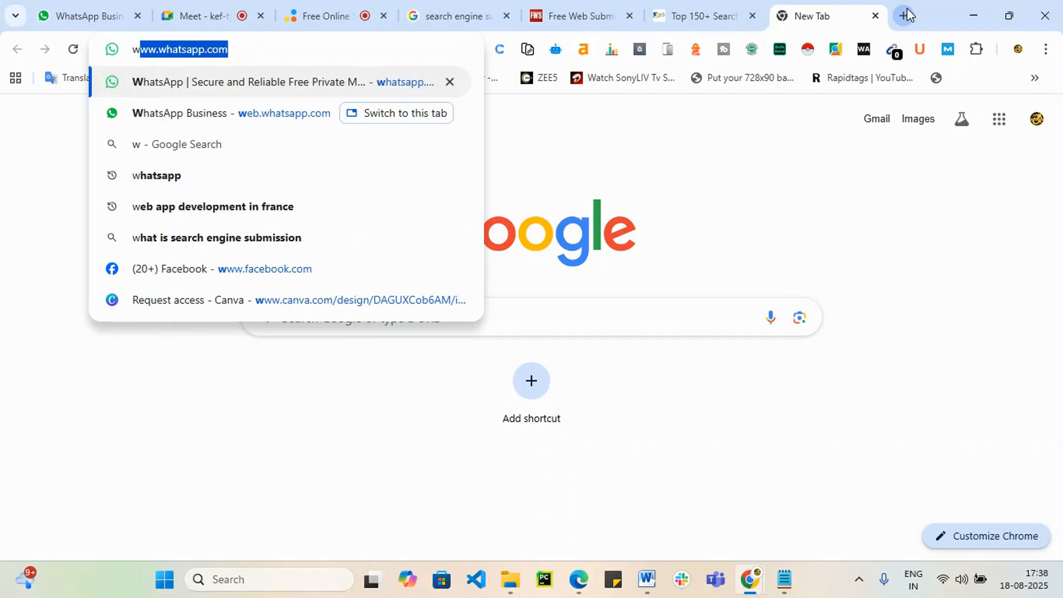
{"action": "key", "text": "BackSpace"}
{"action": "key", "text": "BackSpace"}
{"action": "type", "text": "sri"}
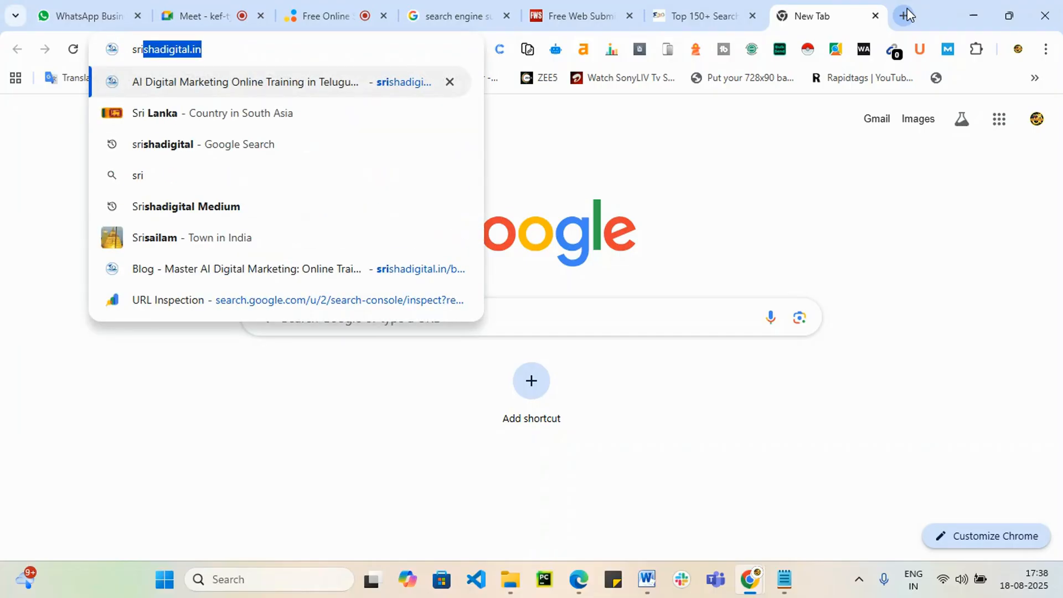
{"action": "key", "text": "Return"}
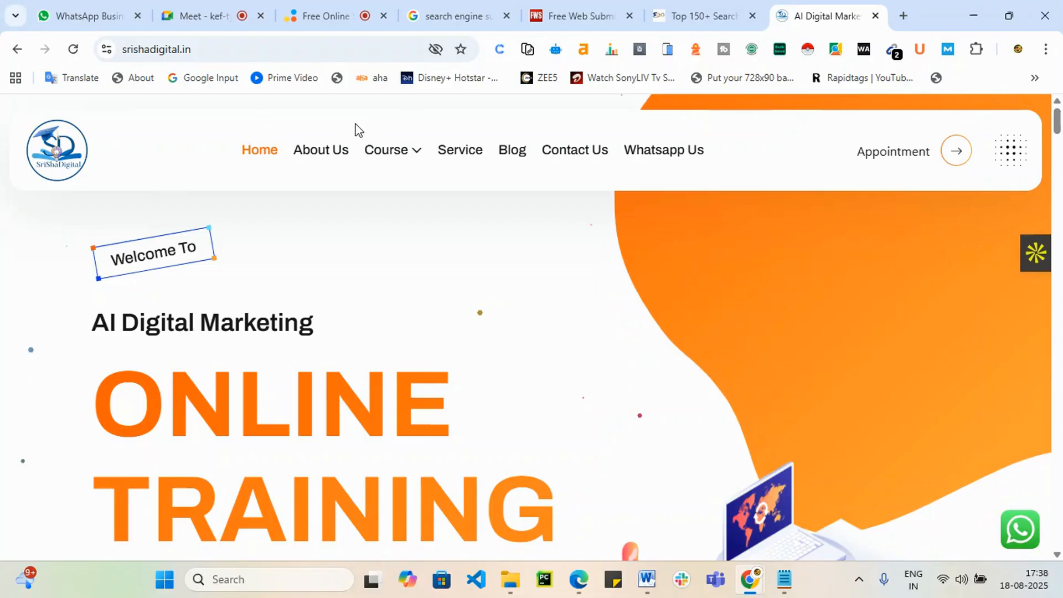
Step: Open the Best Digital Marketing Course blog post and select its URL for copying
{"action": "left_click", "coordinate": [508, 154]}
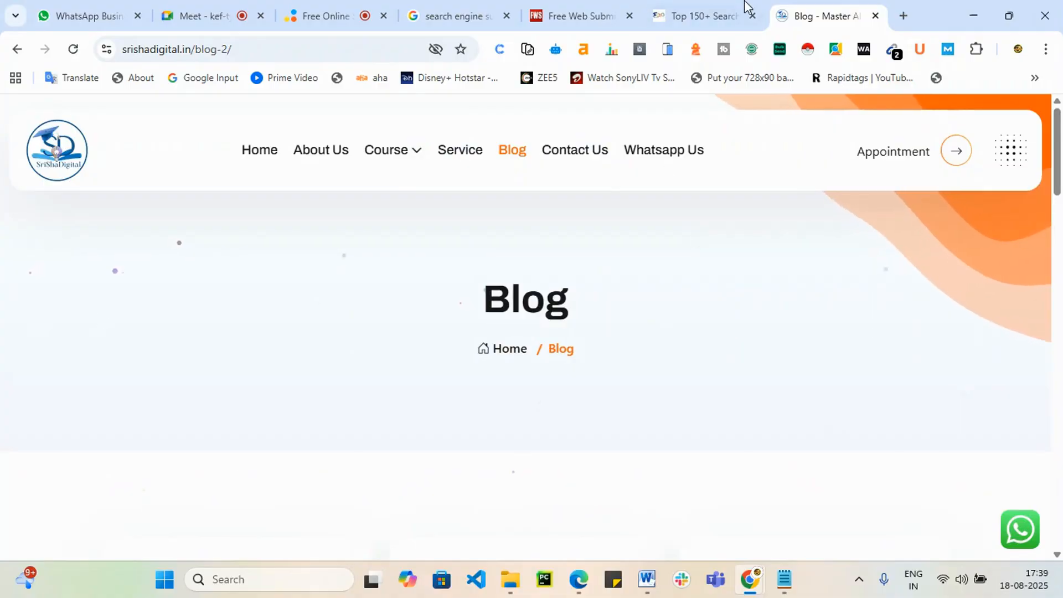
{"action": "scroll", "coordinate": [447, 356], "scroll_direction": "down", "scroll_amount": 5}
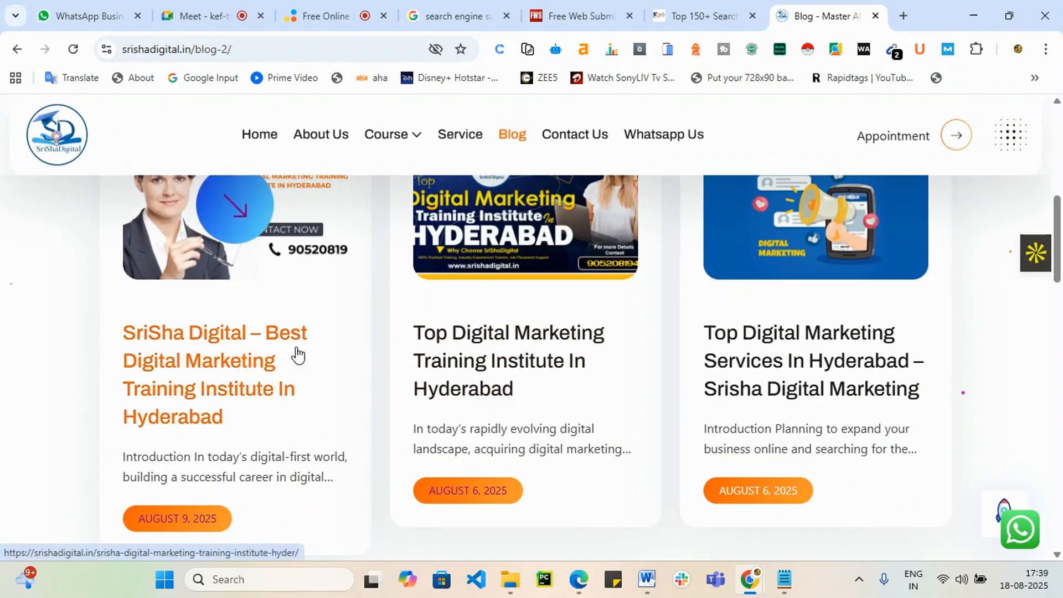
{"action": "scroll", "coordinate": [298, 355], "scroll_direction": "down", "scroll_amount": 8}
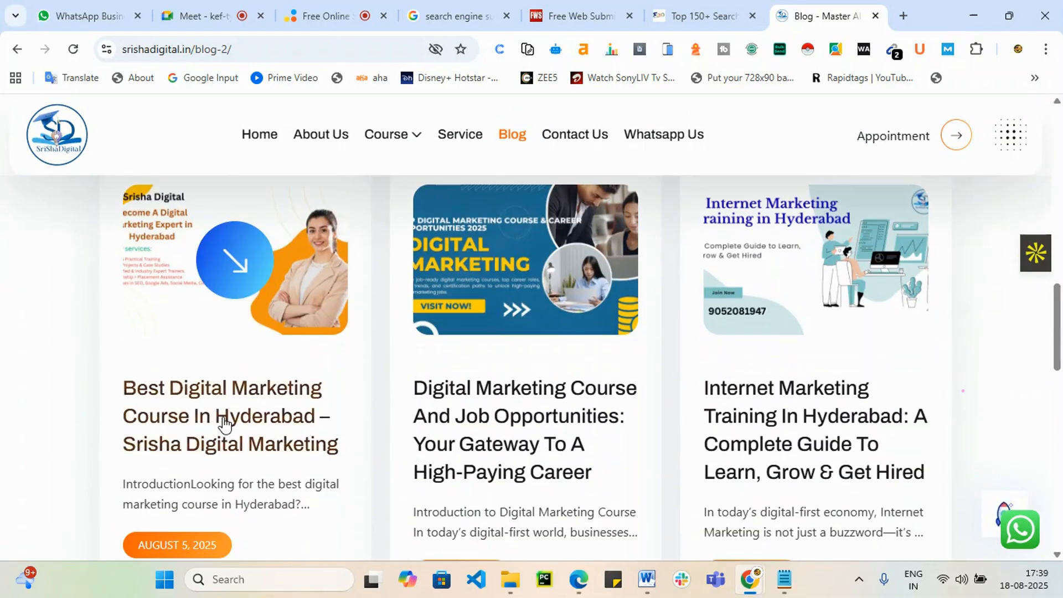
{"action": "left_click", "coordinate": [224, 422]}
{"action": "left_click", "coordinate": [310, 50]}
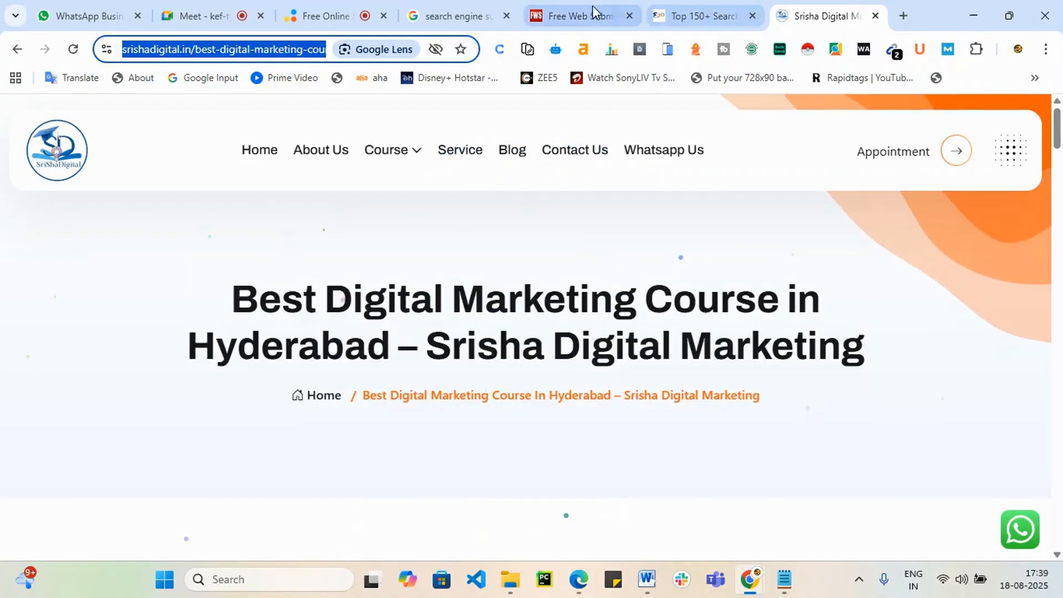
{"action": "left_click", "coordinate": [591, 13]}
Step: Paste the blog post URL, fill in the saved name and e-mail, and agree to the terms
{"action": "left_click", "coordinate": [364, 309]}
{"action": "key", "text": "ctrl+v"}
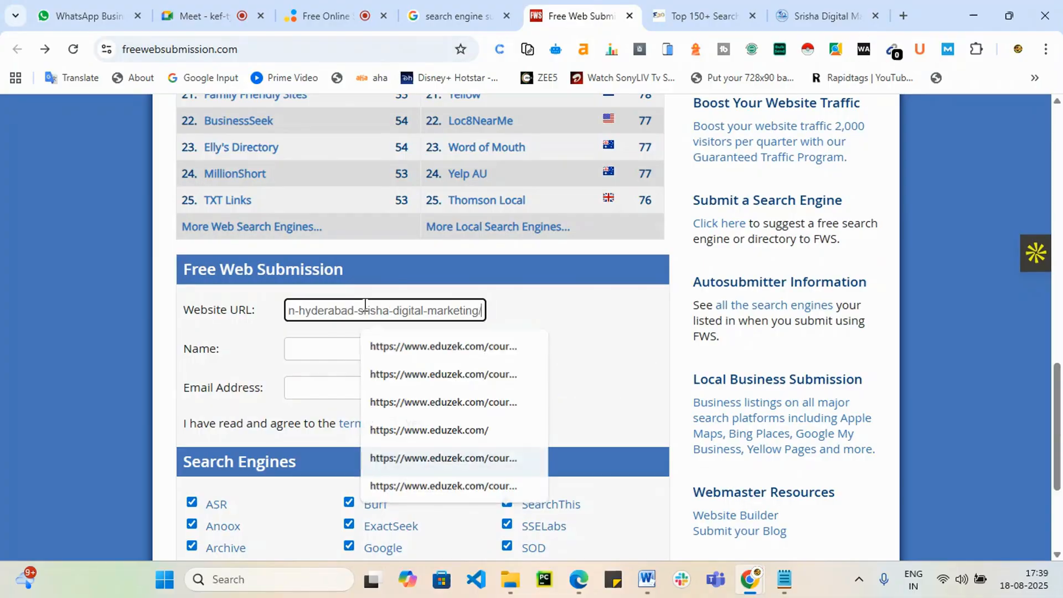
{"action": "left_click", "coordinate": [367, 350]}
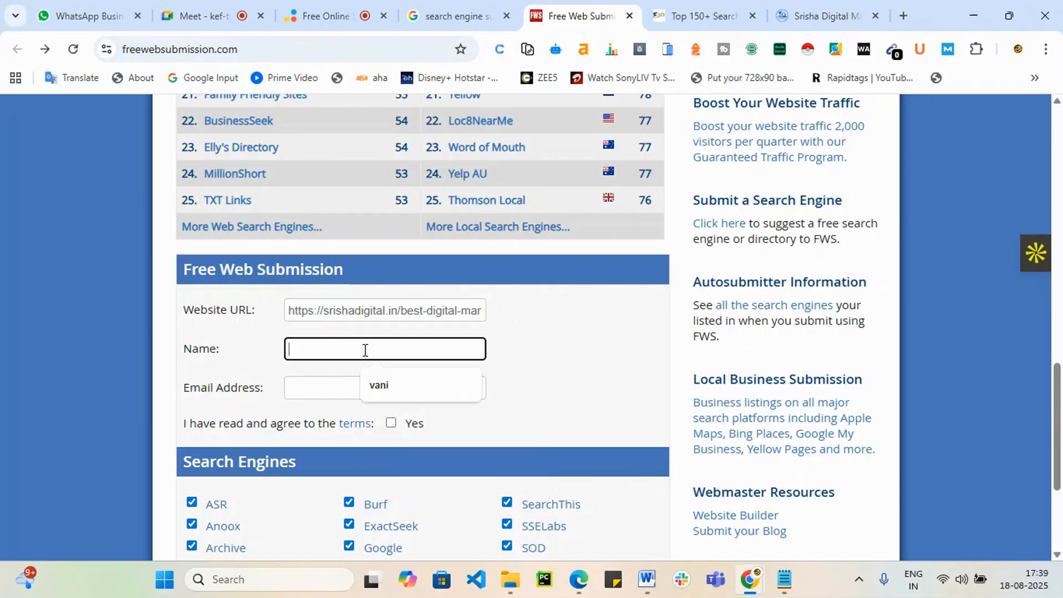
{"action": "left_click", "coordinate": [379, 386]}
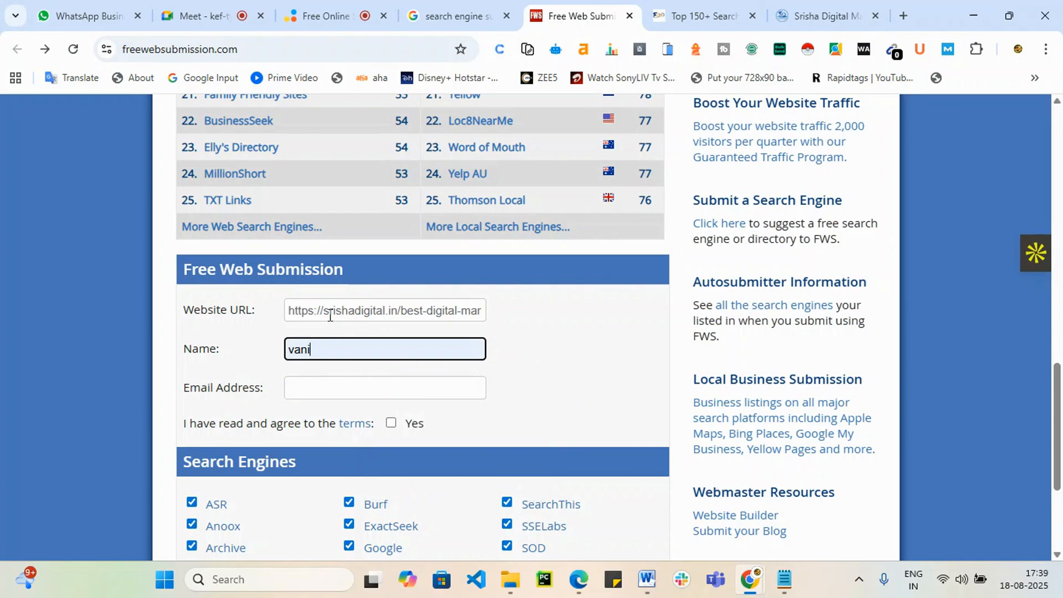
{"action": "left_click", "coordinate": [310, 391]}
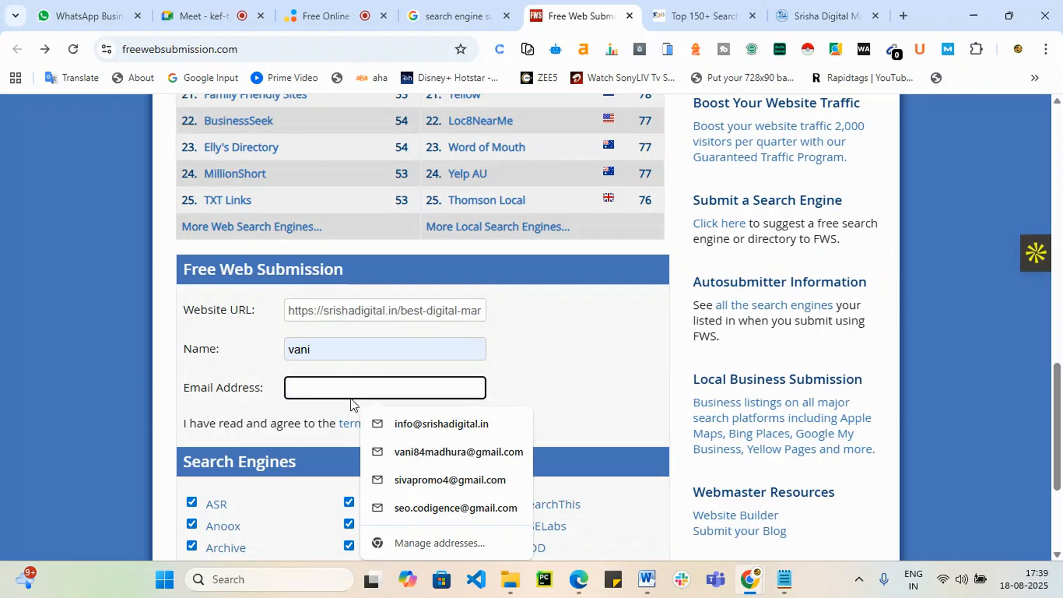
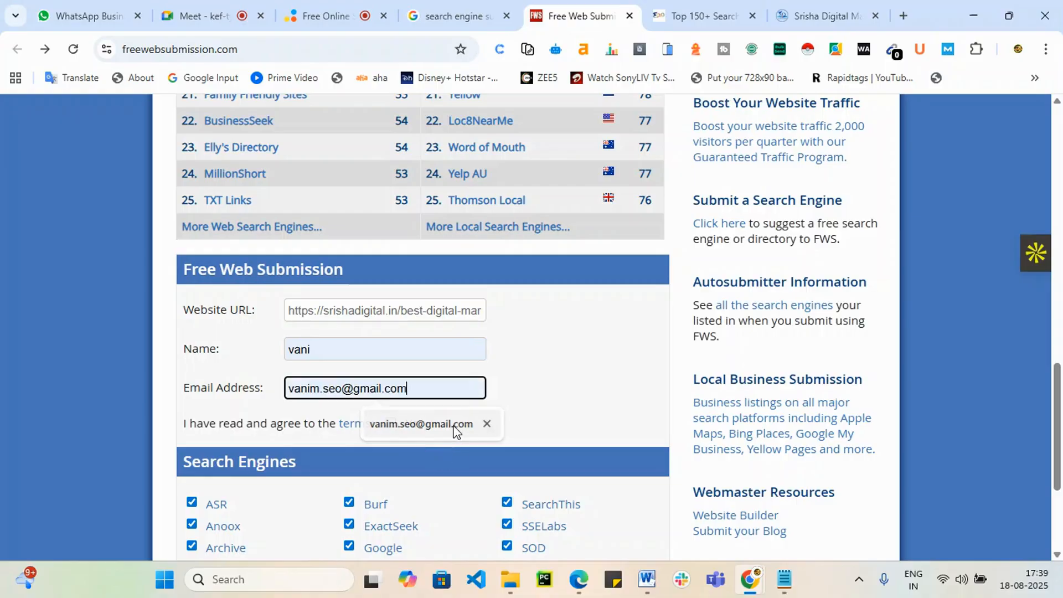
{"action": "left_click", "coordinate": [454, 425]}
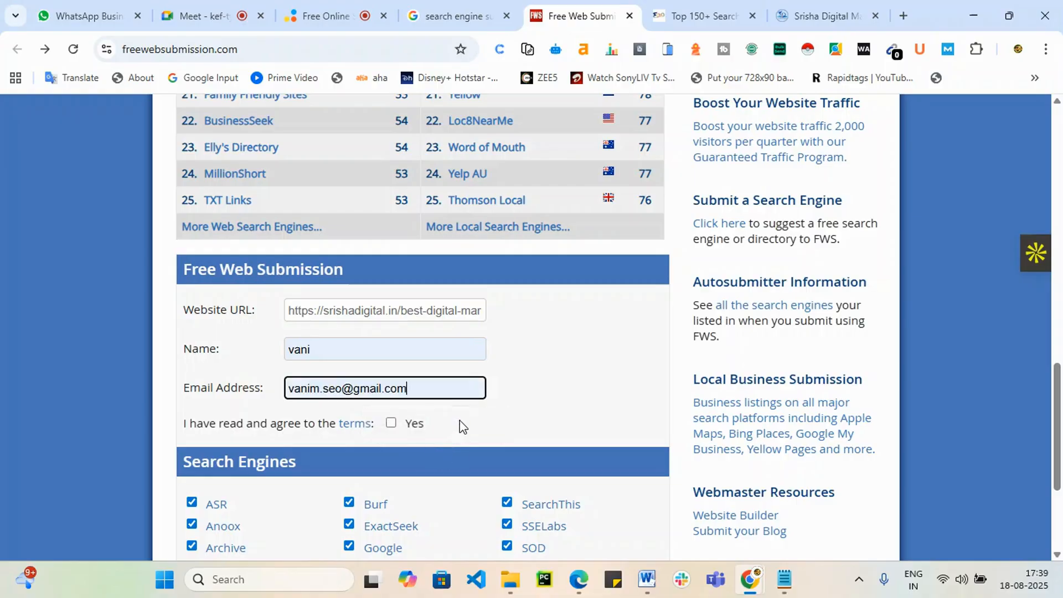
{"action": "left_click", "coordinate": [391, 423]}
{"action": "scroll", "coordinate": [525, 432], "scroll_direction": "down", "scroll_amount": 4}
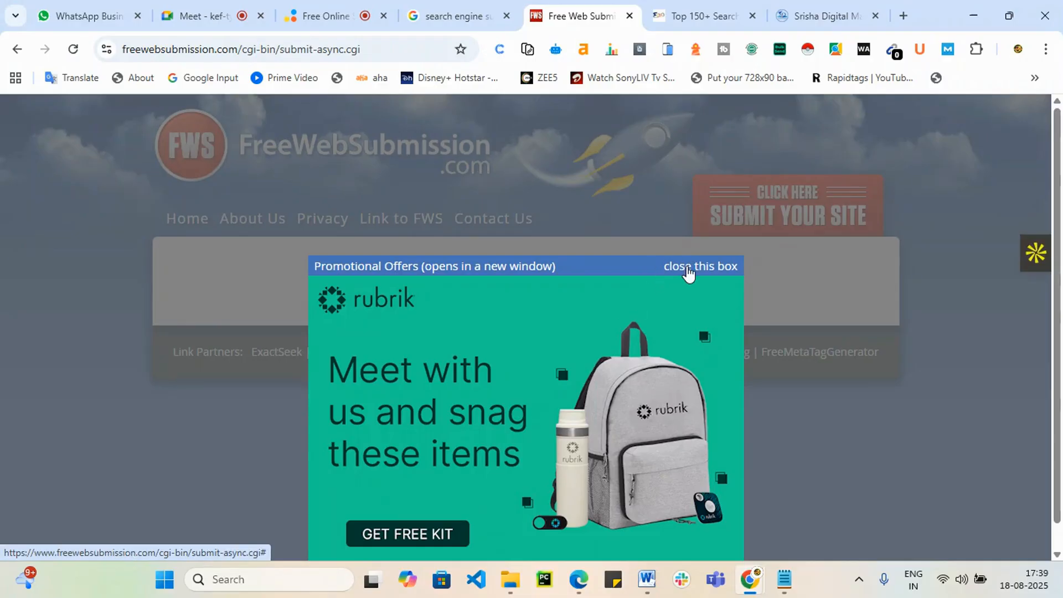
Step: Dismiss the promo box, review the per-engine results, and open Archive's completion link
{"action": "left_click", "coordinate": [689, 273]}
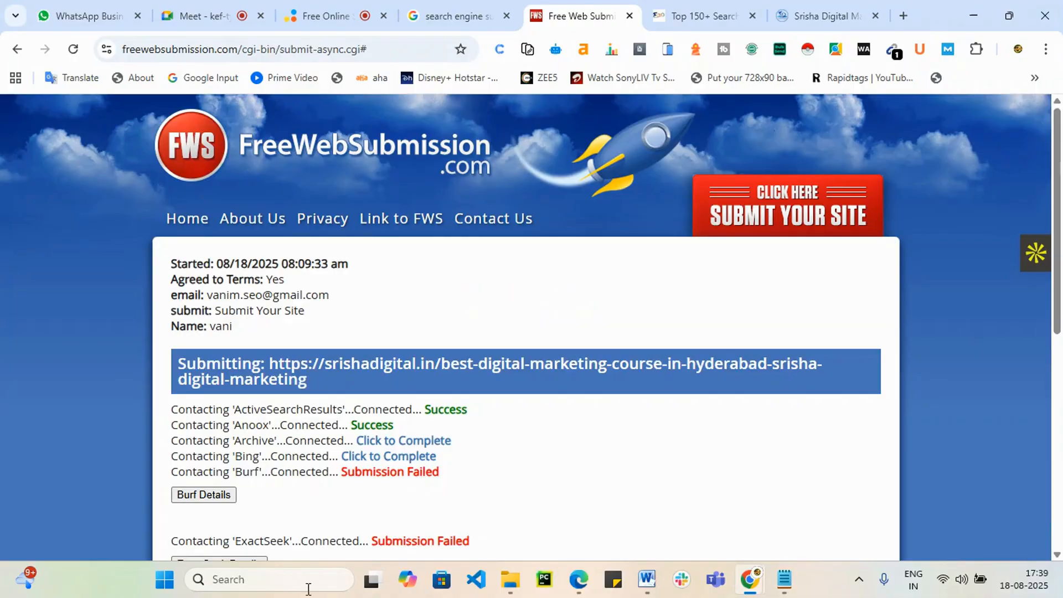
{"action": "scroll", "coordinate": [351, 380], "scroll_direction": "down", "scroll_amount": 2}
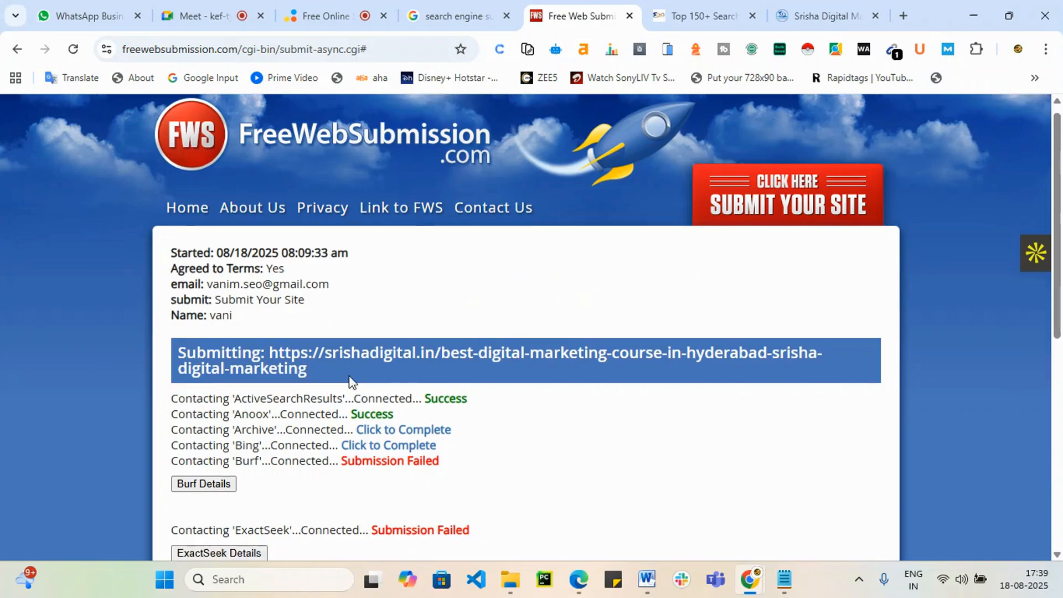
{"action": "scroll", "coordinate": [294, 432], "scroll_direction": "up", "scroll_amount": 1}
{"action": "scroll", "coordinate": [397, 415], "scroll_direction": "down", "scroll_amount": 5}
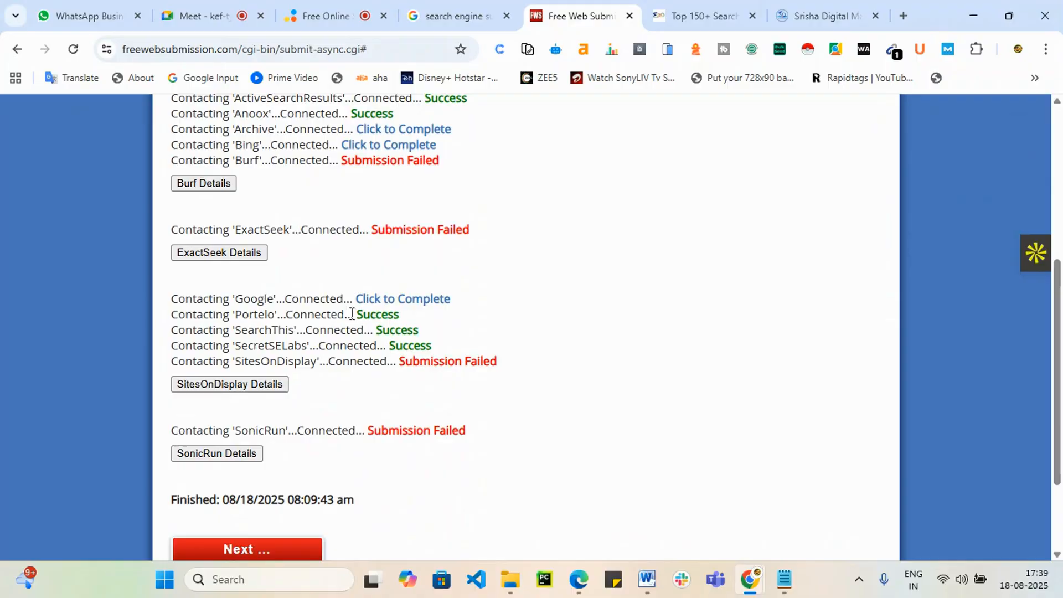
{"action": "scroll", "coordinate": [351, 314], "scroll_direction": "down", "scroll_amount": 3}
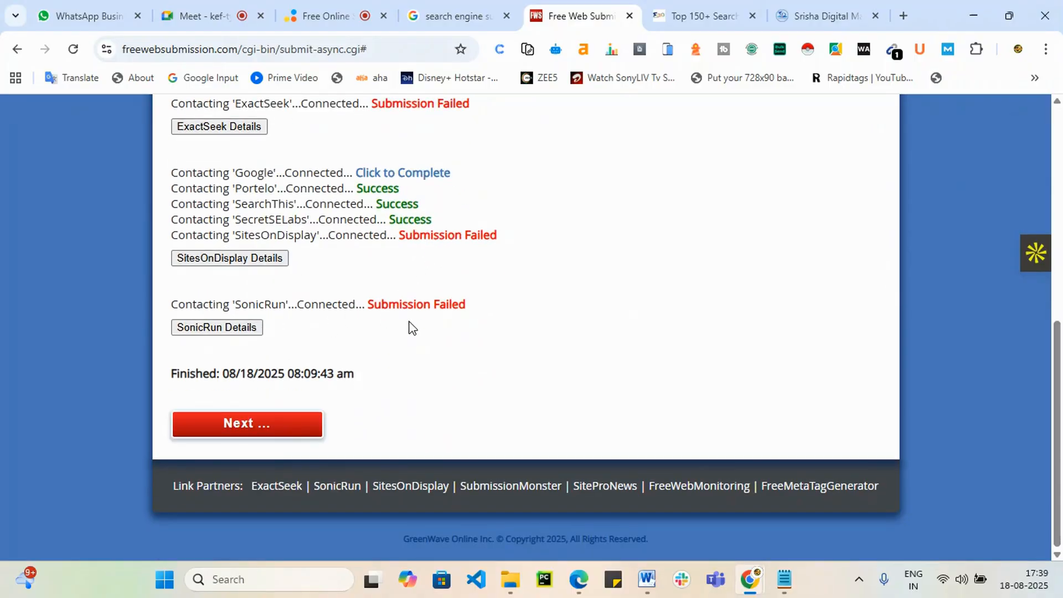
{"action": "scroll", "coordinate": [411, 327], "scroll_direction": "up", "scroll_amount": 5}
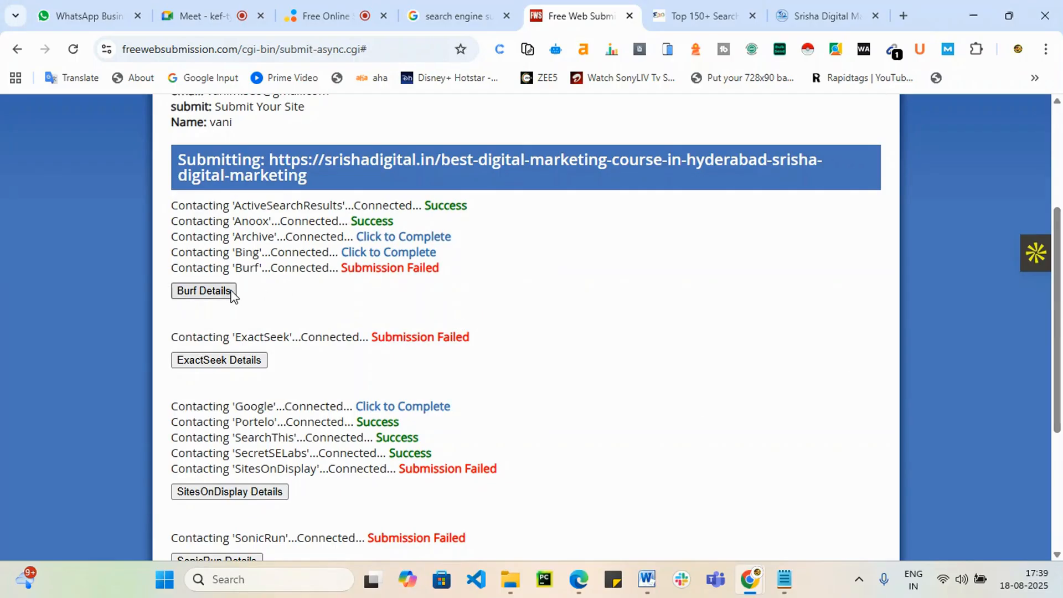
{"action": "left_click", "coordinate": [420, 237]}
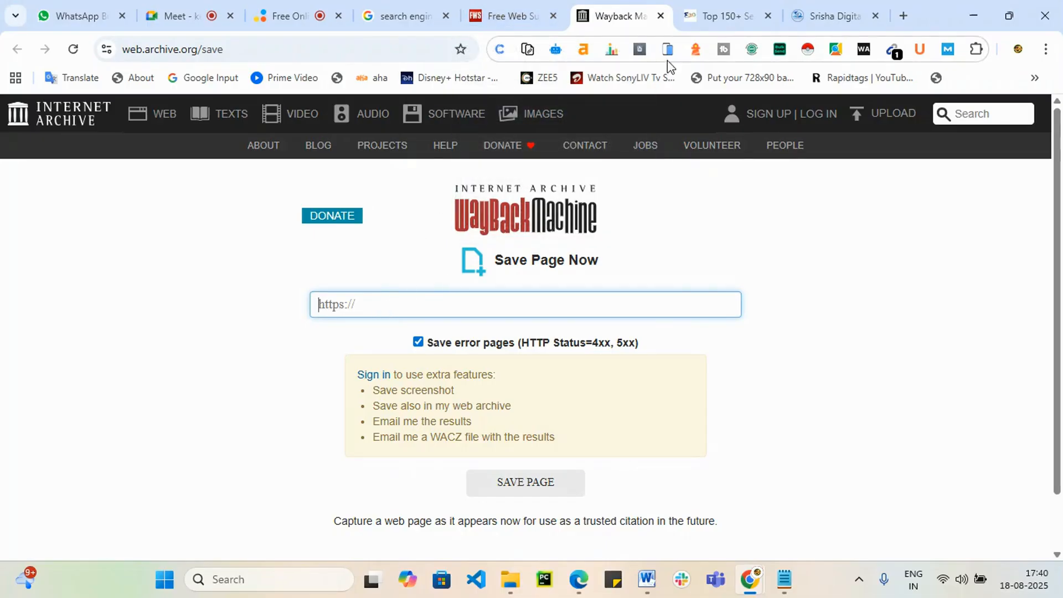
Step: Paste the blog post URL into Wayback Machine's Save Page Now and start saving it
{"action": "left_click", "coordinate": [802, 13]}
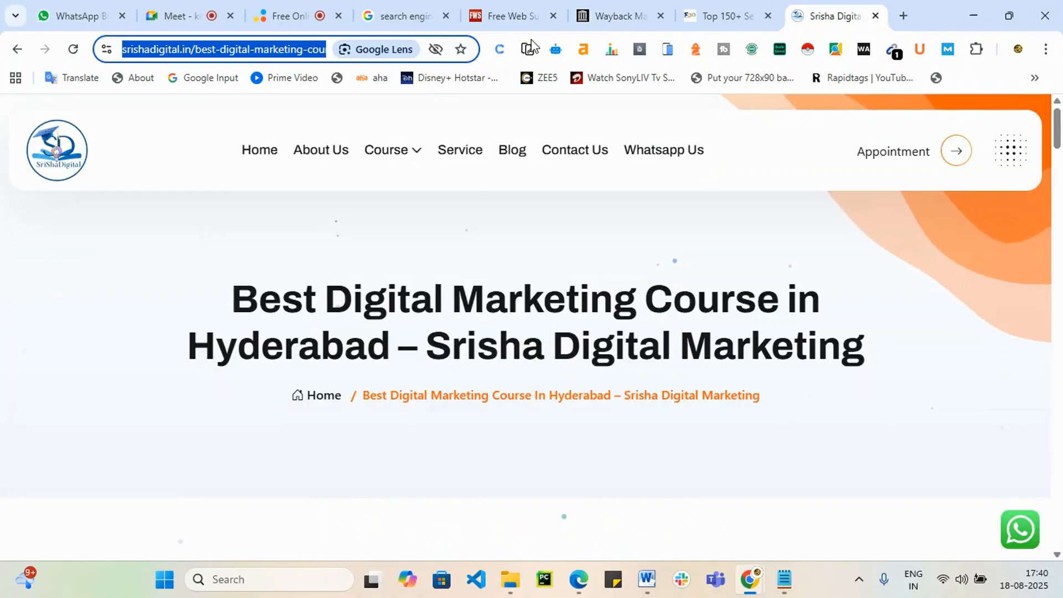
{"action": "left_click", "coordinate": [613, 15]}
{"action": "left_click", "coordinate": [363, 307]}
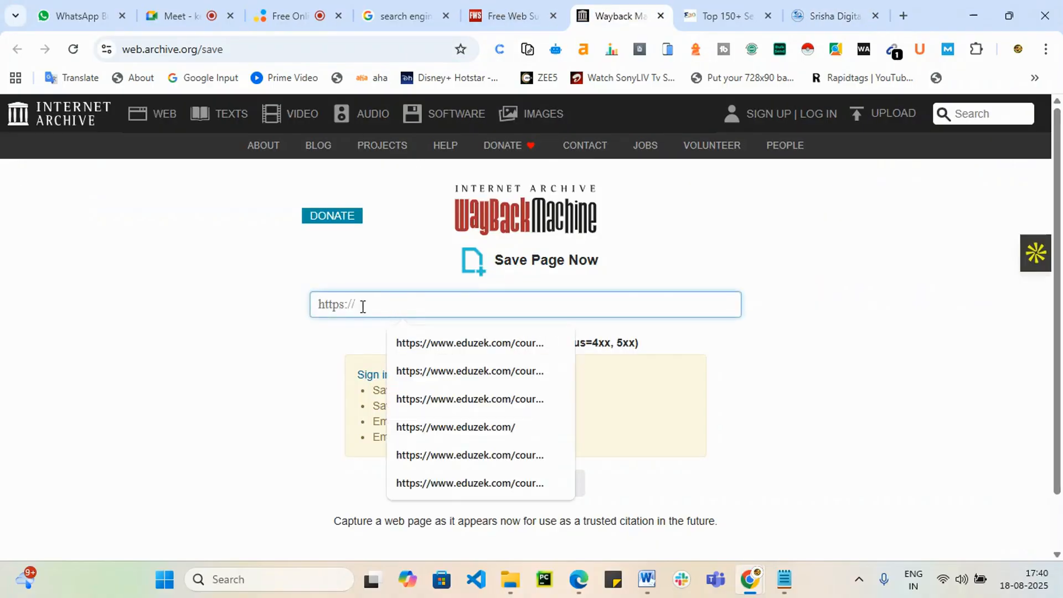
{"action": "type", "text": "https://srishadigital.in/best-digital-marketing-course-in-hyderabad-srisha-digital-marketing/"}
{"action": "left_click", "coordinate": [545, 483]}
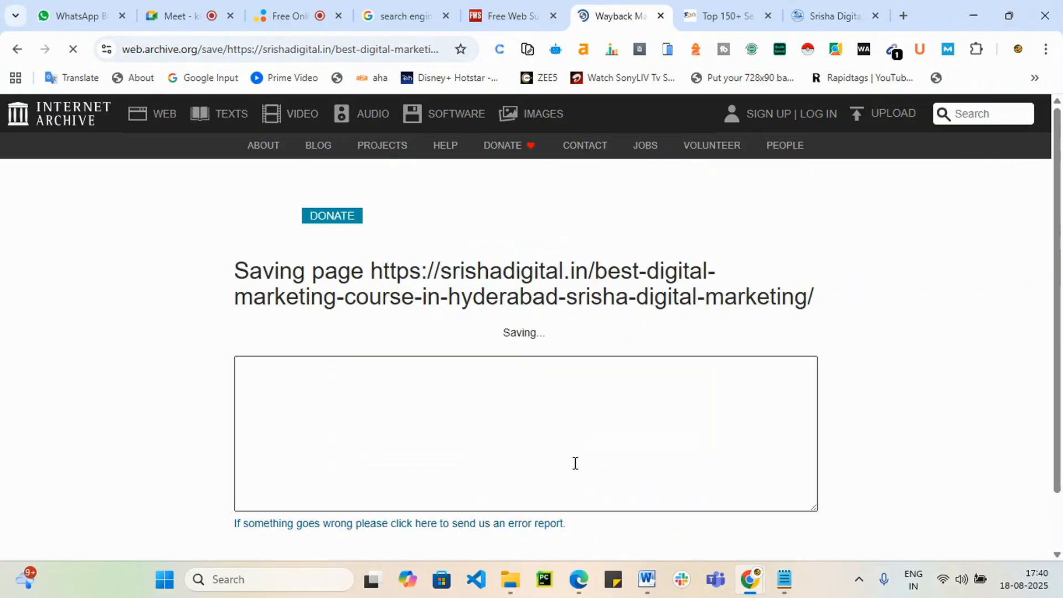
{"action": "scroll", "coordinate": [769, 443], "scroll_direction": "down", "scroll_amount": 1}
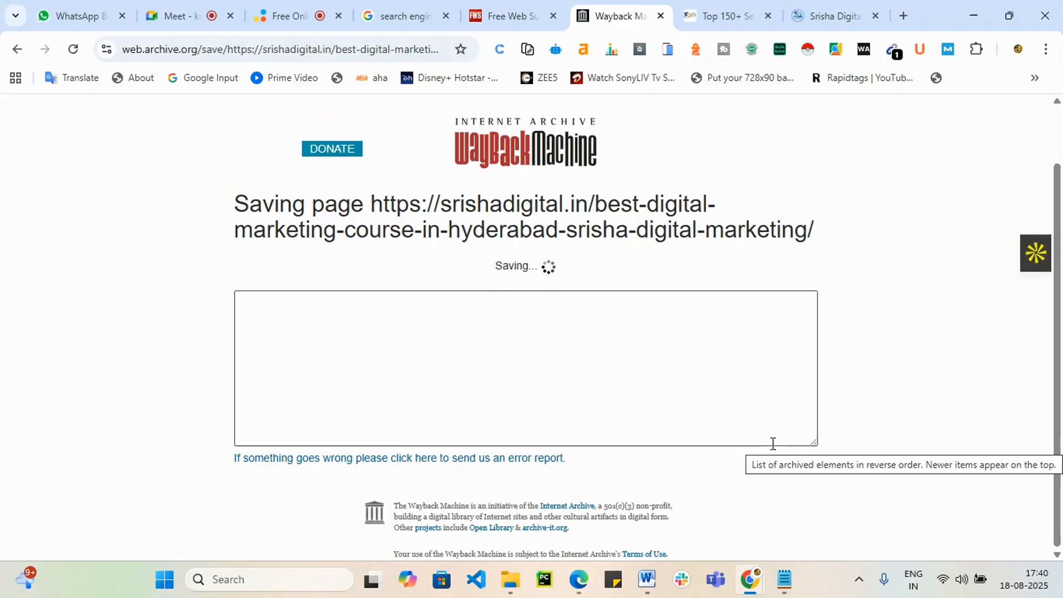
{"action": "left_click", "coordinate": [485, 9]}
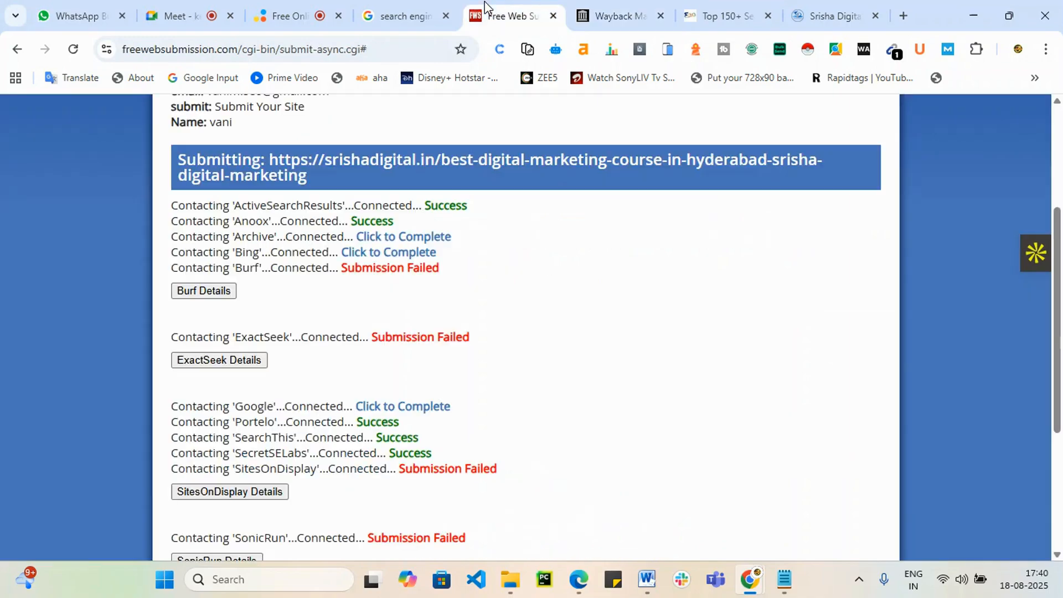
Step: Open Bing's completion page, then close the Bing Webmaster Tools and Search Console tabs
{"action": "left_click", "coordinate": [405, 252]}
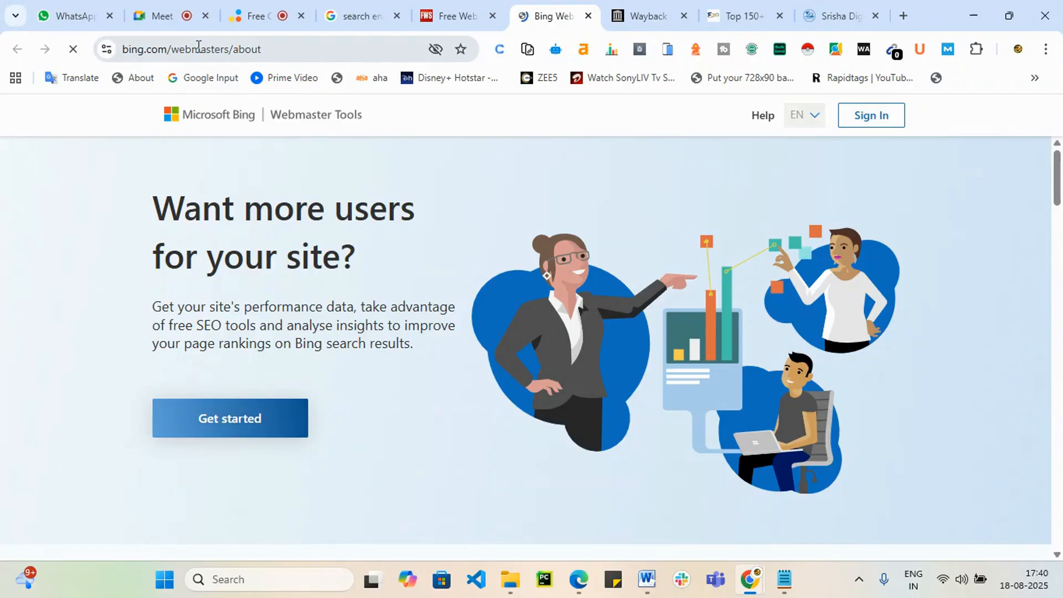
{"action": "left_click_drag", "start_coordinate": [197, 48], "coordinate": [207, 48]}
{"action": "left_click", "coordinate": [590, 18]}
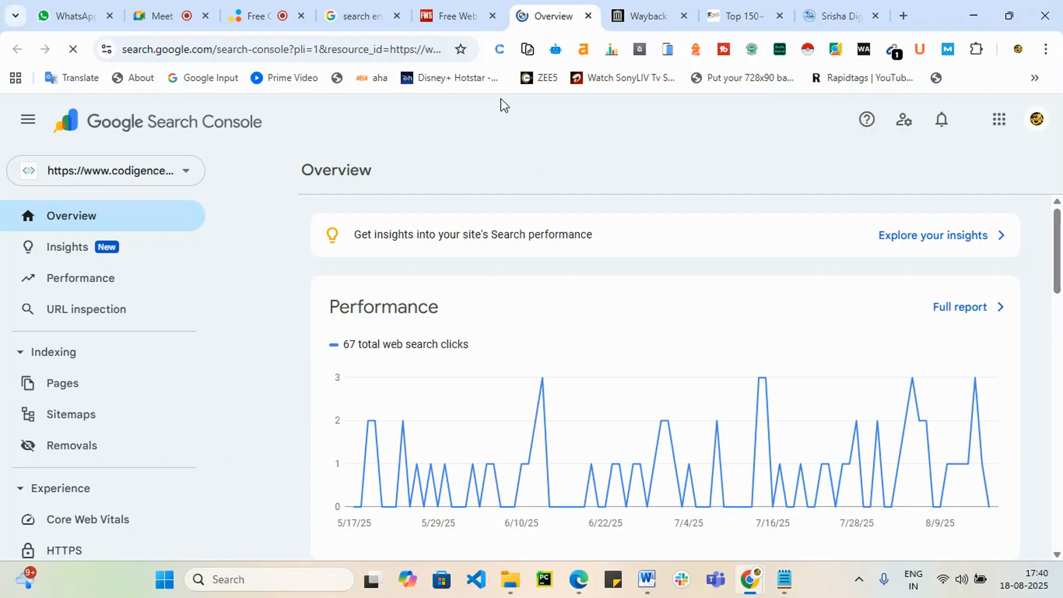
{"action": "left_click", "coordinate": [588, 16]}
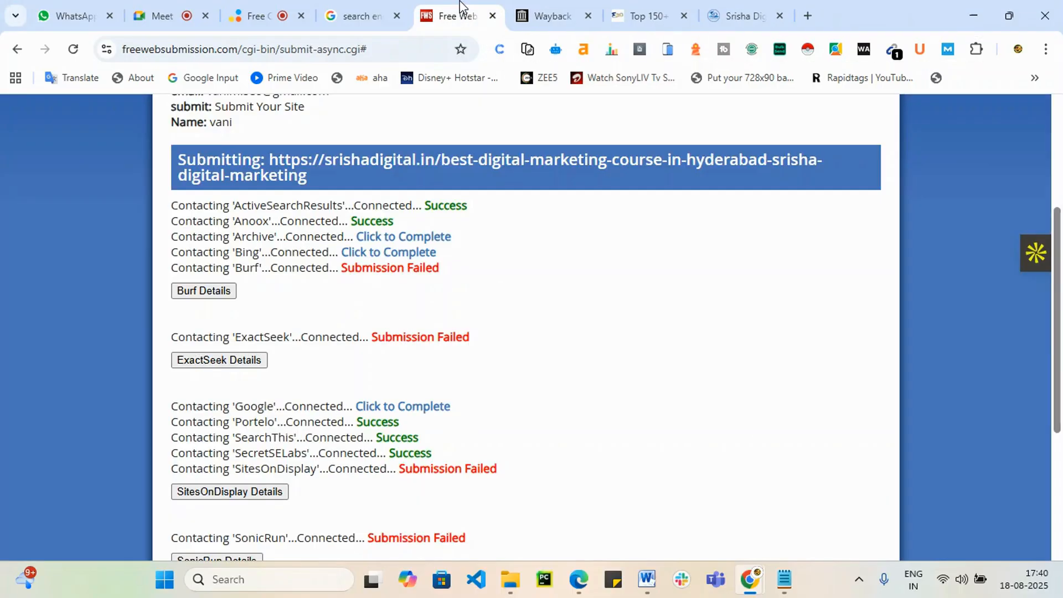
Step: Continue past the results, close the FreeWebSubmission tab, and return to the Google results
{"action": "scroll", "coordinate": [434, 454], "scroll_direction": "down", "scroll_amount": 3}
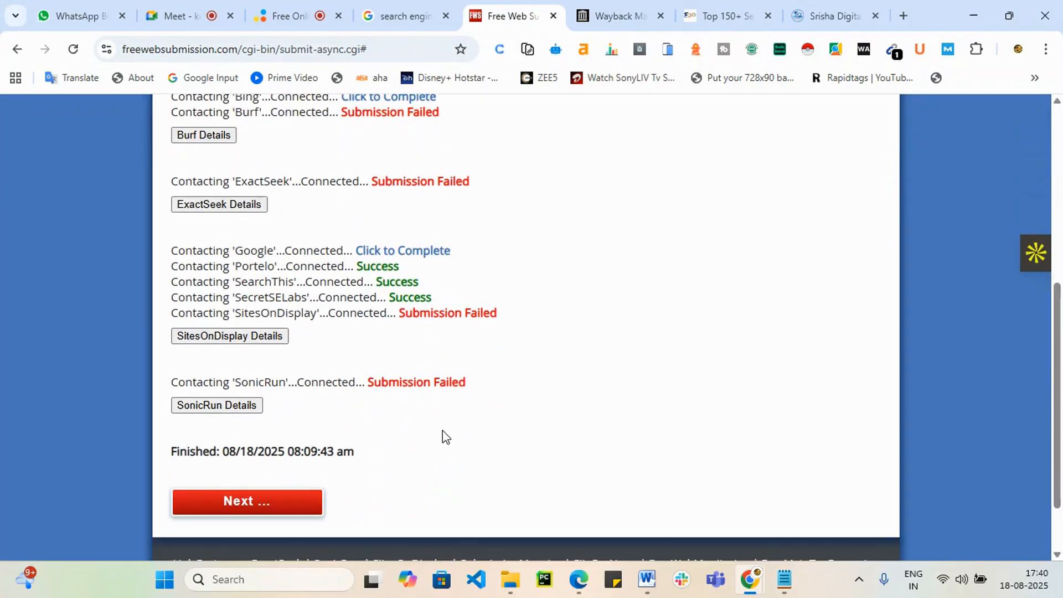
{"action": "left_click", "coordinate": [284, 513]}
{"action": "scroll", "coordinate": [324, 474], "scroll_direction": "down", "scroll_amount": 10}
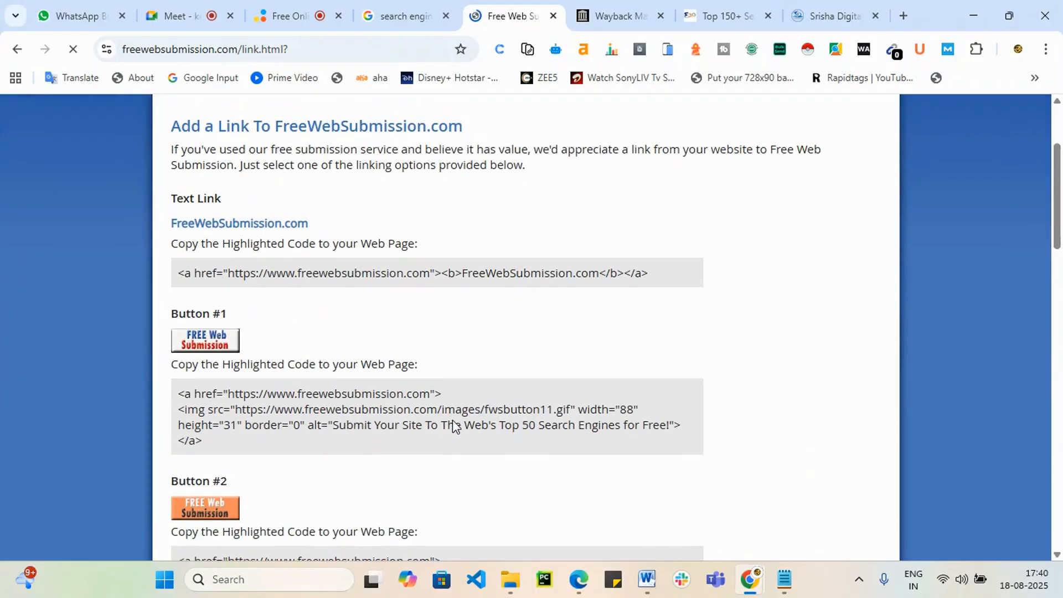
{"action": "scroll", "coordinate": [458, 421], "scroll_direction": "down", "scroll_amount": 5}
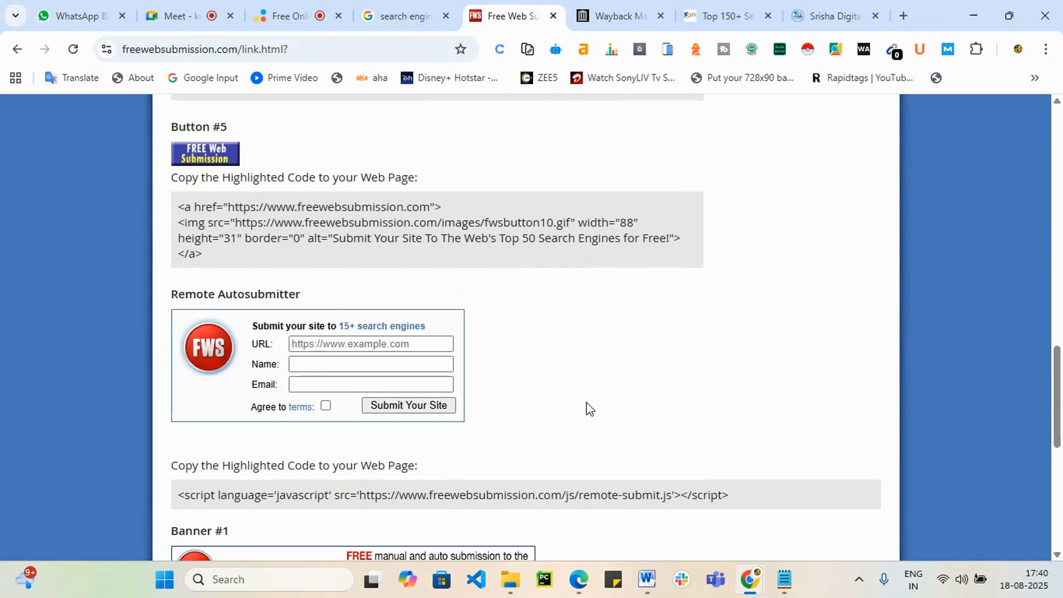
{"action": "left_click", "coordinate": [319, 348]}
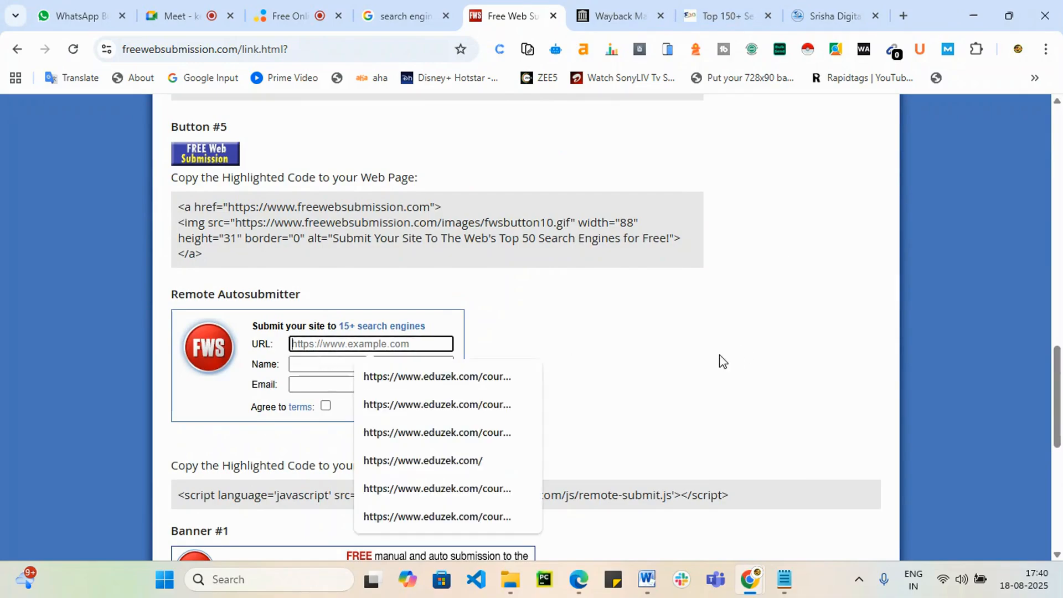
{"action": "scroll", "coordinate": [680, 374], "scroll_direction": "down", "scroll_amount": 4}
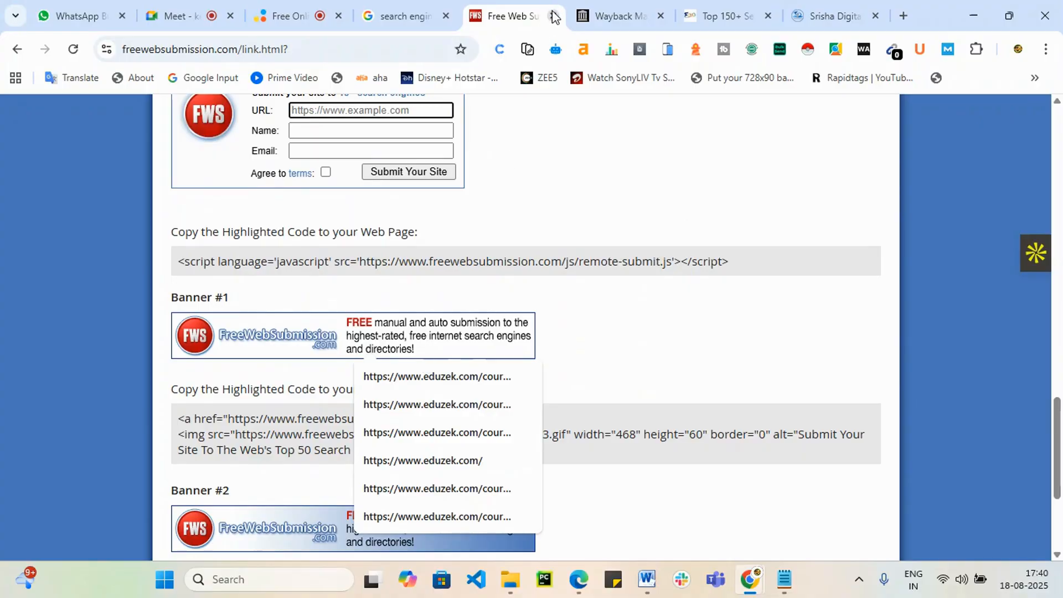
{"action": "left_click", "coordinate": [554, 16]}
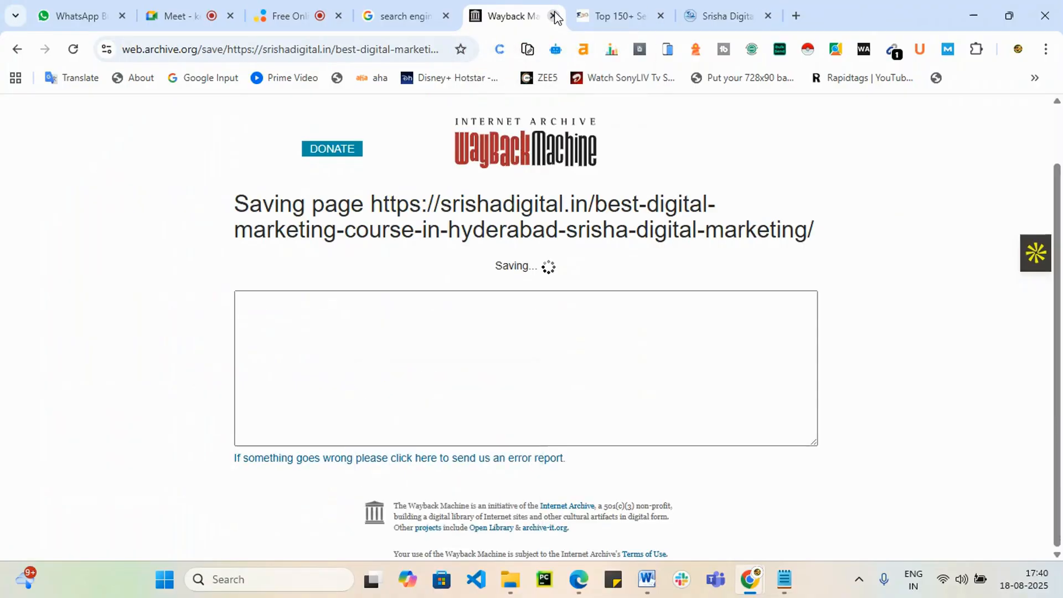
{"action": "left_click", "coordinate": [389, 7]}
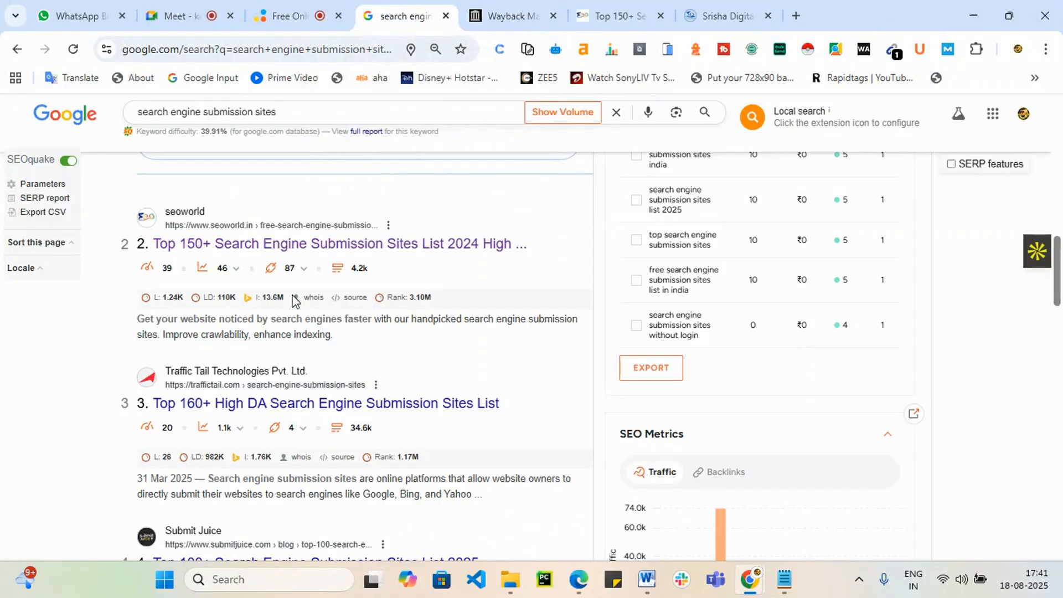
Step: Open the digitalakash submission-sites list in a new tab and view it
{"action": "scroll", "coordinate": [362, 365], "scroll_direction": "down", "scroll_amount": 9}
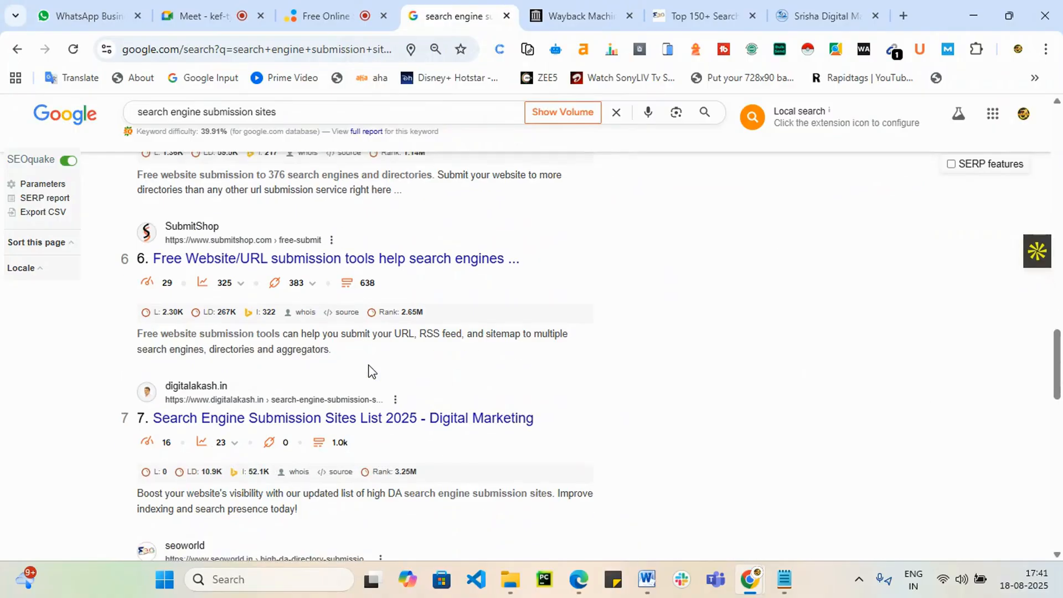
{"action": "right_click", "coordinate": [357, 422]}
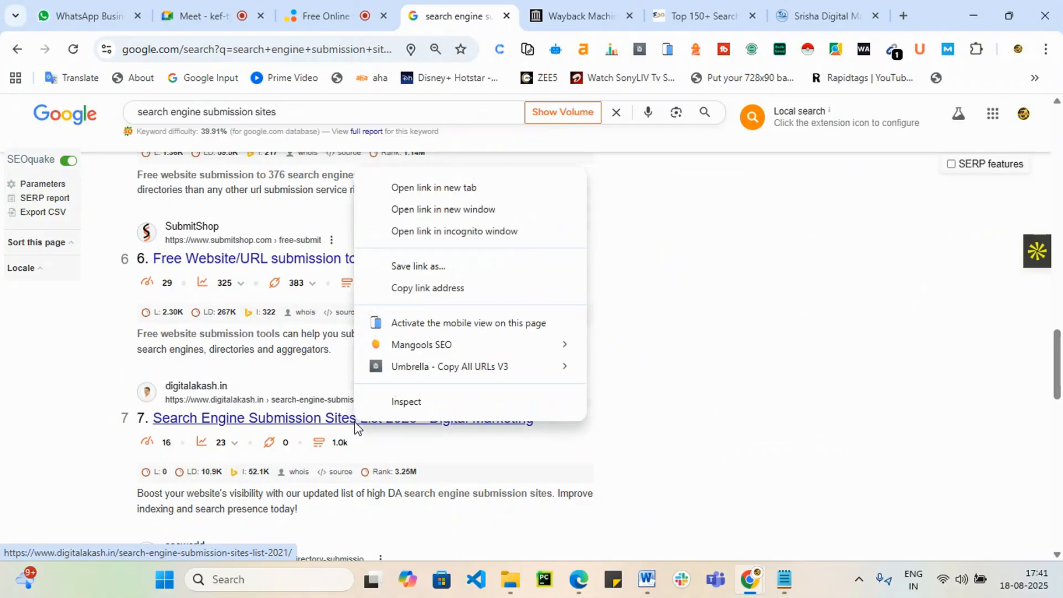
{"action": "left_click", "coordinate": [519, 191]}
{"action": "left_click", "coordinate": [506, 14]}
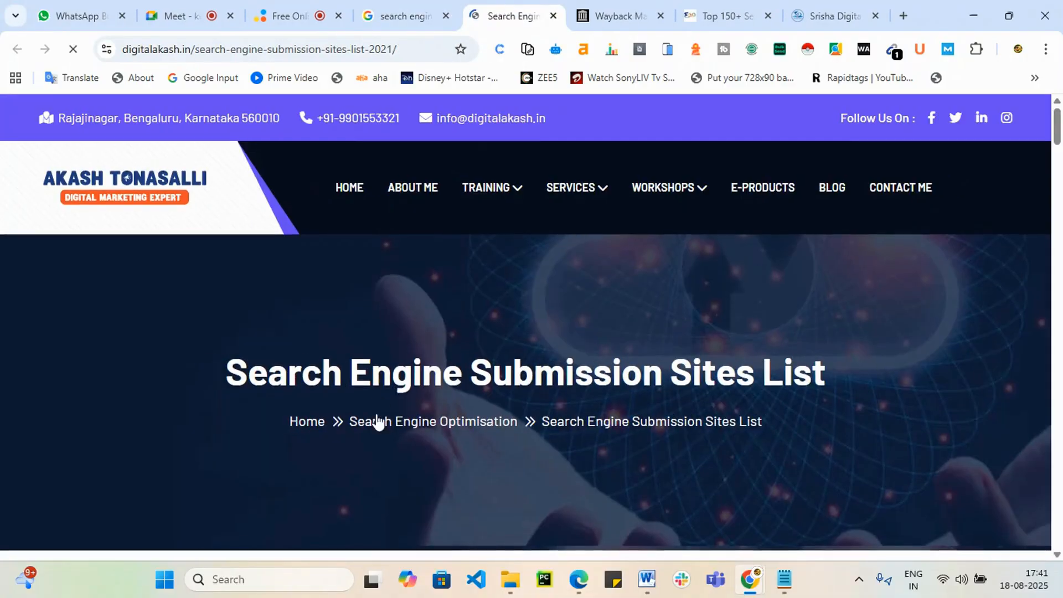
{"action": "left_click_drag", "start_coordinate": [1057, 128], "coordinate": [1059, 268]}
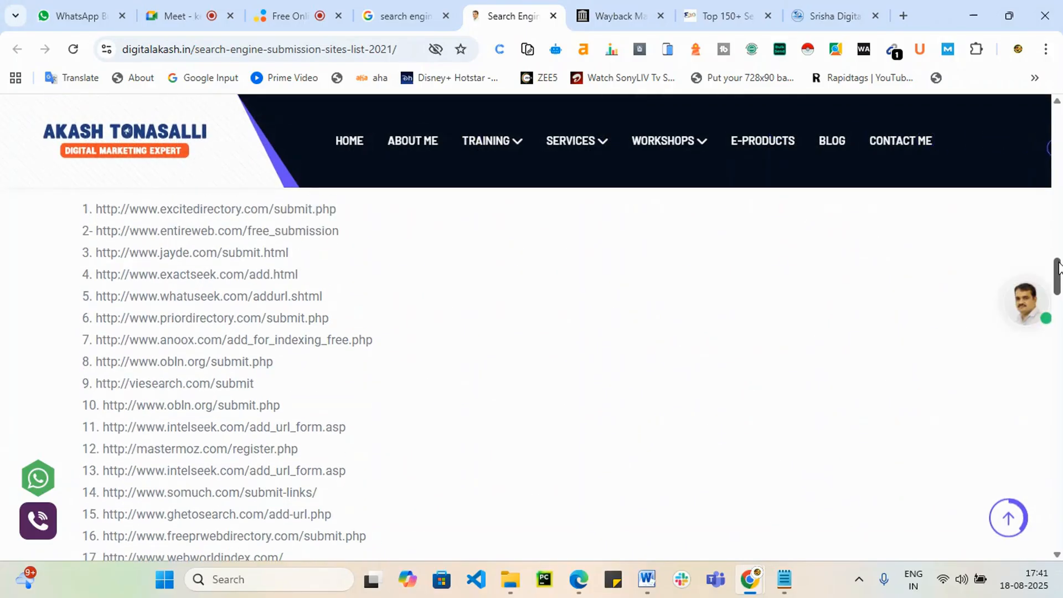
{"action": "left_click", "coordinate": [475, 310]}
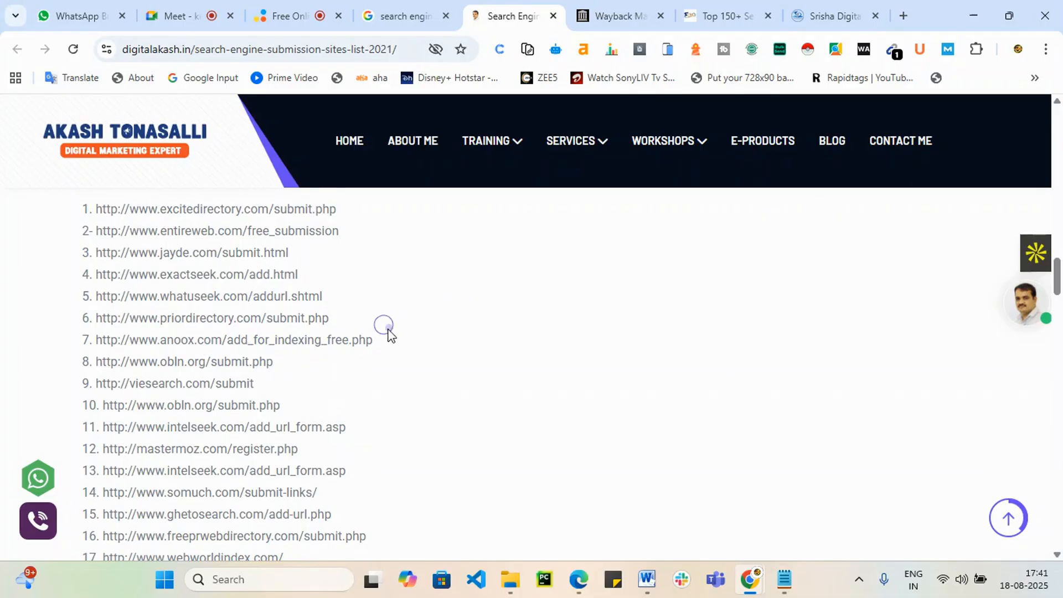
{"action": "mouse_move", "coordinate": [382, 327]}
{"action": "left_mouse_down"}
{"action": "mouse_move", "coordinate": [296, 339]}
{"action": "mouse_move", "coordinate": [395, 329]}
{"action": "left_mouse_up"}
{"action": "left_click", "coordinate": [454, 342]}
Step: Open the anoox and viesearch submission URLs in new tabs
{"action": "left_click_drag", "start_coordinate": [97, 339], "coordinate": [373, 340]}
{"action": "right_click", "coordinate": [366, 340]}
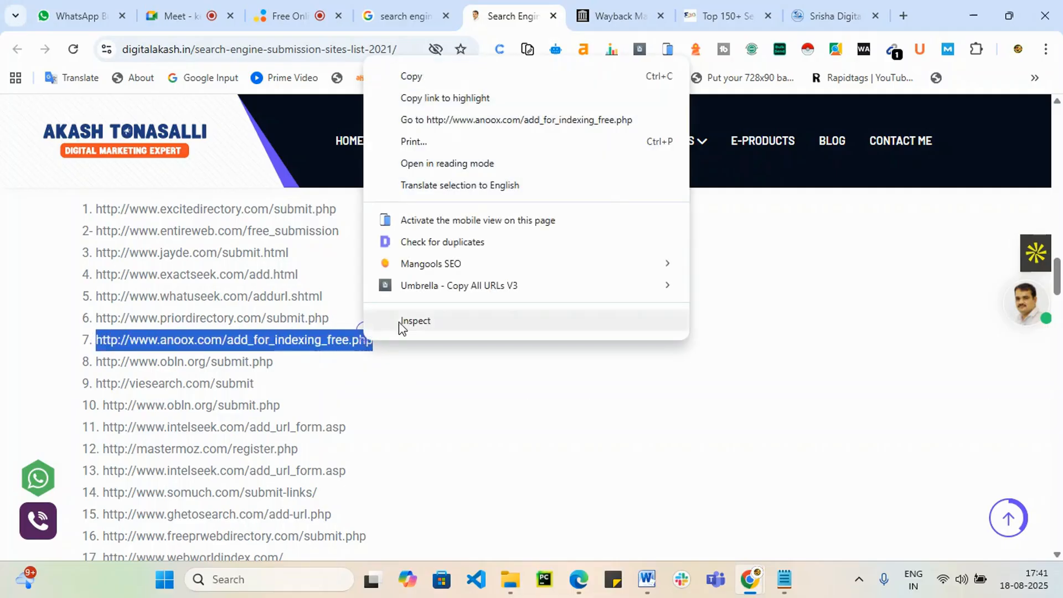
{"action": "left_click", "coordinate": [538, 117]}
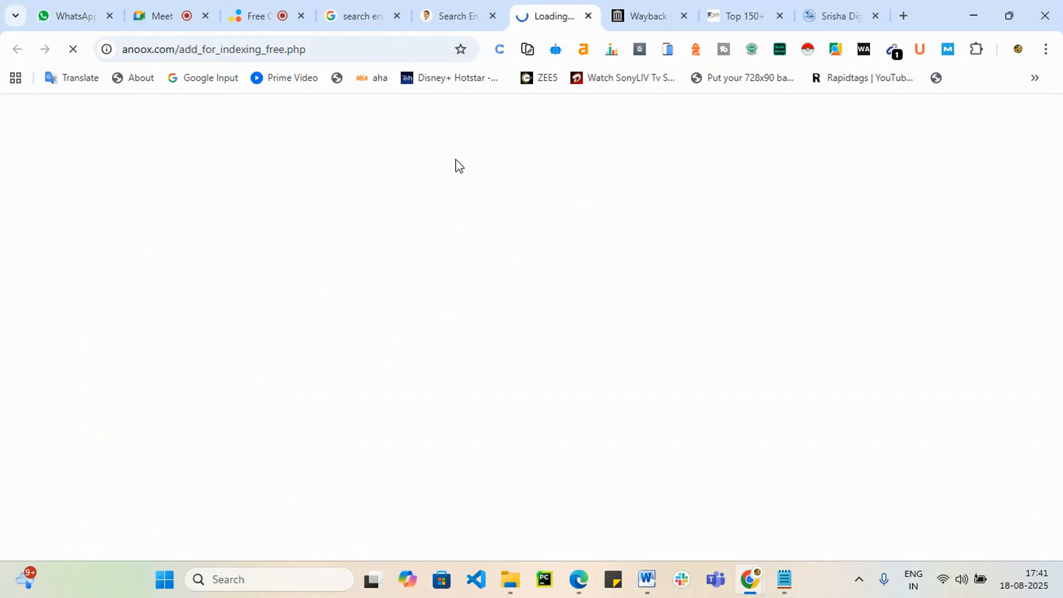
{"action": "left_click", "coordinate": [451, 14]}
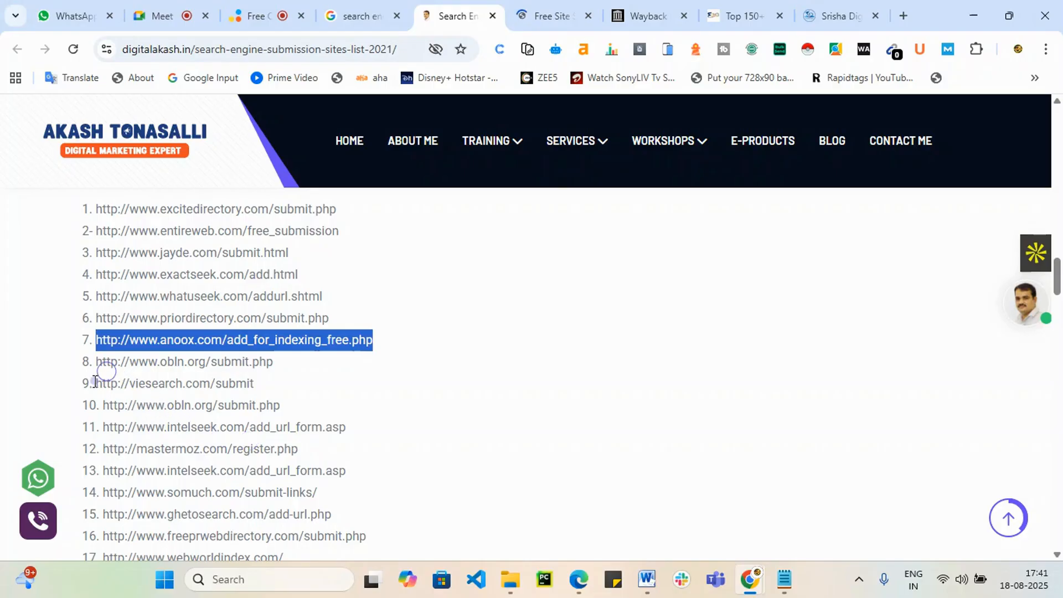
{"action": "left_click_drag", "start_coordinate": [95, 384], "coordinate": [262, 388]}
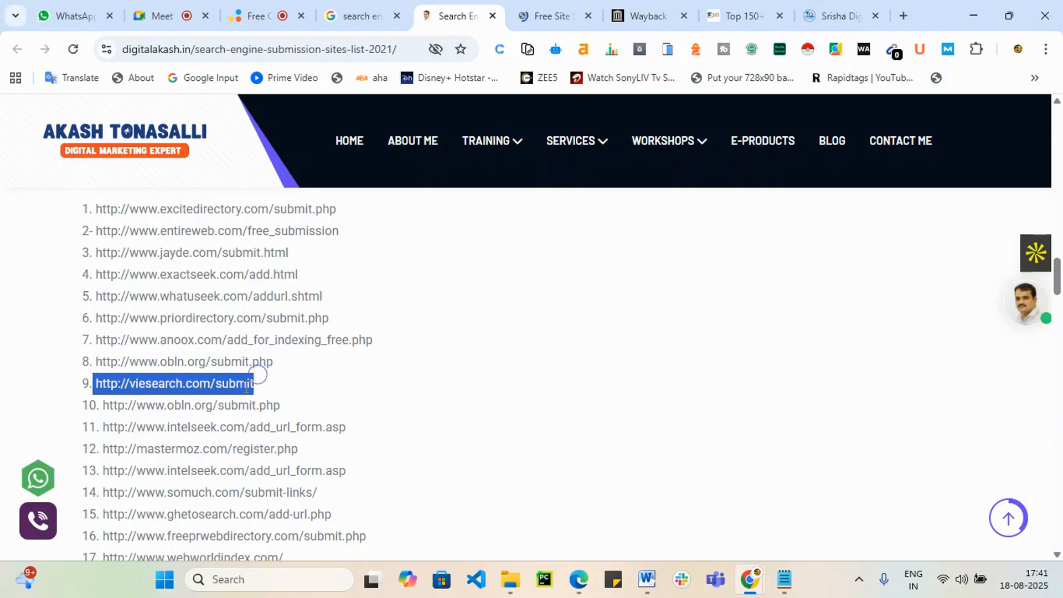
{"action": "right_click", "coordinate": [214, 384]}
{"action": "left_click", "coordinate": [343, 164]}
{"action": "left_click", "coordinate": [421, 11]}
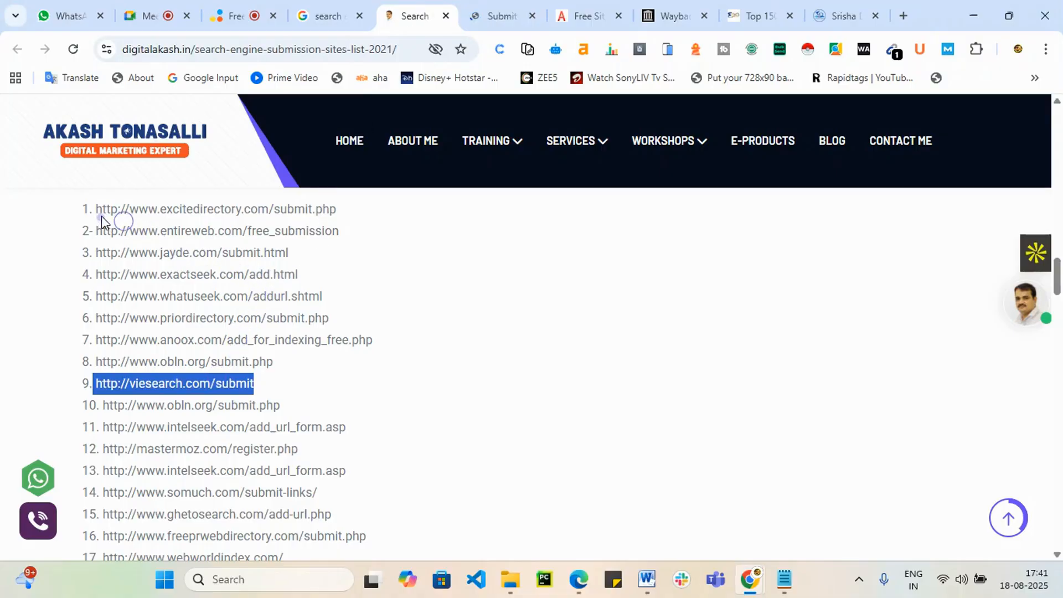
Step: Open the excitedirectory and entireweb submission URLs in new tabs
{"action": "left_click_drag", "start_coordinate": [97, 209], "coordinate": [344, 209]}
{"action": "right_click", "coordinate": [274, 209]}
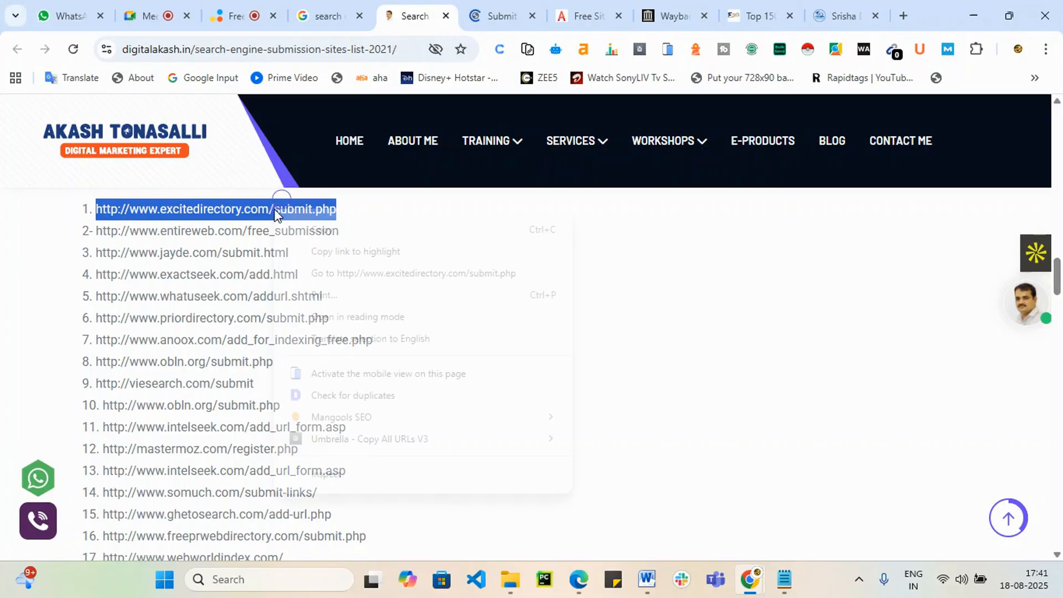
{"action": "left_click", "coordinate": [358, 272]}
{"action": "left_click", "coordinate": [375, 13]}
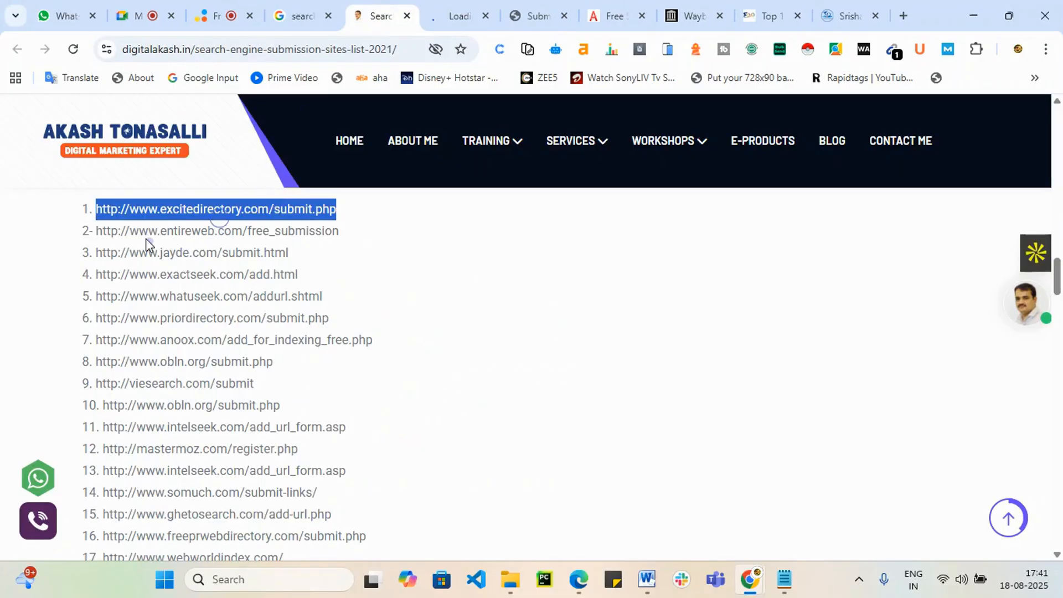
{"action": "left_click_drag", "start_coordinate": [97, 230], "coordinate": [338, 231]}
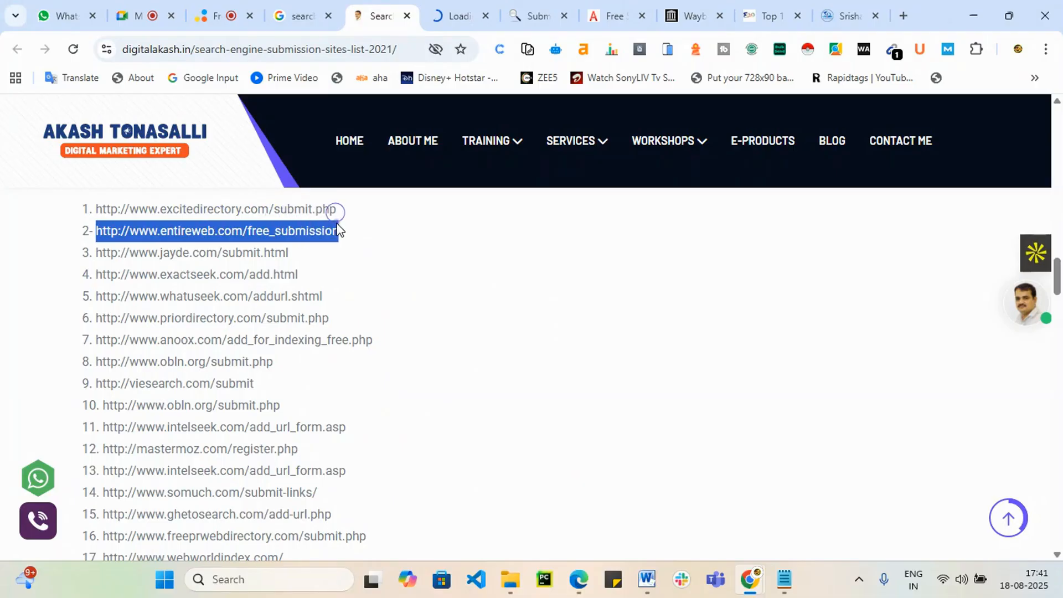
{"action": "right_click", "coordinate": [309, 242]}
{"action": "left_click", "coordinate": [404, 301]}
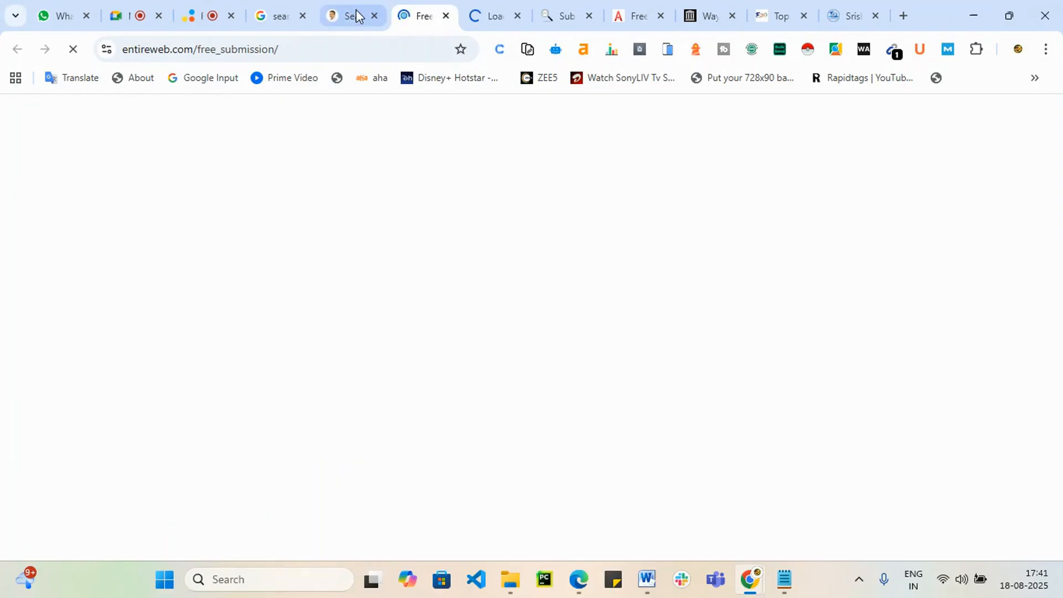
{"action": "left_click", "coordinate": [355, 11]}
Step: Open the jayde.com submission URL in a new tab and copy the list page's address
{"action": "left_click_drag", "start_coordinate": [185, 361], "coordinate": [178, 339]}
{"action": "left_click_drag", "start_coordinate": [170, 296], "coordinate": [133, 266]}
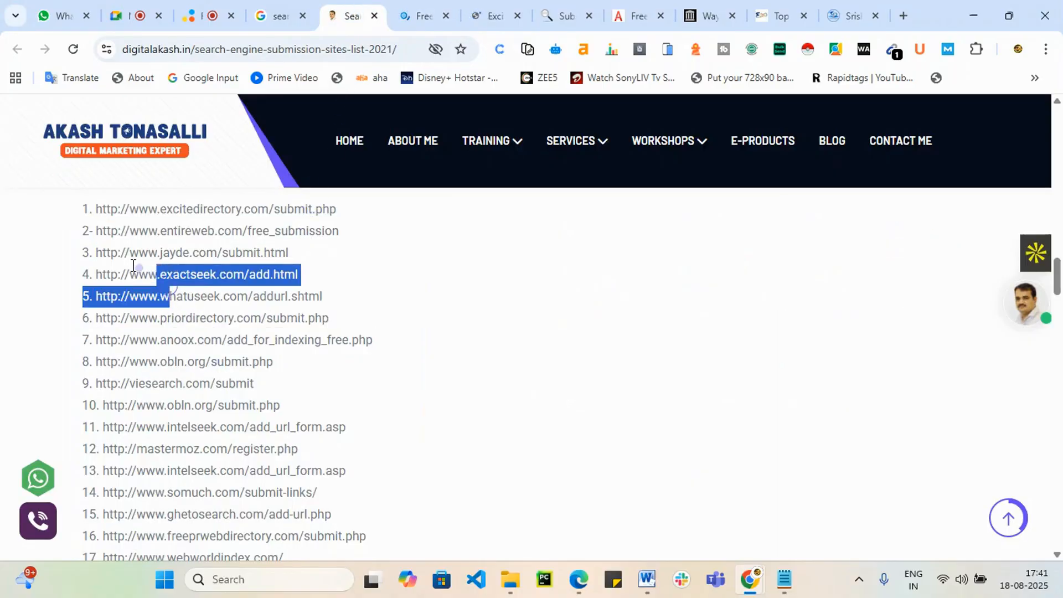
{"action": "triple_click", "coordinate": [108, 253]}
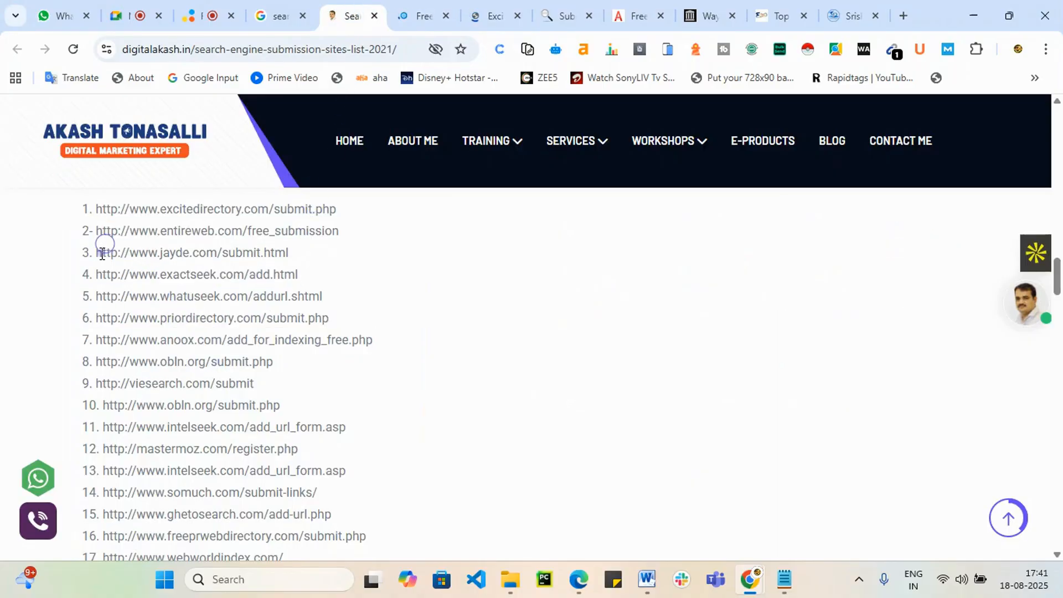
{"action": "left_click", "coordinate": [158, 253]}
{"action": "left_click_drag", "start_coordinate": [96, 253], "coordinate": [293, 253]}
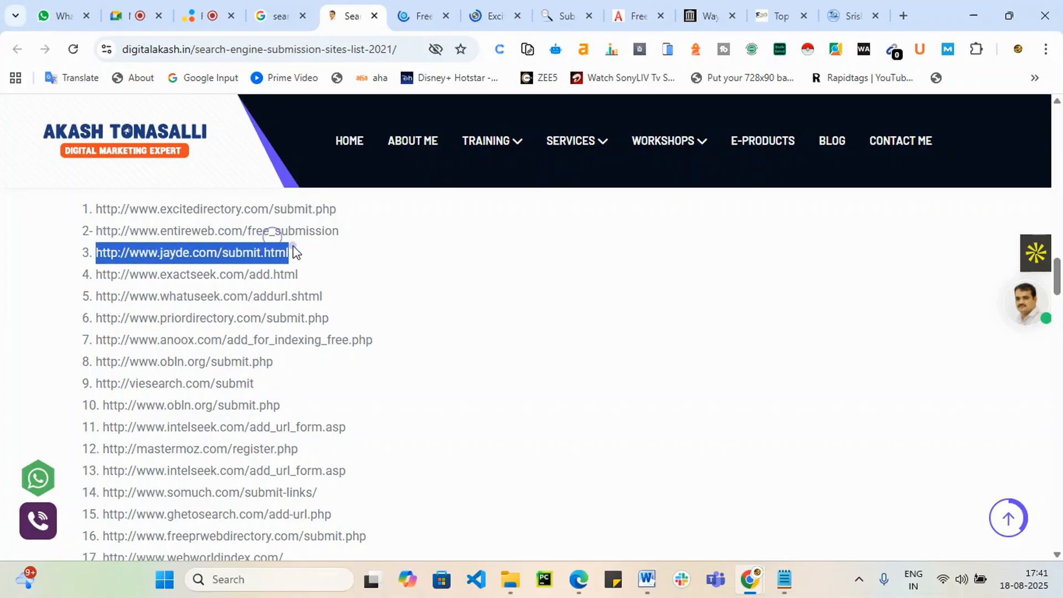
{"action": "right_click", "coordinate": [270, 256]}
{"action": "left_click", "coordinate": [355, 320]}
{"action": "left_click", "coordinate": [328, 15]}
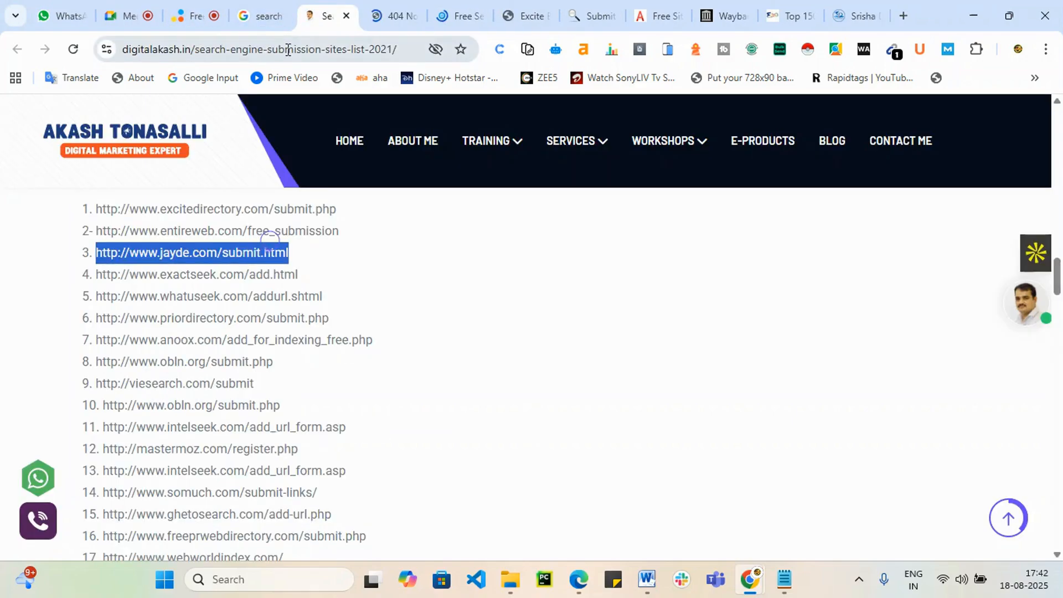
{"action": "left_click", "coordinate": [288, 50]}
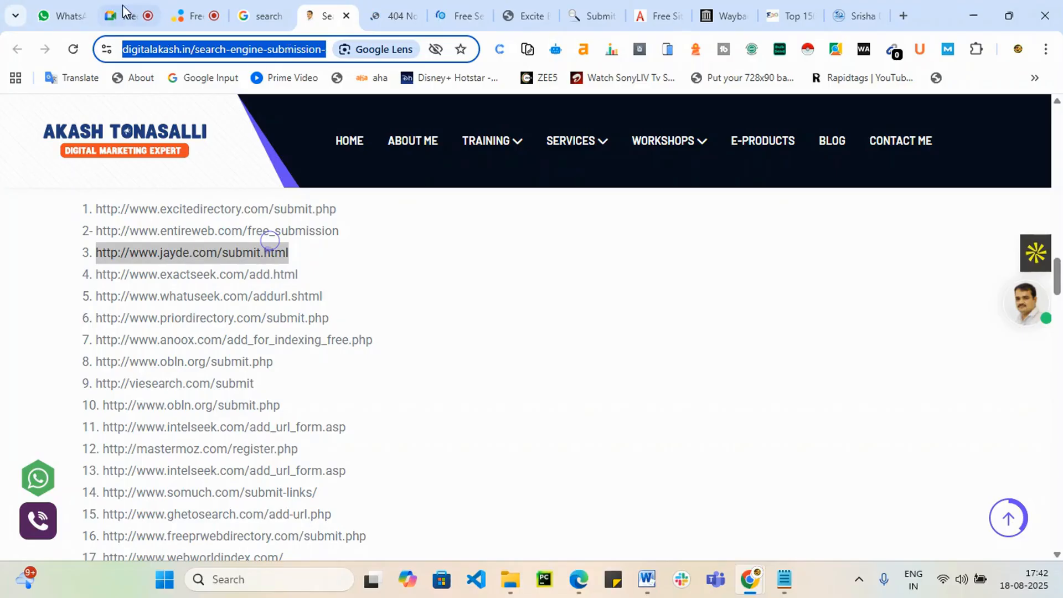
Step: Send the copied submission-sites list link in a WhatsApp Web chat, then view the jayde.com tab
{"action": "left_click", "coordinate": [62, 16]}
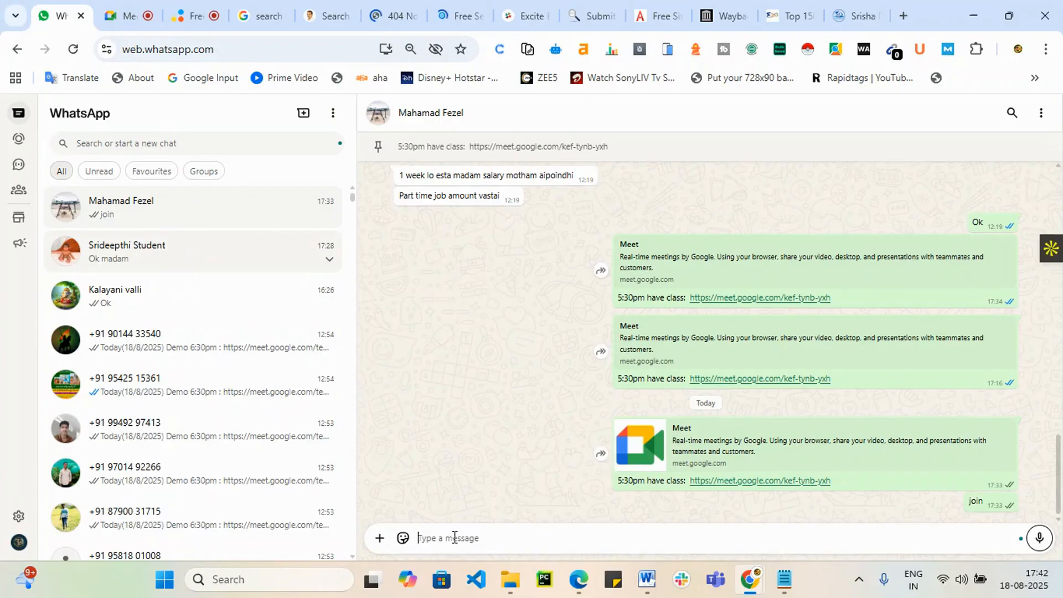
{"action": "key", "text": "ctrl+v"}
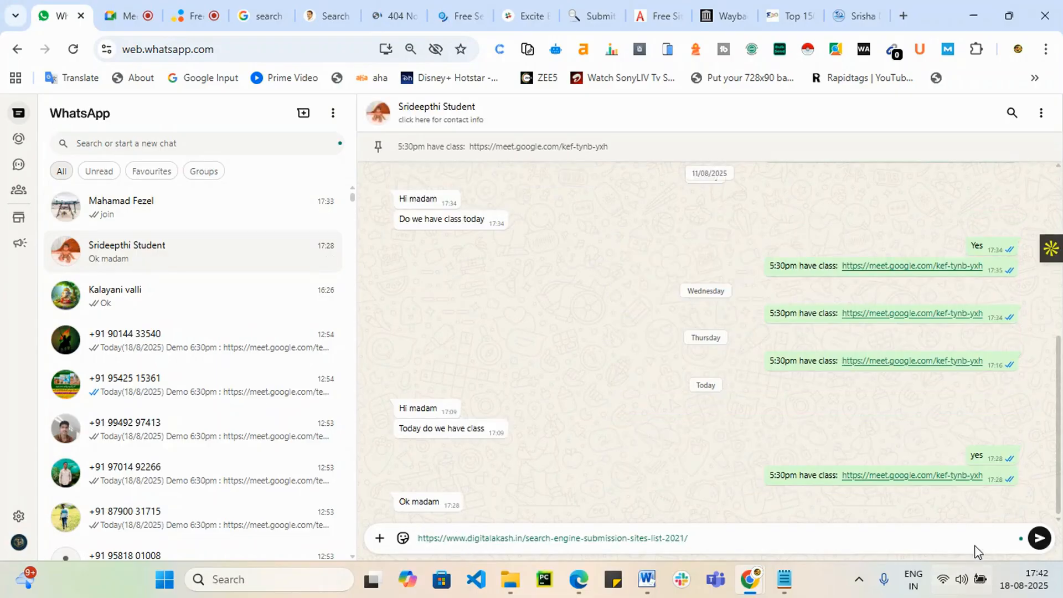
{"action": "left_click", "coordinate": [1040, 538]}
{"action": "left_click", "coordinate": [408, 8]}
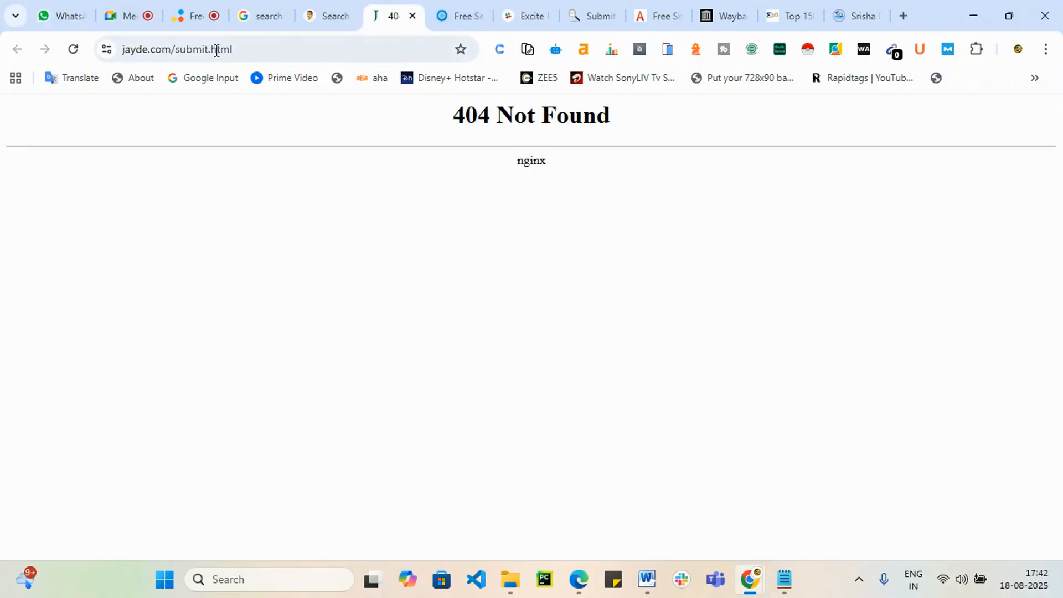
{"action": "left_click_drag", "start_coordinate": [180, 50], "coordinate": [580, 64]}
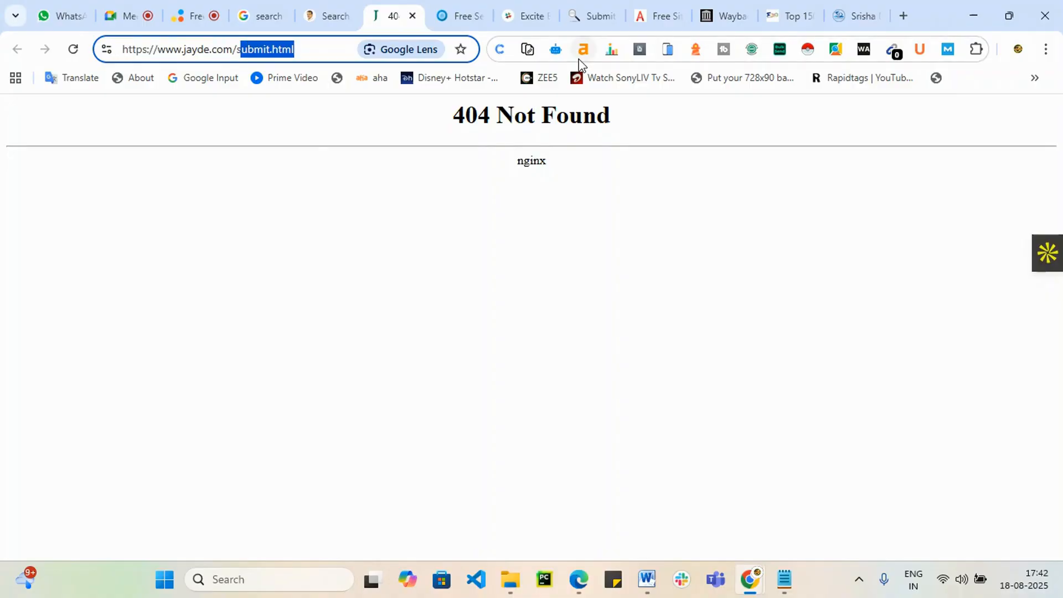
{"action": "key", "text": "BackSpace"}
{"action": "key", "text": "BackSpace"}
{"action": "key", "text": "Return"}
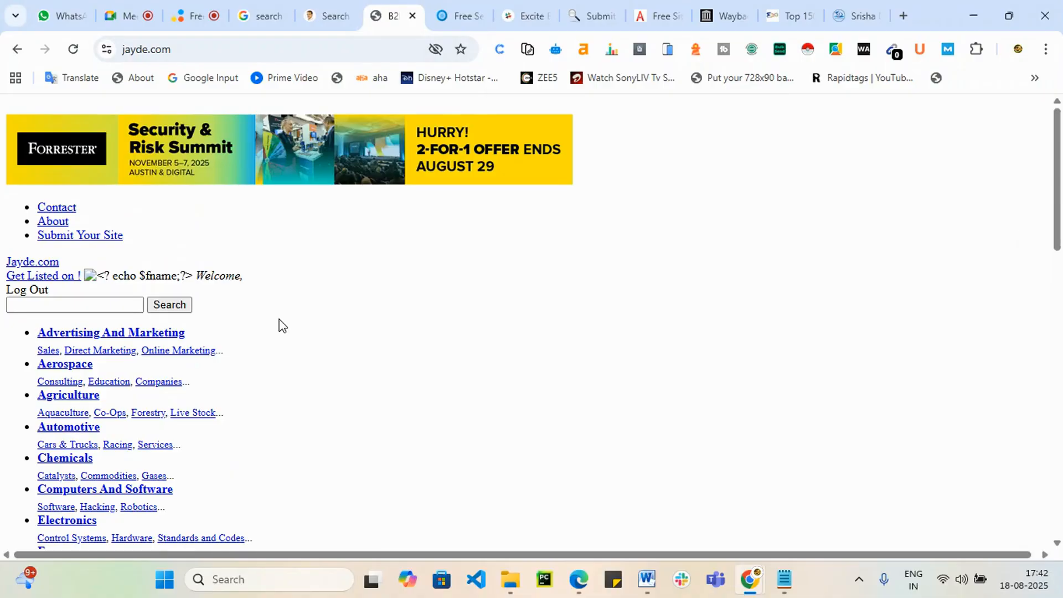
{"action": "left_click", "coordinate": [100, 235]}
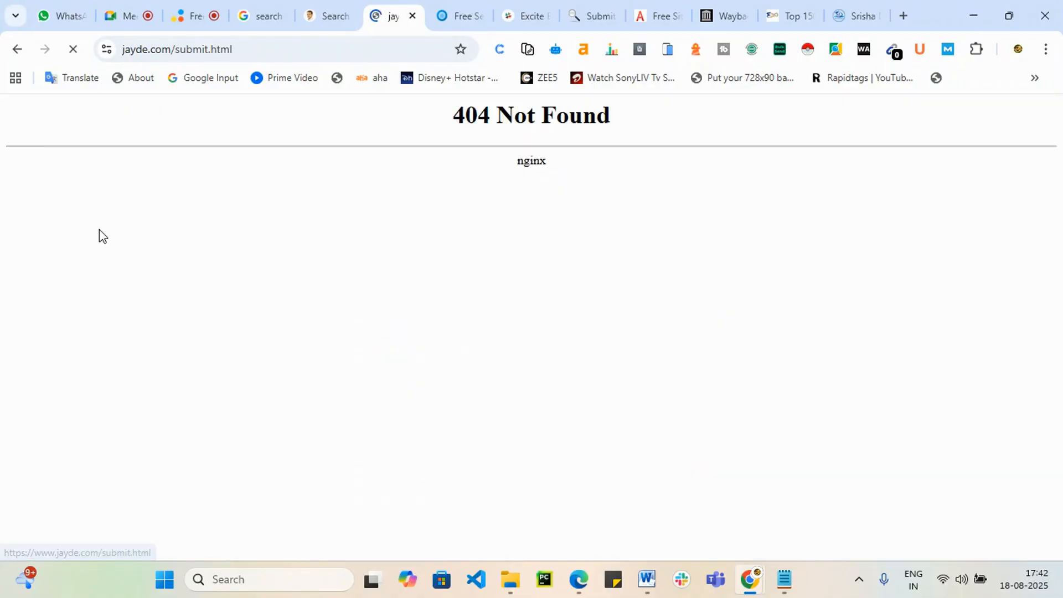
Step: Close the jayde.com 404 tab and choose Entireweb's regular webpage submission option
{"action": "left_click", "coordinate": [413, 16]}
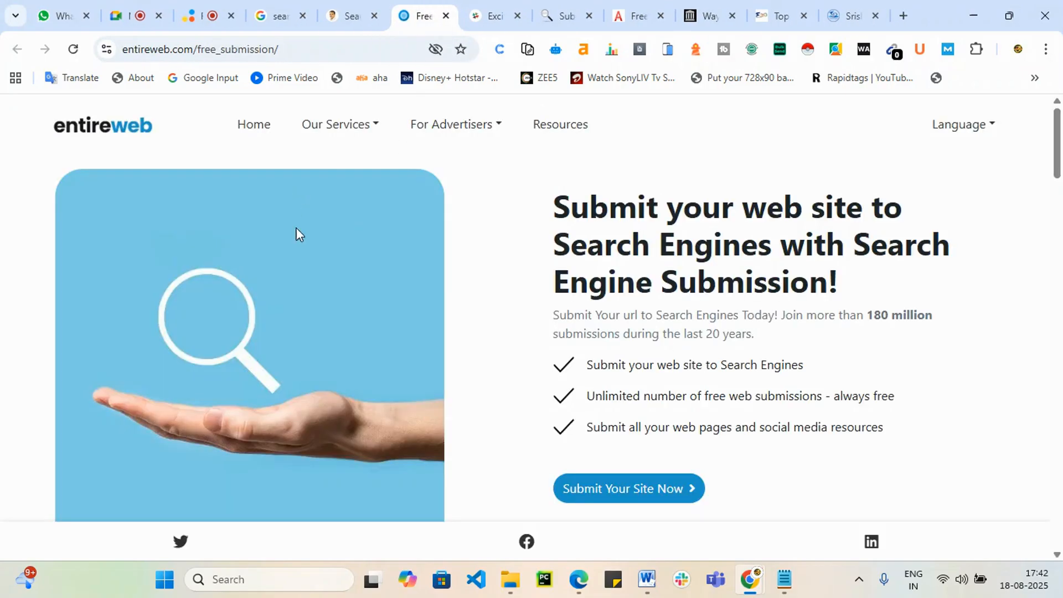
{"action": "scroll", "coordinate": [705, 333], "scroll_direction": "down", "scroll_amount": 5}
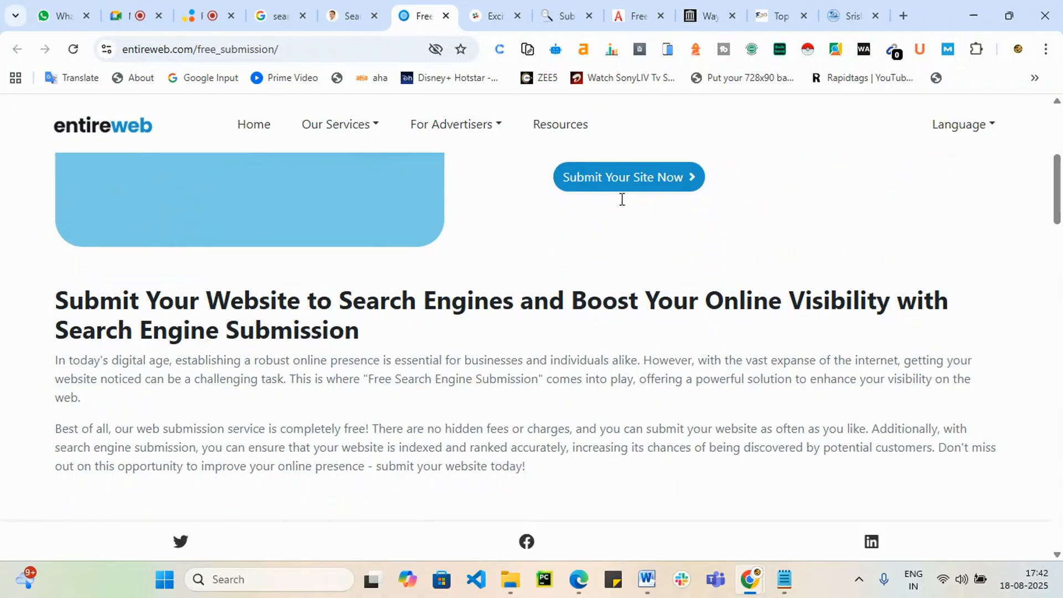
{"action": "left_click", "coordinate": [630, 179]}
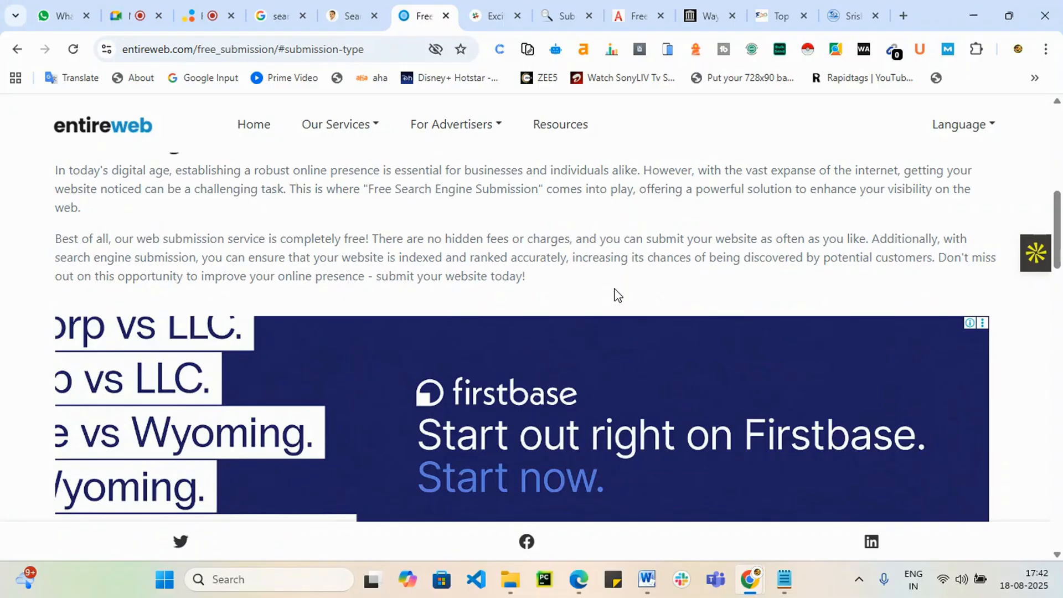
{"action": "scroll", "coordinate": [719, 255], "scroll_direction": "down", "scroll_amount": 8}
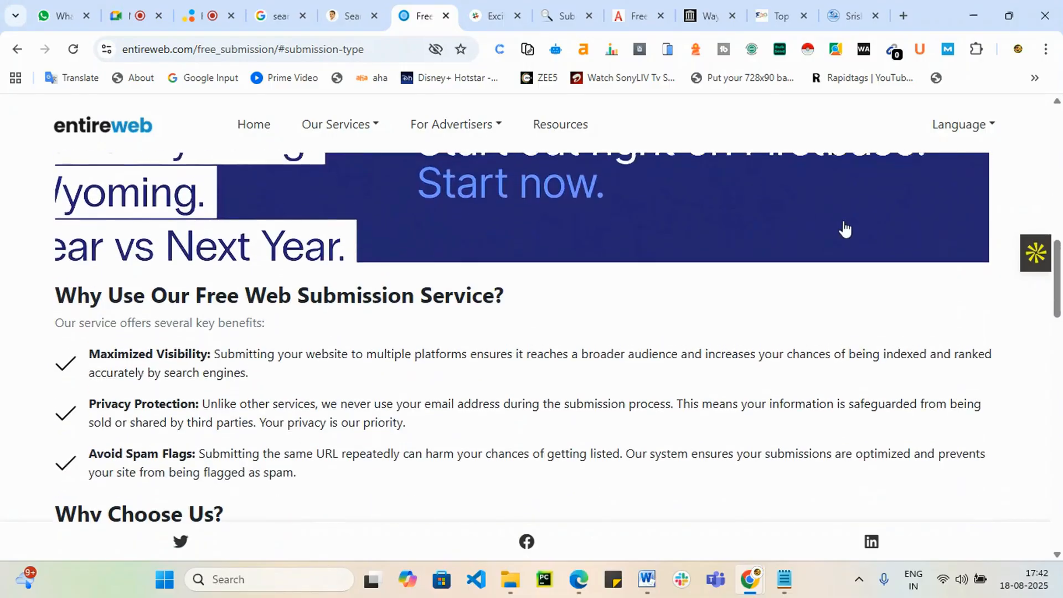
{"action": "scroll", "coordinate": [902, 280], "scroll_direction": "up", "scroll_amount": 1}
{"action": "left_click_drag", "start_coordinate": [1058, 296], "coordinate": [1060, 372]}
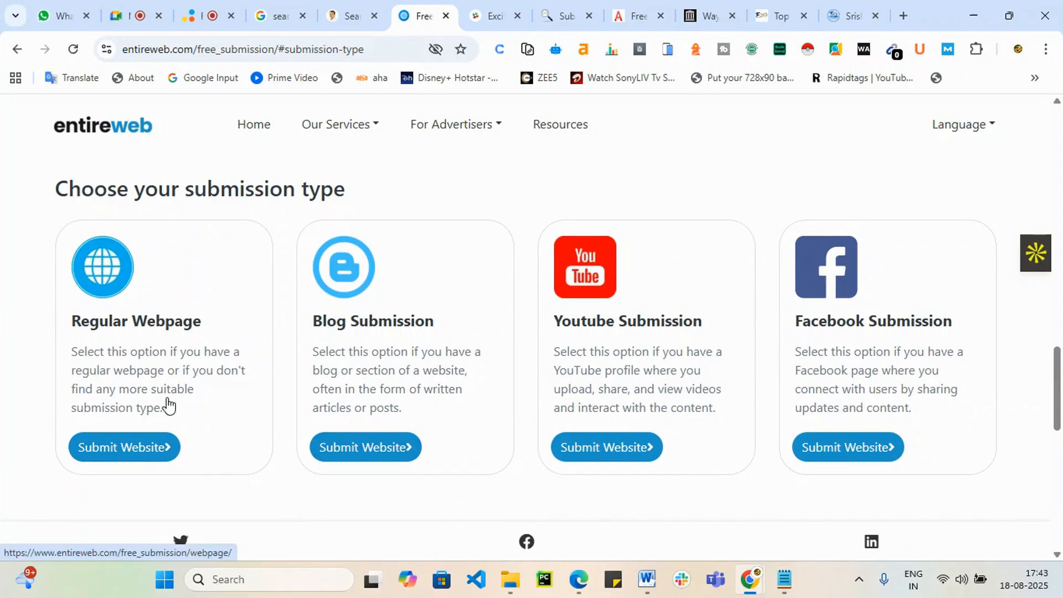
{"action": "left_click", "coordinate": [122, 456]}
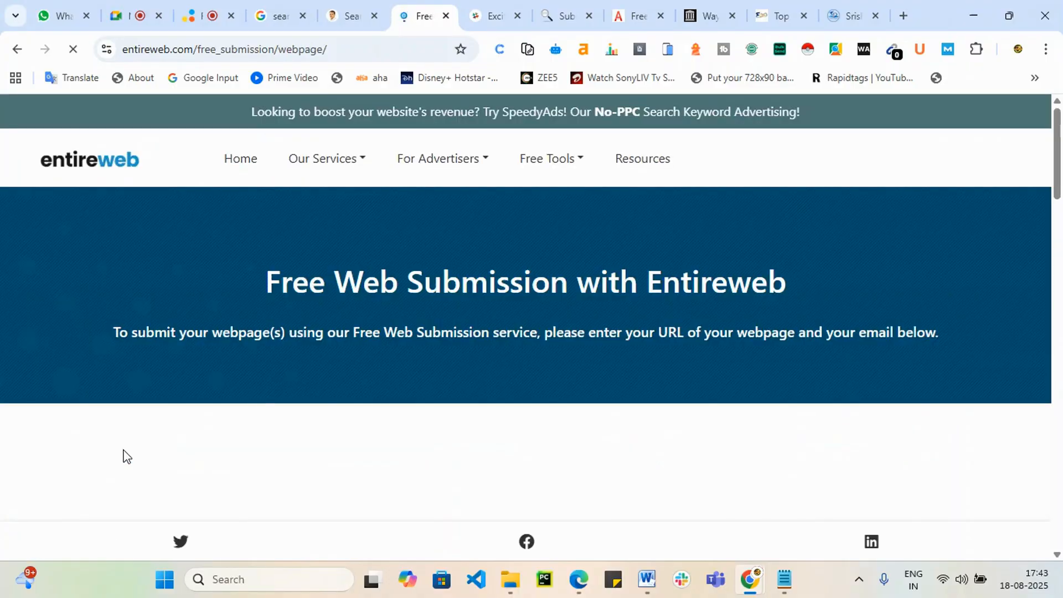
{"action": "scroll", "coordinate": [476, 403], "scroll_direction": "down", "scroll_amount": 10}
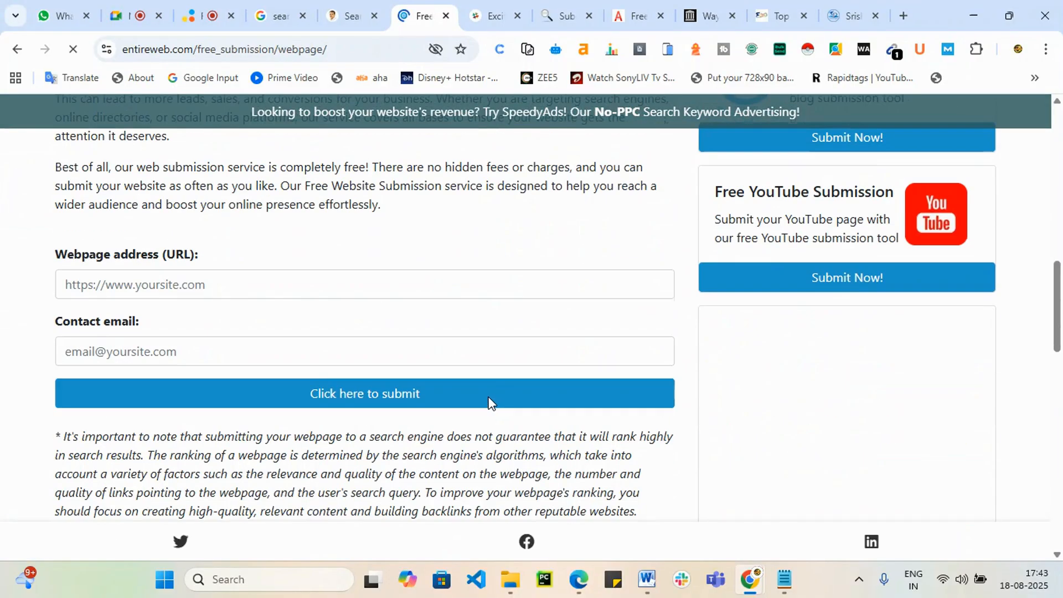
Step: Paste the digitalakash list URL, pick the saved contact email, and submit
{"action": "left_click", "coordinate": [69, 285]}
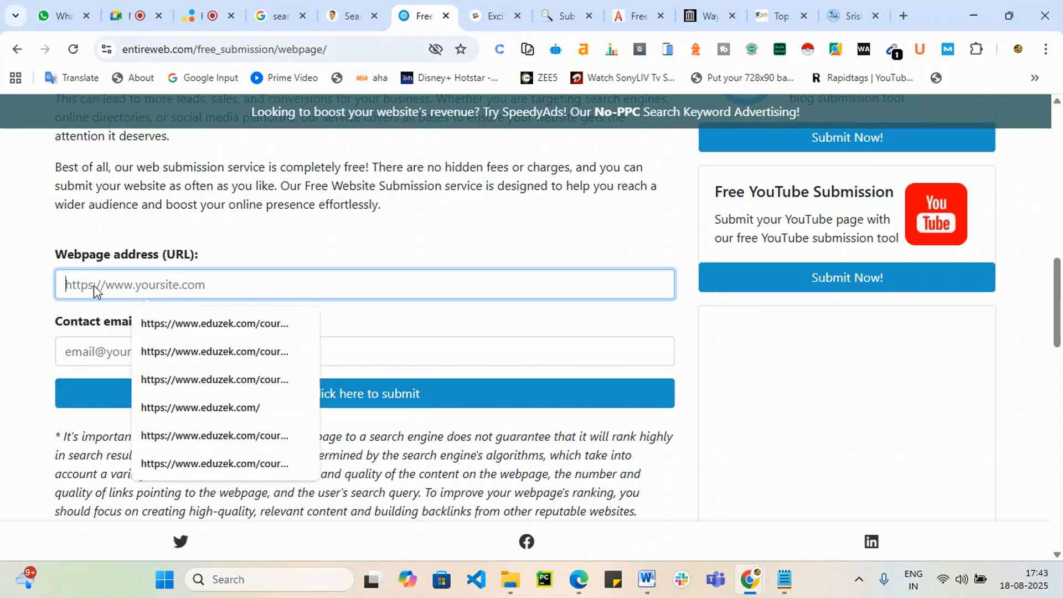
{"action": "type", "text": "https://www.digitalakash.in/search-engine-submission-sites-list-2021/"}
{"action": "key", "text": "Escape"}
{"action": "left_click", "coordinate": [115, 351]}
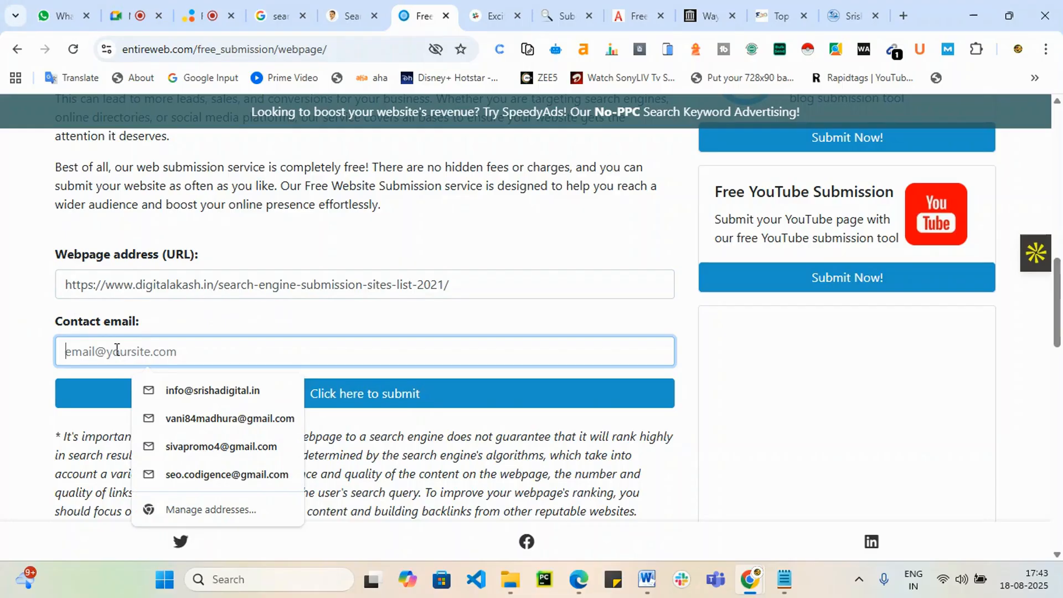
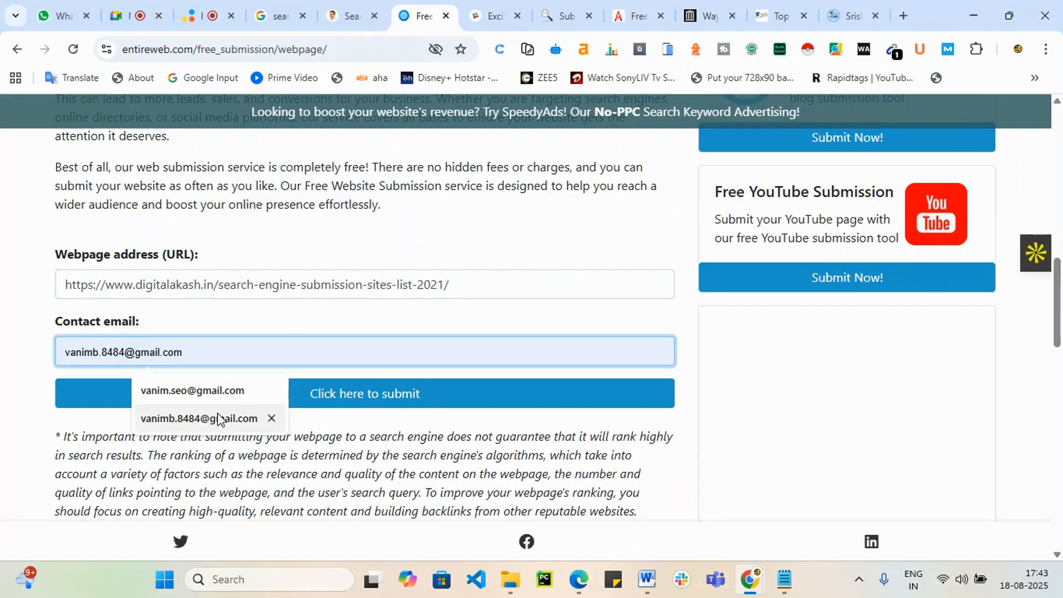
{"action": "left_click", "coordinate": [215, 391]}
{"action": "left_click", "coordinate": [347, 395]}
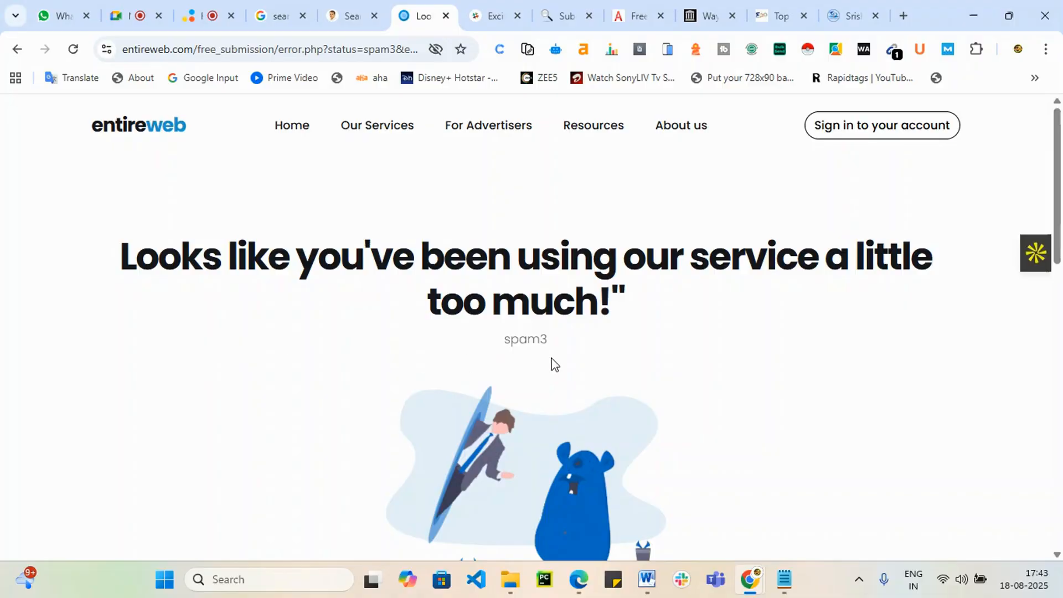
{"action": "scroll", "coordinate": [551, 357], "scroll_direction": "down", "scroll_amount": 4}
{"action": "scroll", "coordinate": [557, 367], "scroll_direction": "down", "scroll_amount": 4}
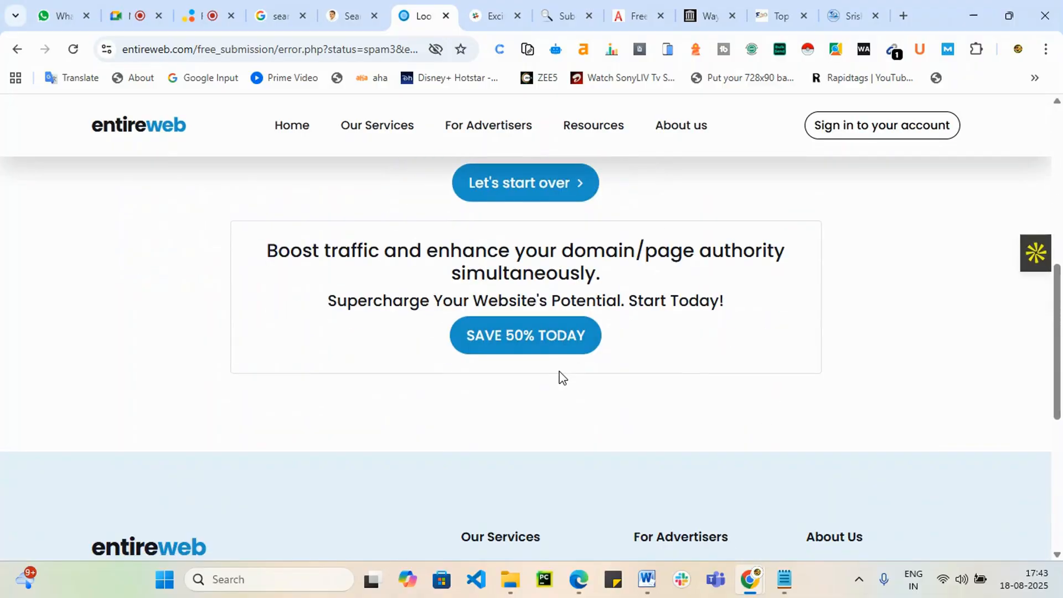
{"action": "scroll", "coordinate": [562, 377], "scroll_direction": "down", "scroll_amount": 3}
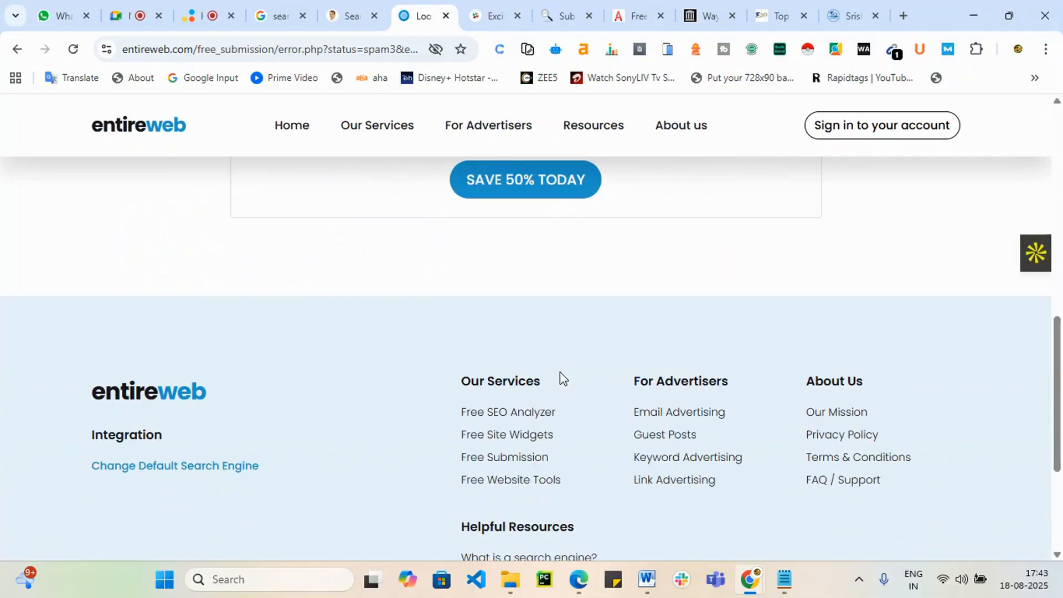
{"action": "scroll", "coordinate": [560, 375], "scroll_direction": "up", "scroll_amount": 11}
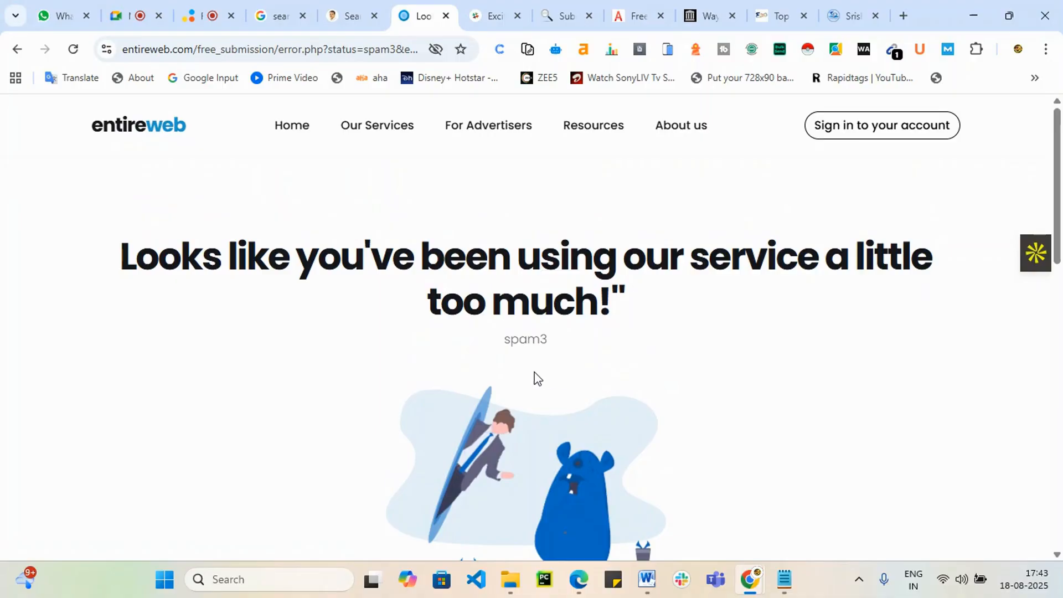
{"action": "left_click", "coordinate": [74, 51]}
Step: Search Entireweb from its home page for 'srishadigital'
{"action": "left_click", "coordinate": [286, 129]}
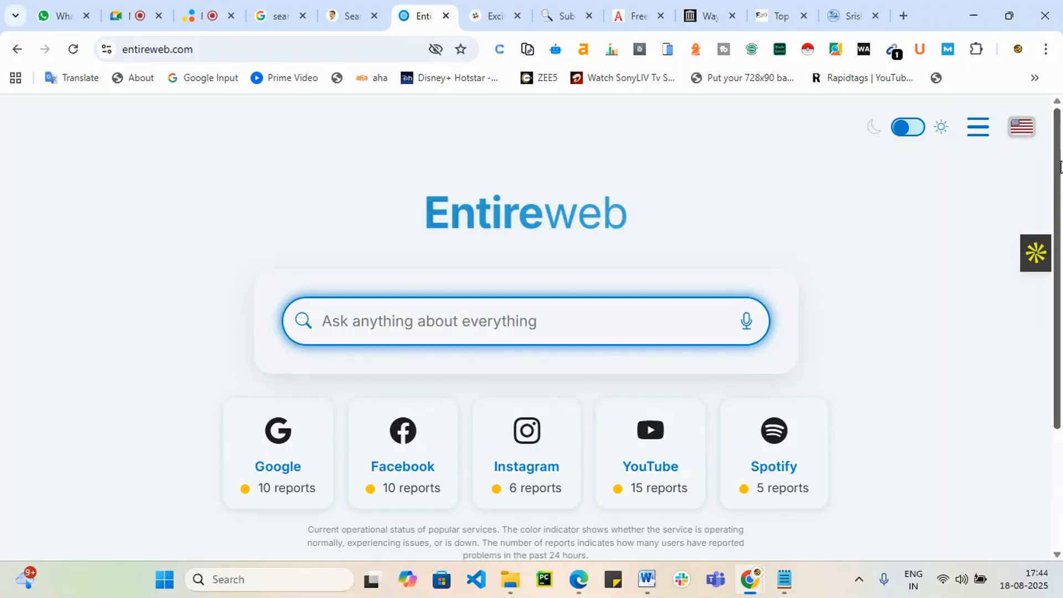
{"action": "scroll", "coordinate": [1058, 177], "scroll_direction": "down", "scroll_amount": 3}
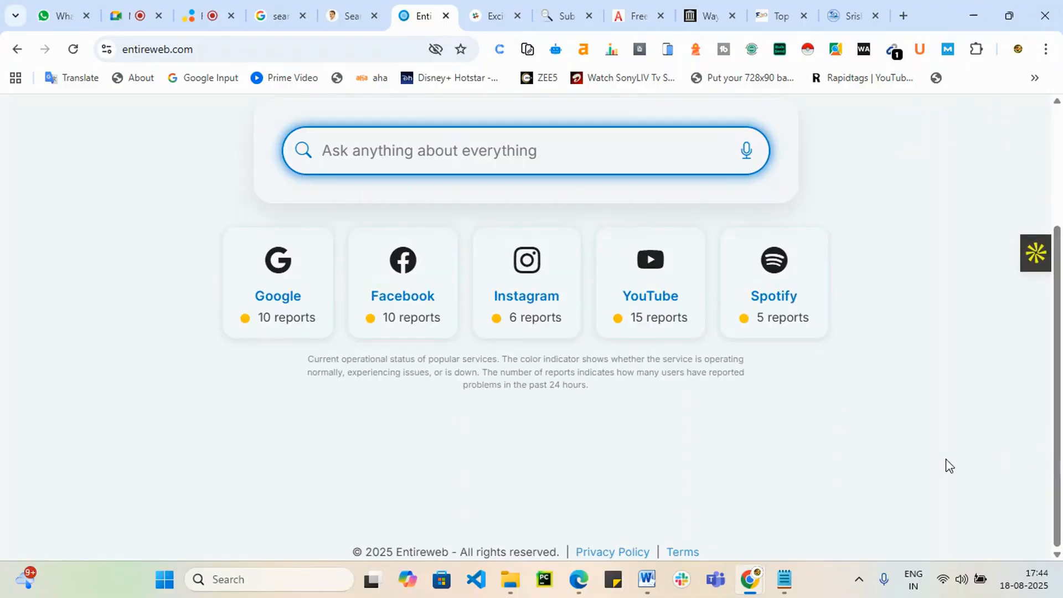
{"action": "scroll", "coordinate": [117, 294], "scroll_direction": "up", "scroll_amount": 1}
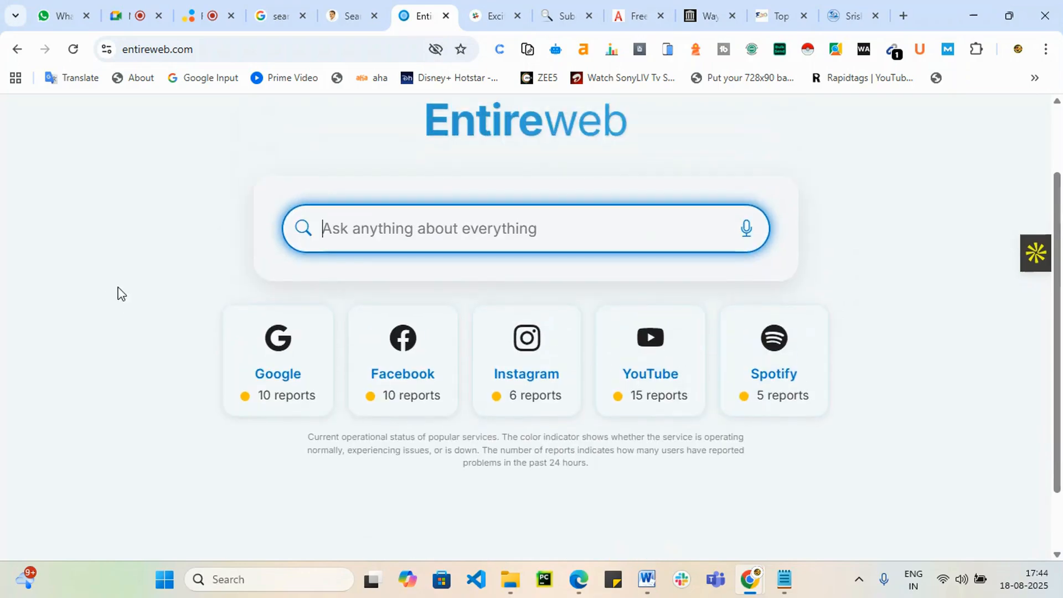
{"action": "scroll", "coordinate": [422, 219], "scroll_direction": "up", "scroll_amount": 2}
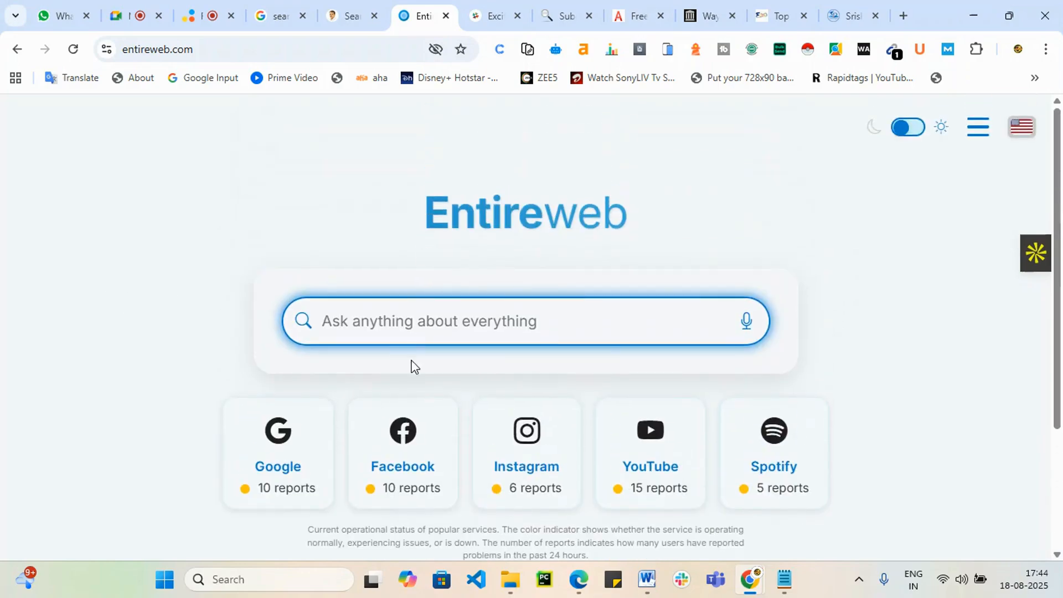
{"action": "type", "text": "srishadigital"}
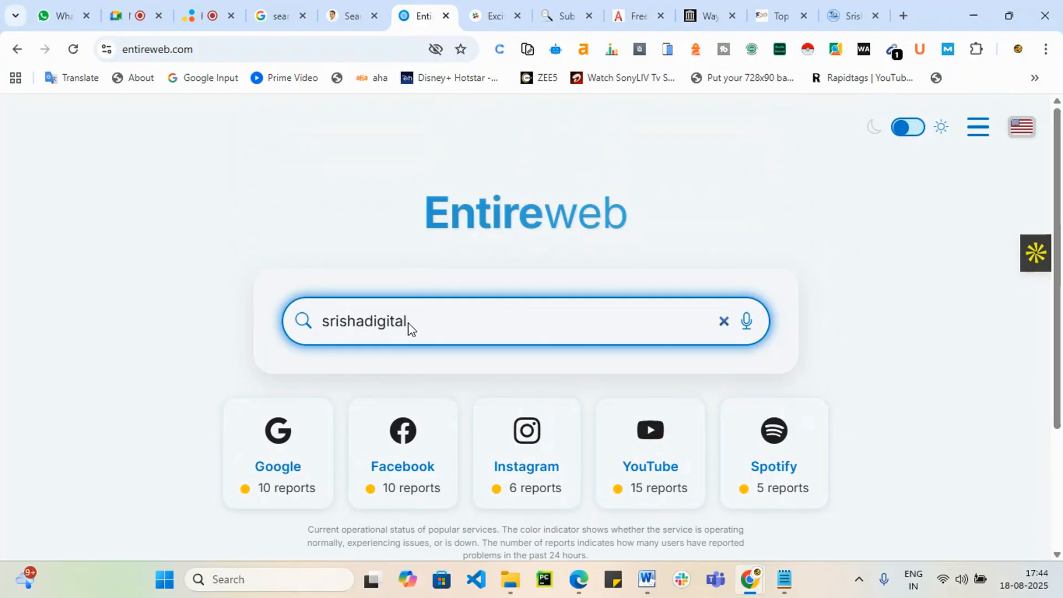
{"action": "key", "text": "Return"}
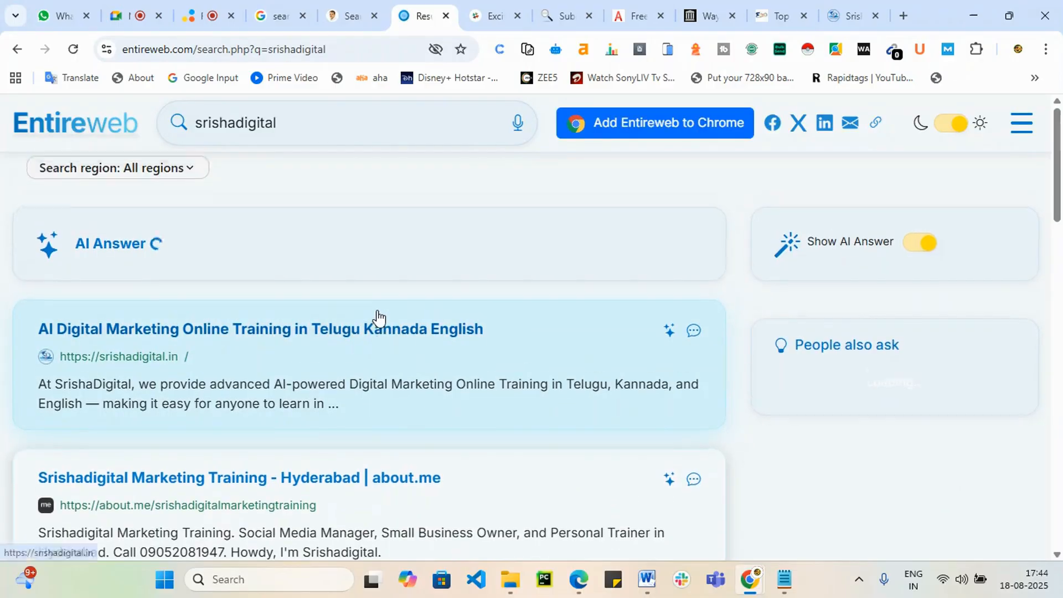
Step: Review the srishadigital results and AI answer, then move to the Excite Directory submission page
{"action": "scroll", "coordinate": [377, 314], "scroll_direction": "down", "scroll_amount": 3}
{"action": "scroll", "coordinate": [377, 311], "scroll_direction": "down", "scroll_amount": 8}
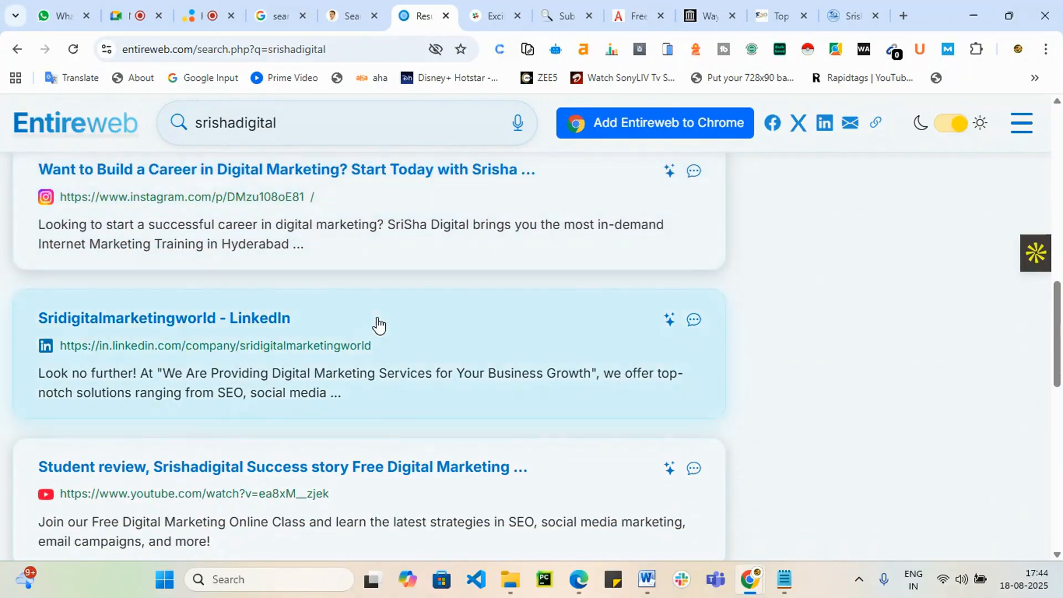
{"action": "scroll", "coordinate": [375, 318], "scroll_direction": "down", "scroll_amount": 4}
{"action": "scroll", "coordinate": [380, 326], "scroll_direction": "down", "scroll_amount": 5}
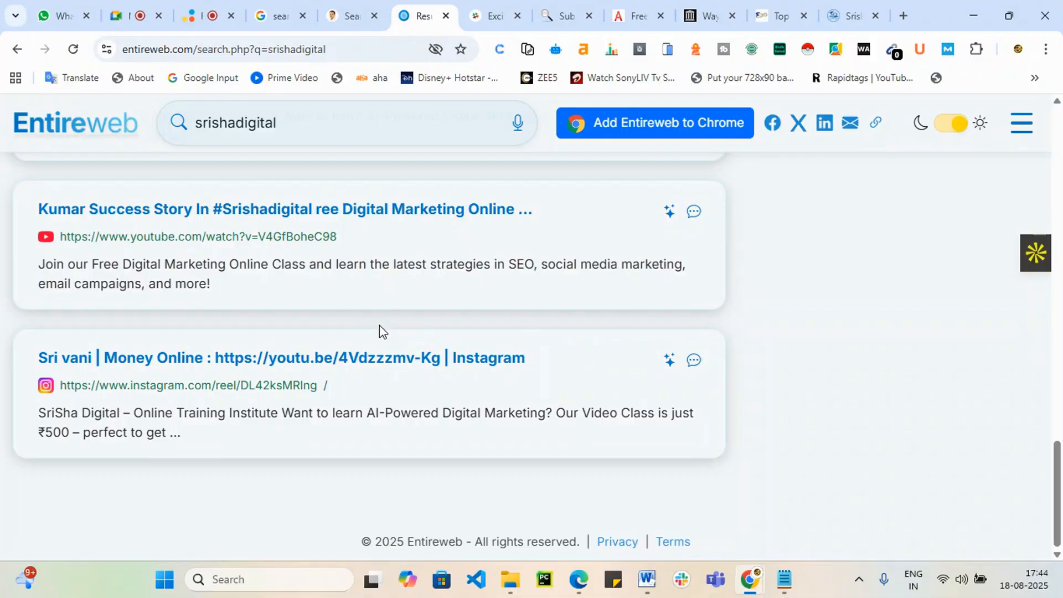
{"action": "scroll", "coordinate": [381, 331], "scroll_direction": "up", "scroll_amount": 9}
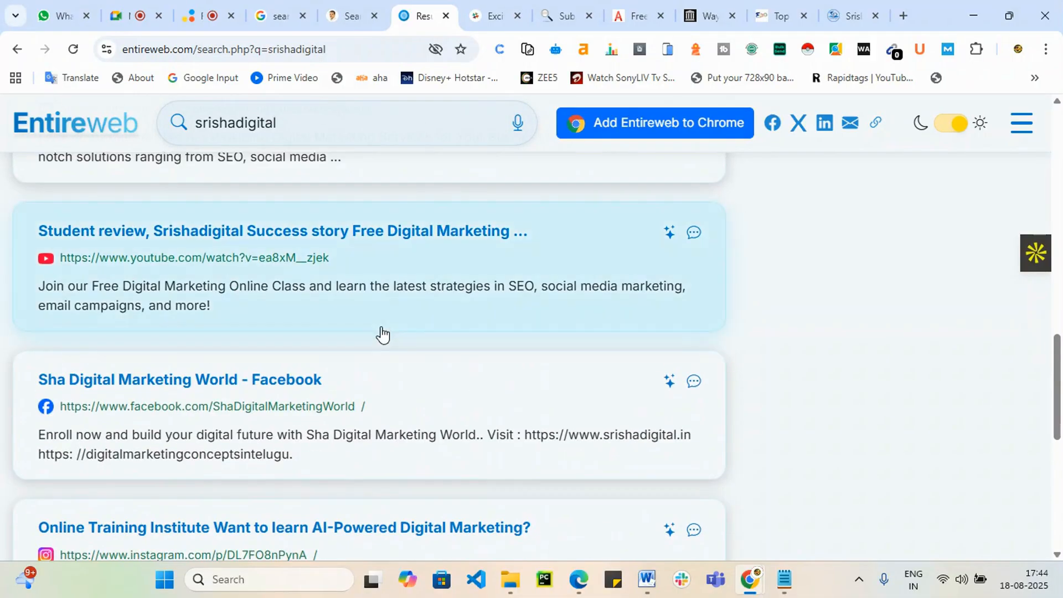
{"action": "scroll", "coordinate": [382, 334], "scroll_direction": "up", "scroll_amount": 6}
{"action": "scroll", "coordinate": [383, 334], "scroll_direction": "up", "scroll_amount": 10}
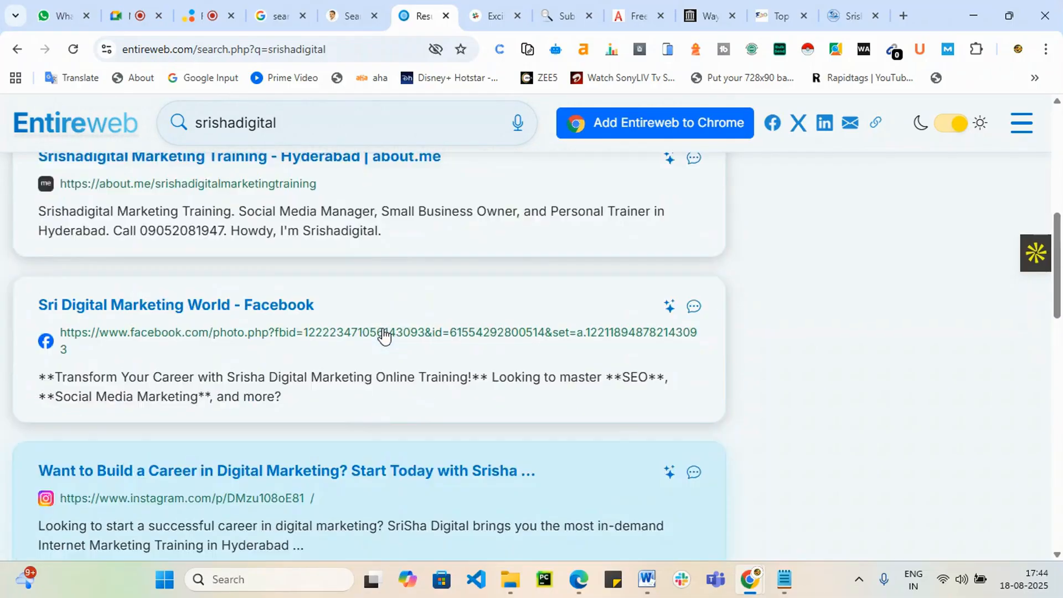
{"action": "scroll", "coordinate": [384, 336], "scroll_direction": "up", "scroll_amount": 3}
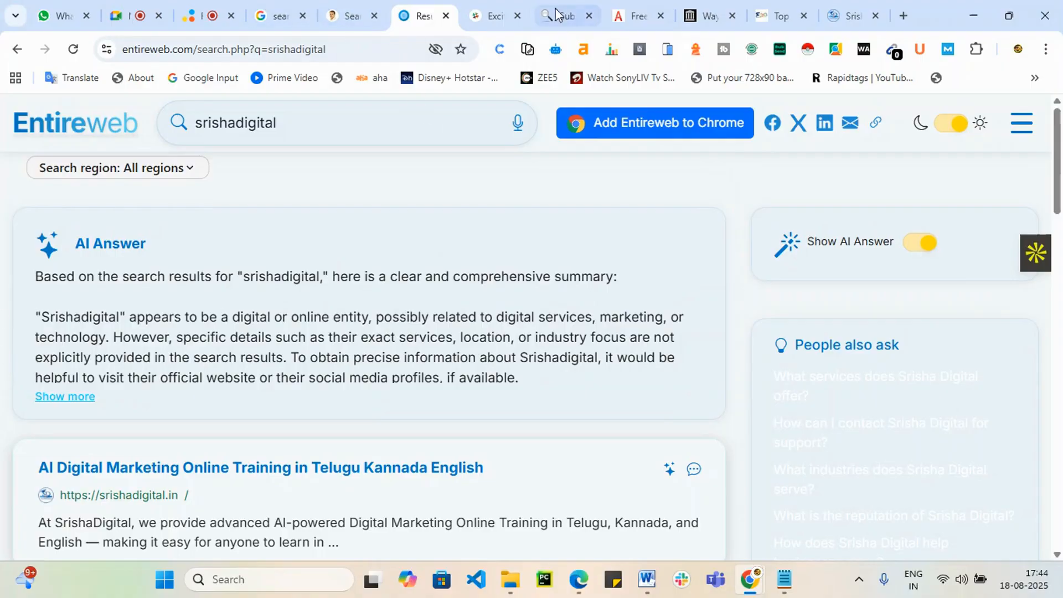
{"action": "left_click", "coordinate": [492, 8]}
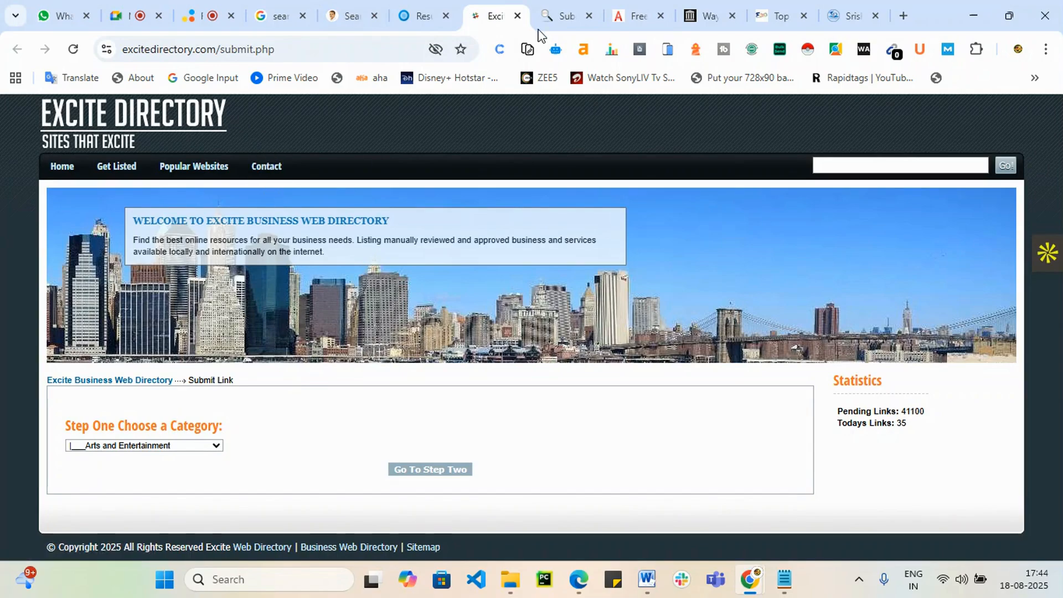
Step: Close Excite Directory and reload the Viesearch website submission form to review it
{"action": "left_click", "coordinate": [517, 15]}
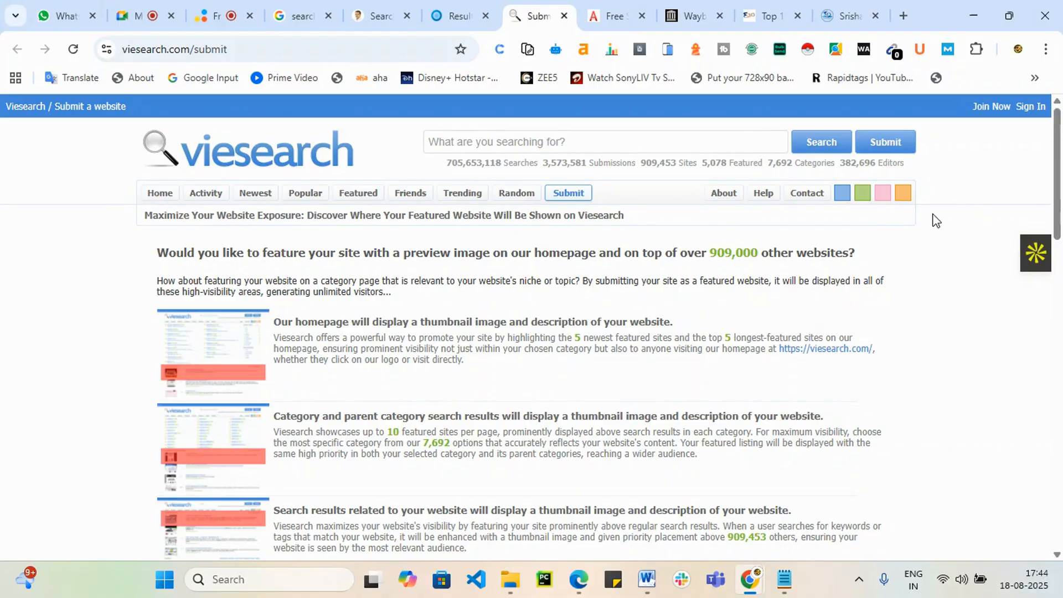
{"action": "left_click", "coordinate": [578, 194]}
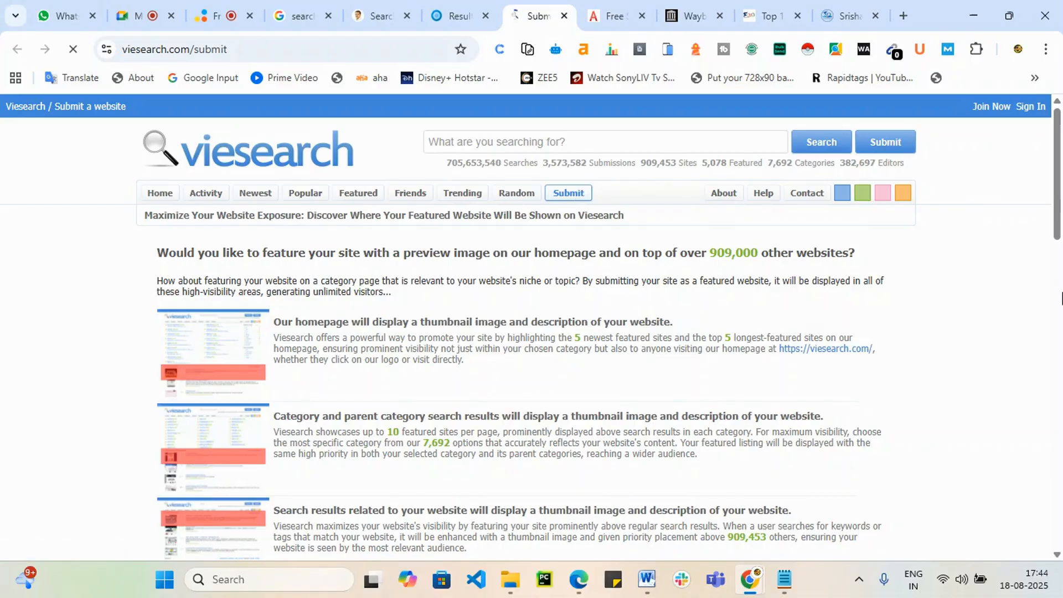
{"action": "left_click_drag", "start_coordinate": [1058, 183], "coordinate": [1021, 422]}
{"action": "scroll", "coordinate": [253, 437], "scroll_direction": "down", "scroll_amount": 3}
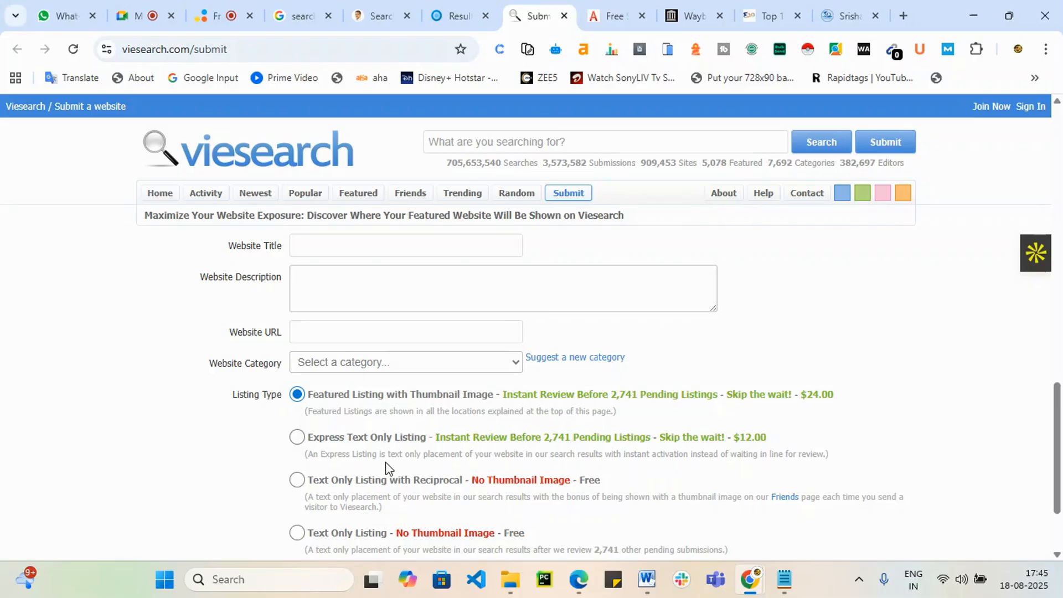
{"action": "scroll", "coordinate": [387, 468], "scroll_direction": "down", "scroll_amount": 2}
{"action": "scroll", "coordinate": [388, 469], "scroll_direction": "down", "scroll_amount": 1}
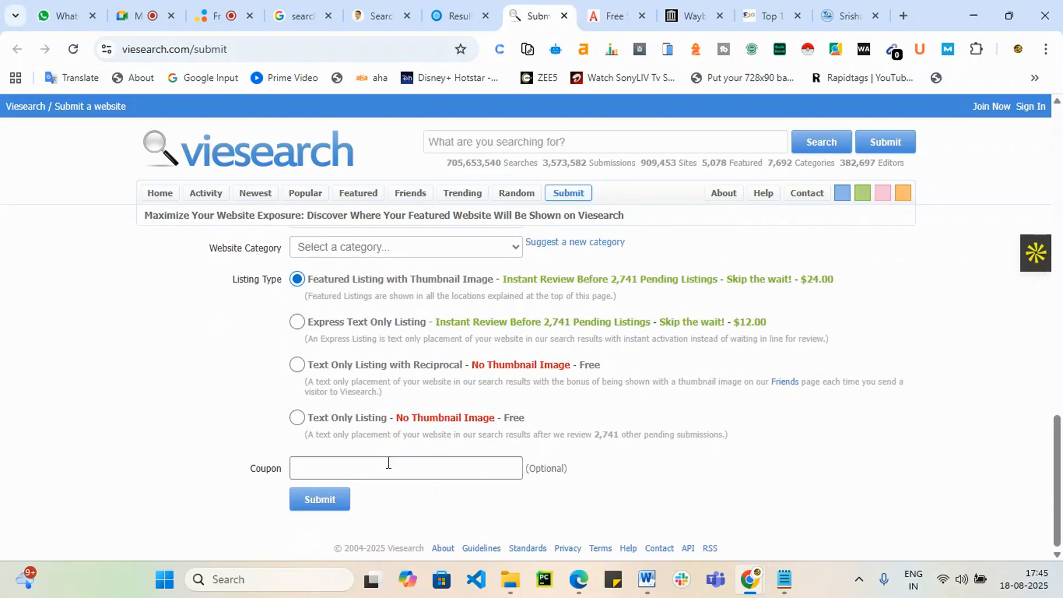
{"action": "scroll", "coordinate": [447, 468], "scroll_direction": "up", "scroll_amount": 10}
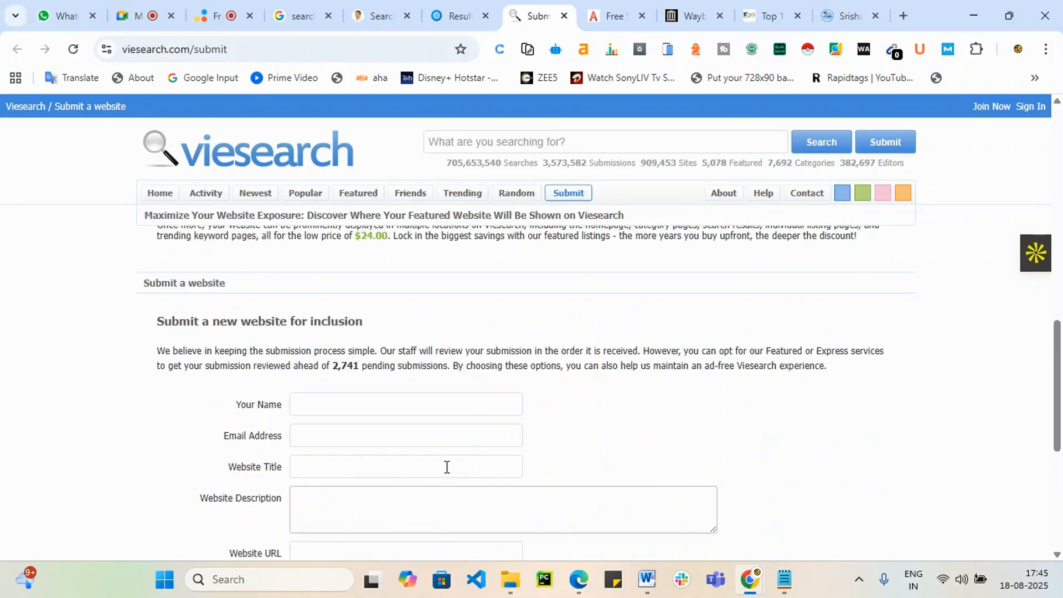
{"action": "scroll", "coordinate": [394, 487], "scroll_direction": "down", "scroll_amount": 6}
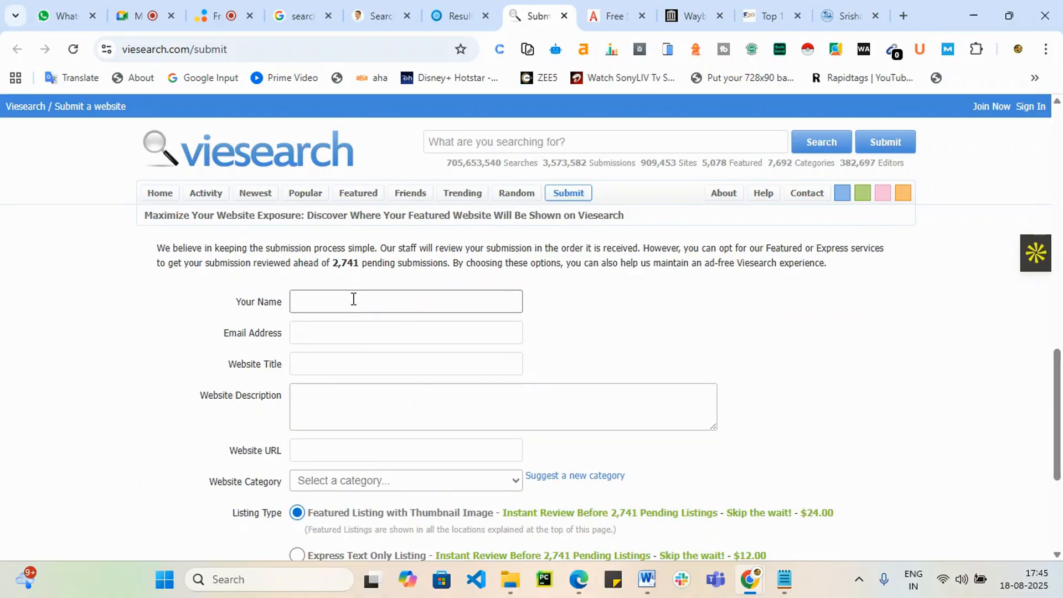
Step: Check the Viesearch Name and Website Description fields unfilled, then go to Anoox's free submit page
{"action": "left_click", "coordinate": [354, 300]}
{"action": "left_click", "coordinate": [132, 422]}
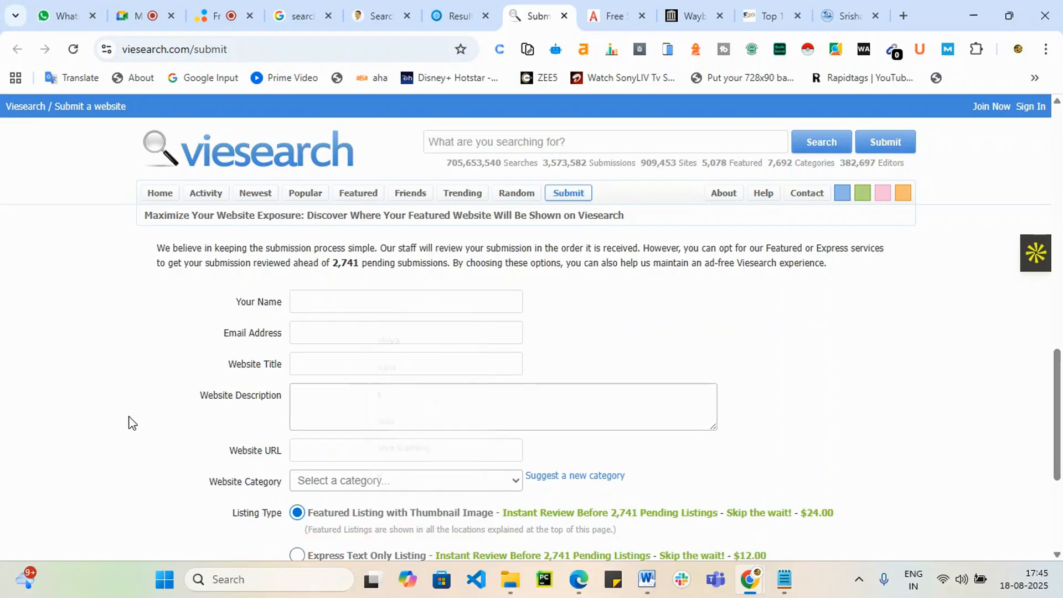
{"action": "left_click", "coordinate": [360, 420]}
{"action": "scroll", "coordinate": [227, 338], "scroll_direction": "down", "scroll_amount": 2}
{"action": "scroll", "coordinate": [283, 456], "scroll_direction": "down", "scroll_amount": 1}
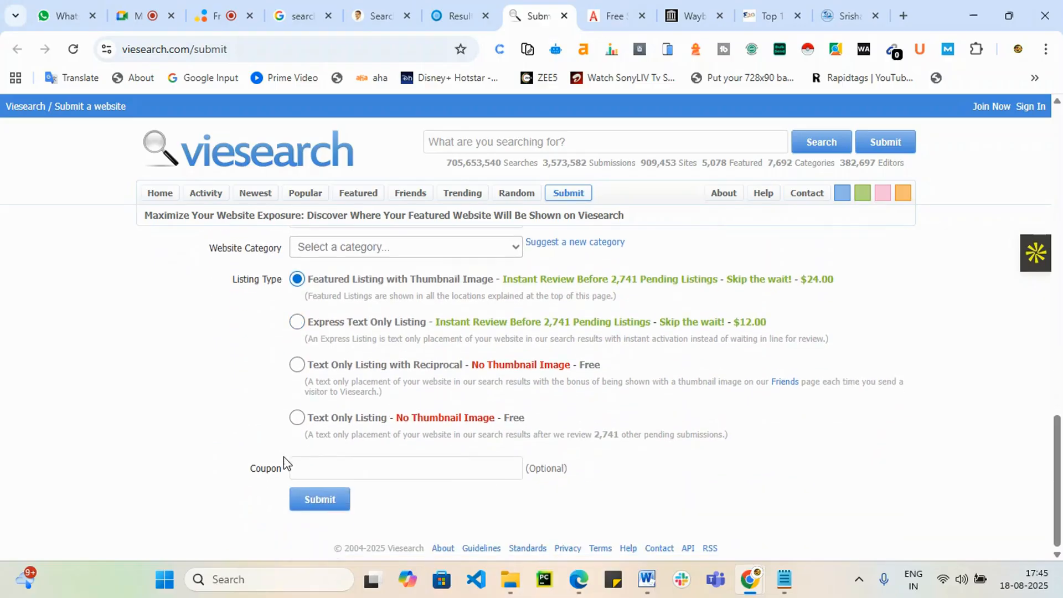
{"action": "left_click", "coordinate": [607, 16]}
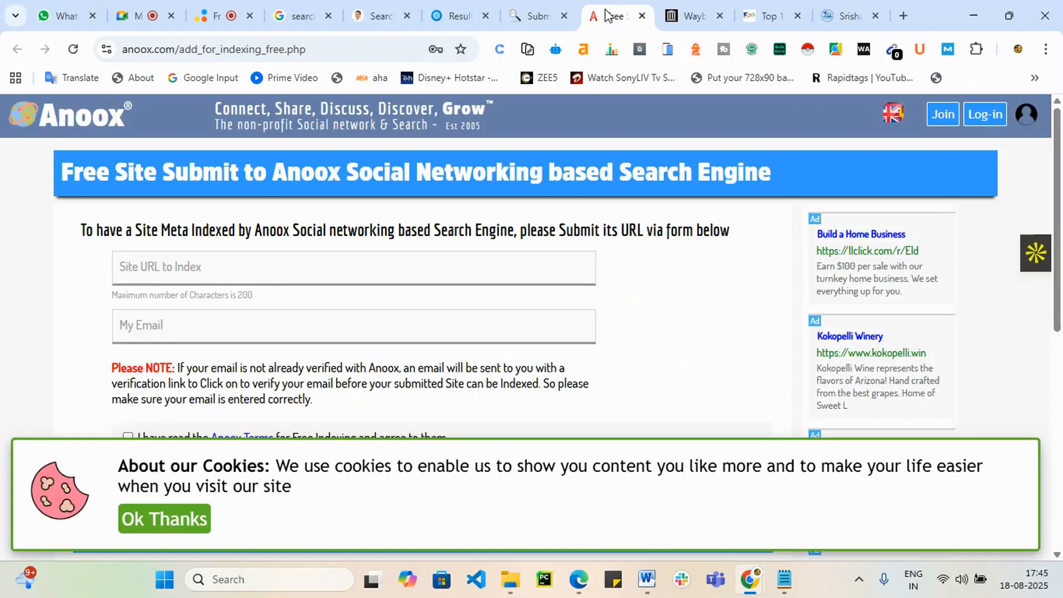
Step: Fill the Anoox form with the pasted digitalakash URL and the submitter's email address
{"action": "left_click", "coordinate": [150, 268]}
{"action": "type", "text": "https://www.digitalakash.in/search-engine-submission-sites-list-2021/"}
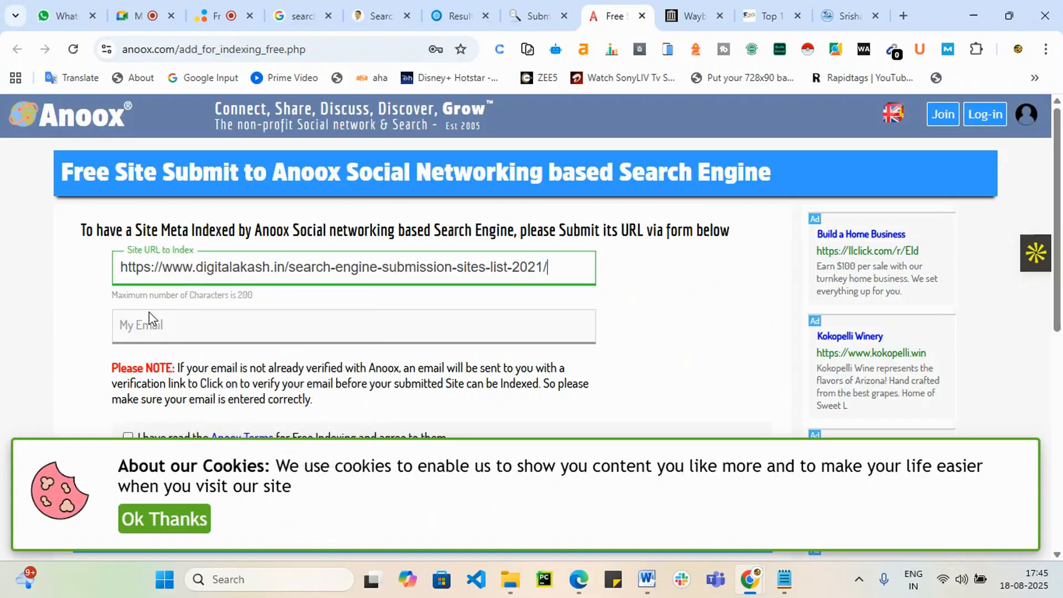
{"action": "left_click", "coordinate": [149, 315]}
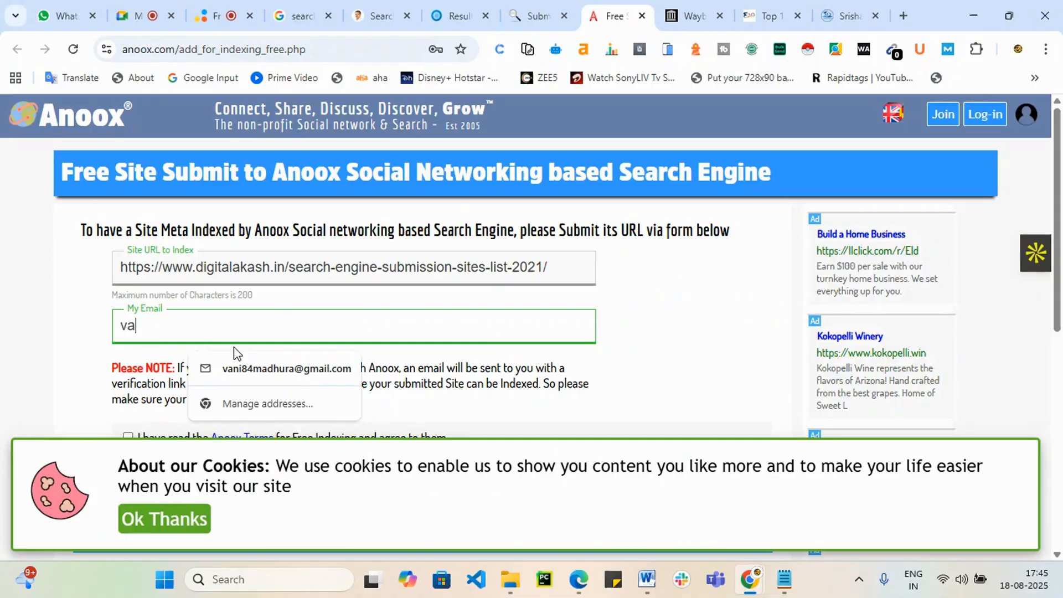
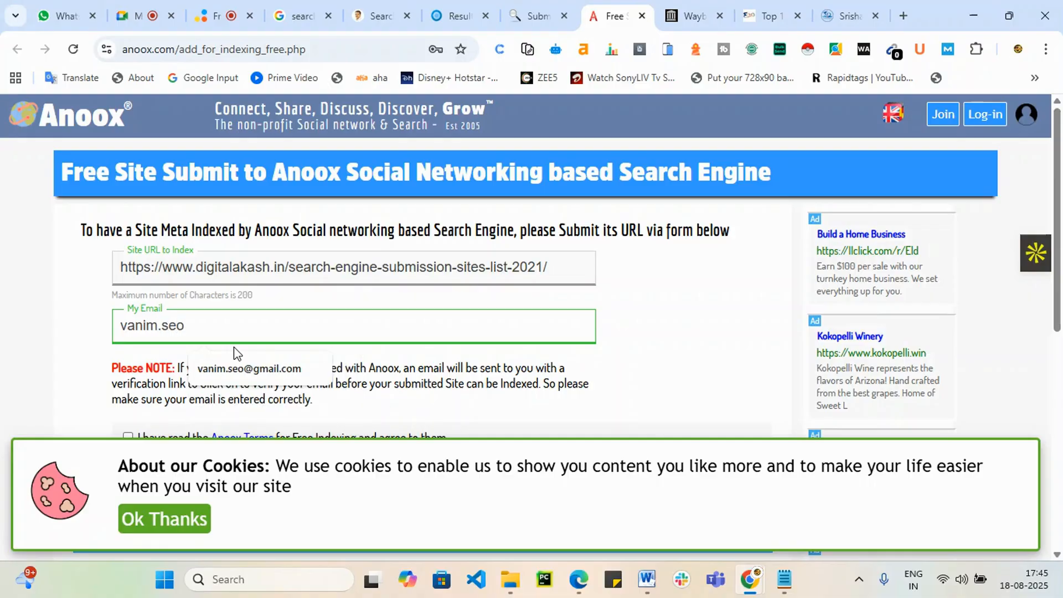
{"action": "left_click", "coordinate": [237, 368]}
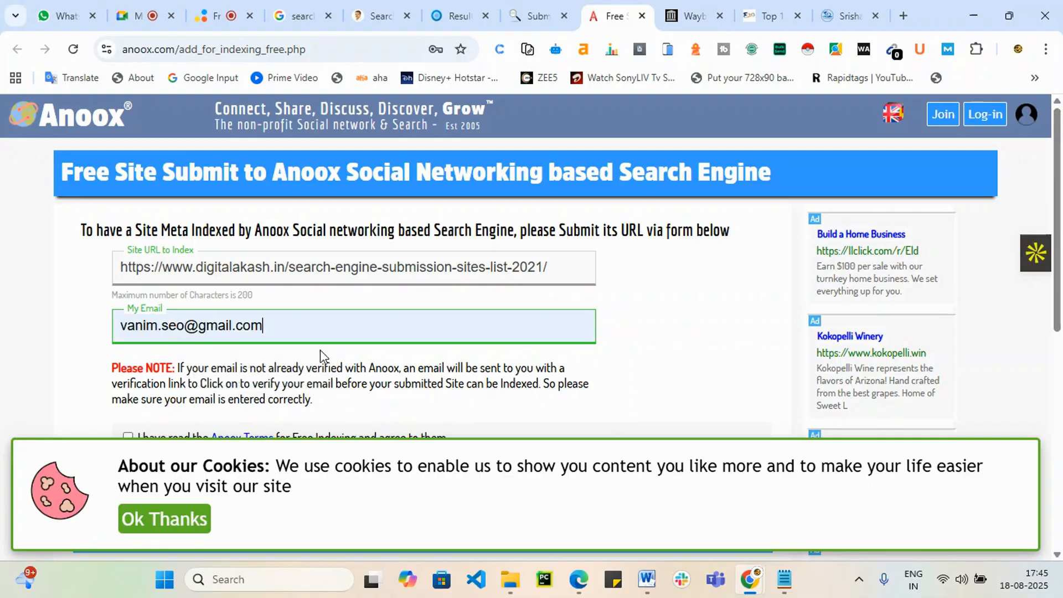
{"action": "scroll", "coordinate": [299, 352], "scroll_direction": "down", "scroll_amount": 3}
Step: Accept the terms, submit the site for Anoox indexing, dismiss the cookie notice, then view Wayback
{"action": "left_click", "coordinate": [127, 282]}
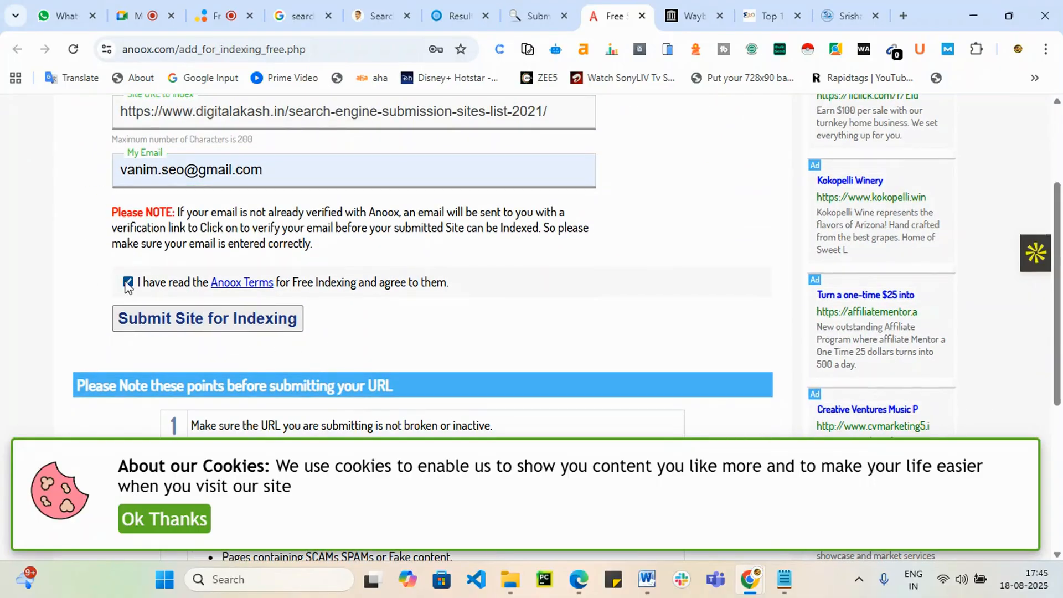
{"action": "left_click", "coordinate": [285, 333]}
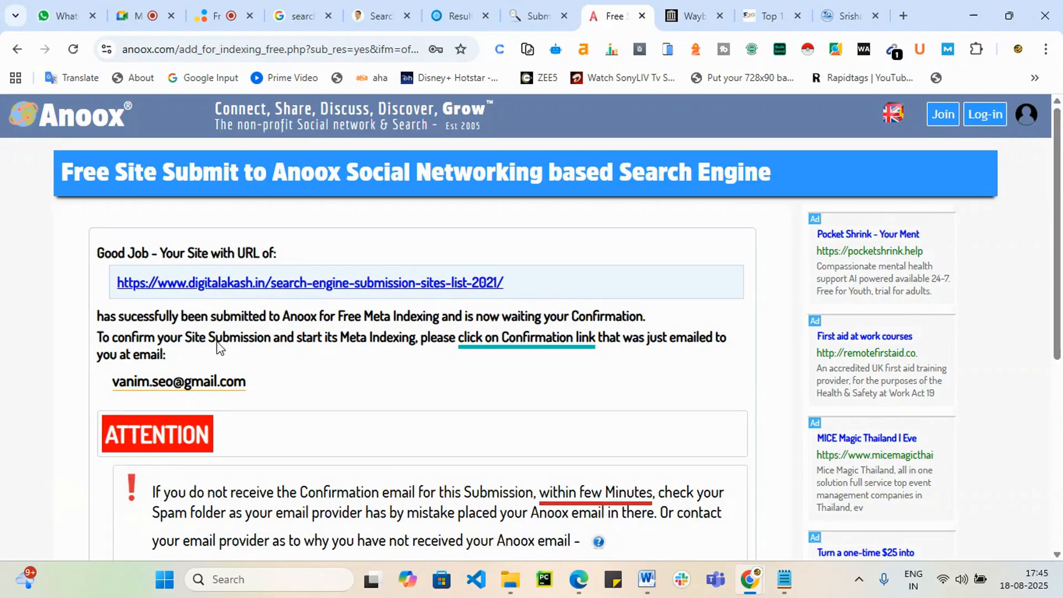
{"action": "left_click", "coordinate": [320, 47]}
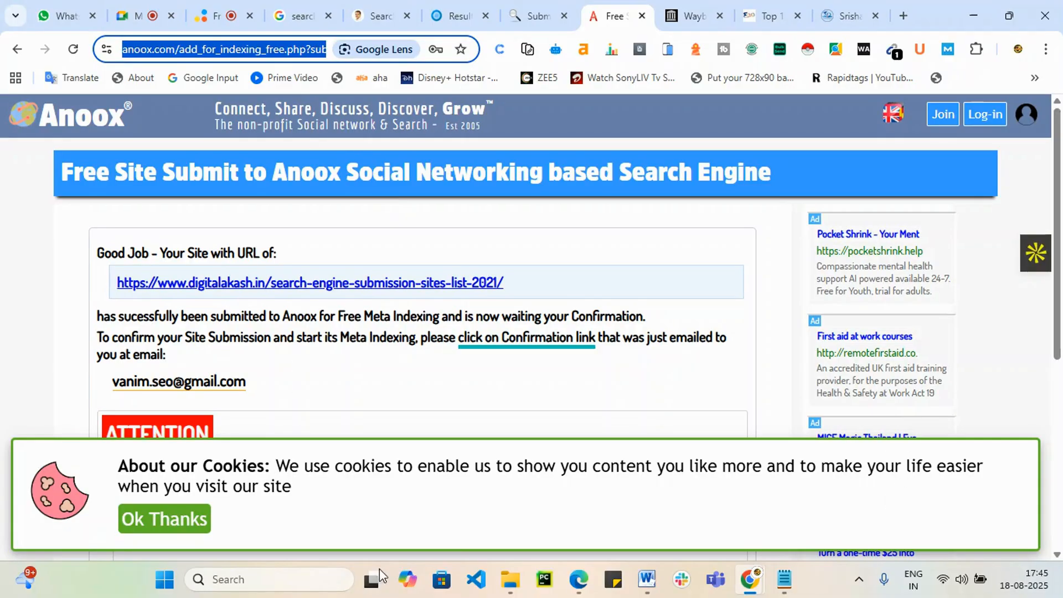
{"action": "left_click", "coordinate": [174, 534]}
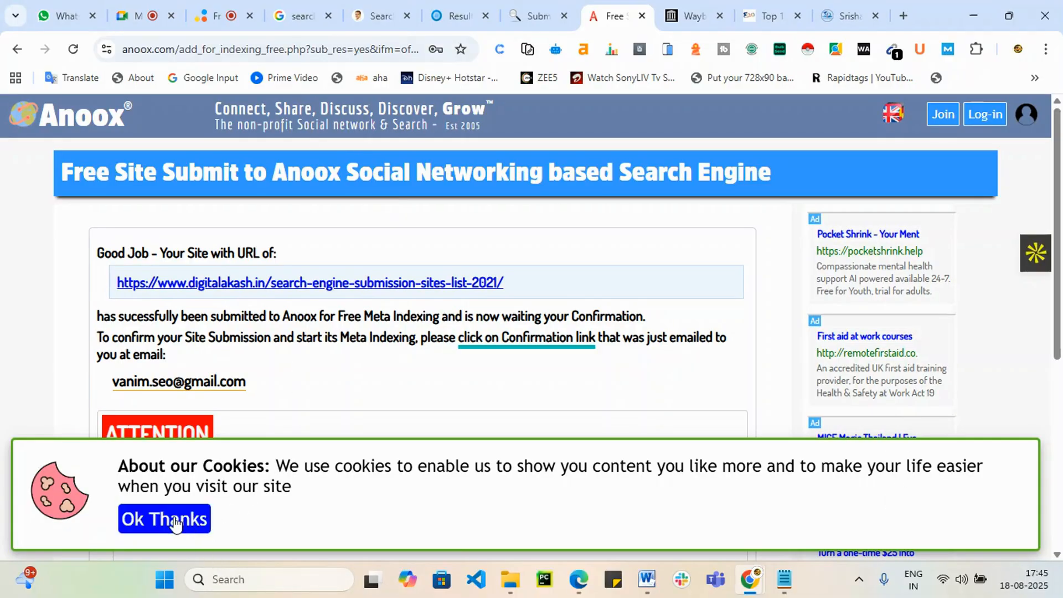
{"action": "left_click", "coordinate": [174, 522]}
{"action": "scroll", "coordinate": [410, 395], "scroll_direction": "down", "scroll_amount": 5}
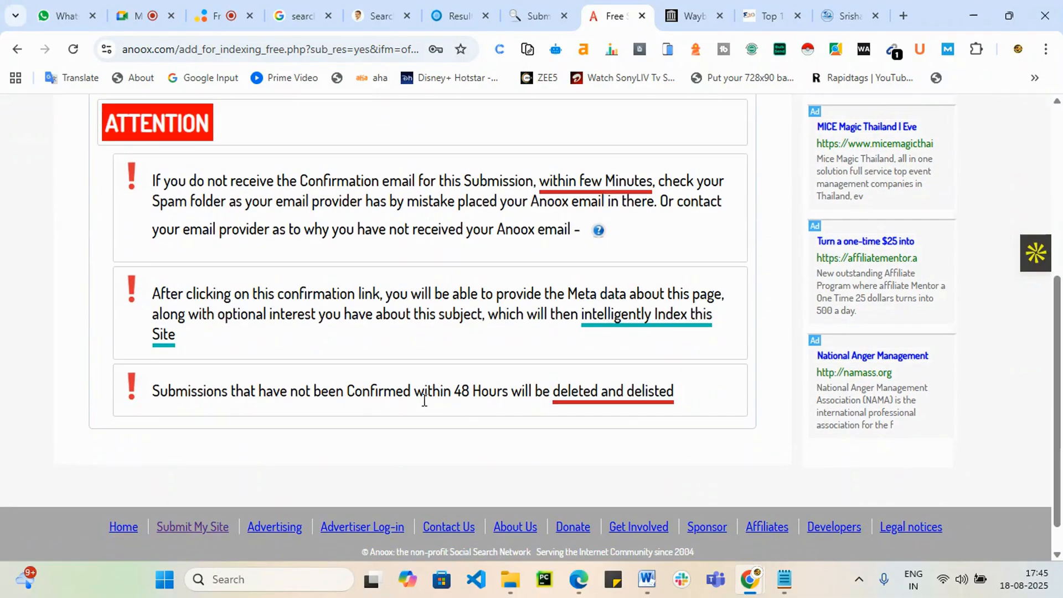
{"action": "scroll", "coordinate": [492, 324], "scroll_direction": "up", "scroll_amount": 5}
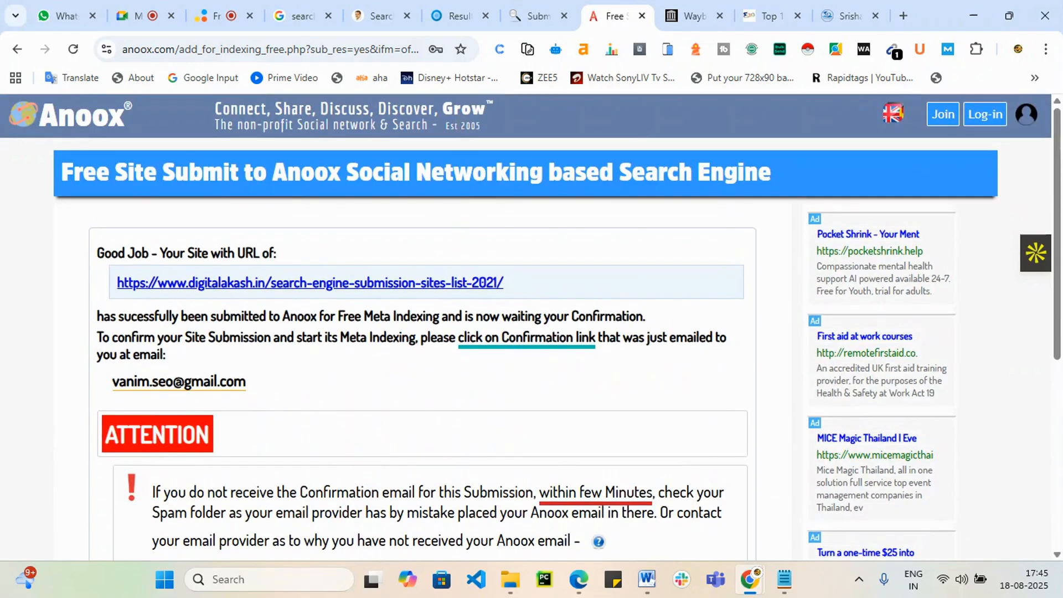
{"action": "left_click", "coordinate": [677, 16]}
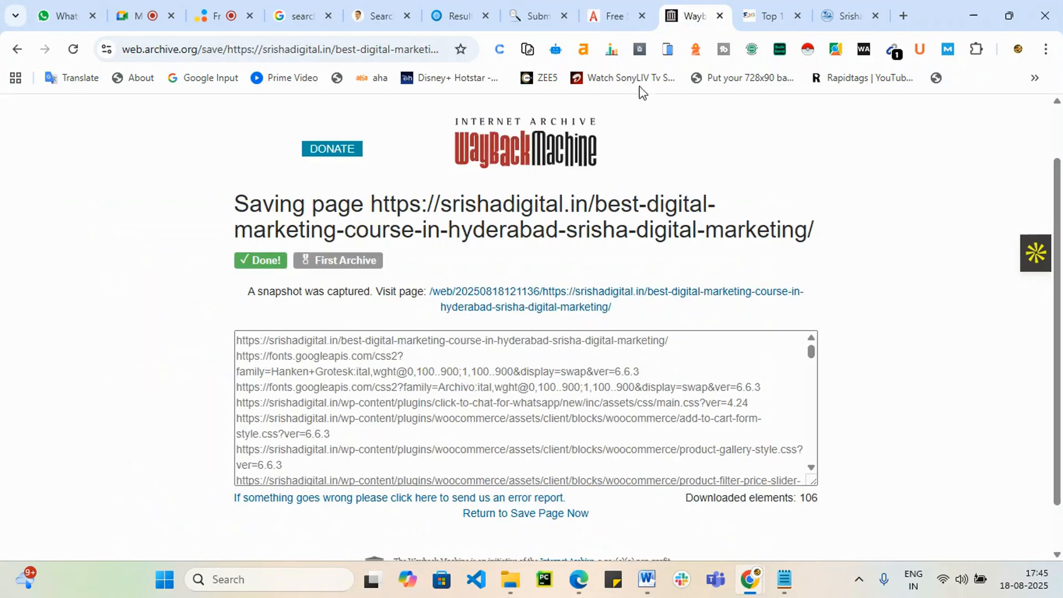
Step: Close the Viesearch, Anoox, Wayback Machine, Srisha Digital and Entireweb results tabs, returning to digitalakash's list
{"action": "scroll", "coordinate": [712, 247], "scroll_direction": "down", "scroll_amount": 1}
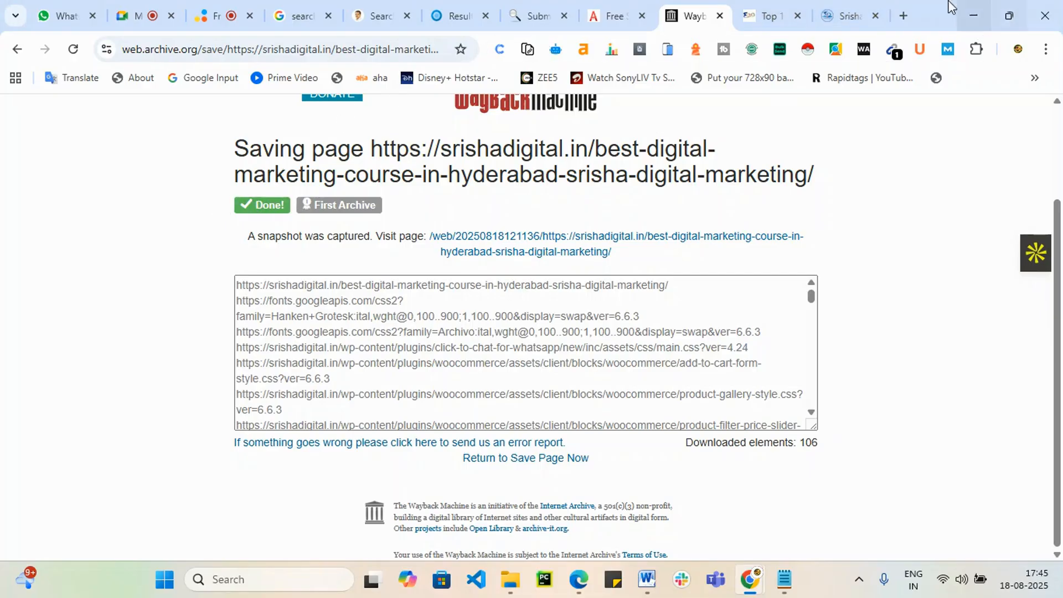
{"action": "left_click", "coordinate": [758, 12]}
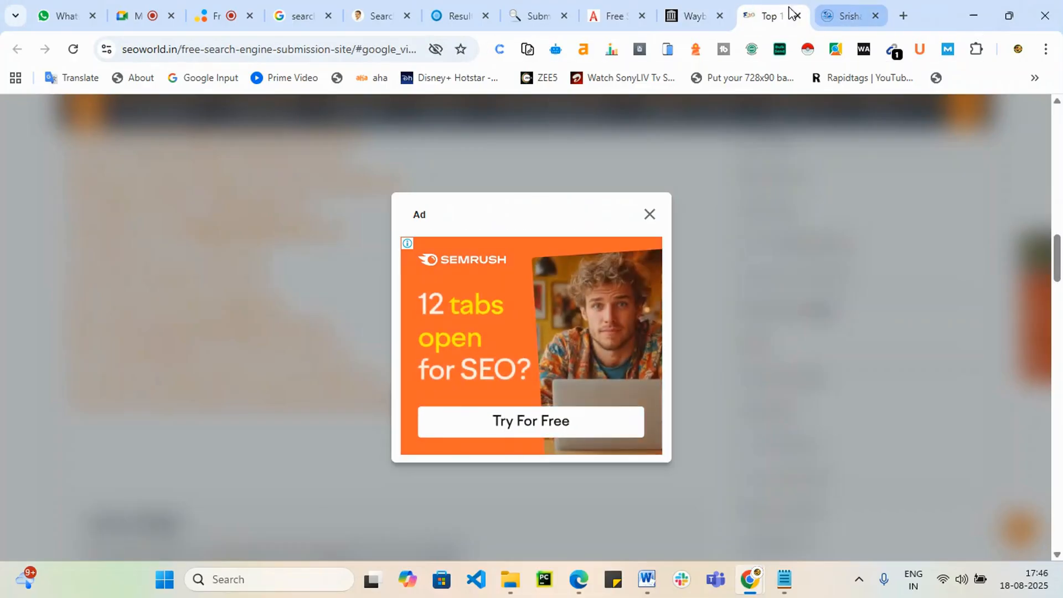
{"action": "left_click", "coordinate": [559, 12]}
{"action": "left_click", "coordinate": [564, 16]}
{"action": "left_click", "coordinate": [565, 15]}
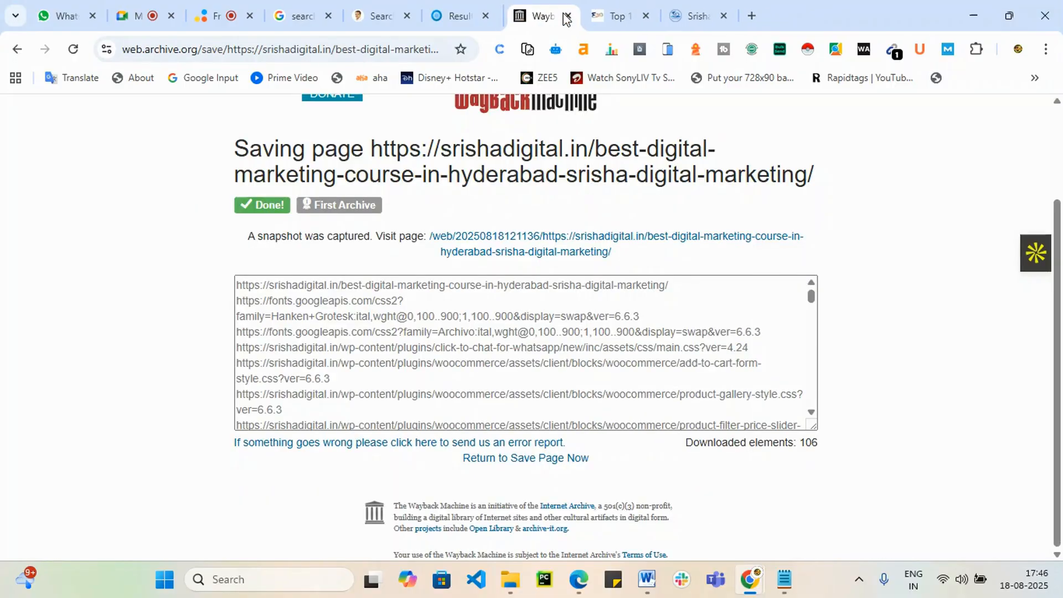
{"action": "left_click", "coordinate": [564, 15]}
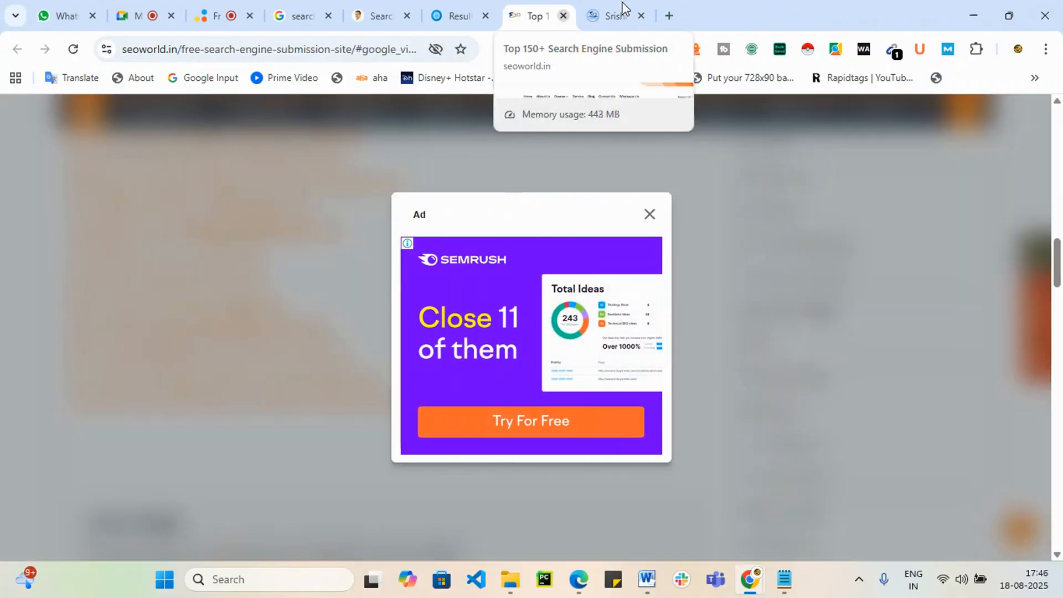
{"action": "left_click", "coordinate": [623, 17]}
{"action": "left_click", "coordinate": [642, 20]}
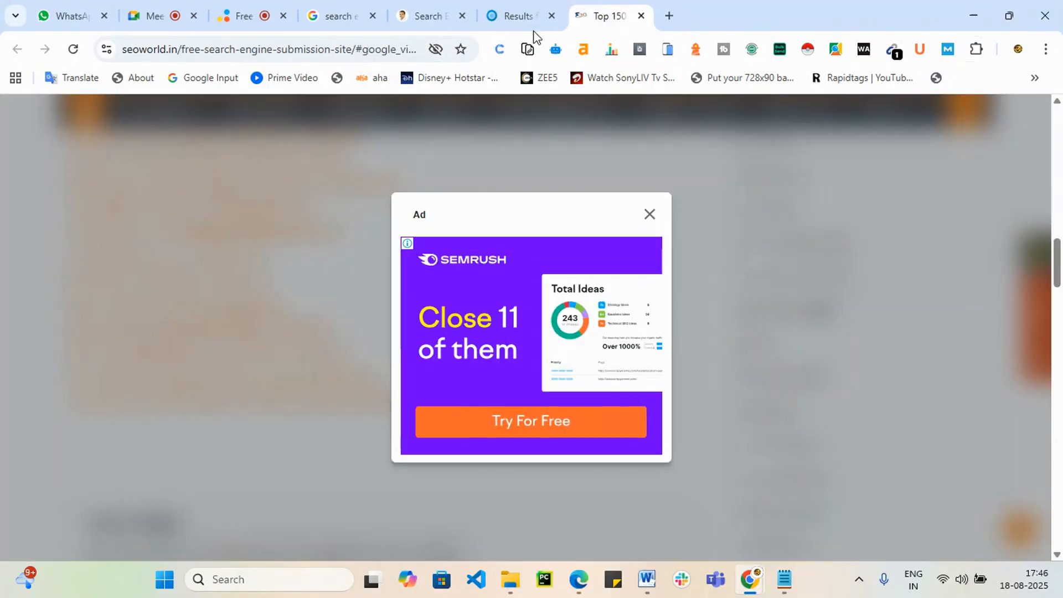
{"action": "left_click", "coordinate": [547, 18]}
{"action": "left_click", "coordinate": [552, 15]}
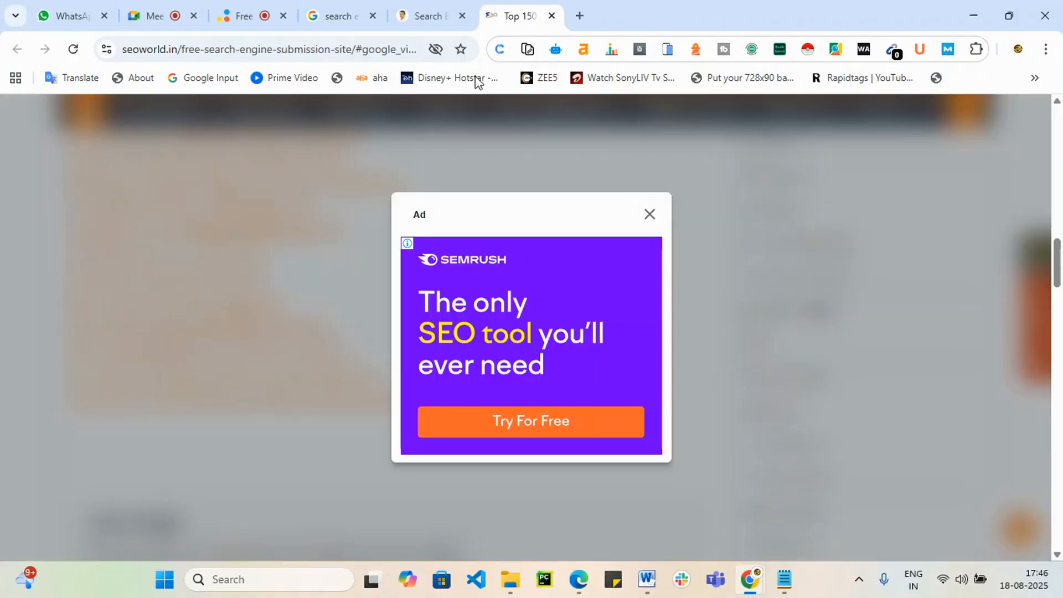
{"action": "left_click", "coordinate": [434, 15]}
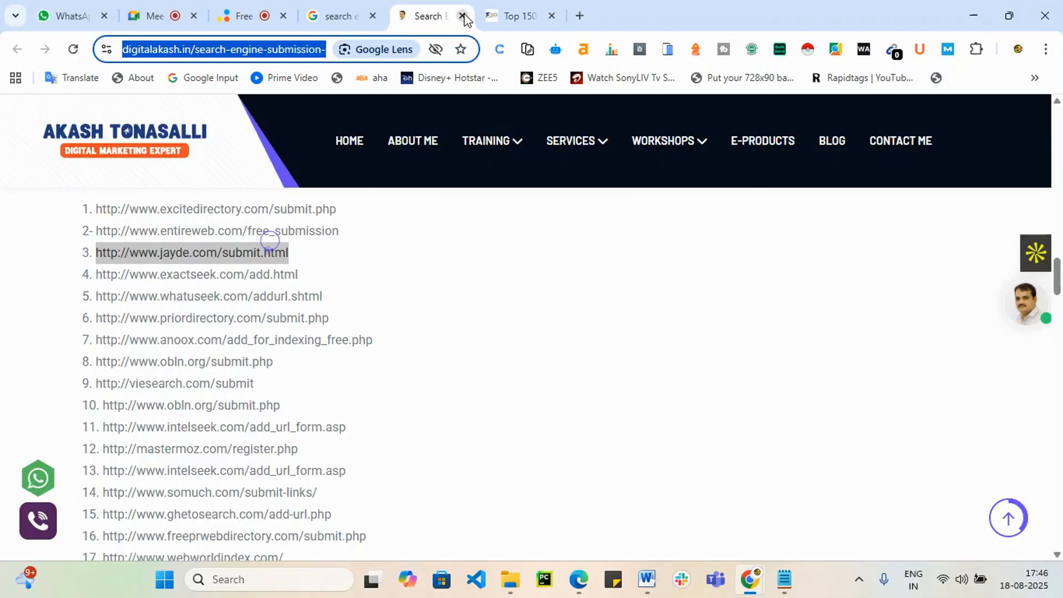
Step: Close the digitalakash tab and change the Google query to 'classified submission sites india'
{"action": "left_click", "coordinate": [463, 16]}
{"action": "left_click", "coordinate": [362, 5]}
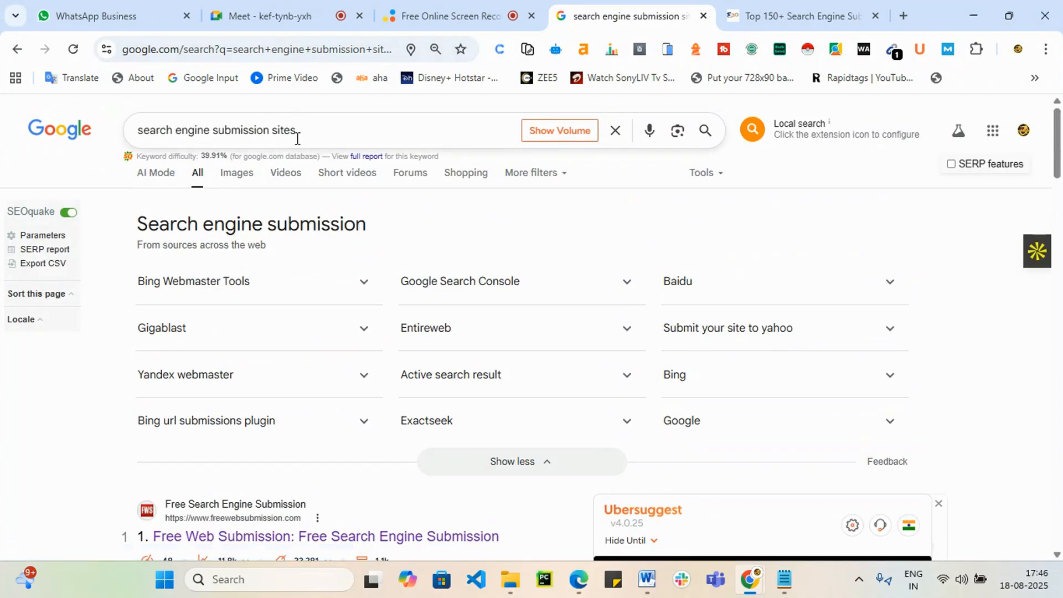
{"action": "left_click_drag", "start_coordinate": [297, 131], "coordinate": [136, 146]}
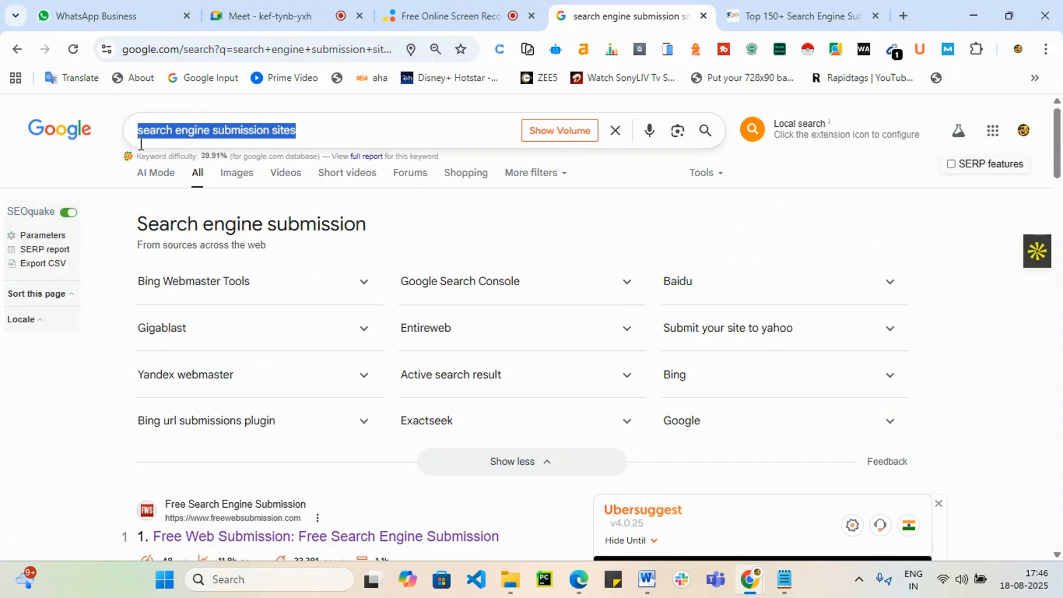
{"action": "type", "text": "classifid"}
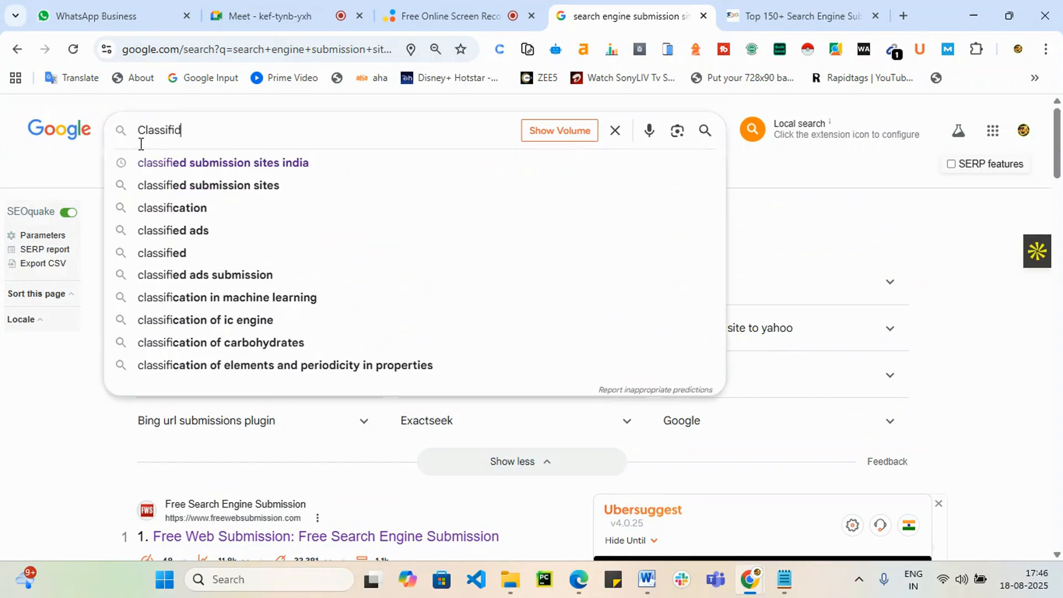
{"action": "key", "text": "BackSpace"}
{"action": "type", "text": "ed"}
{"action": "key", "text": "Down"}
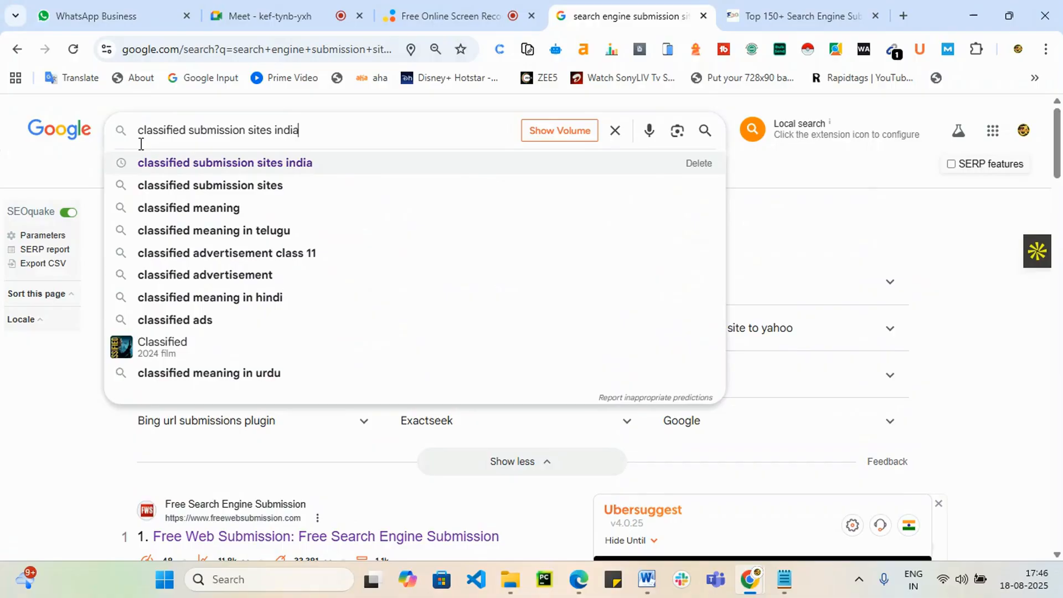
Step: Search 'classified submission sites india' and open the seoworld list result in a new tab
{"action": "key", "text": "Return"}
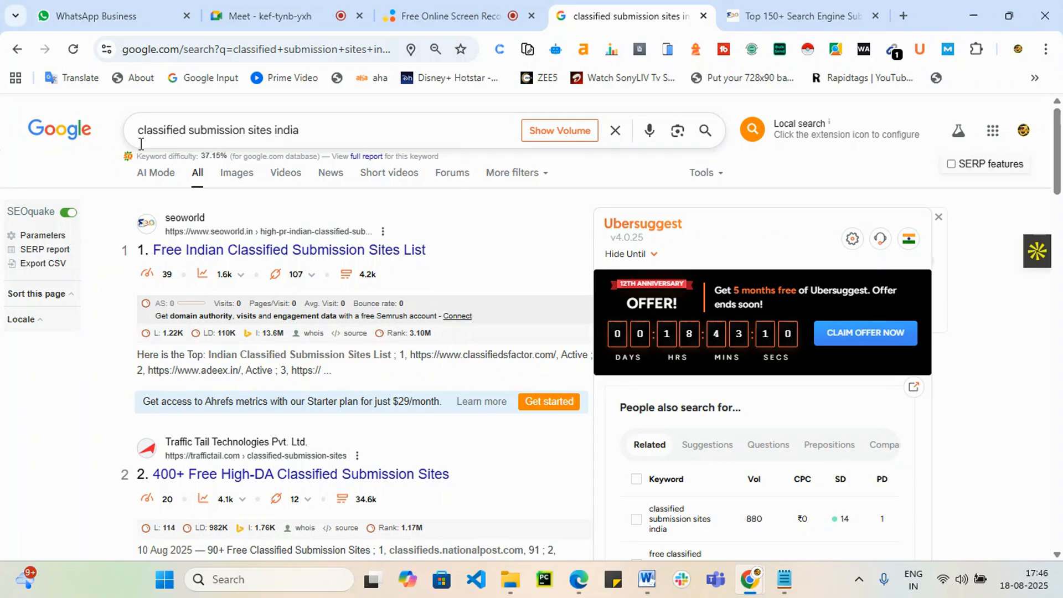
{"action": "right_click", "coordinate": [386, 255]}
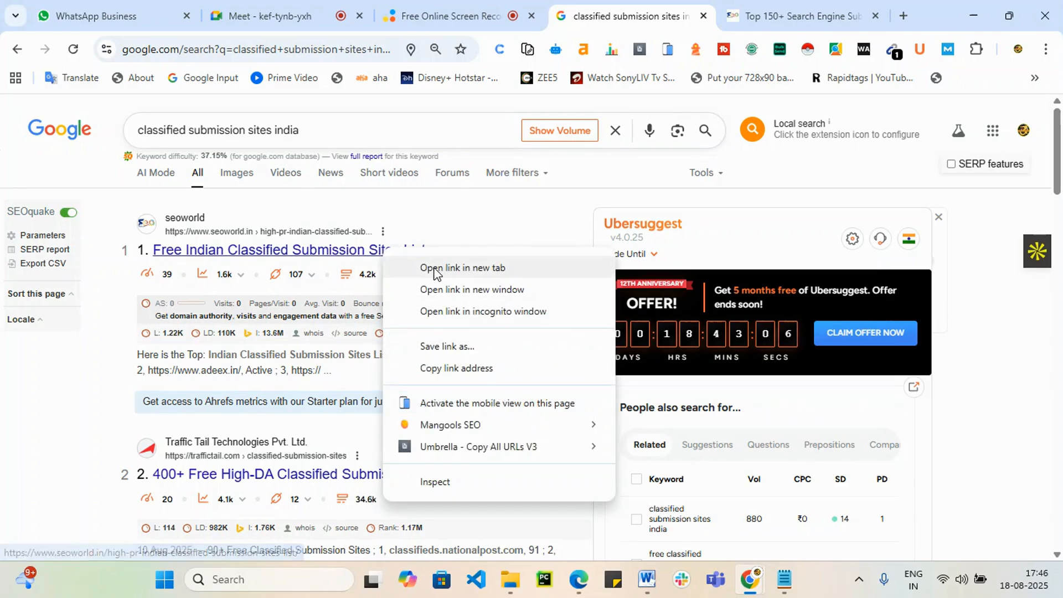
{"action": "left_click", "coordinate": [436, 271]}
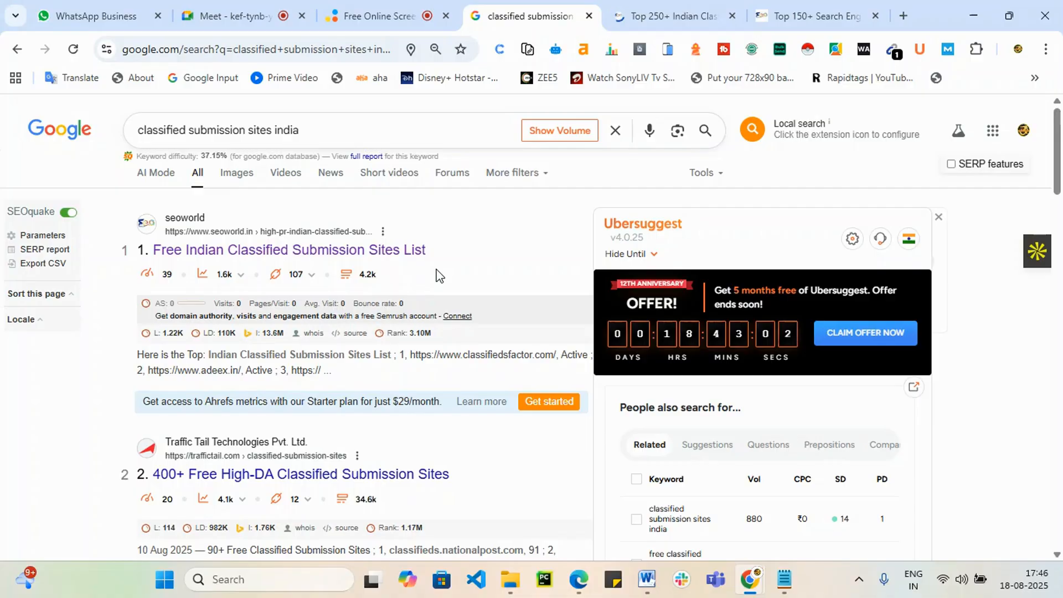
Step: Open clickindia.com from row 16 of the seoworld classified list in a new tab
{"action": "left_click", "coordinate": [693, 6]}
{"action": "scroll", "coordinate": [567, 345], "scroll_direction": "down", "scroll_amount": 3}
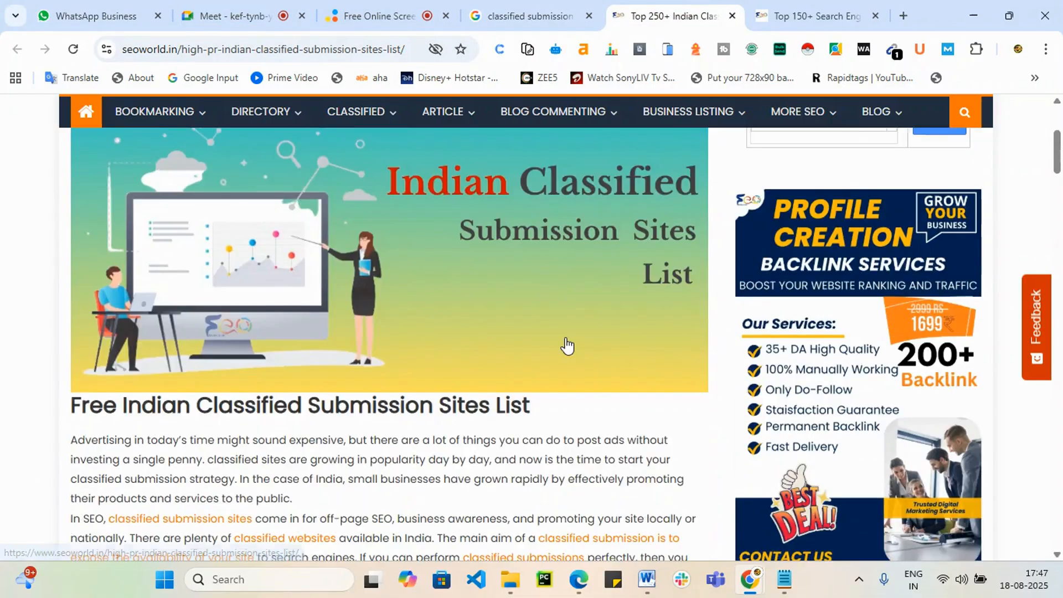
{"action": "scroll", "coordinate": [568, 345], "scroll_direction": "down", "scroll_amount": 20}
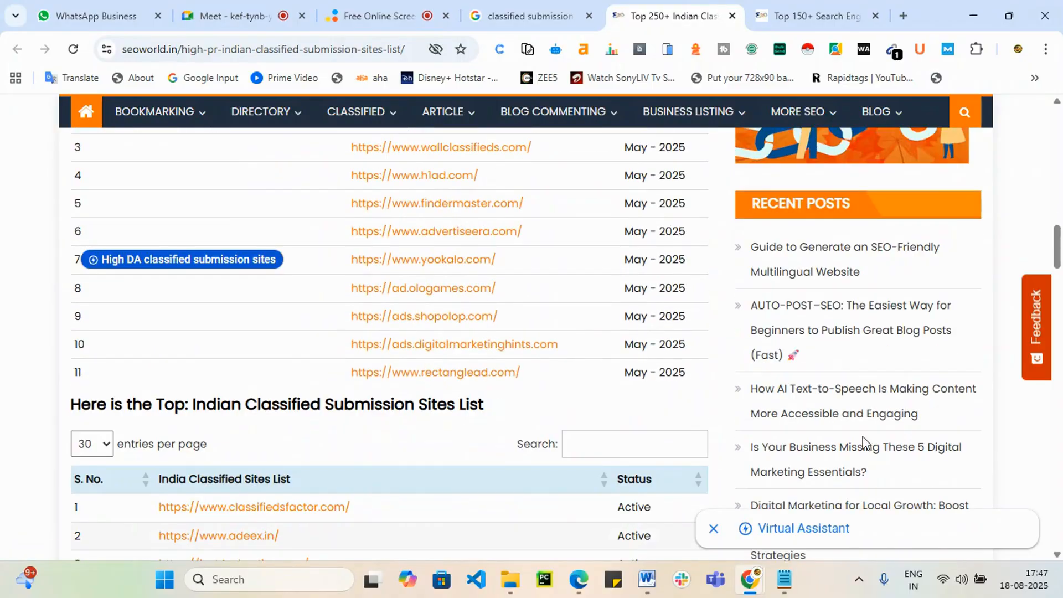
{"action": "scroll", "coordinate": [555, 477], "scroll_direction": "down", "scroll_amount": 5}
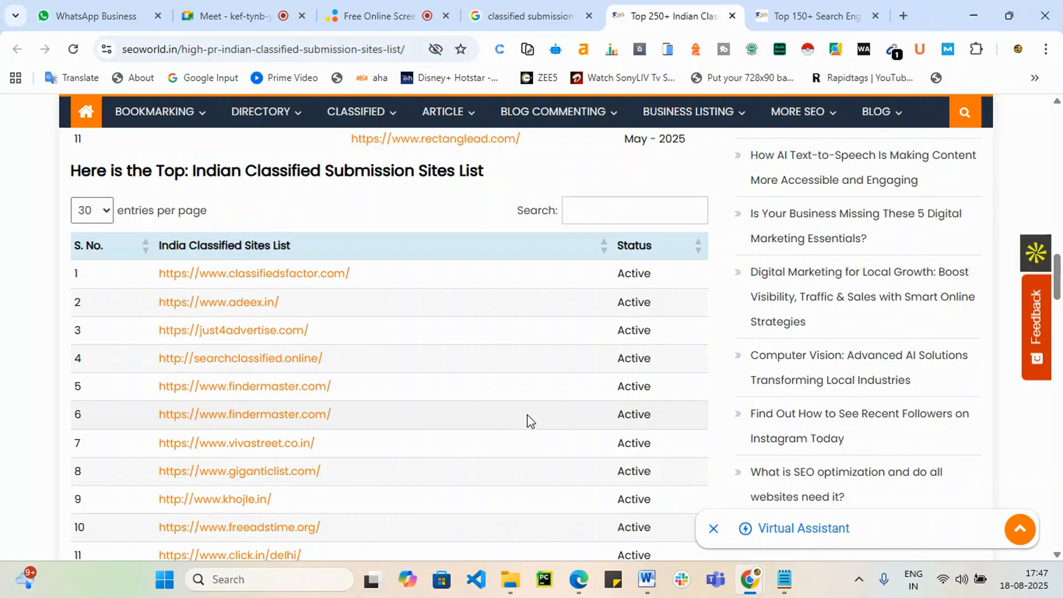
{"action": "scroll", "coordinate": [528, 415], "scroll_direction": "down", "scroll_amount": 3}
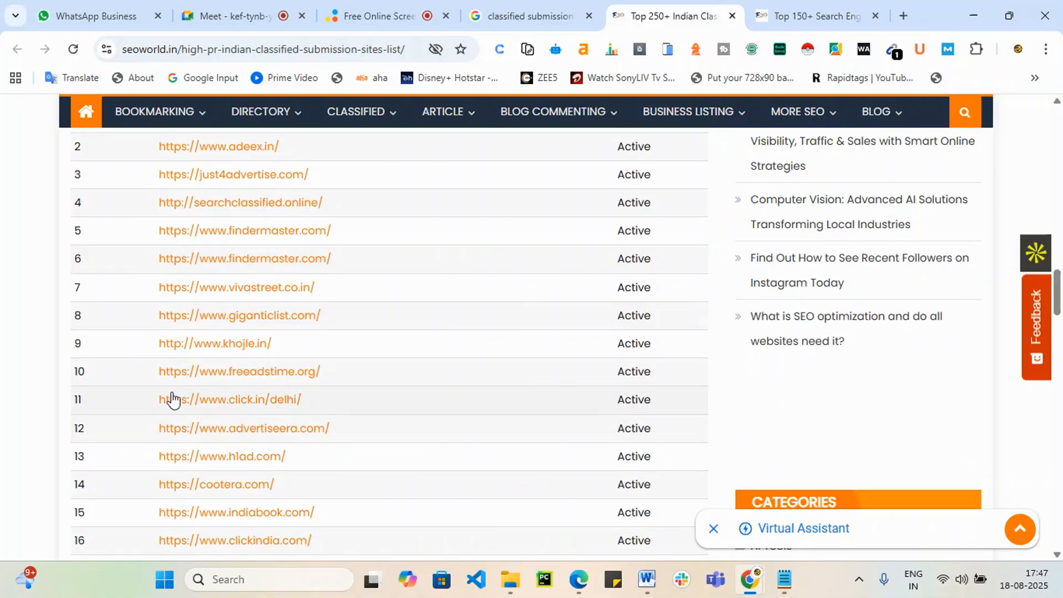
{"action": "scroll", "coordinate": [328, 421], "scroll_direction": "down", "scroll_amount": 2}
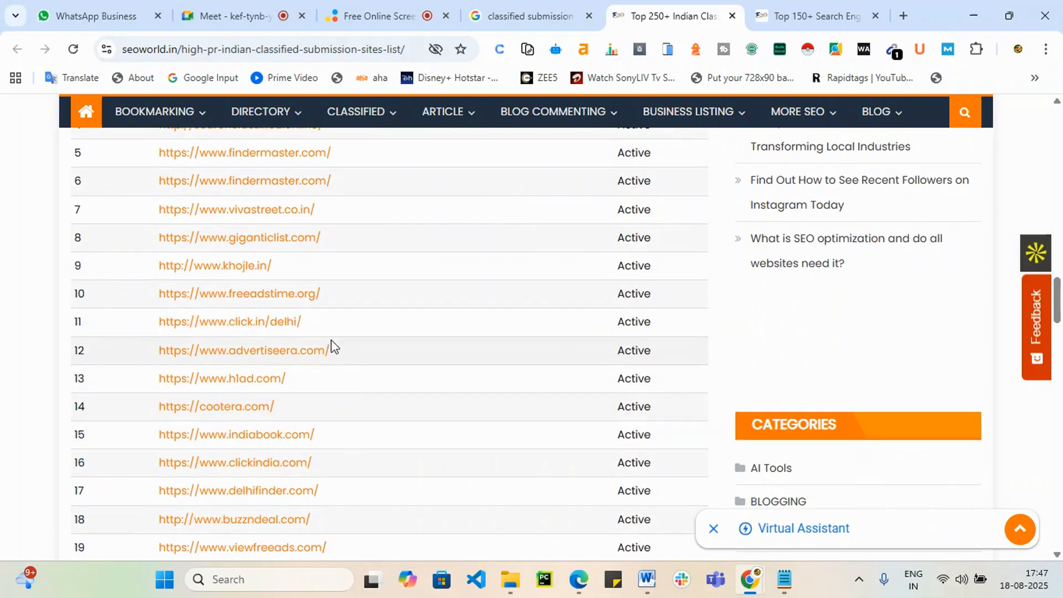
{"action": "left_click_drag", "start_coordinate": [329, 464], "coordinate": [153, 474]}
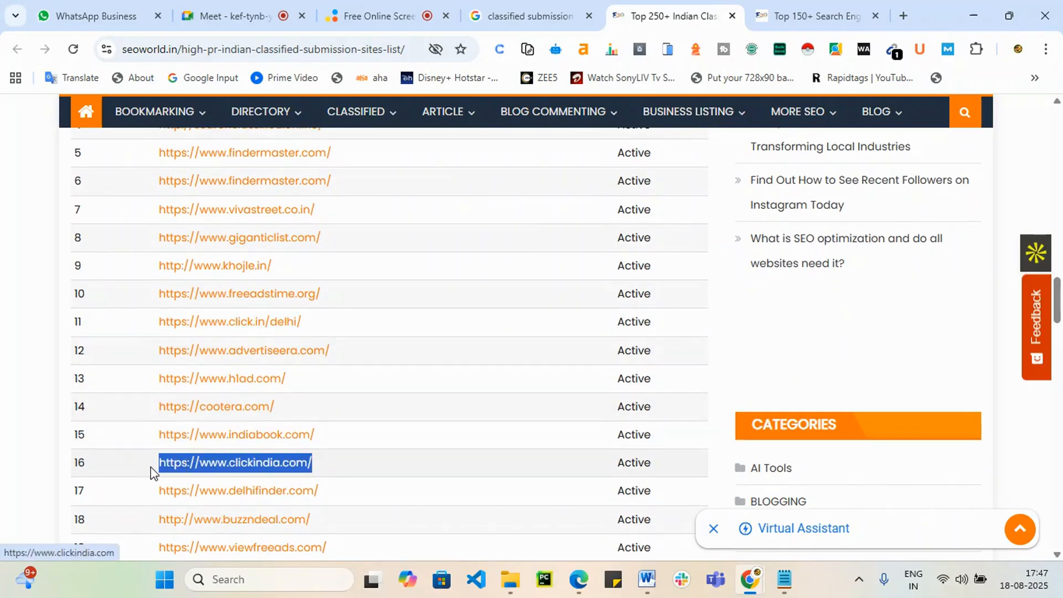
{"action": "right_click", "coordinate": [222, 453]}
{"action": "left_click", "coordinate": [354, 232]}
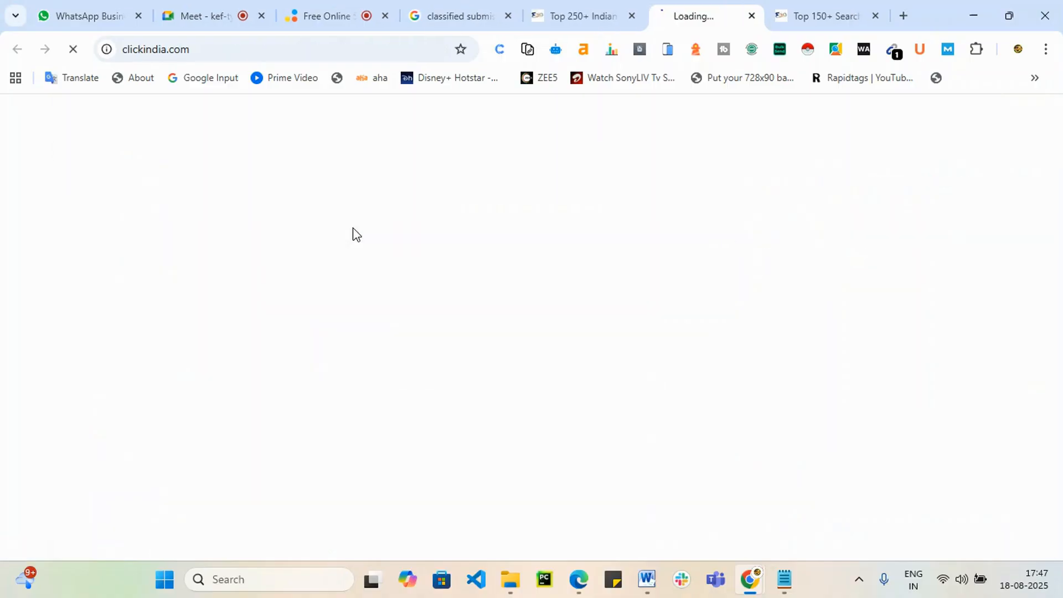
{"action": "left_click", "coordinate": [601, 7]}
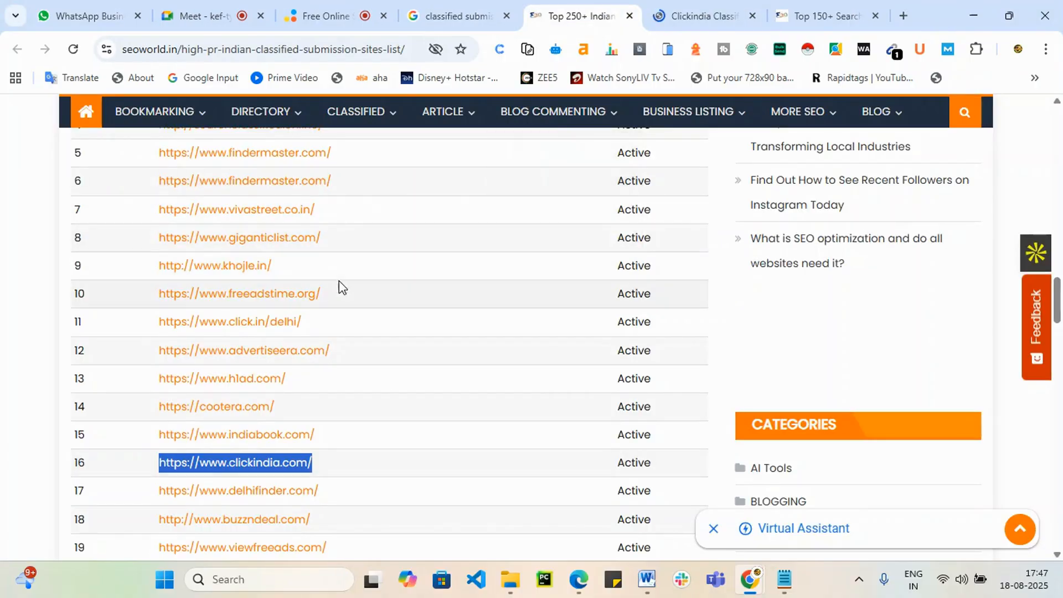
Step: Open click.in/delhi from row 11 in a new tab, then bring up the Clickindia site
{"action": "left_click_drag", "start_coordinate": [303, 322], "coordinate": [169, 337]}
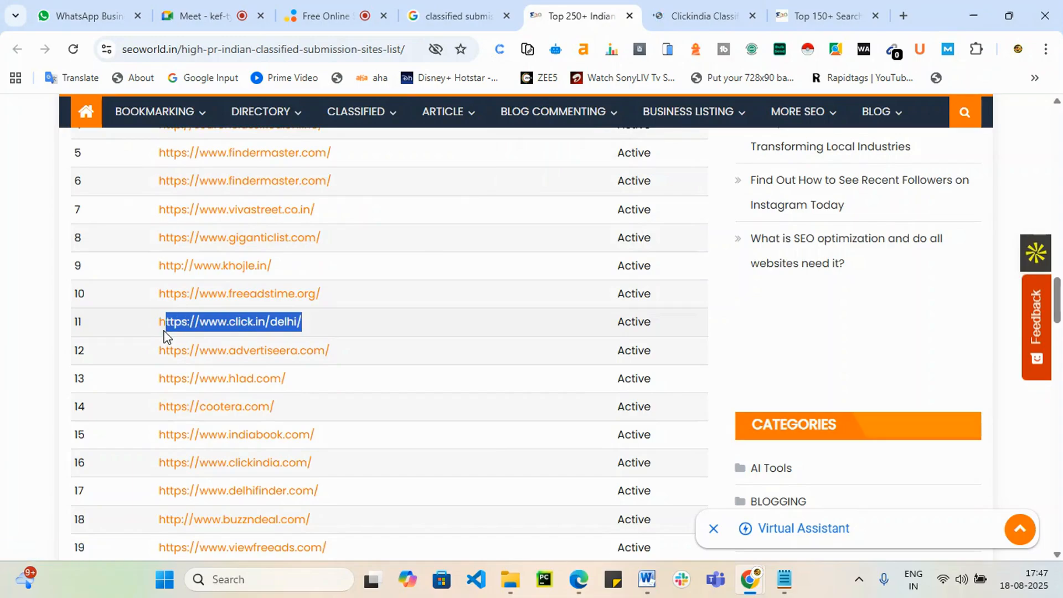
{"action": "left_click_drag", "start_coordinate": [380, 320], "coordinate": [161, 339]}
{"action": "right_click", "coordinate": [205, 323]}
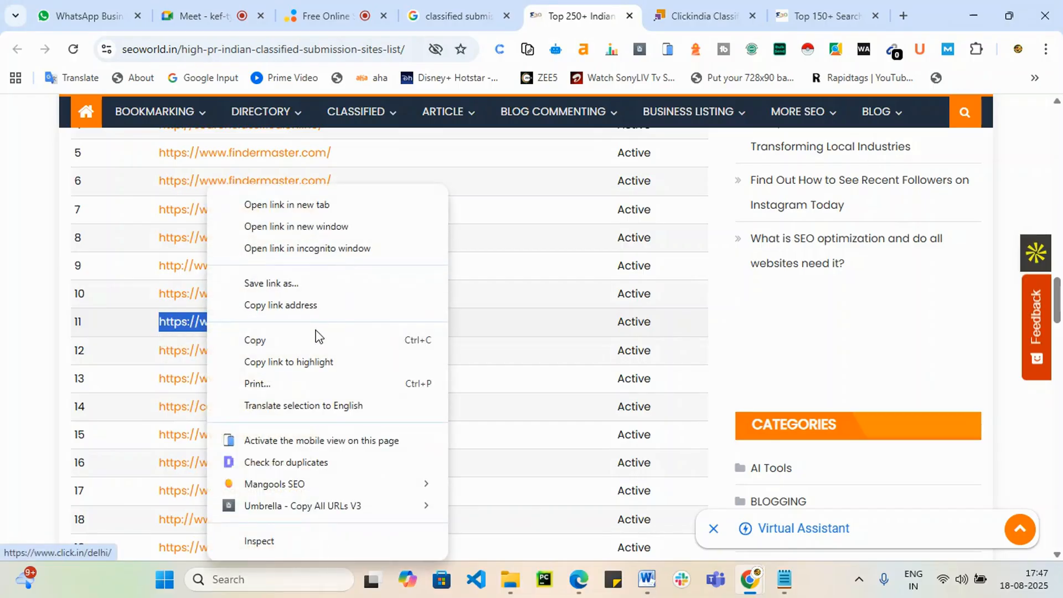
{"action": "left_click", "coordinate": [330, 206]}
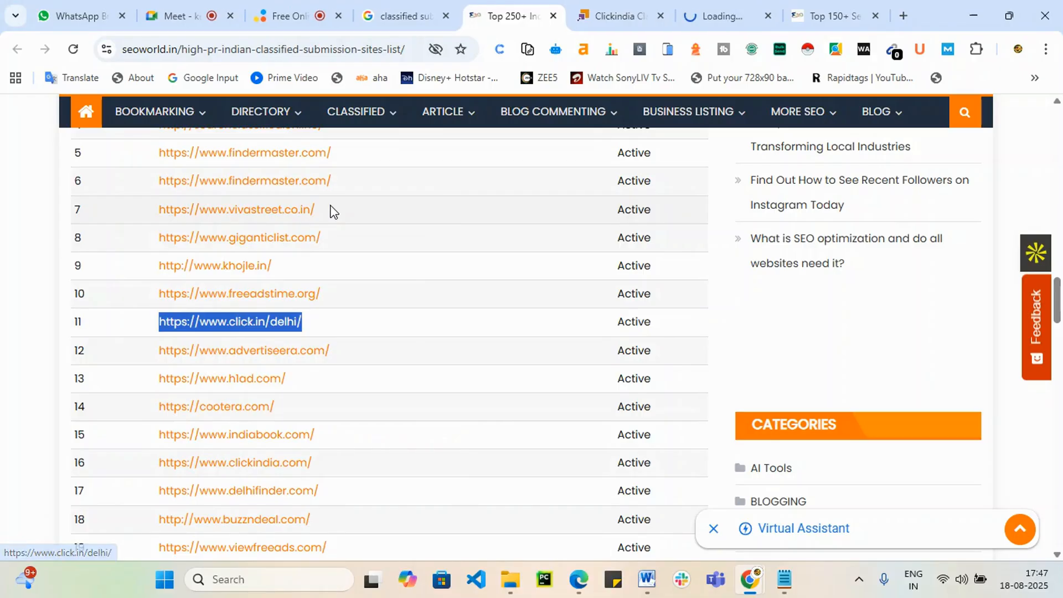
{"action": "scroll", "coordinate": [349, 487], "scroll_direction": "down", "scroll_amount": 3}
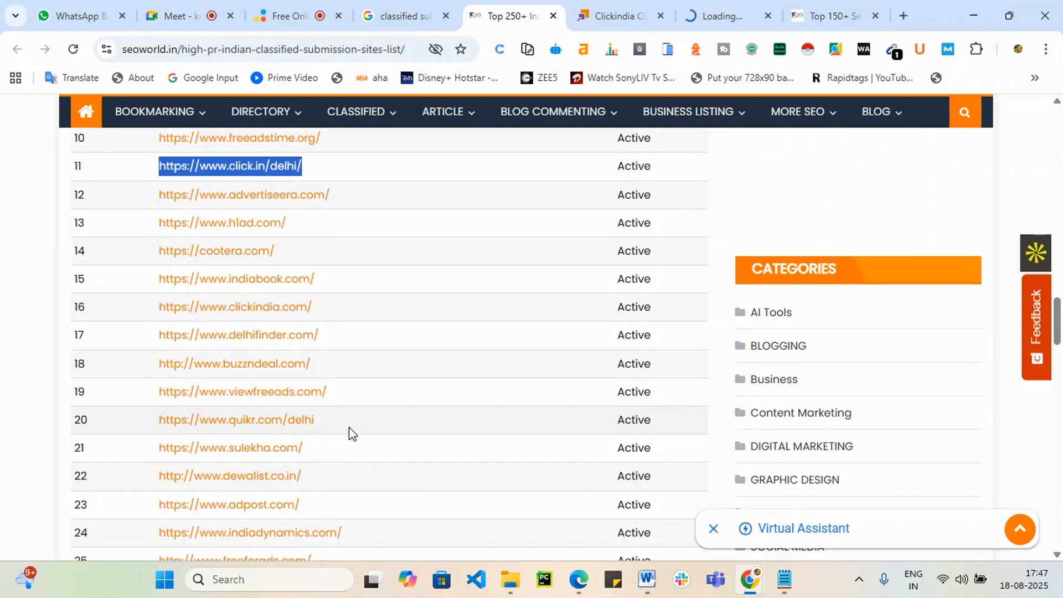
{"action": "scroll", "coordinate": [345, 435], "scroll_direction": "up", "scroll_amount": 2}
{"action": "left_click", "coordinate": [617, 14]}
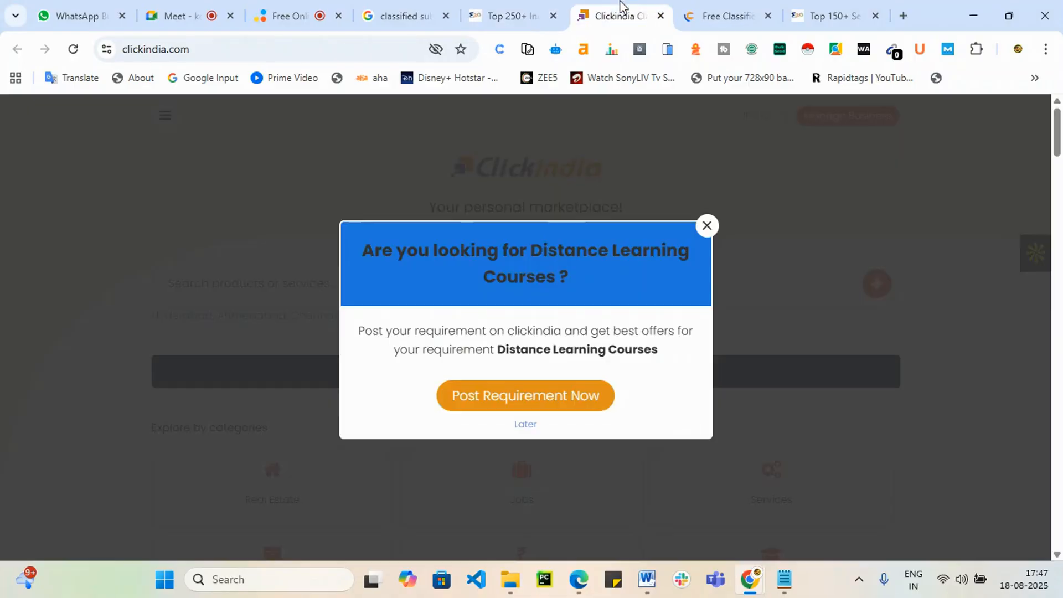
Step: Dismiss the Distance Learning Courses popup and switch Clickindia's city to Hyderabad
{"action": "left_click", "coordinate": [708, 226]}
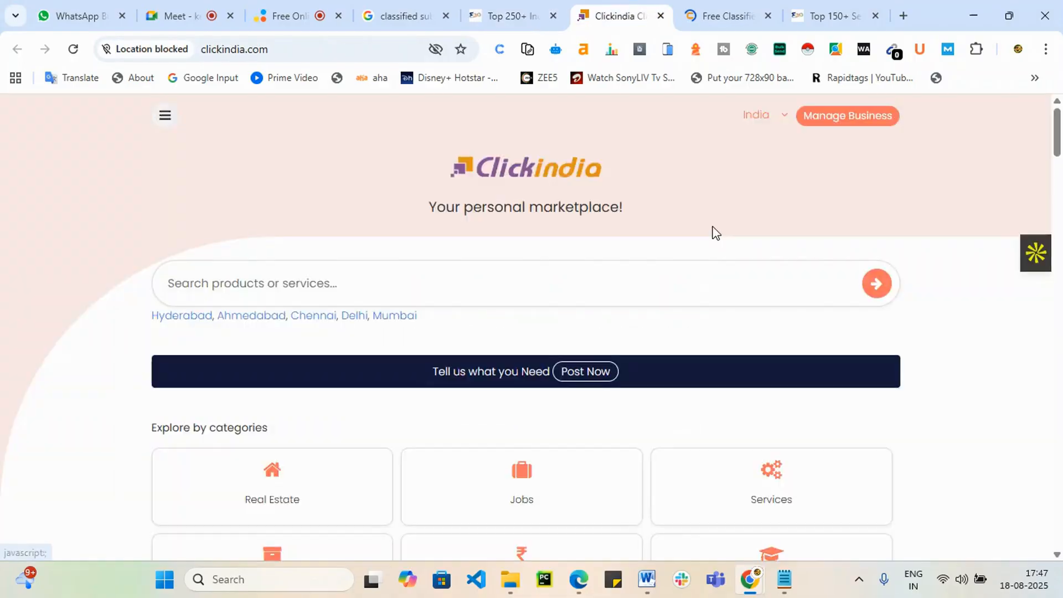
{"action": "scroll", "coordinate": [565, 375], "scroll_direction": "down", "scroll_amount": 6}
{"action": "scroll", "coordinate": [570, 379], "scroll_direction": "up", "scroll_amount": 6}
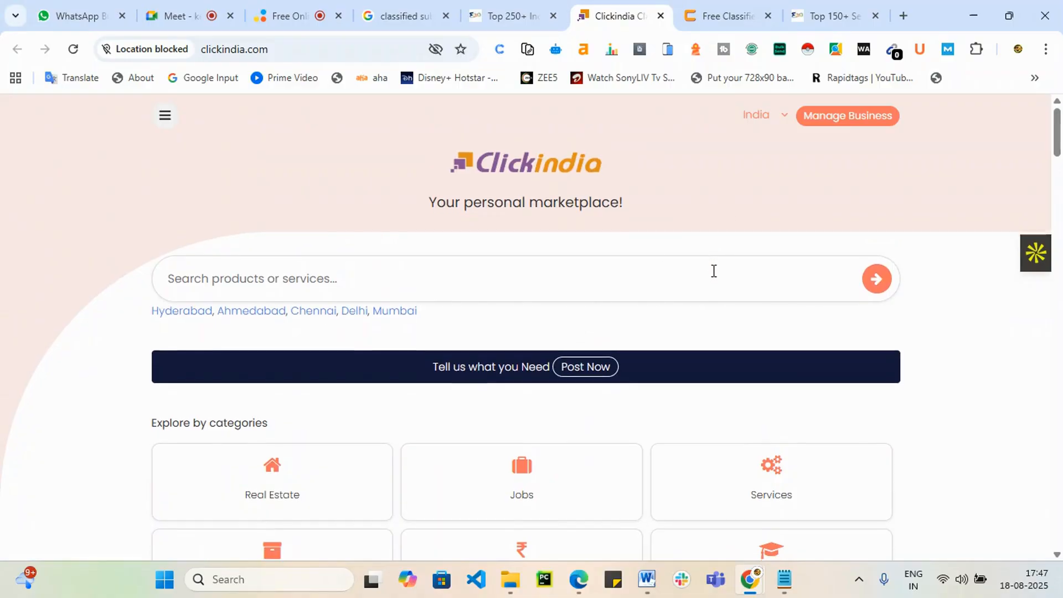
{"action": "scroll", "coordinate": [713, 277], "scroll_direction": "down", "scroll_amount": 4}
{"action": "scroll", "coordinate": [748, 261], "scroll_direction": "up", "scroll_amount": 3}
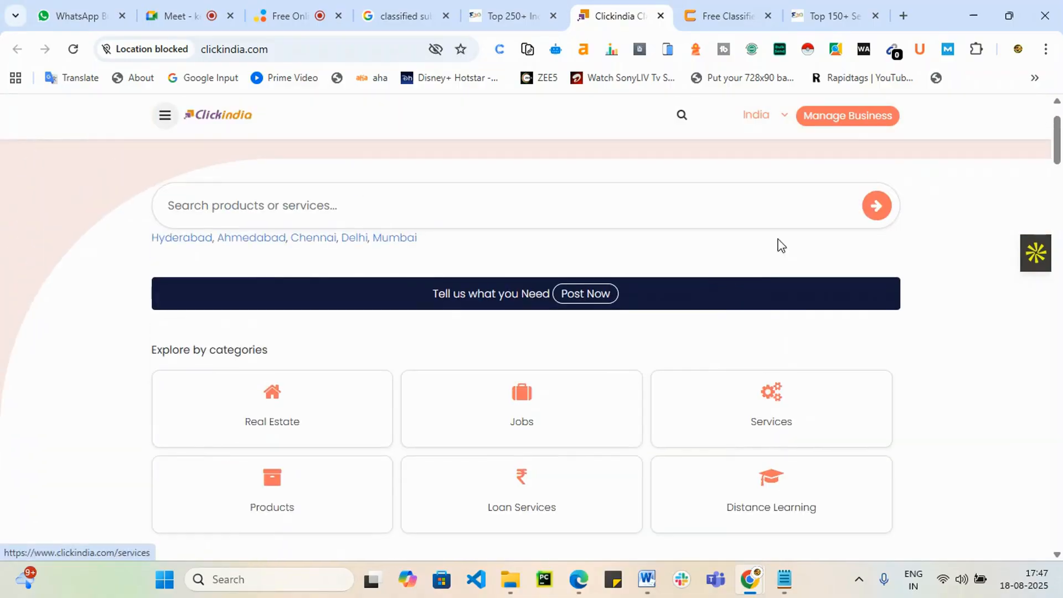
{"action": "scroll", "coordinate": [700, 247], "scroll_direction": "down", "scroll_amount": 3}
{"action": "left_click", "coordinate": [787, 117]}
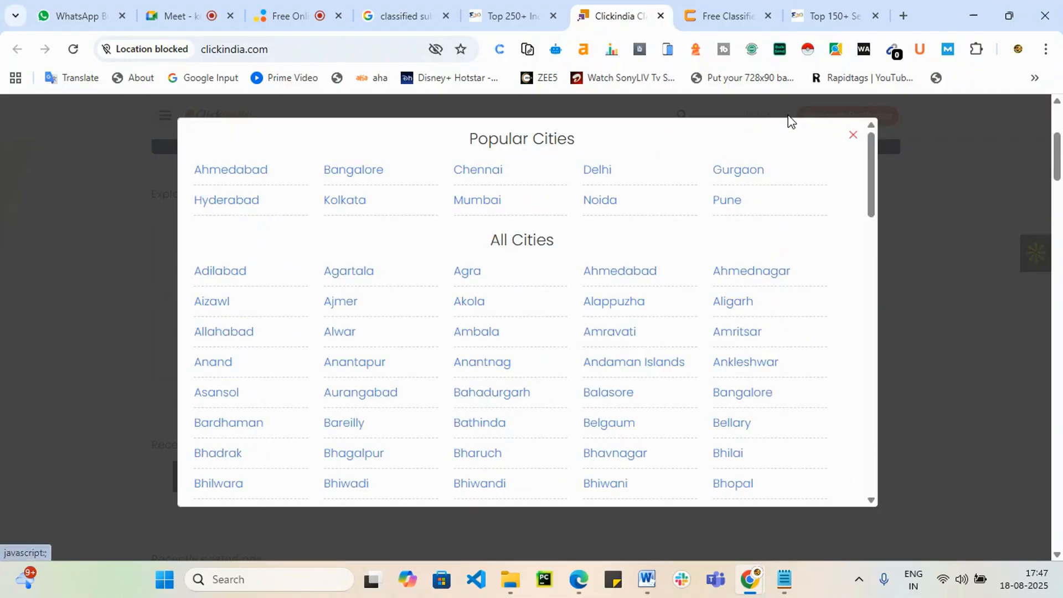
{"action": "left_click", "coordinate": [231, 201]}
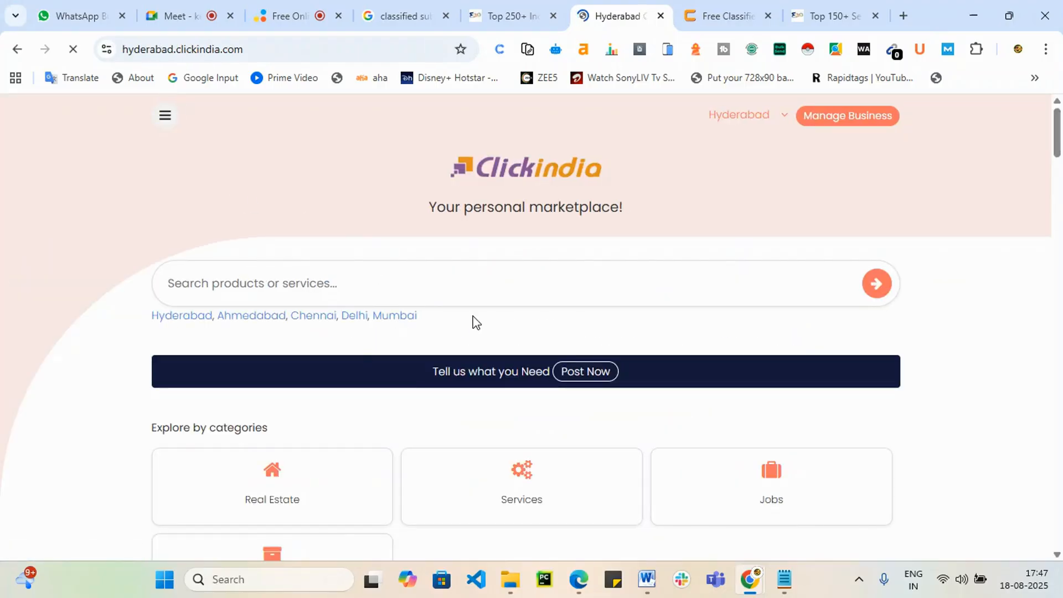
Step: Dismiss the location and notification requests and open the Hyderabad Services listings
{"action": "scroll", "coordinate": [475, 322], "scroll_direction": "down", "scroll_amount": 3}
{"action": "left_click", "coordinate": [160, 122]}
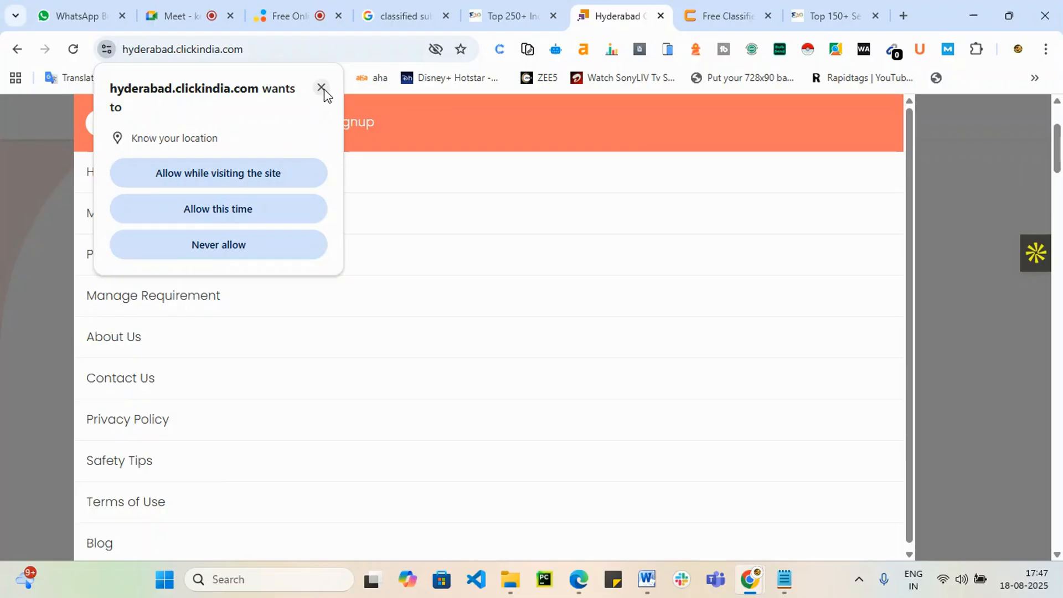
{"action": "left_click", "coordinate": [323, 88]}
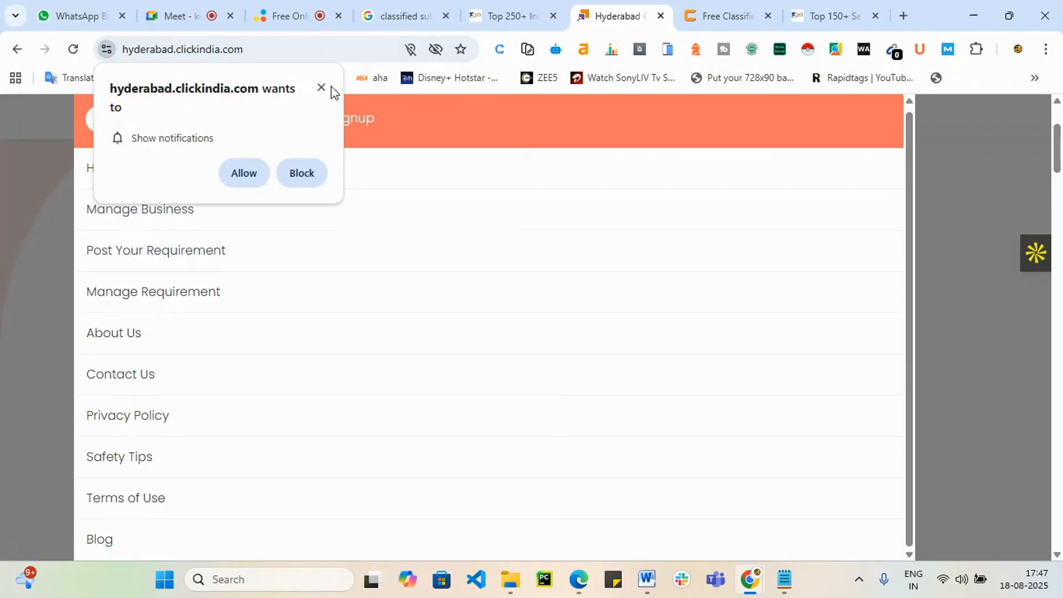
{"action": "left_click", "coordinate": [319, 89]}
{"action": "left_click", "coordinate": [986, 217]}
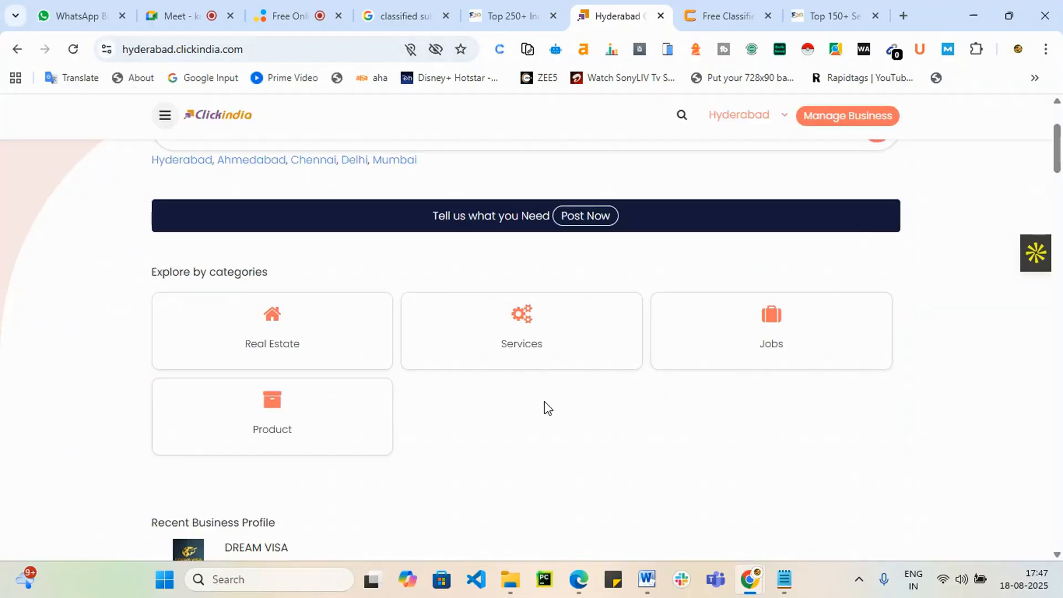
{"action": "left_click", "coordinate": [510, 340]}
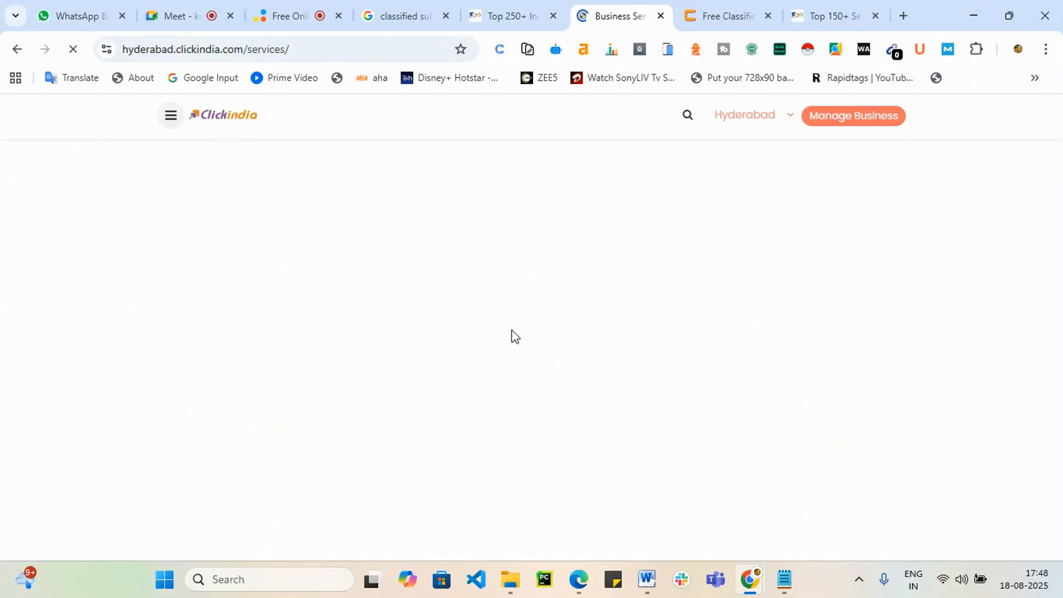
Step: Dismiss the location and notification requests and glance at the View All Cities list
{"action": "scroll", "coordinate": [511, 337], "scroll_direction": "down", "scroll_amount": 3}
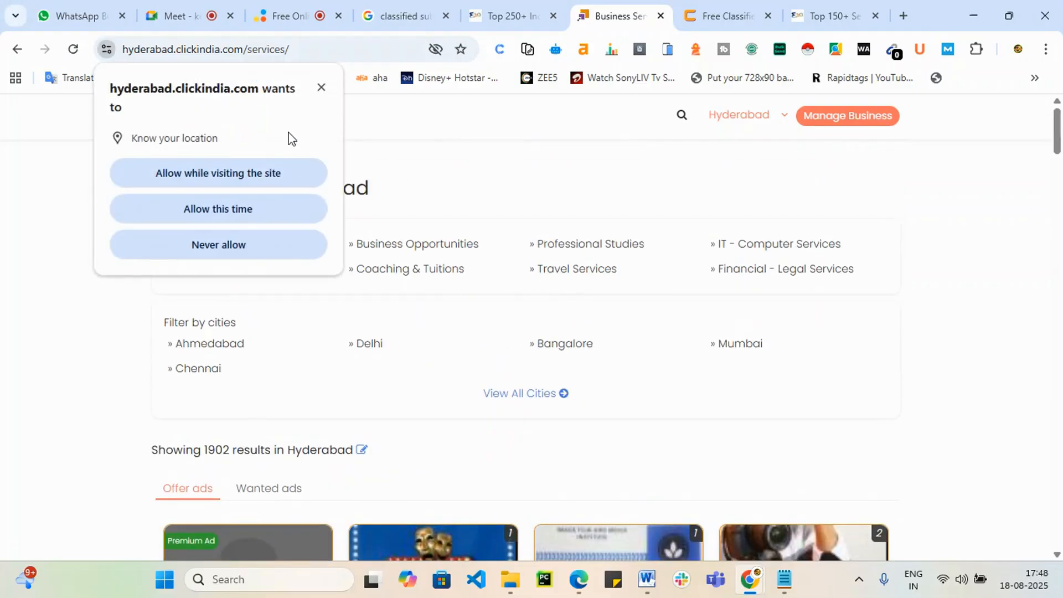
{"action": "left_click", "coordinate": [330, 83]}
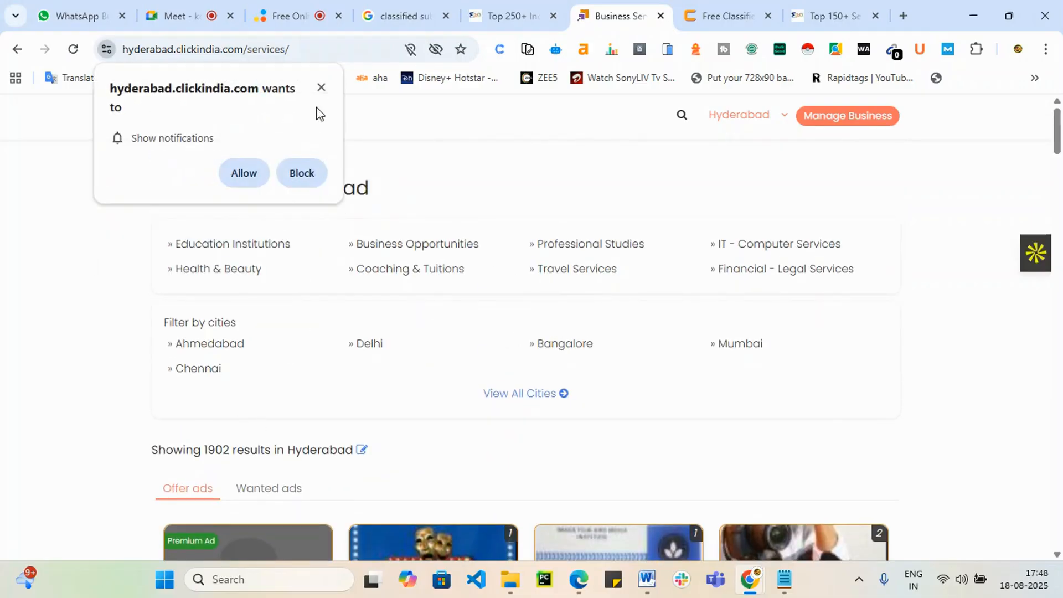
{"action": "left_click", "coordinate": [322, 87]}
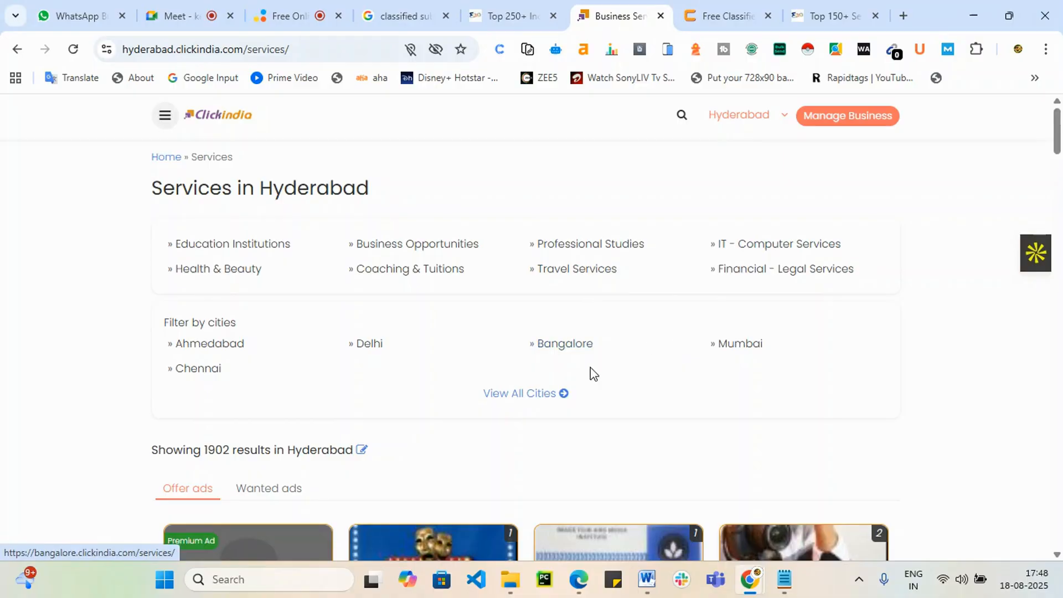
{"action": "left_click", "coordinate": [542, 399]}
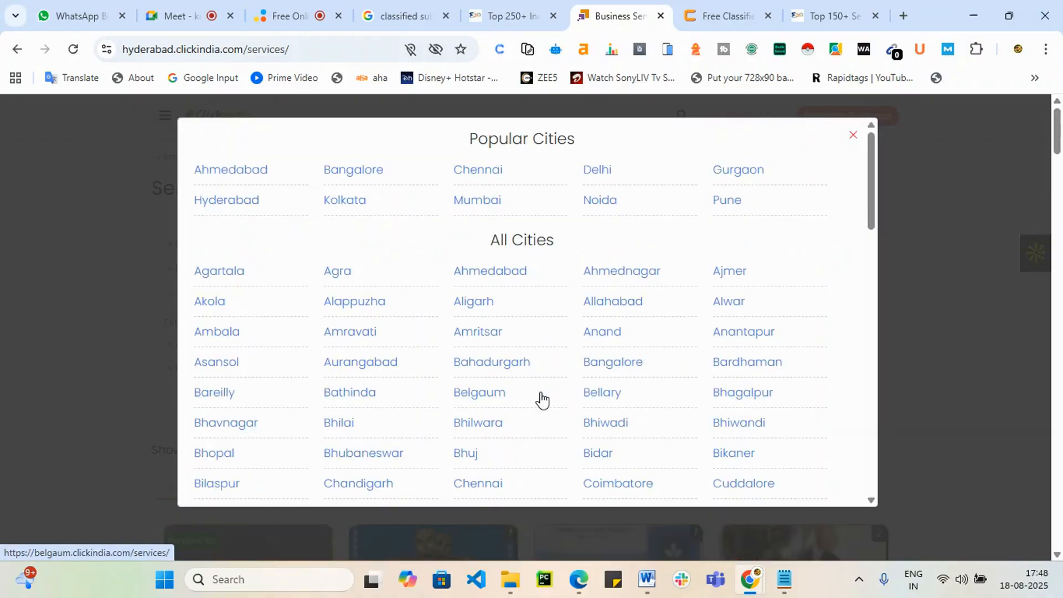
{"action": "left_click", "coordinate": [853, 135]}
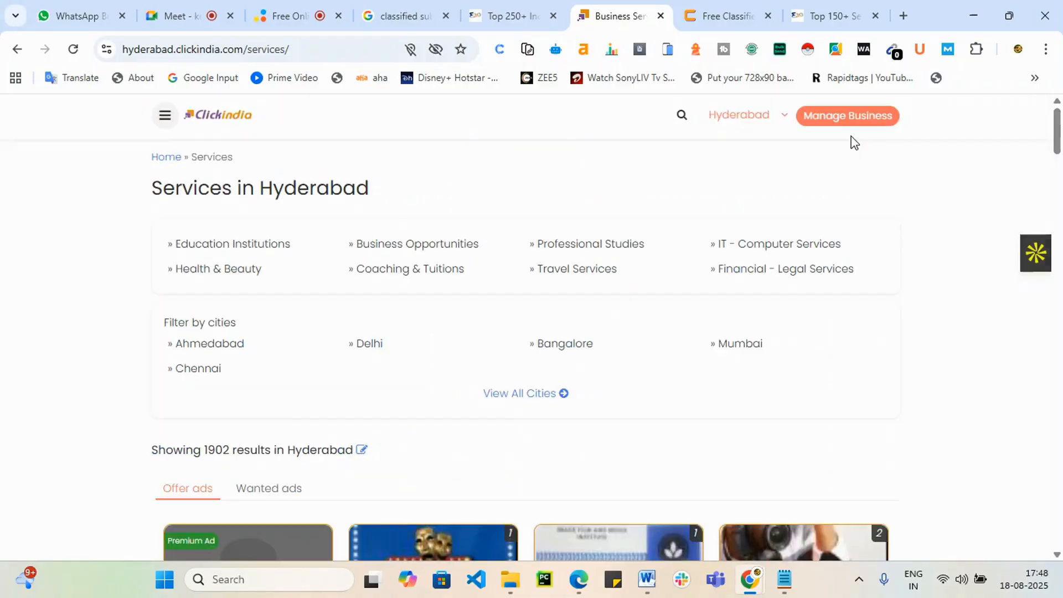
Step: Go to Clickindia's Login / Signup page from the navigation menu
{"action": "scroll", "coordinate": [756, 299], "scroll_direction": "down", "scroll_amount": 10}
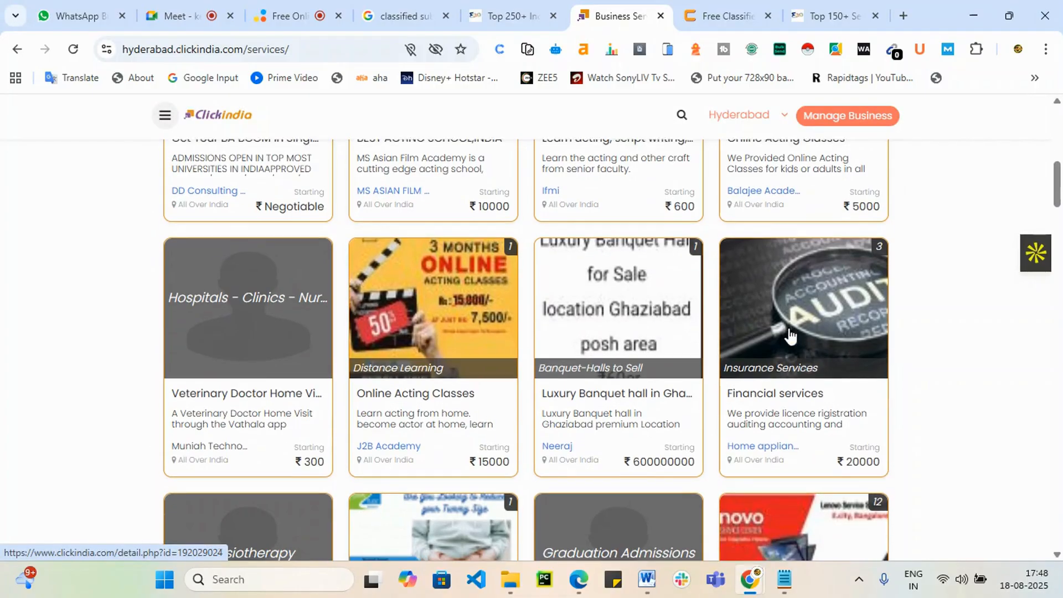
{"action": "scroll", "coordinate": [184, 167], "scroll_direction": "up", "scroll_amount": 4}
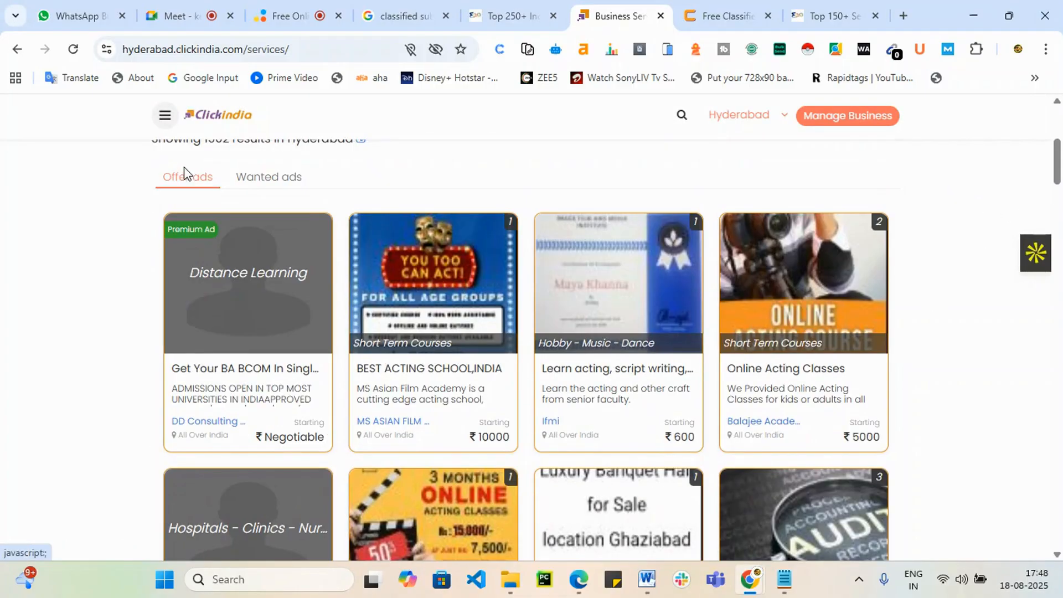
{"action": "left_click", "coordinate": [166, 118]}
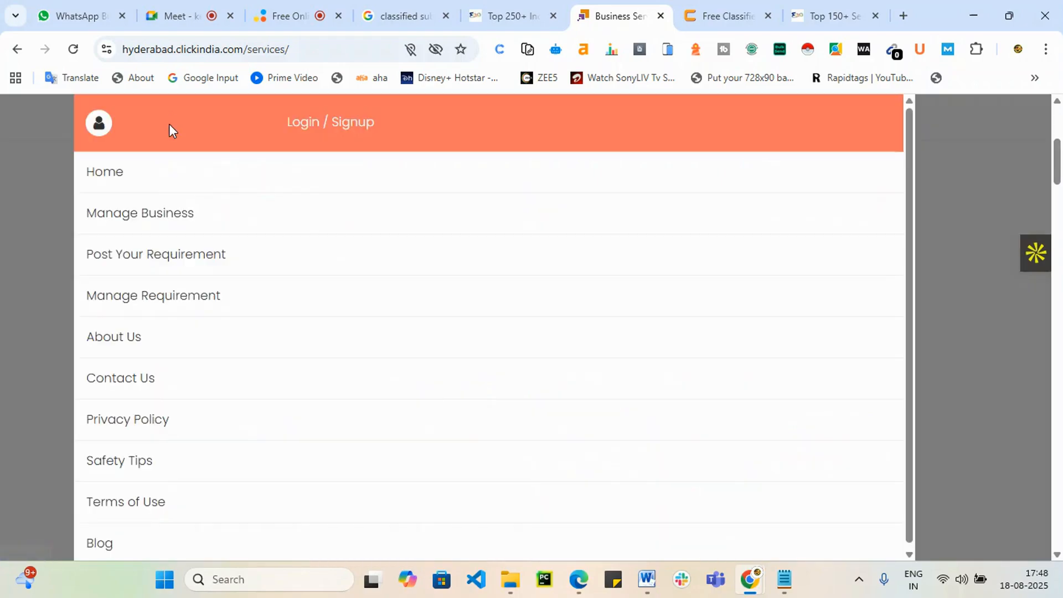
{"action": "left_click", "coordinate": [349, 121]}
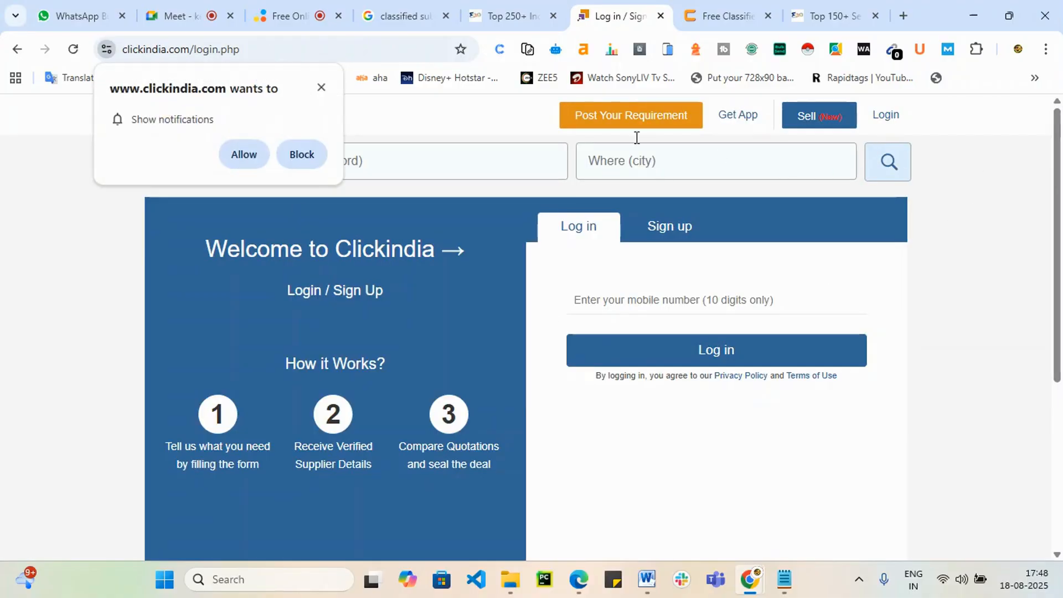
Step: Allow notifications, start Post Your Requirement, and move from the failed sign-in to Sign up
{"action": "left_click", "coordinate": [244, 155]}
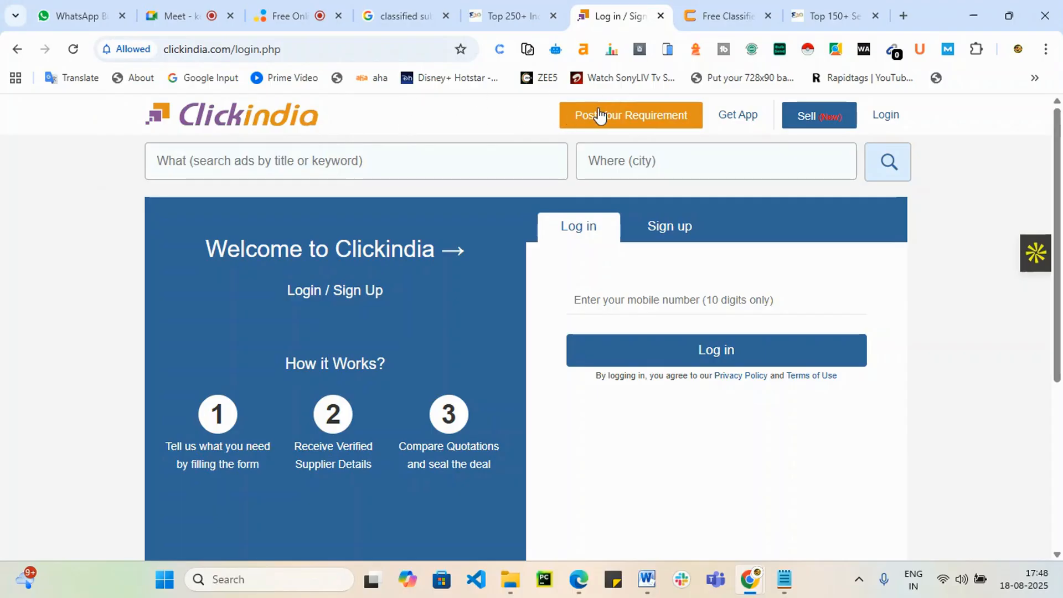
{"action": "left_click", "coordinate": [641, 115]}
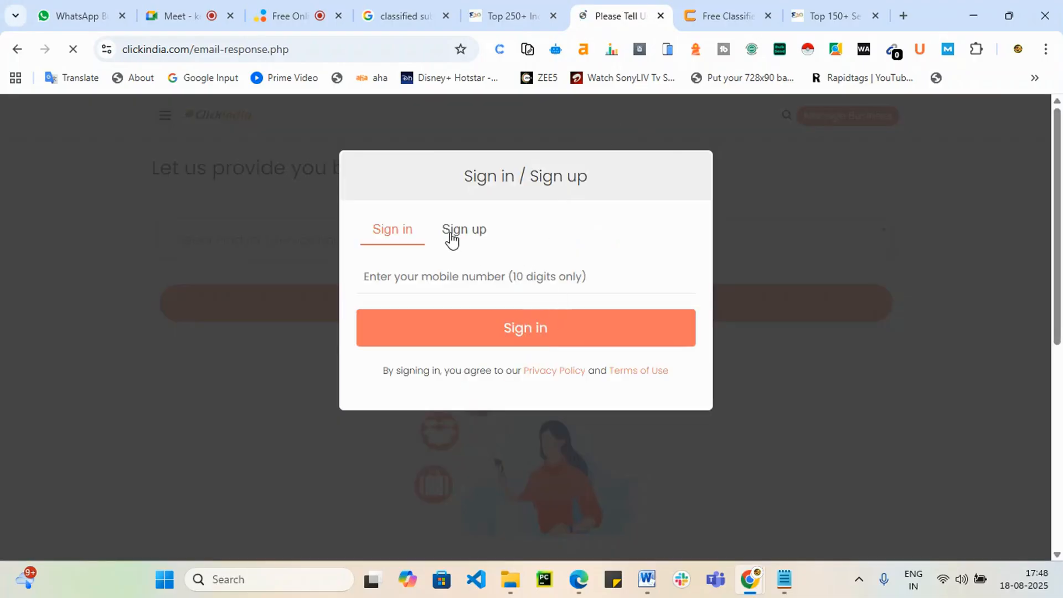
{"action": "left_click", "coordinate": [540, 331]}
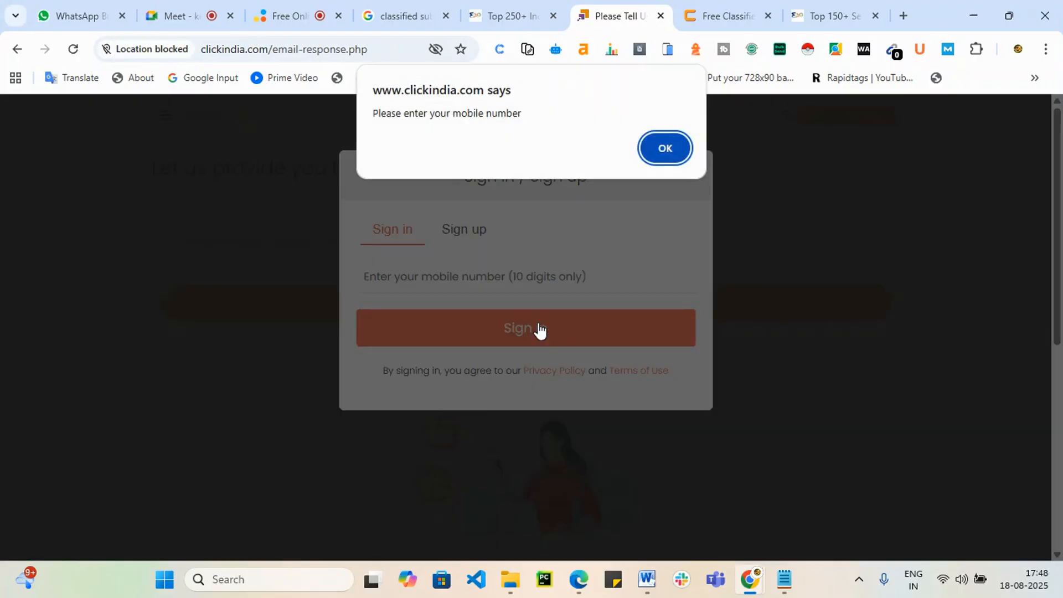
{"action": "left_click", "coordinate": [665, 148]}
{"action": "left_click", "coordinate": [475, 230]}
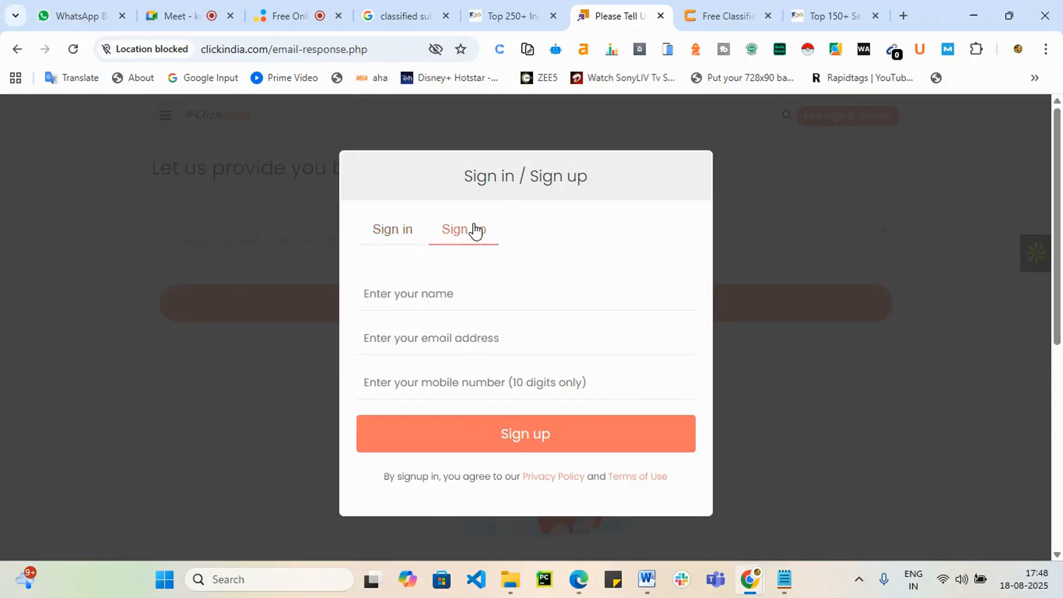
Step: Fill the Clickindia sign-up name and e-mail from saved details, correcting the e-mail address
{"action": "left_click", "coordinate": [474, 295]}
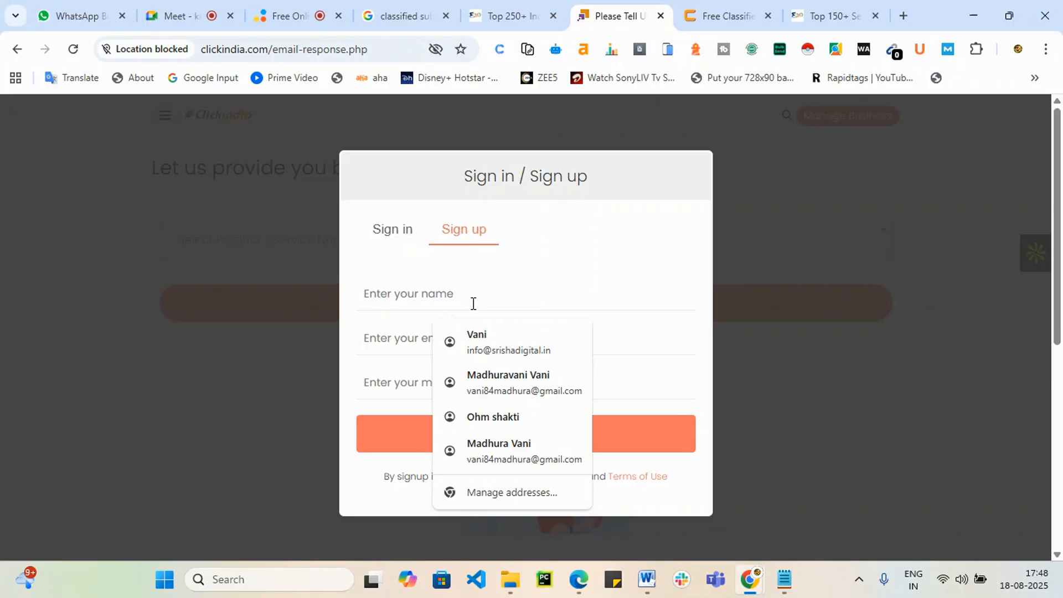
{"action": "left_click", "coordinate": [474, 346]}
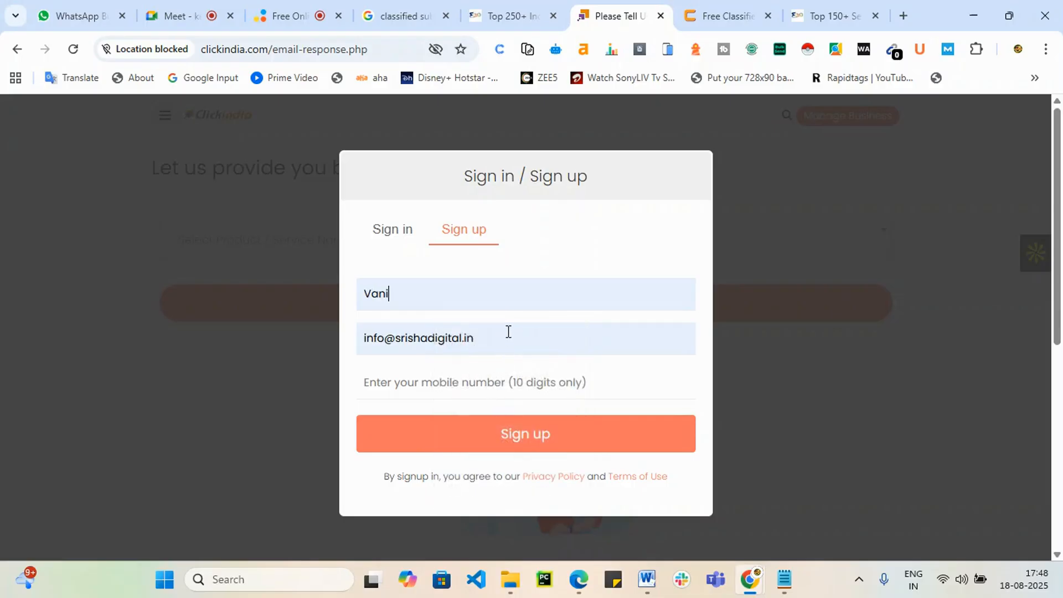
{"action": "left_click", "coordinate": [508, 332]}
{"action": "left_click_drag", "start_coordinate": [508, 333], "coordinate": [365, 343]}
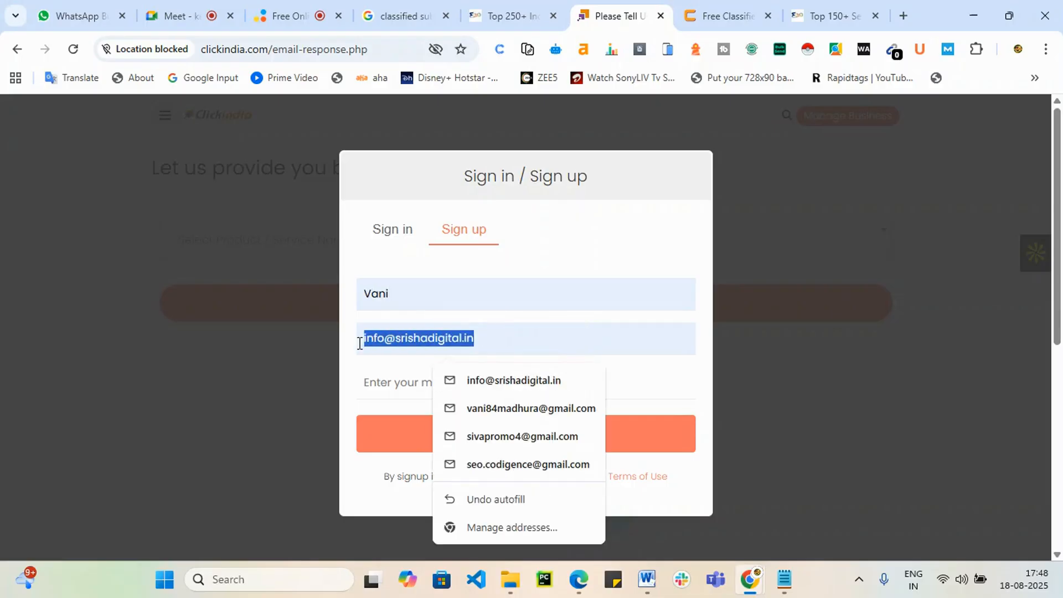
{"action": "type", "text": "va"}
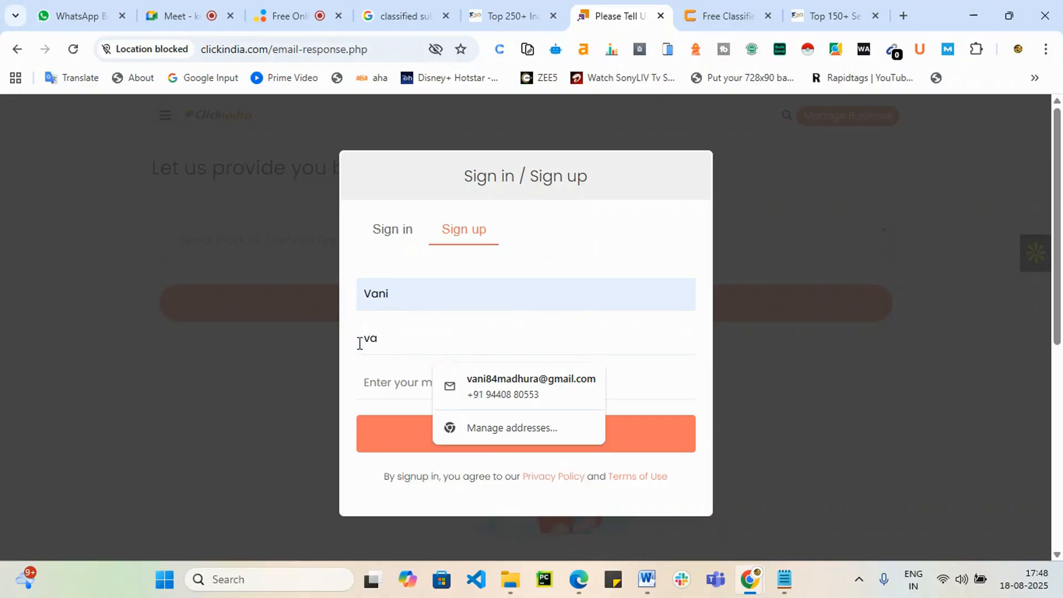
{"action": "left_click", "coordinate": [359, 343]}
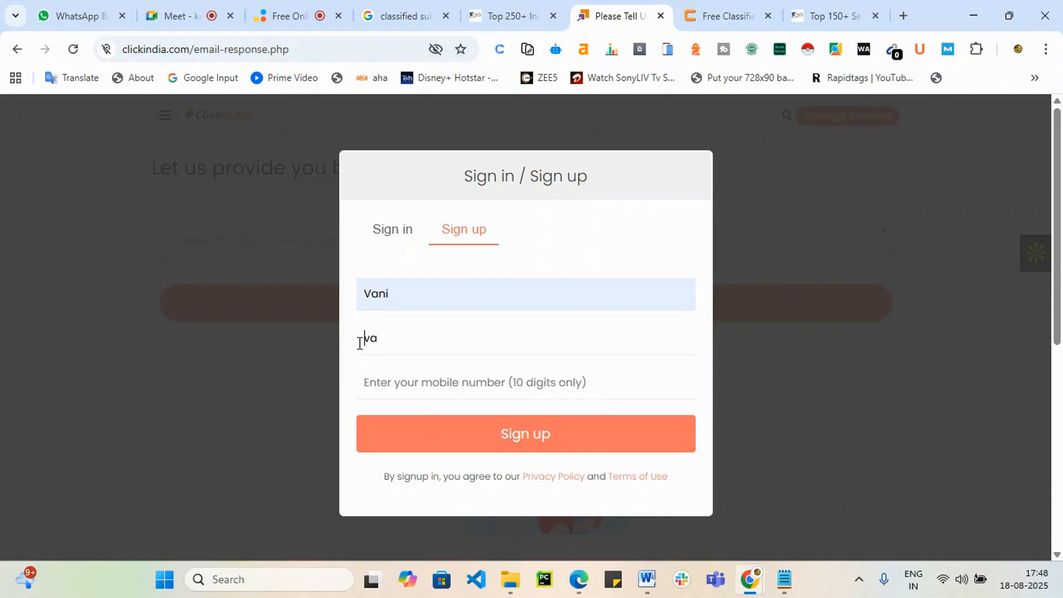
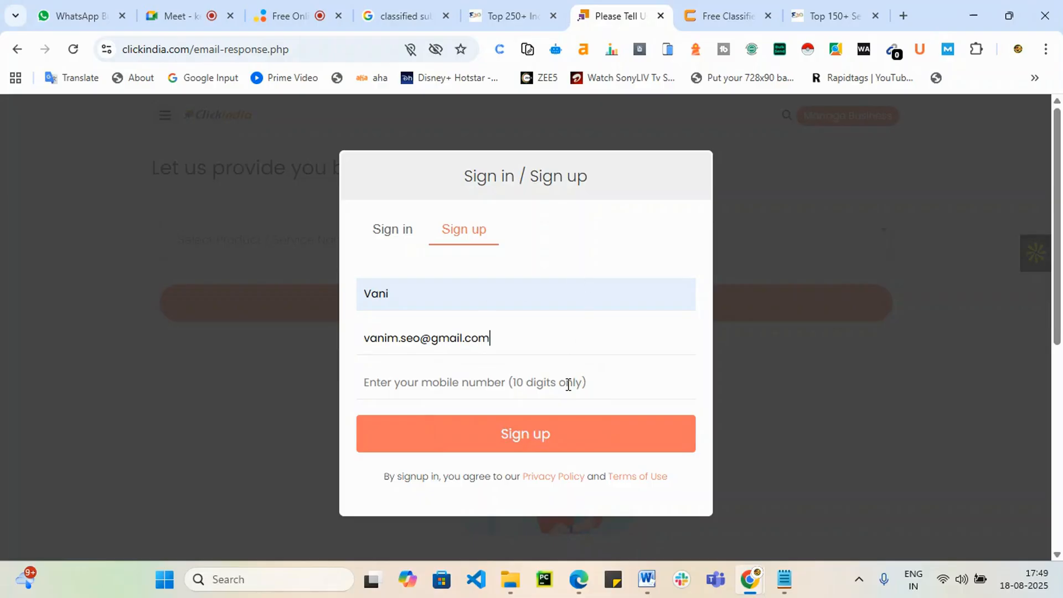
Step: Enter the mobile number and submit the sign-up to request the OTP
{"action": "left_click", "coordinate": [569, 384]}
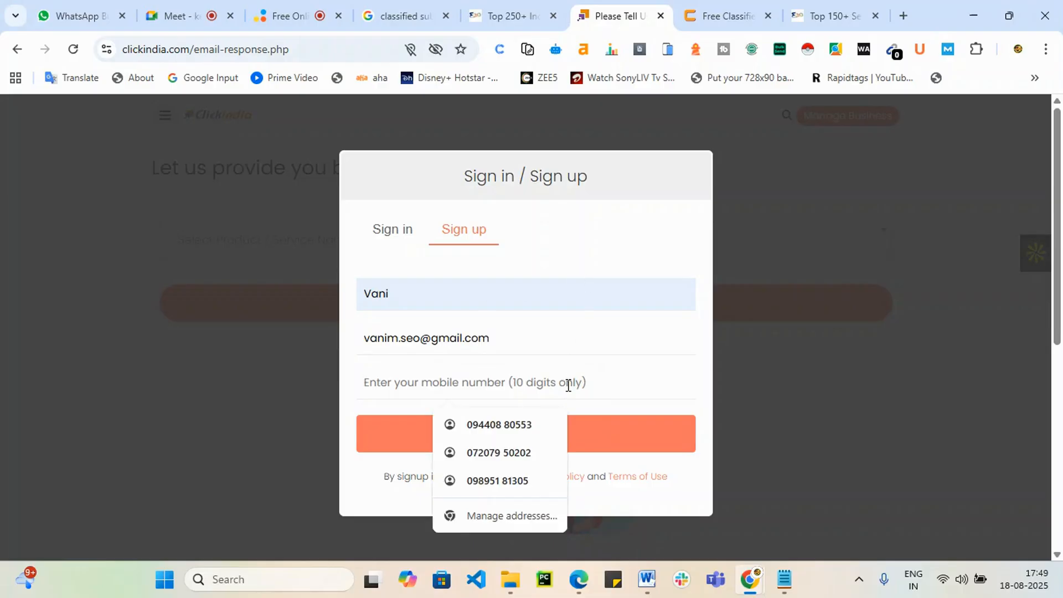
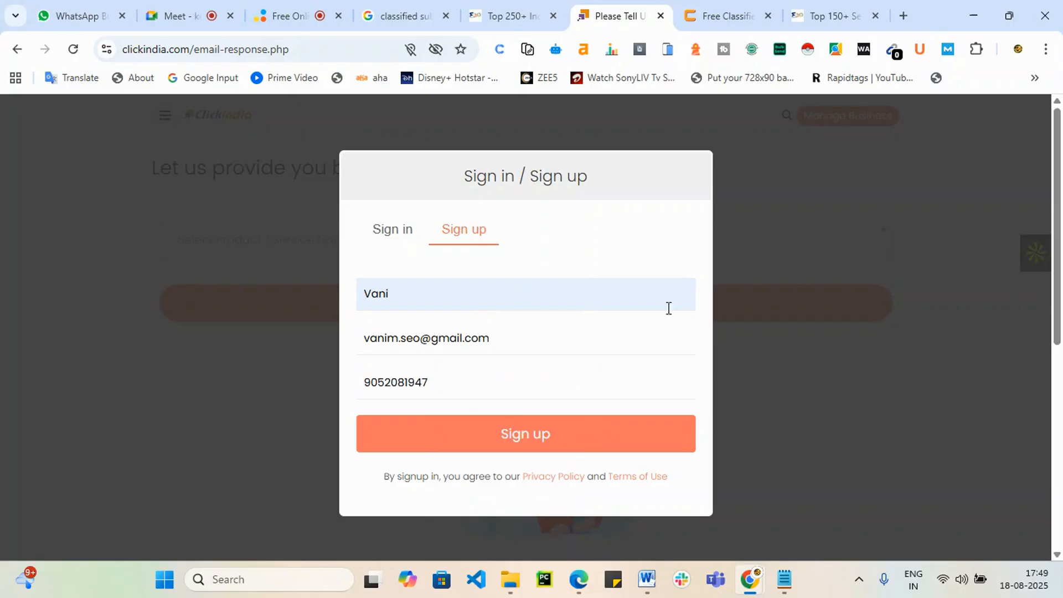
{"action": "left_click", "coordinate": [588, 434]}
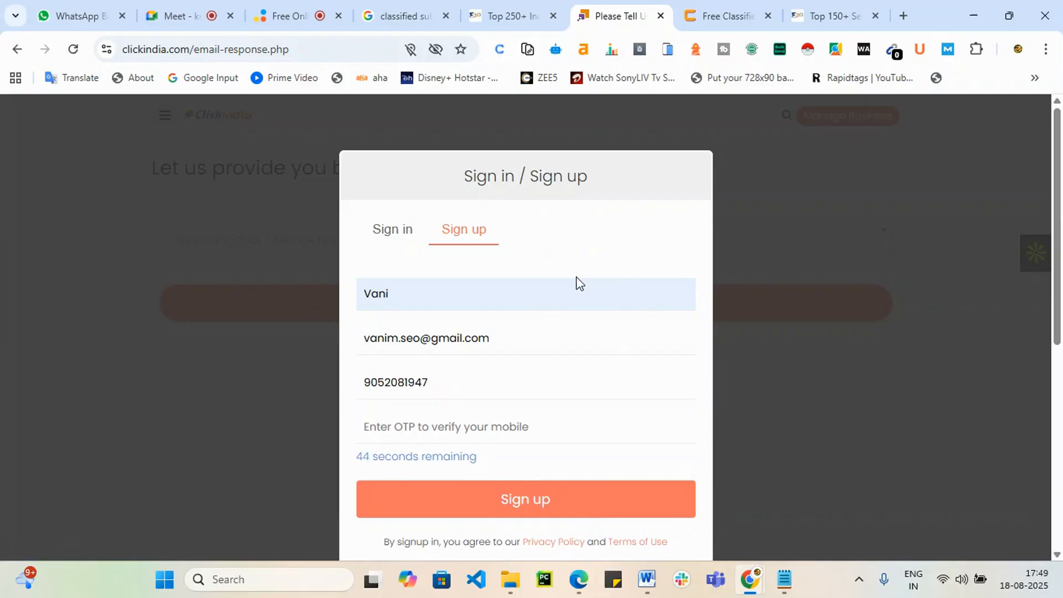
{"action": "left_click_drag", "start_coordinate": [457, 386], "coordinate": [340, 395]}
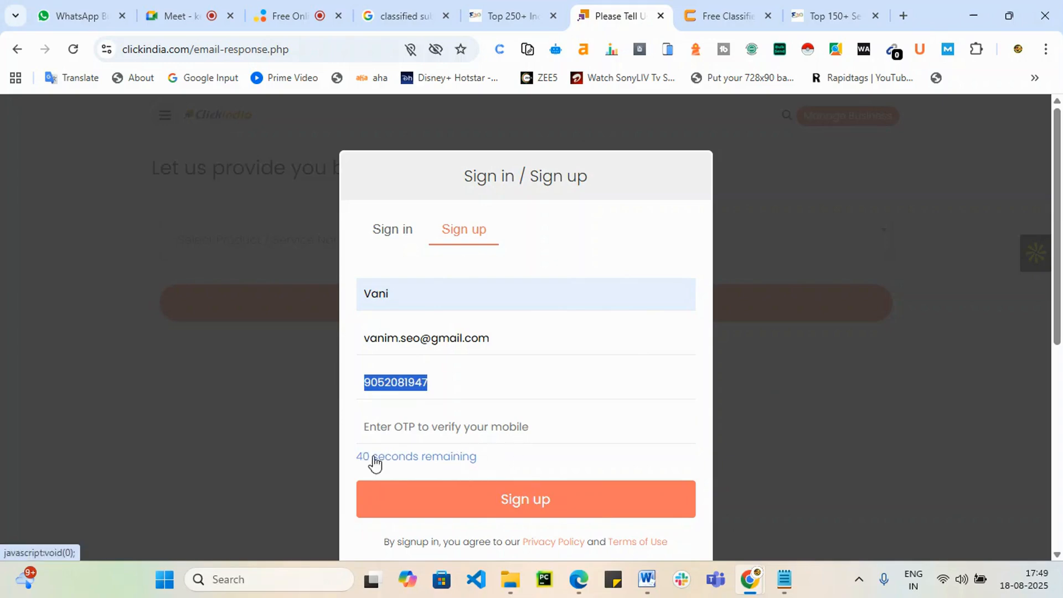
Step: On click.in, set the city to Hyderabad & Secunderabad and dismiss the full-page ad
{"action": "left_click", "coordinate": [715, 14]}
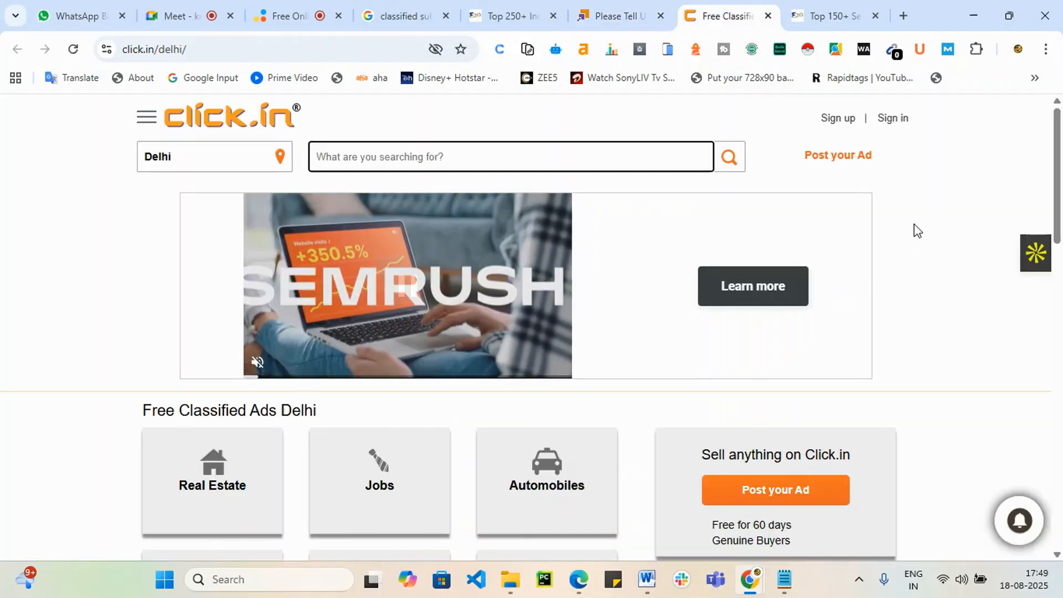
{"action": "left_click", "coordinate": [252, 164]}
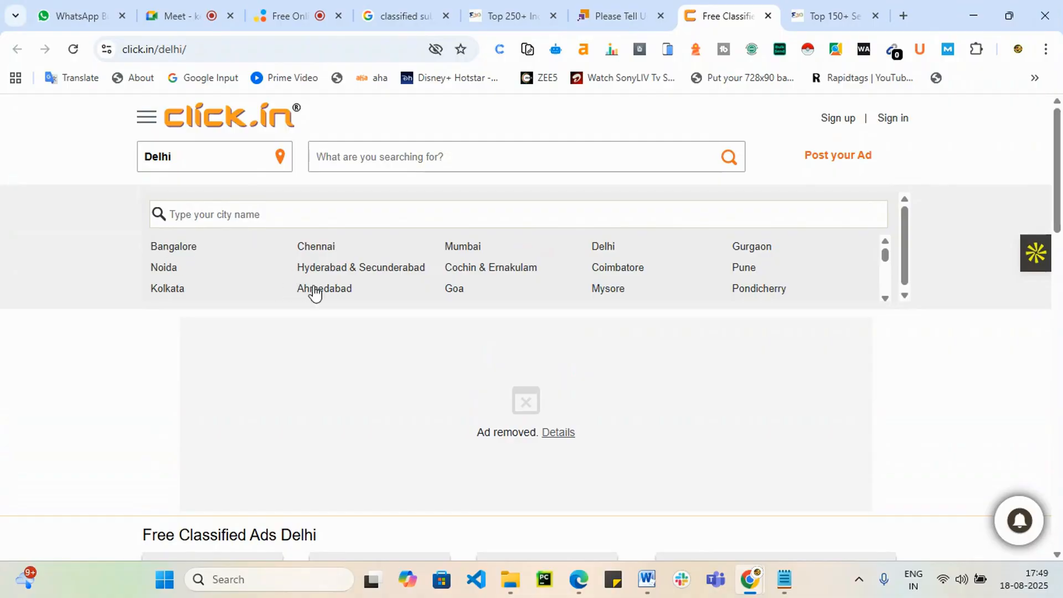
{"action": "left_click", "coordinate": [373, 271]}
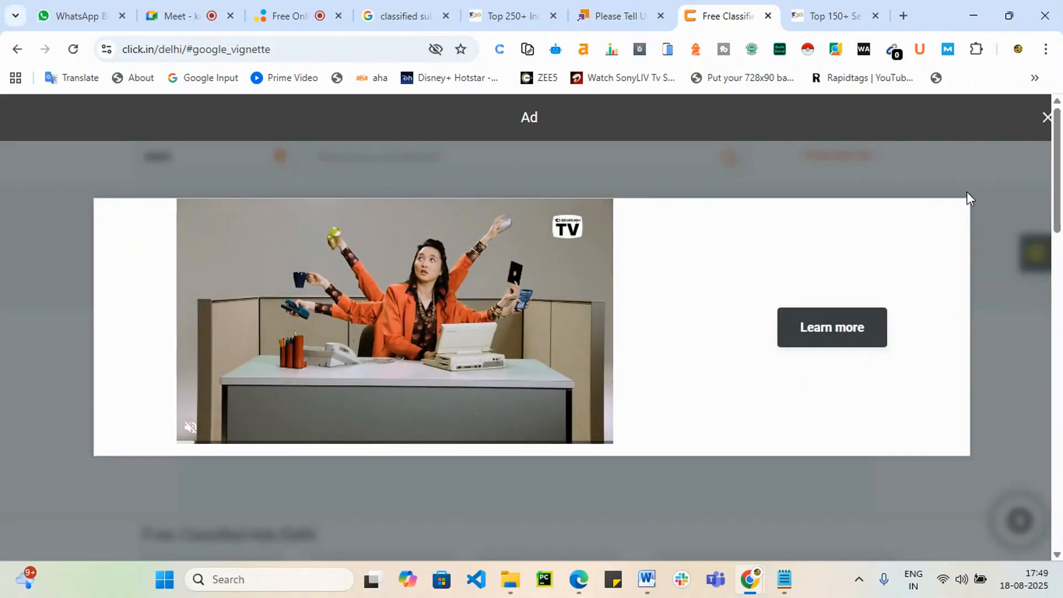
{"action": "left_click", "coordinate": [1046, 116]}
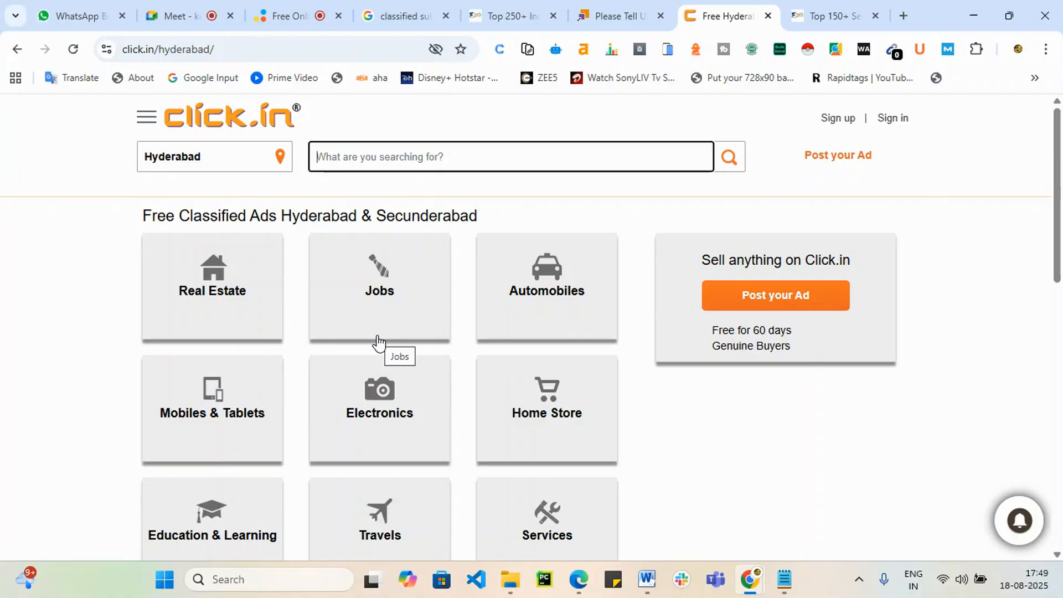
Step: Start a new ad under Education & Learning > Professional courses
{"action": "scroll", "coordinate": [380, 338], "scroll_direction": "down", "scroll_amount": 3}
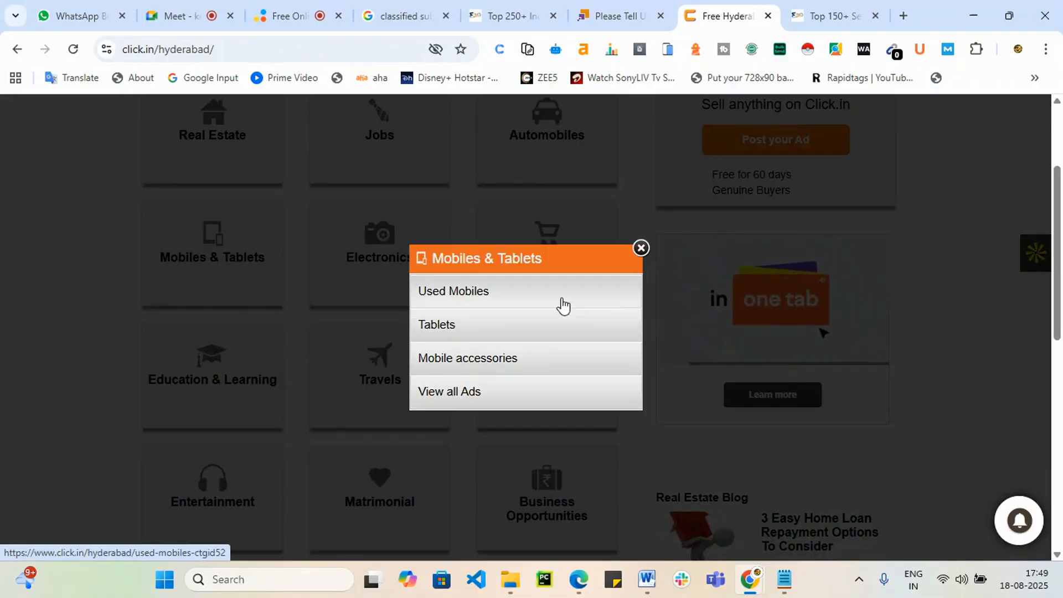
{"action": "left_click", "coordinate": [483, 394]}
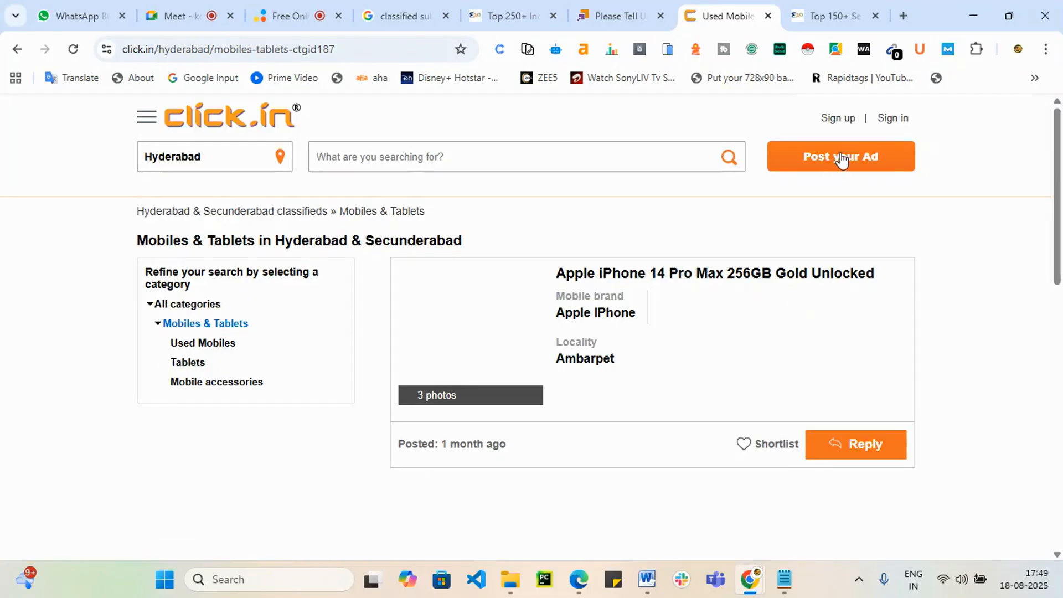
{"action": "left_click", "coordinate": [840, 154]}
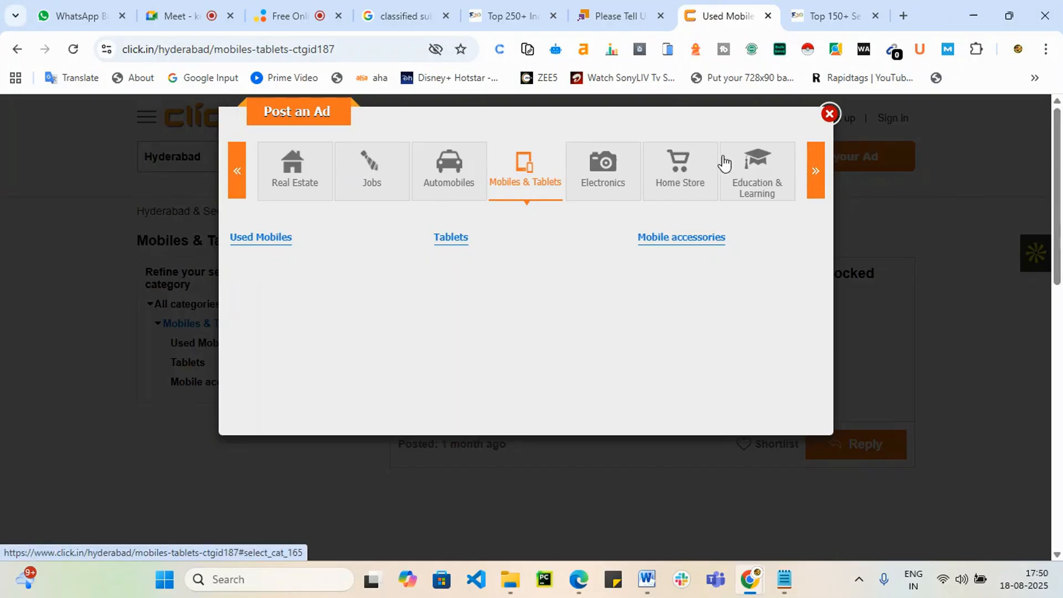
{"action": "left_click", "coordinate": [766, 176]}
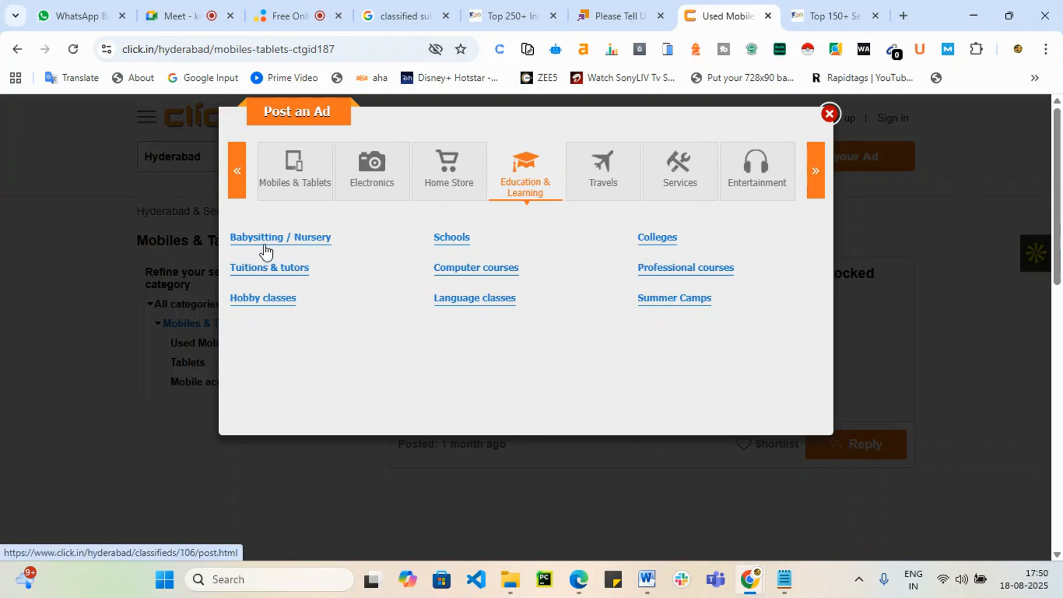
{"action": "left_click", "coordinate": [685, 279]}
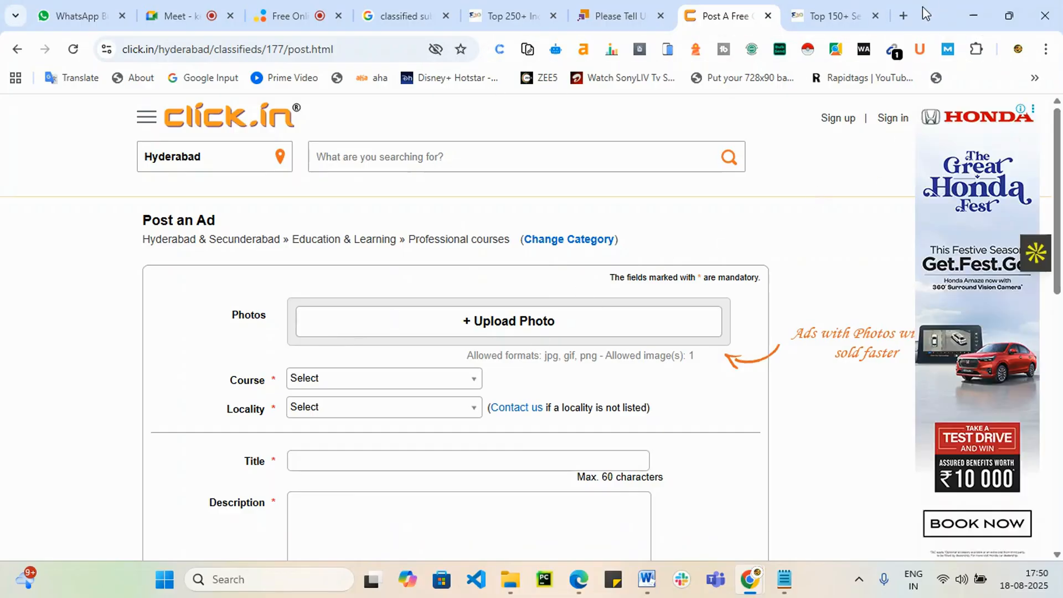
{"action": "left_click", "coordinate": [904, 15]}
Step: On chatgpt.com, send a spell-corrected prompt to create classified post content about Digital Marketing
{"action": "type", "text": "ch"}
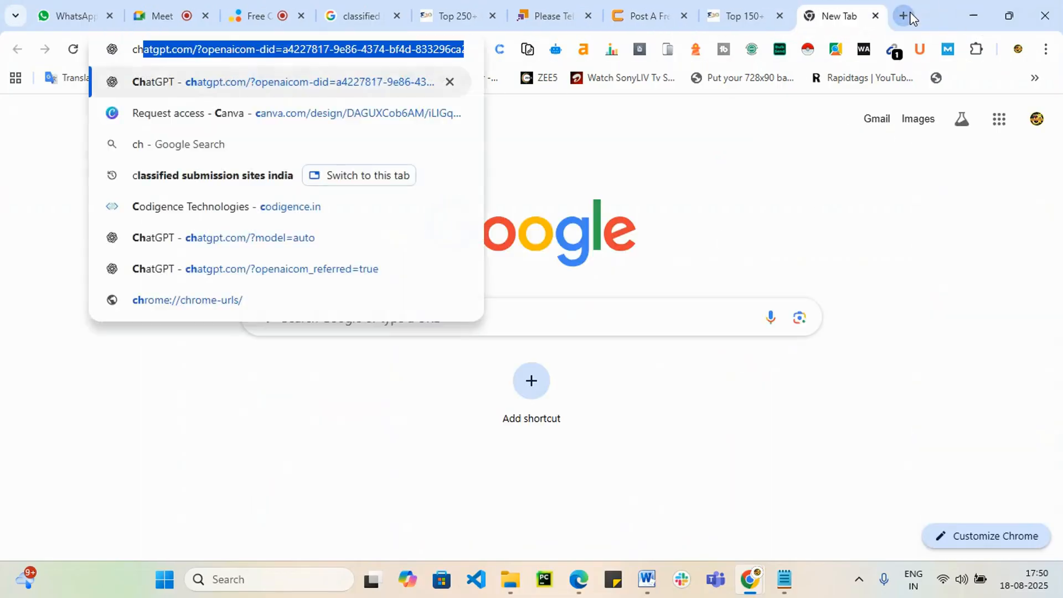
{"action": "key", "text": "Return"}
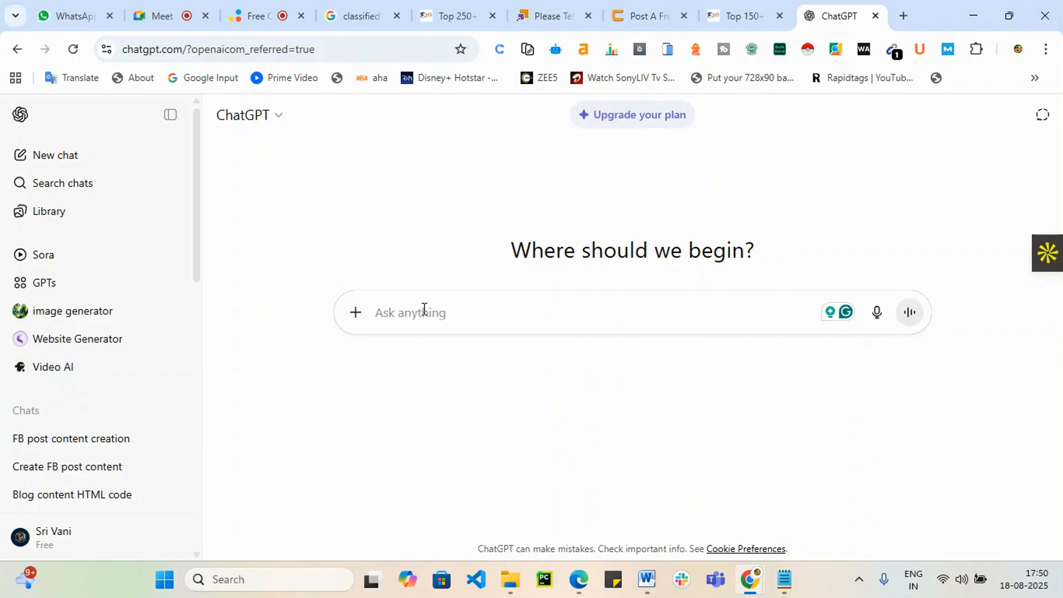
{"action": "type", "text": "create c"}
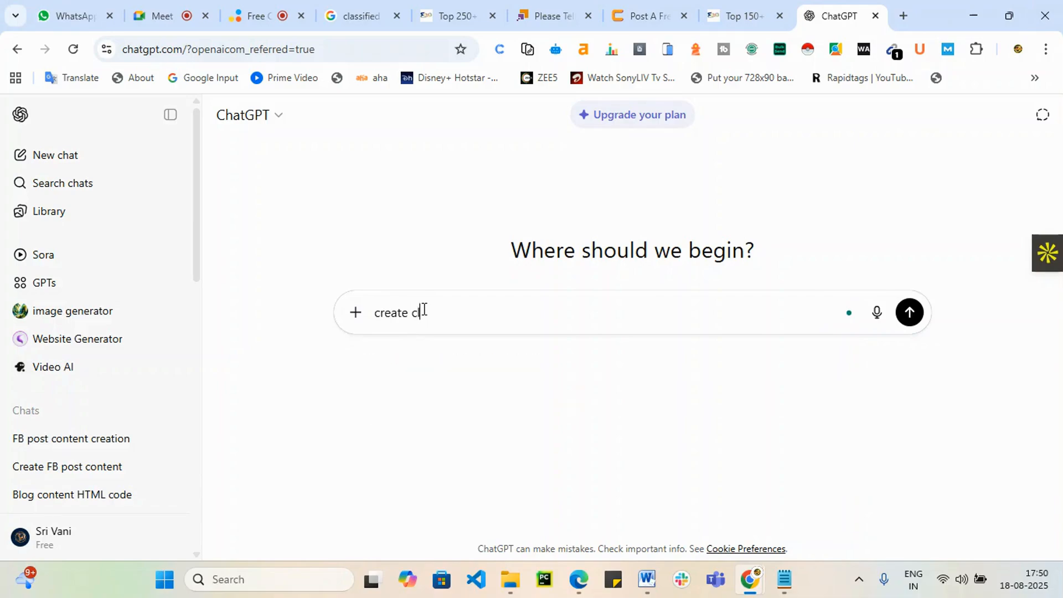
{"action": "type", "text": "lassifide"}
{"action": "type", "text": "post content abo"}
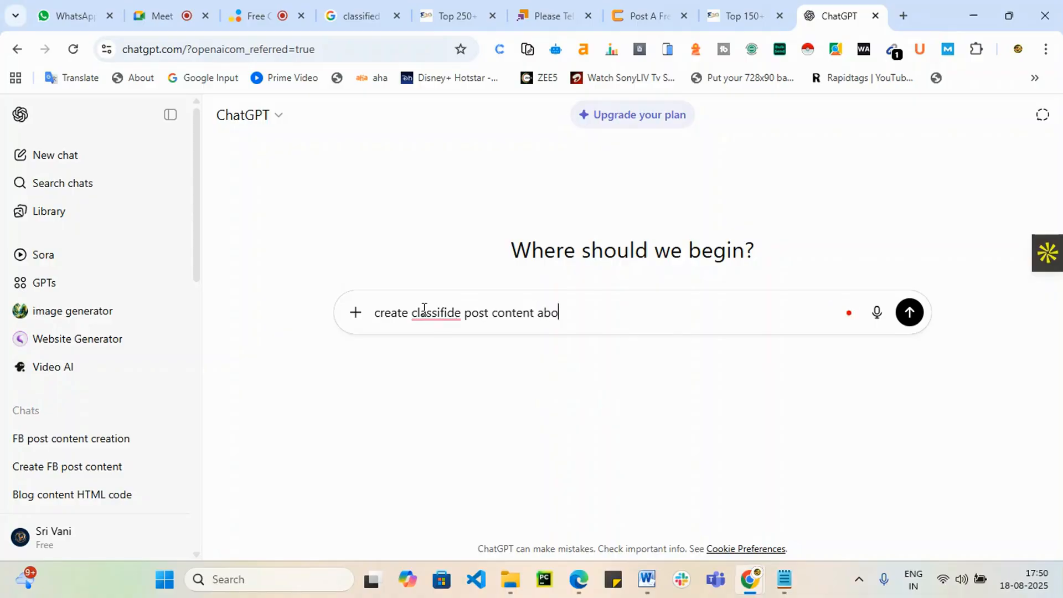
{"action": "type", "text": "ut Digital me"}
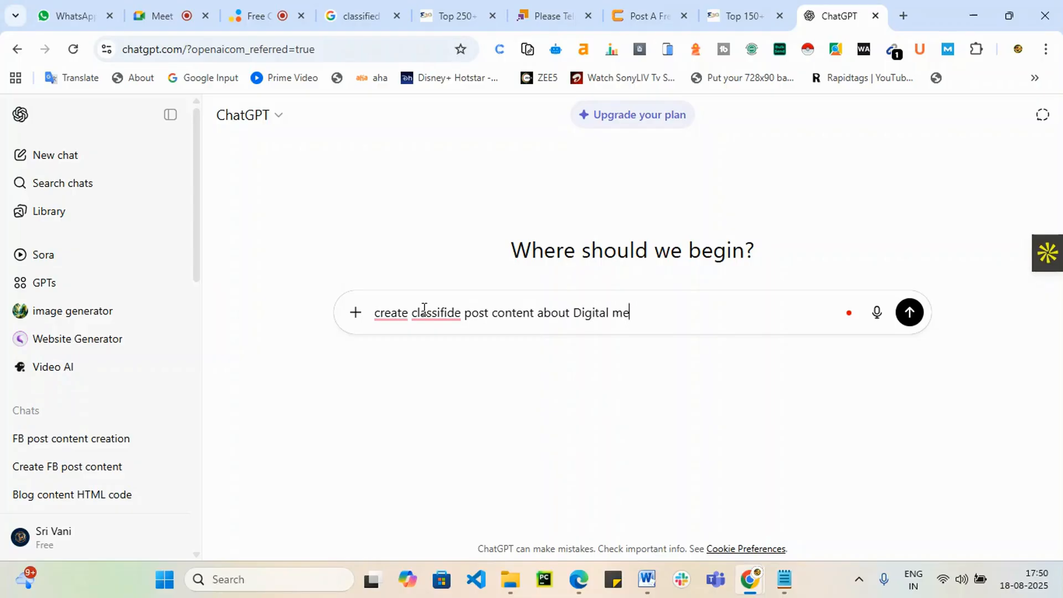
{"action": "key", "text": "BackSpace"}
{"action": "type", "text": "arketing Online training"}
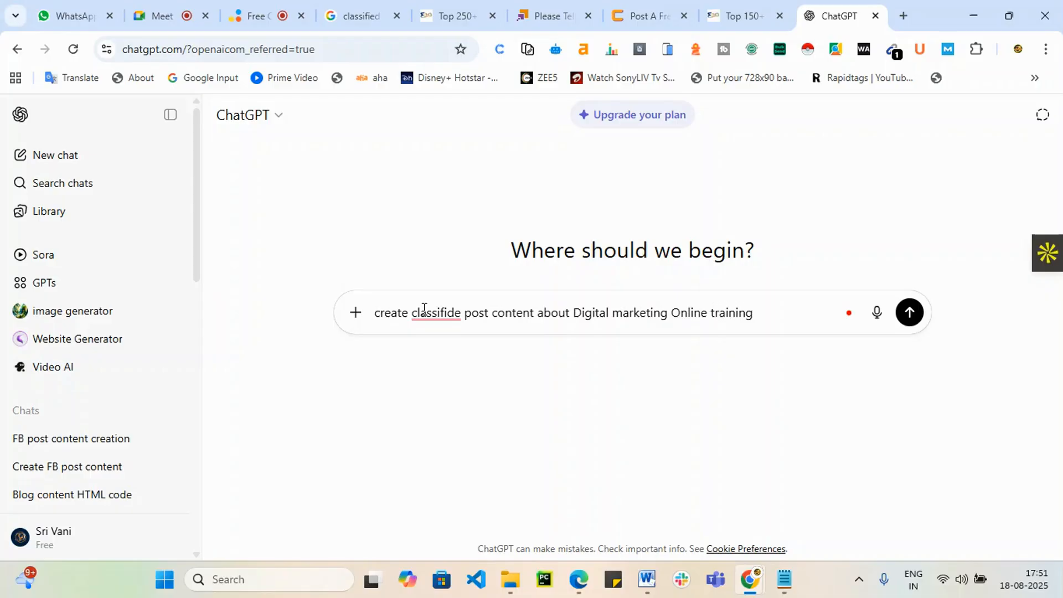
{"action": "left_click", "coordinate": [432, 314]}
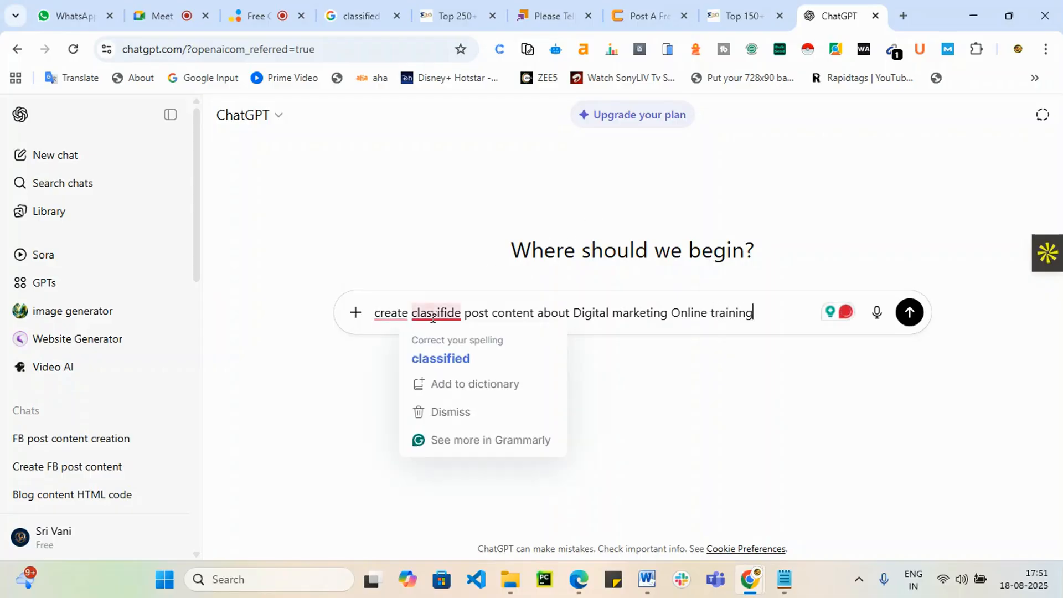
{"action": "left_click", "coordinate": [433, 360]}
{"action": "left_click", "coordinate": [391, 314]}
{"action": "left_click", "coordinate": [392, 357]}
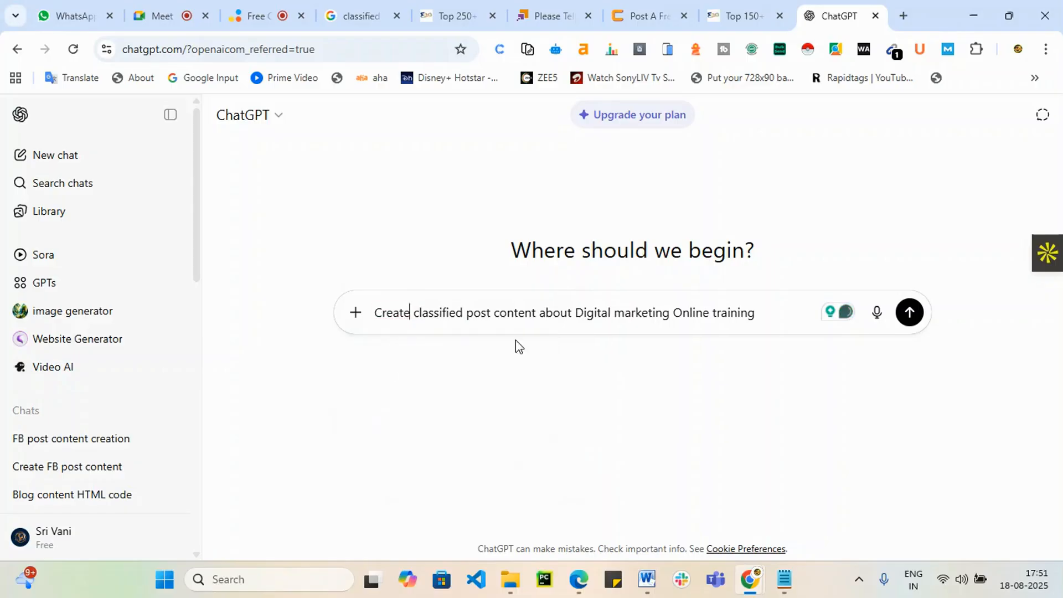
{"action": "left_click", "coordinate": [910, 313]}
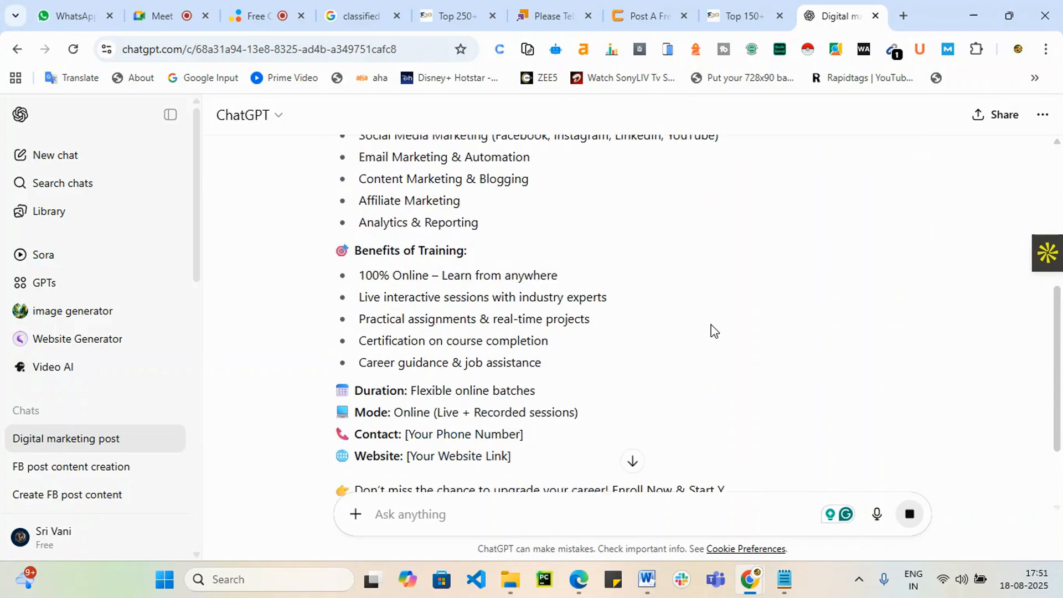
Step: Select the generated ad's headline line and return to click.in
{"action": "scroll", "coordinate": [471, 304], "scroll_direction": "up", "scroll_amount": 9}
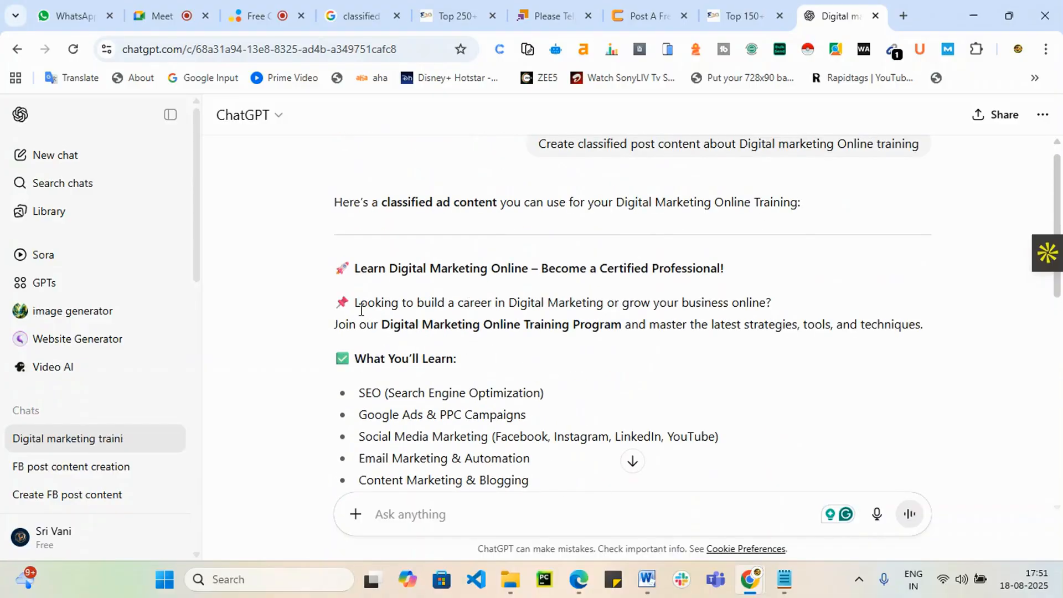
{"action": "scroll", "coordinate": [361, 310], "scroll_direction": "down", "scroll_amount": 2}
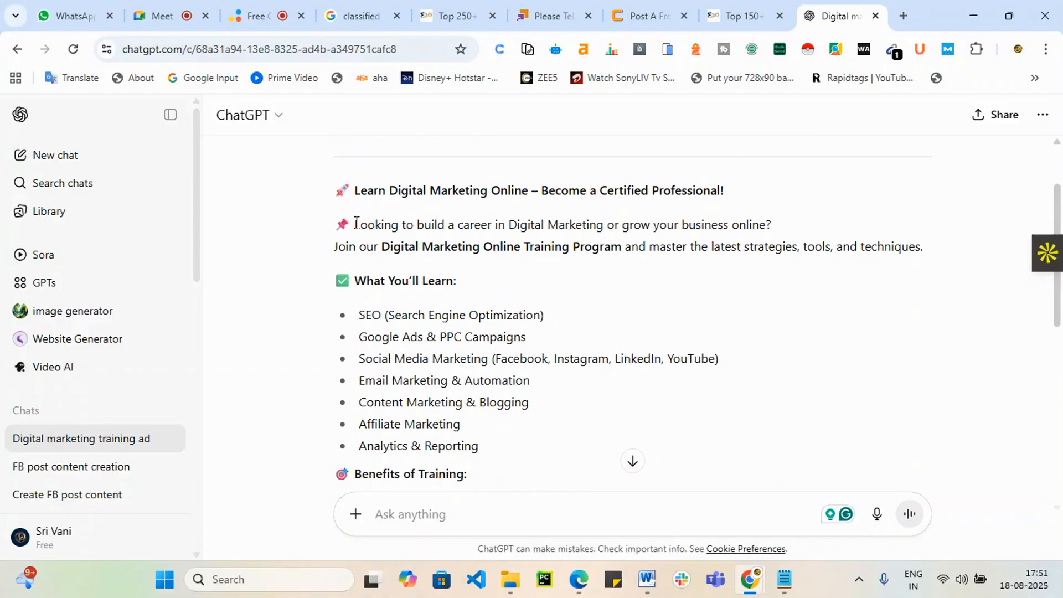
{"action": "left_click_drag", "start_coordinate": [358, 213], "coordinate": [487, 358]}
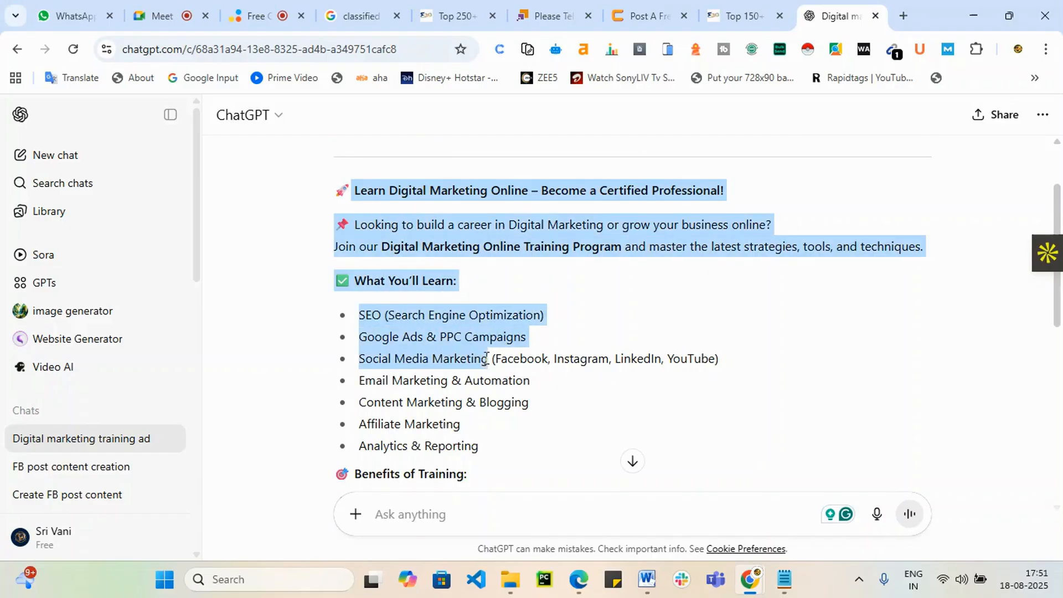
{"action": "left_click", "coordinate": [652, 274]}
{"action": "left_click_drag", "start_coordinate": [736, 194], "coordinate": [335, 200]}
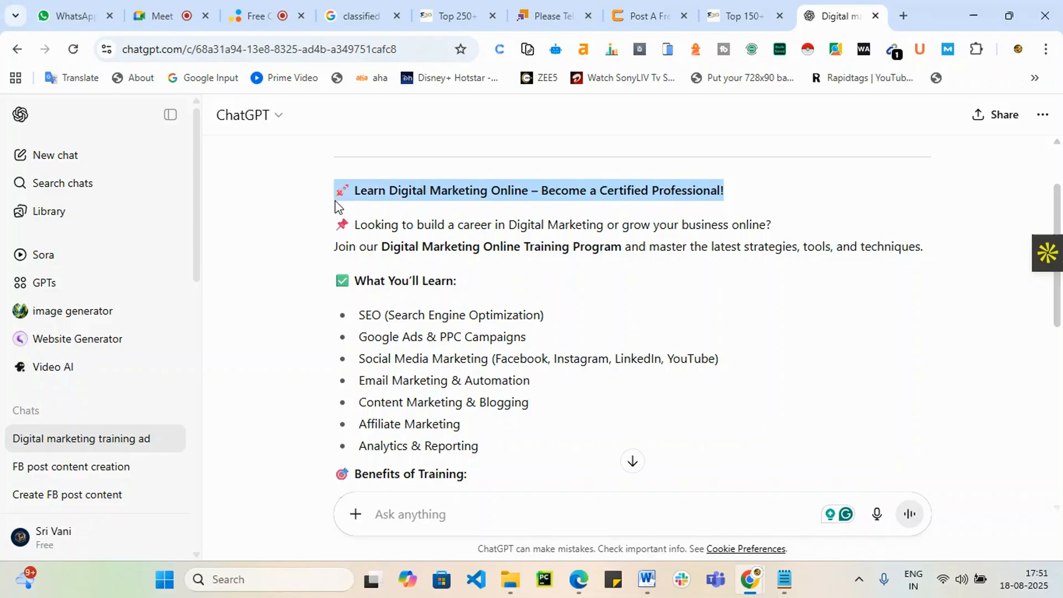
{"action": "left_click", "coordinate": [666, 6]}
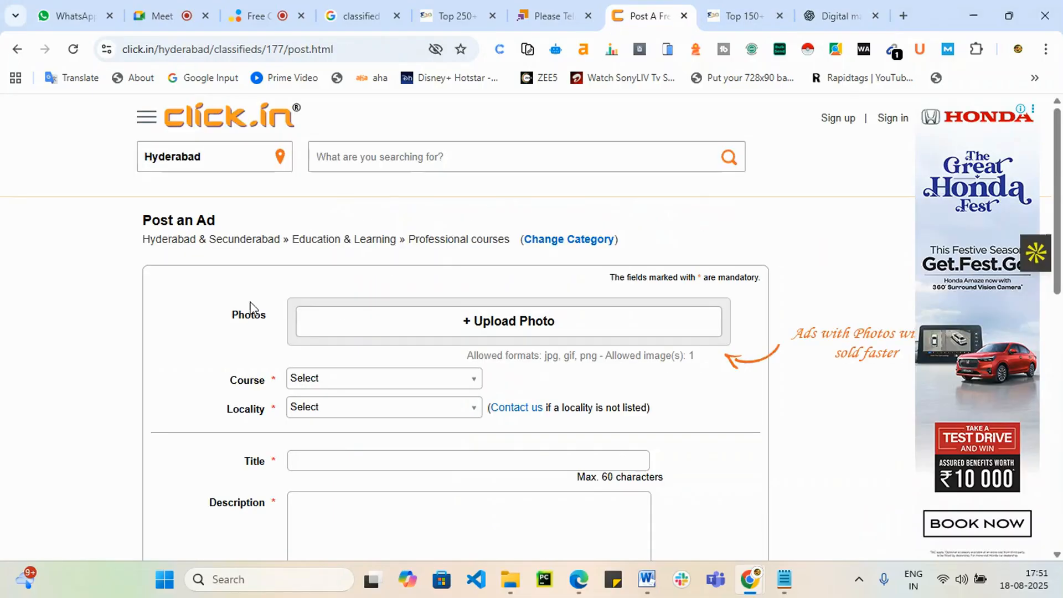
Step: Upload the orange course poster image as the ad photo
{"action": "left_click", "coordinate": [483, 331]}
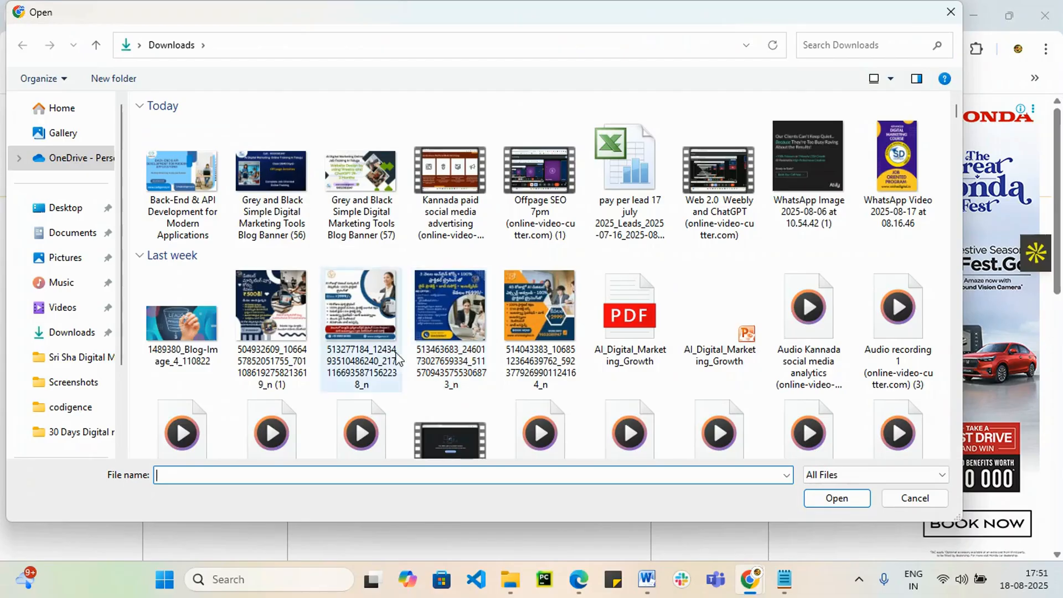
{"action": "left_click", "coordinate": [546, 291]}
{"action": "left_click", "coordinate": [836, 498]}
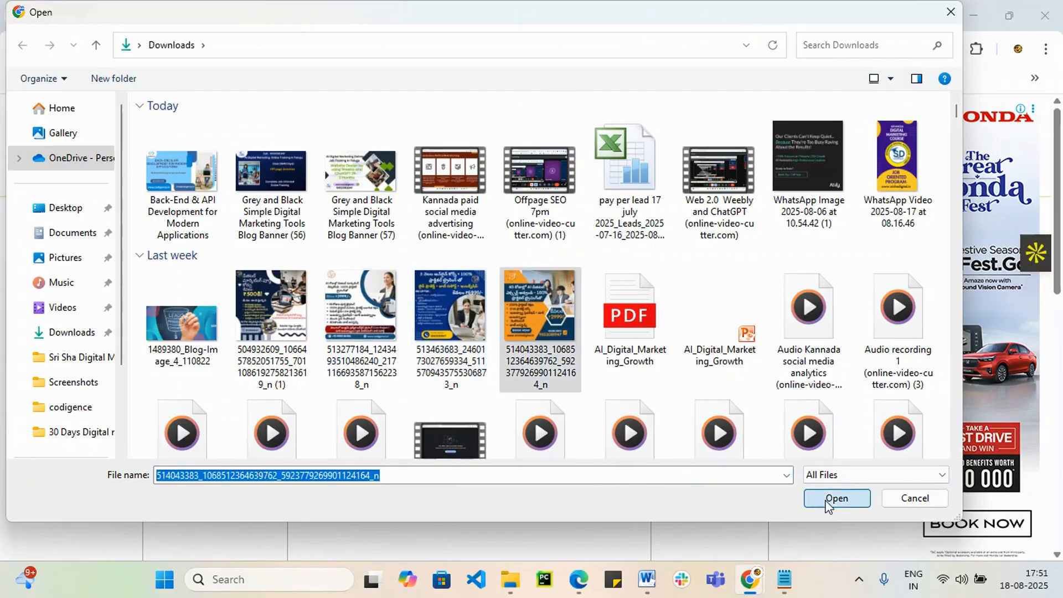
{"action": "scroll", "coordinate": [730, 448], "scroll_direction": "down", "scroll_amount": 3}
{"action": "left_click", "coordinate": [641, 421]}
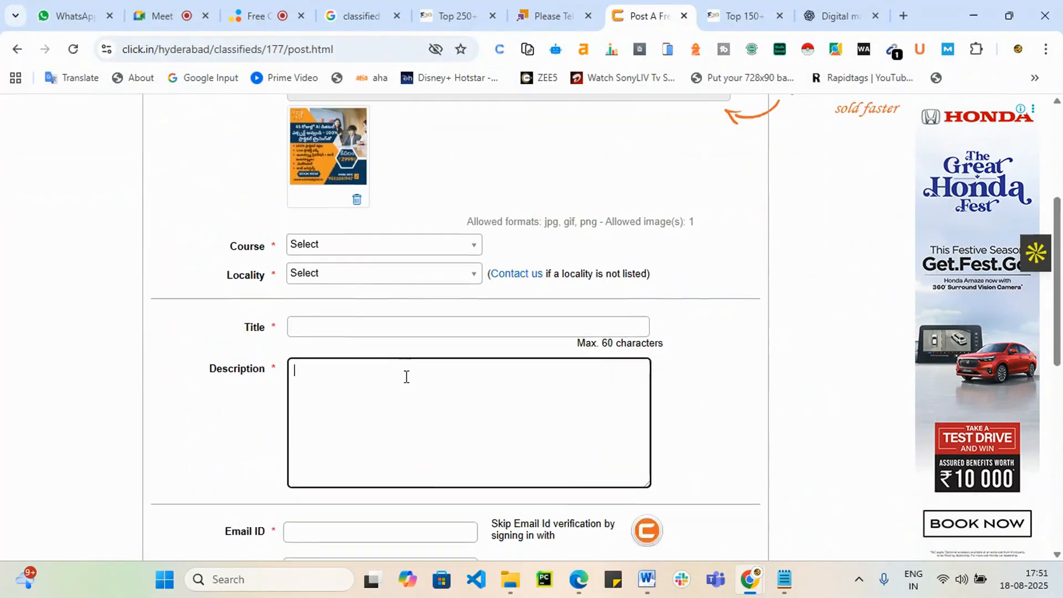
{"action": "scroll", "coordinate": [406, 375], "scroll_direction": "down", "scroll_amount": 2}
{"action": "scroll", "coordinate": [379, 263], "scroll_direction": "up", "scroll_amount": 1}
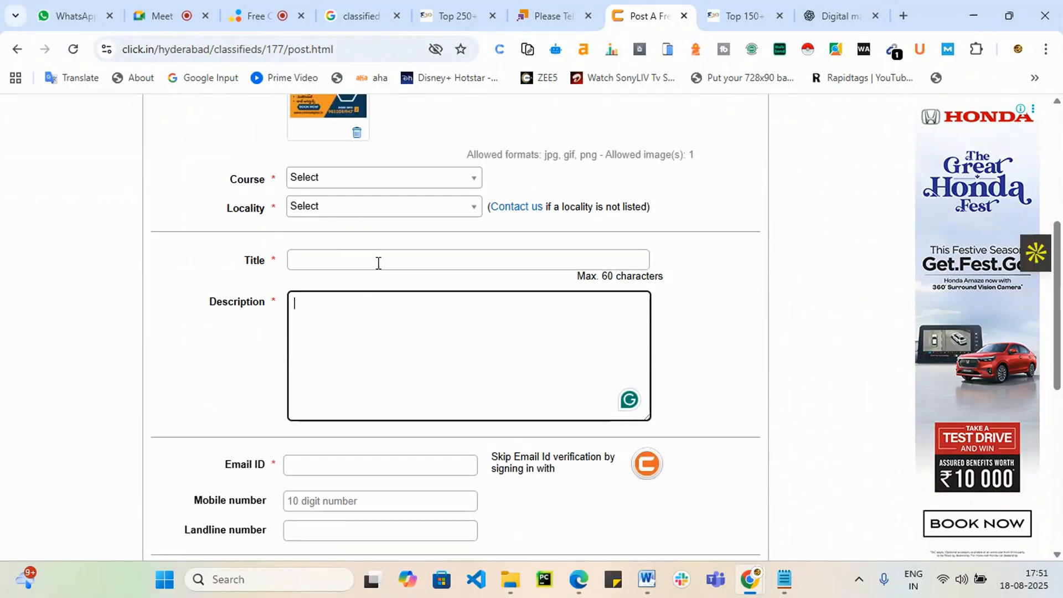
Step: Set the Course dropdown to Others
{"action": "left_click", "coordinate": [375, 179]}
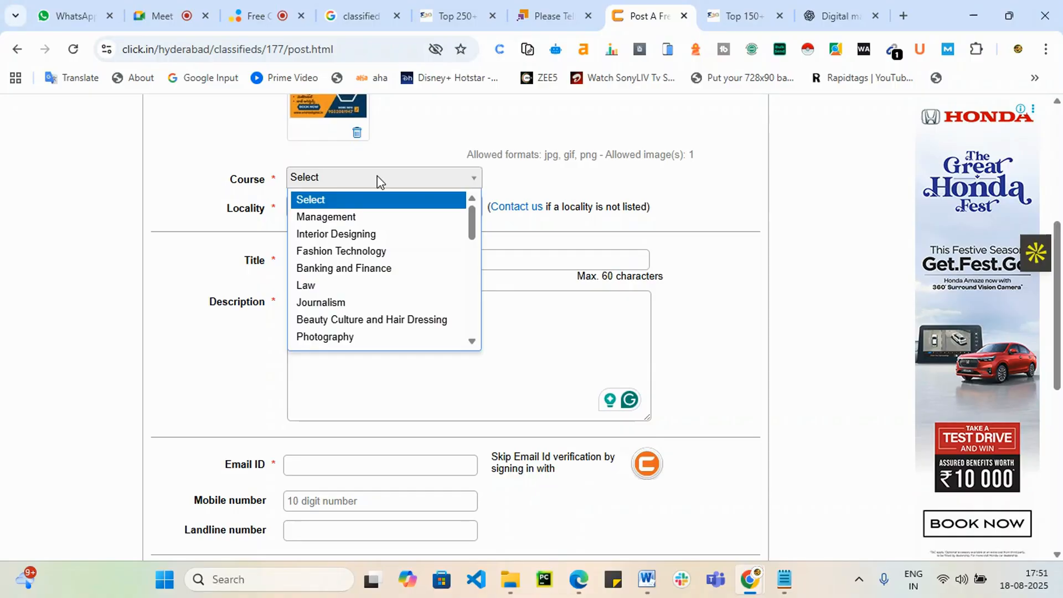
{"action": "scroll", "coordinate": [491, 327], "scroll_direction": "up", "scroll_amount": 2}
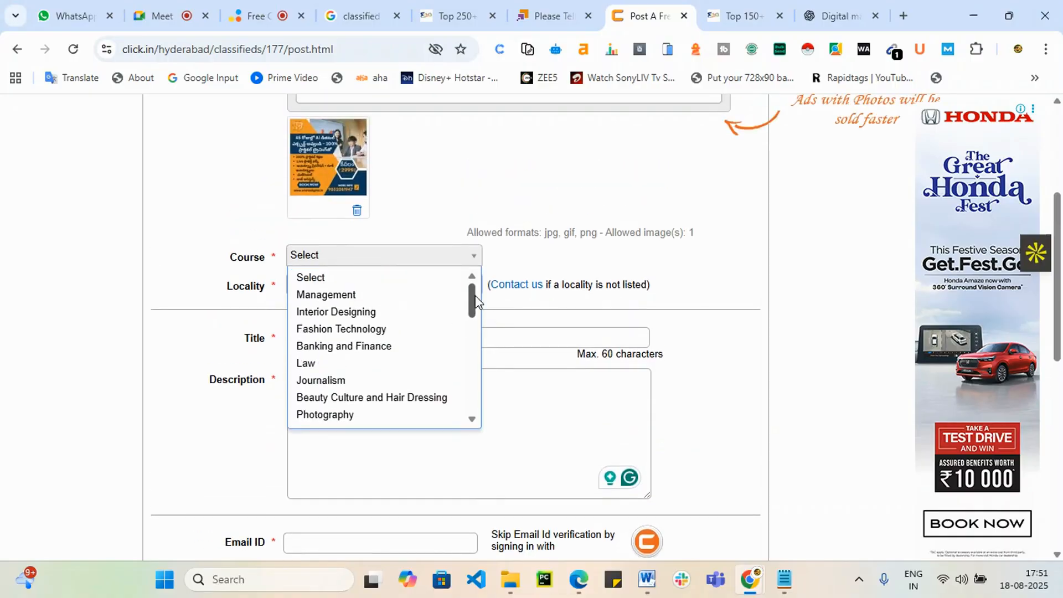
{"action": "left_click_drag", "start_coordinate": [475, 302], "coordinate": [471, 393]}
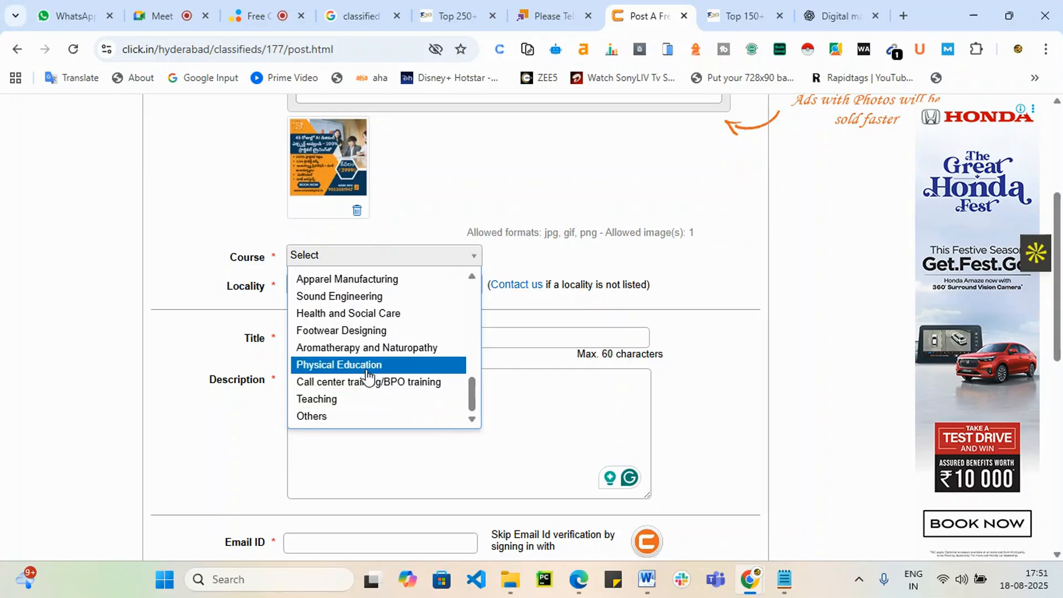
{"action": "scroll", "coordinate": [376, 380], "scroll_direction": "up", "scroll_amount": 2}
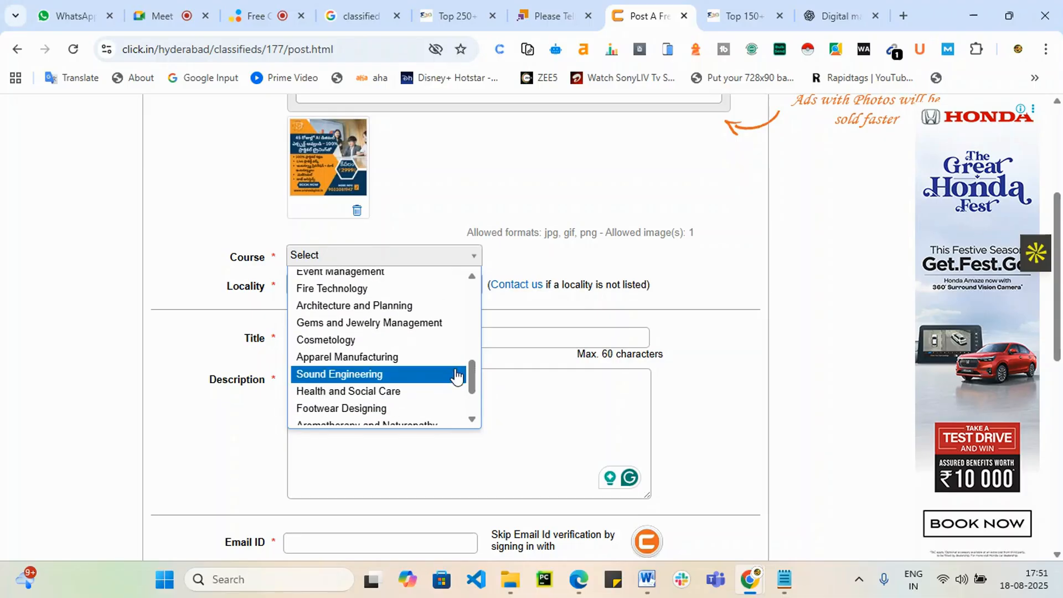
{"action": "left_click", "coordinate": [475, 276]}
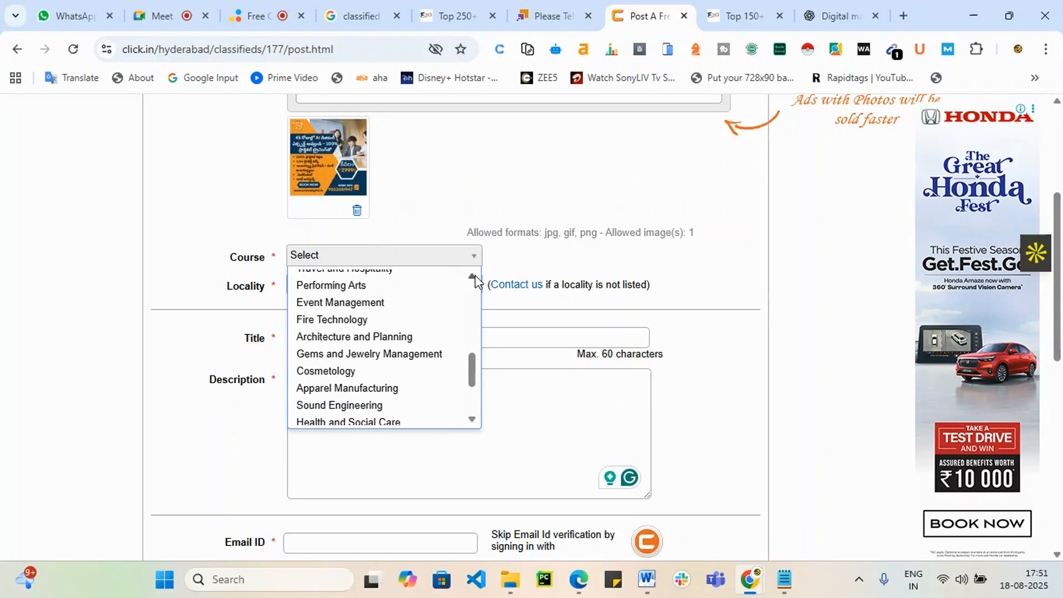
{"action": "left_click", "coordinate": [473, 277]}
{"action": "left_click", "coordinate": [473, 276]}
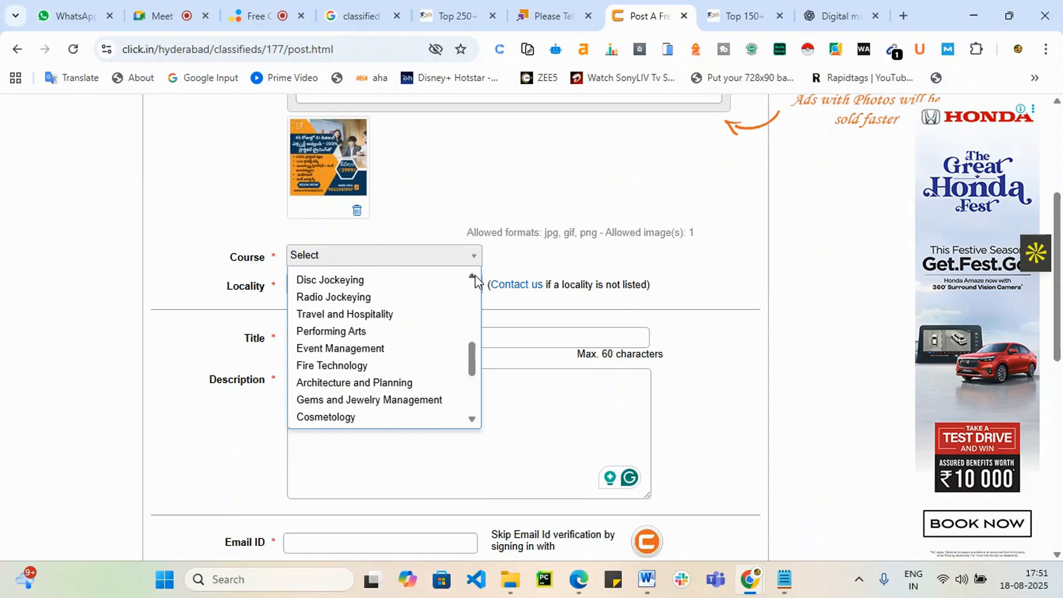
{"action": "left_click", "coordinate": [473, 276]}
{"action": "left_click", "coordinate": [474, 276]}
{"action": "left_click", "coordinate": [474, 277]}
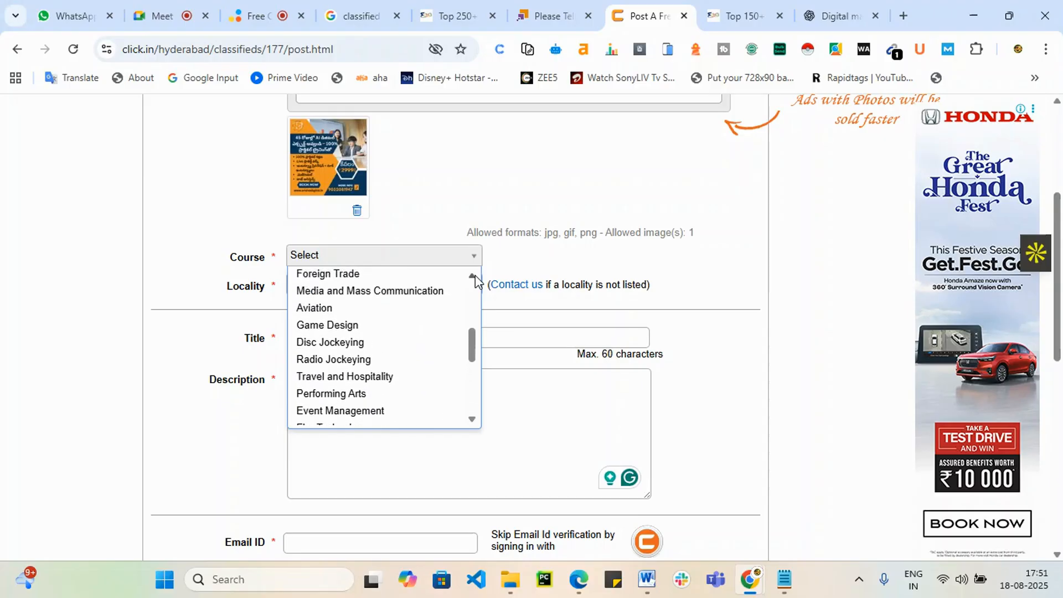
{"action": "left_click", "coordinate": [474, 277]}
{"action": "left_click", "coordinate": [474, 277]}
{"action": "left_click", "coordinate": [474, 276]}
{"action": "left_click", "coordinate": [474, 276]}
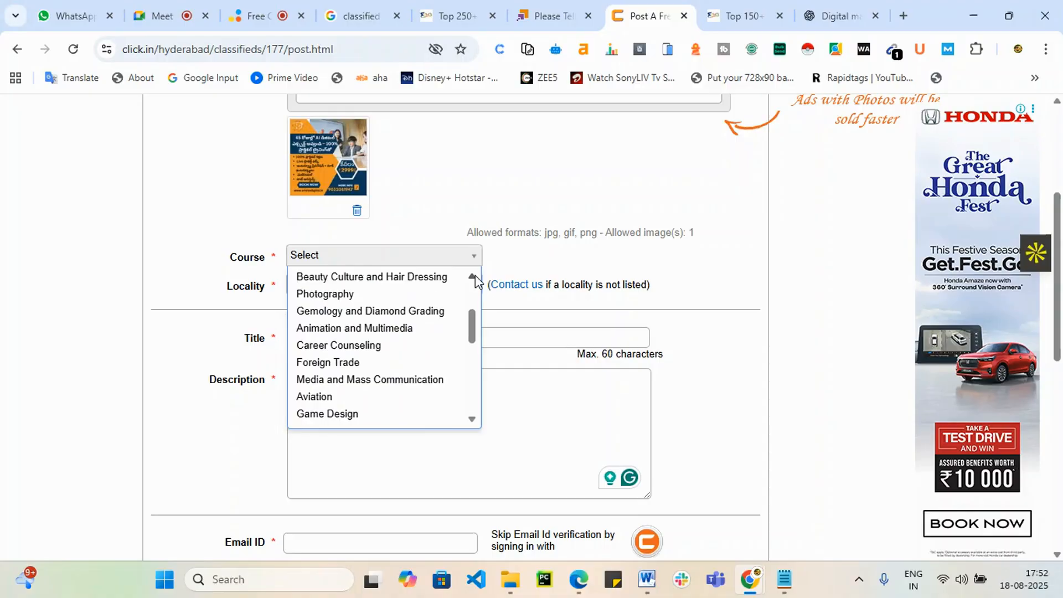
{"action": "left_click", "coordinate": [475, 277]}
{"action": "left_click", "coordinate": [474, 276]}
{"action": "left_click", "coordinate": [474, 276]}
{"action": "left_click", "coordinate": [474, 276]}
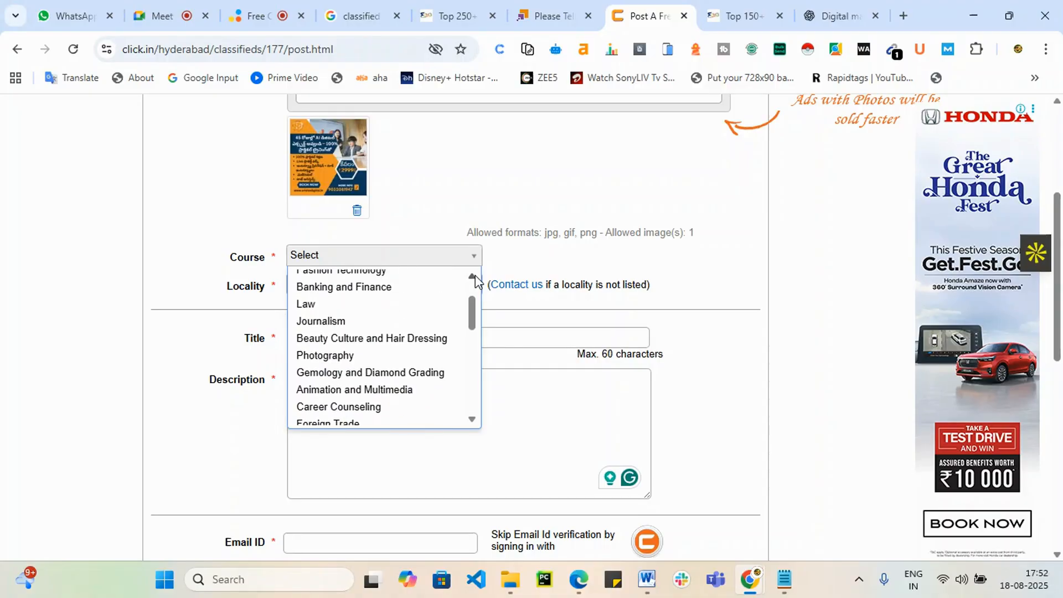
{"action": "left_click", "coordinate": [474, 276]}
{"action": "left_click", "coordinate": [474, 276]}
{"action": "left_click", "coordinate": [474, 277]}
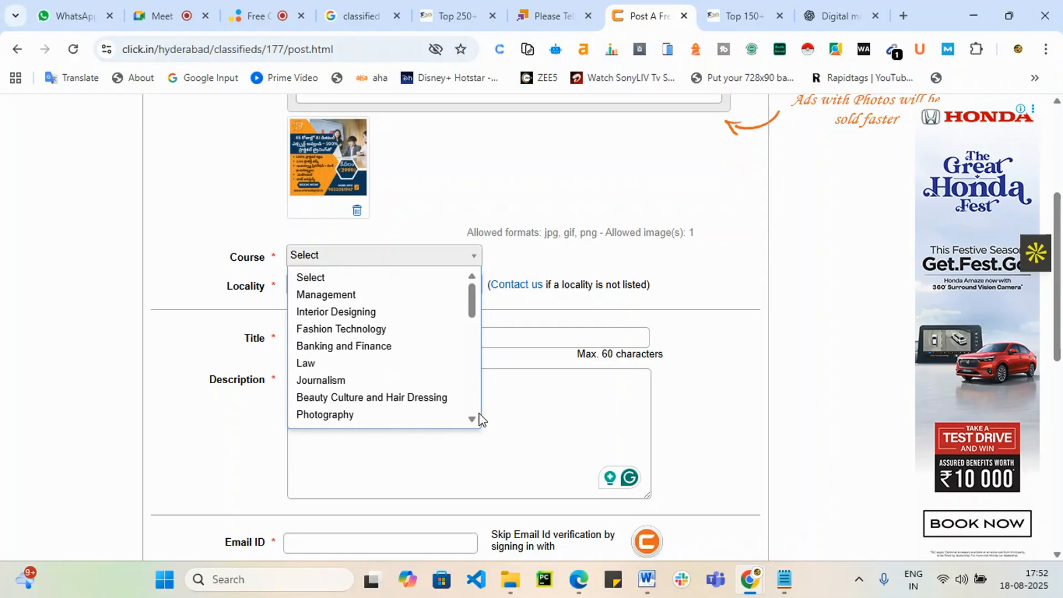
{"action": "scroll", "coordinate": [477, 418], "scroll_direction": "down", "scroll_amount": 2}
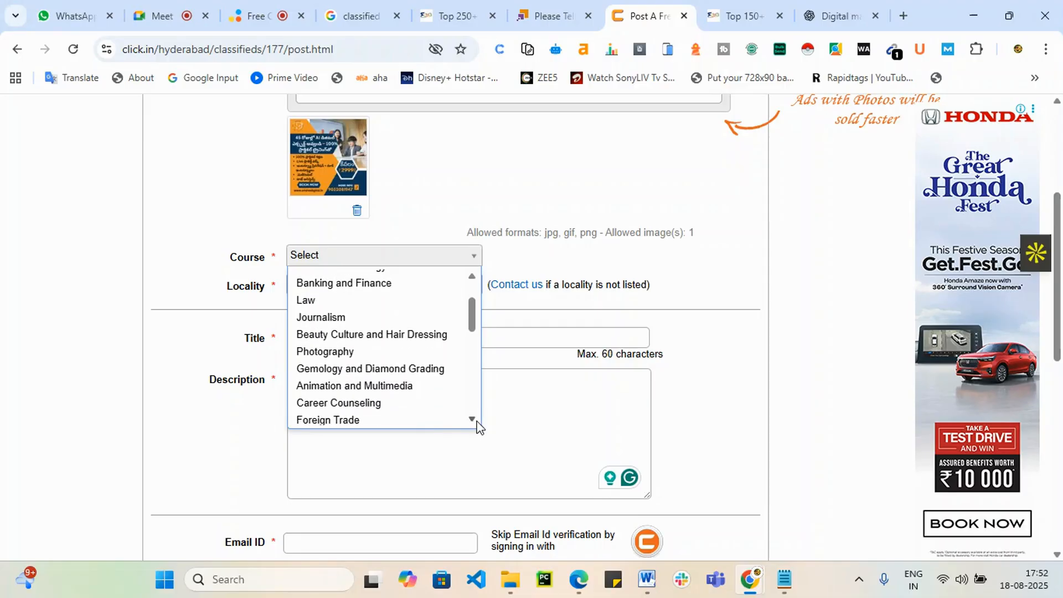
{"action": "scroll", "coordinate": [477, 427], "scroll_direction": "down", "scroll_amount": 1}
{"action": "scroll", "coordinate": [477, 422], "scroll_direction": "down", "scroll_amount": 2}
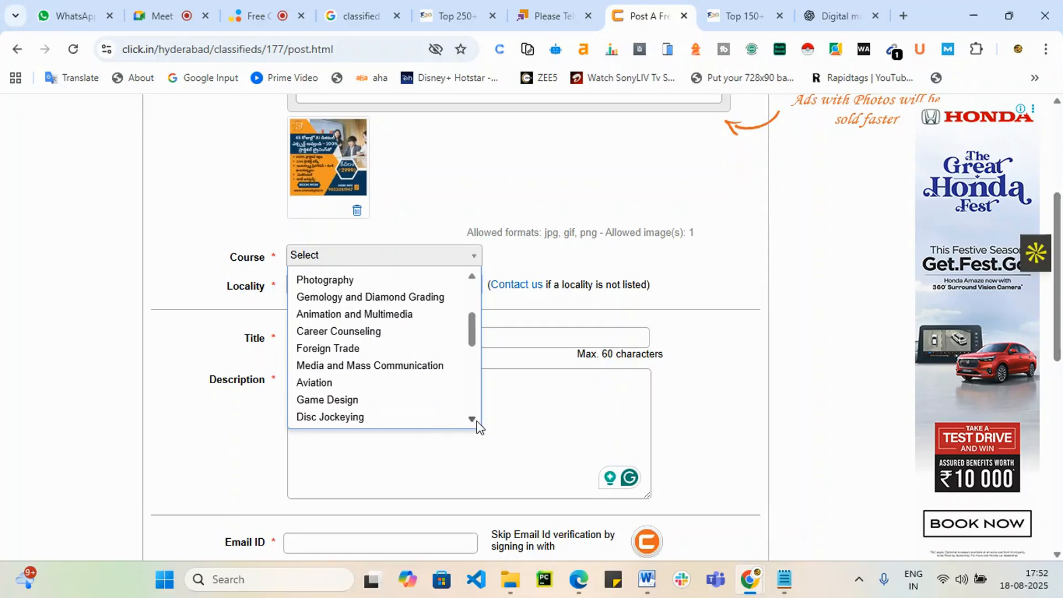
{"action": "scroll", "coordinate": [477, 426], "scroll_direction": "down", "scroll_amount": 3}
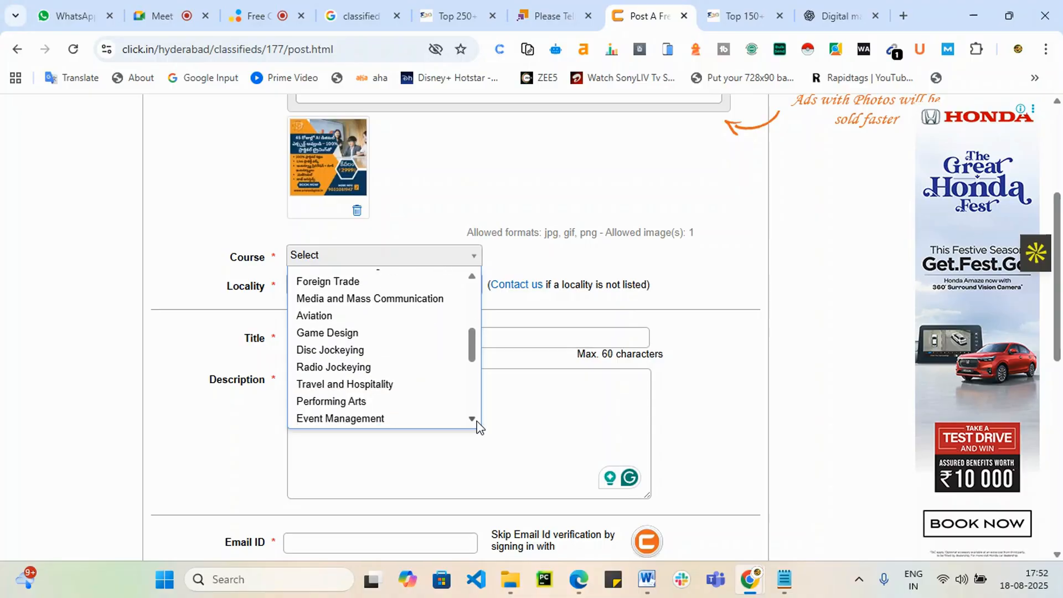
{"action": "scroll", "coordinate": [477, 426], "scroll_direction": "down", "scroll_amount": 2}
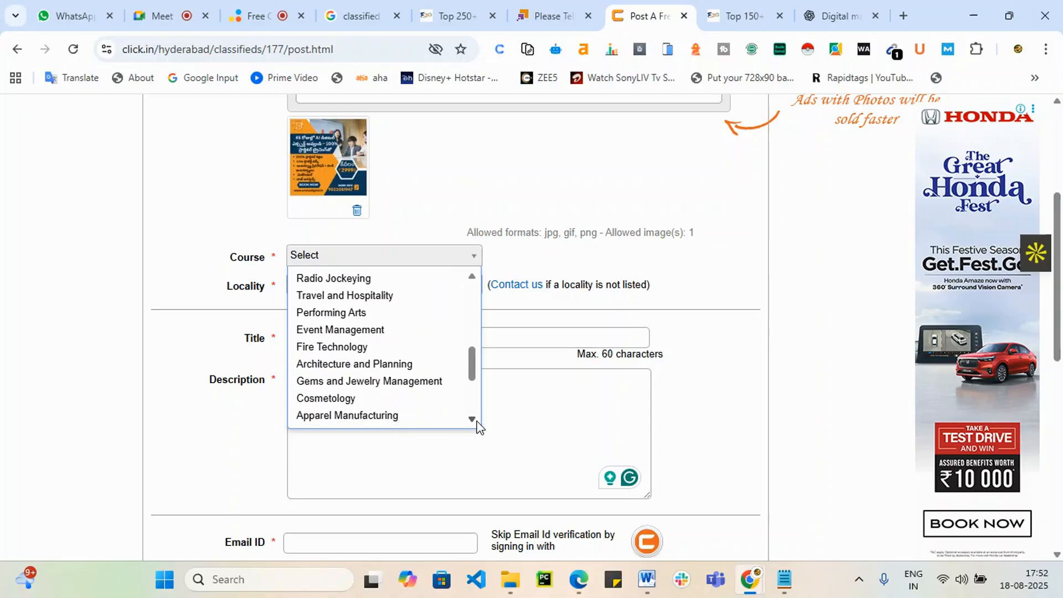
{"action": "scroll", "coordinate": [477, 427], "scroll_direction": "down", "scroll_amount": 4}
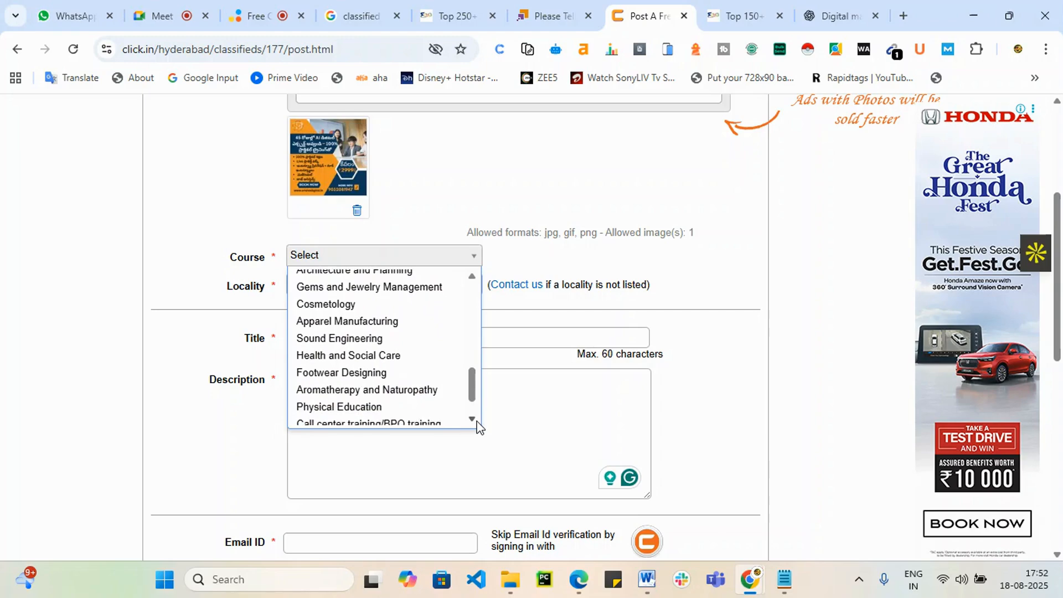
{"action": "scroll", "coordinate": [477, 426], "scroll_direction": "down", "scroll_amount": 1}
{"action": "scroll", "coordinate": [474, 423], "scroll_direction": "down", "scroll_amount": 1}
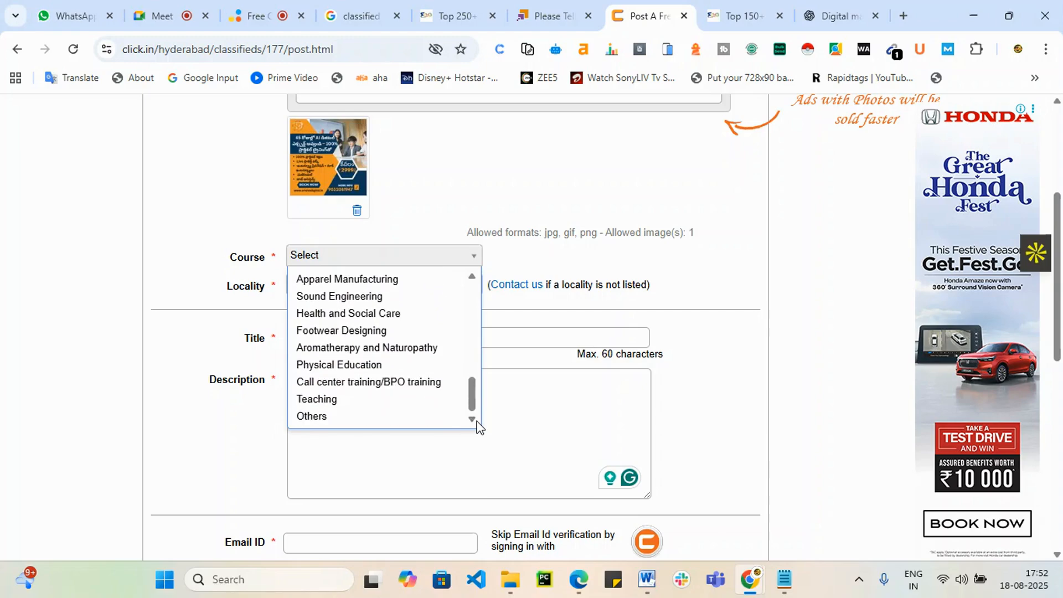
{"action": "left_click", "coordinate": [334, 419]}
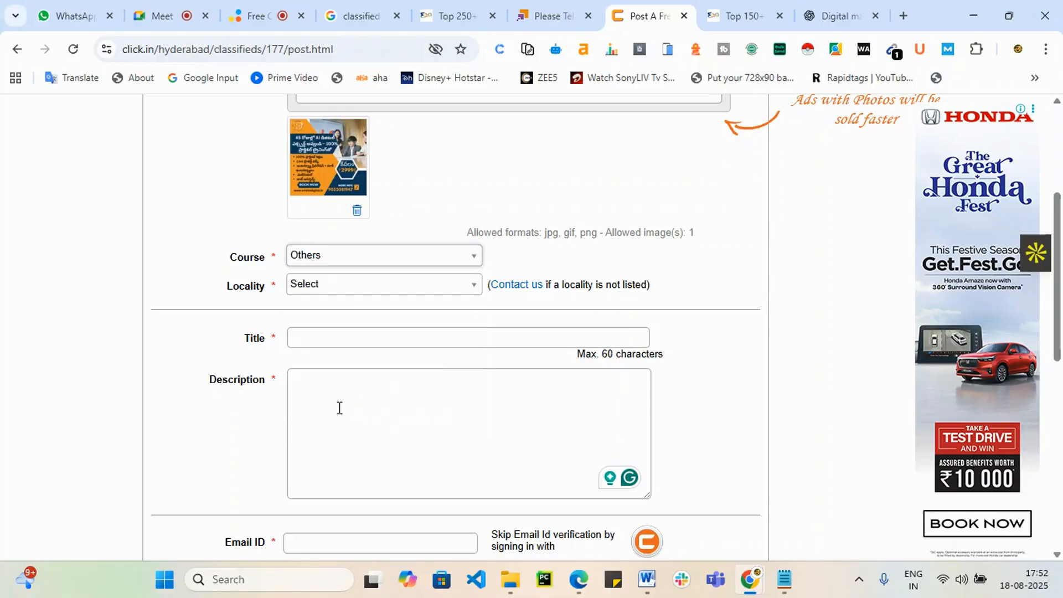
Step: Set the Locality to Ameerpet
{"action": "left_click", "coordinate": [349, 289]}
{"action": "scroll", "coordinate": [381, 417], "scroll_direction": "down", "scroll_amount": 3}
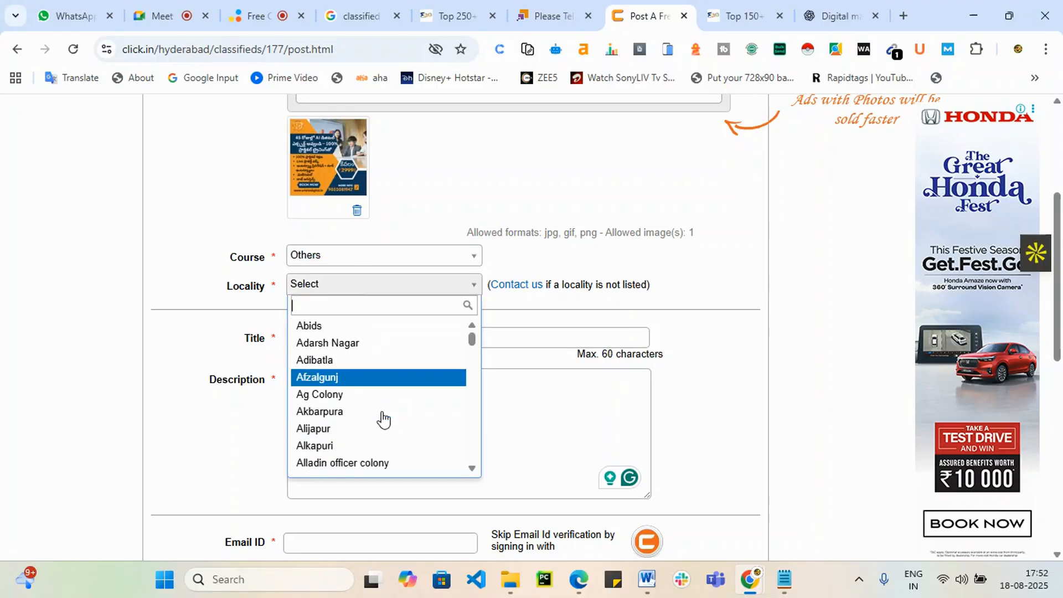
{"action": "scroll", "coordinate": [383, 419], "scroll_direction": "down", "scroll_amount": 1}
{"action": "scroll", "coordinate": [382, 419], "scroll_direction": "up", "scroll_amount": 2}
{"action": "scroll", "coordinate": [382, 419], "scroll_direction": "down", "scroll_amount": 5}
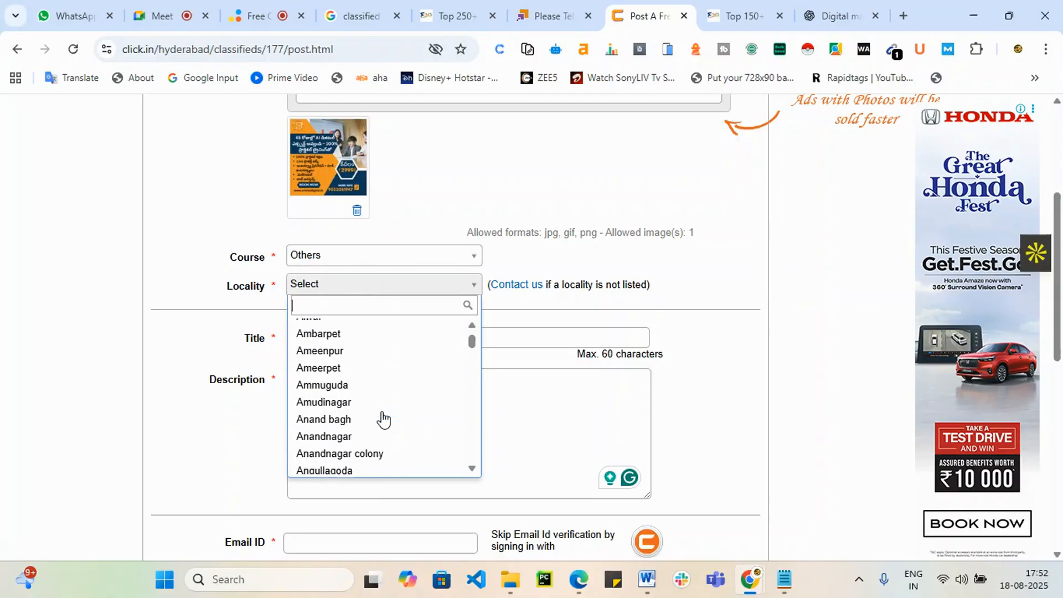
{"action": "scroll", "coordinate": [382, 420], "scroll_direction": "up", "scroll_amount": 2}
{"action": "scroll", "coordinate": [383, 420], "scroll_direction": "down", "scroll_amount": 3}
{"action": "scroll", "coordinate": [382, 420], "scroll_direction": "up", "scroll_amount": 1}
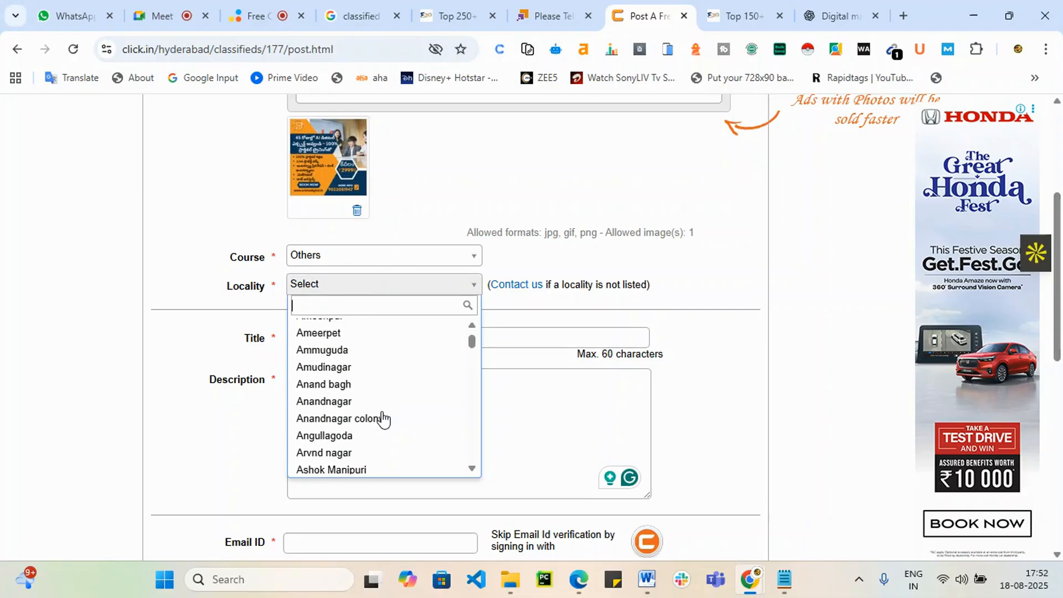
{"action": "scroll", "coordinate": [383, 419], "scroll_direction": "up", "scroll_amount": 2}
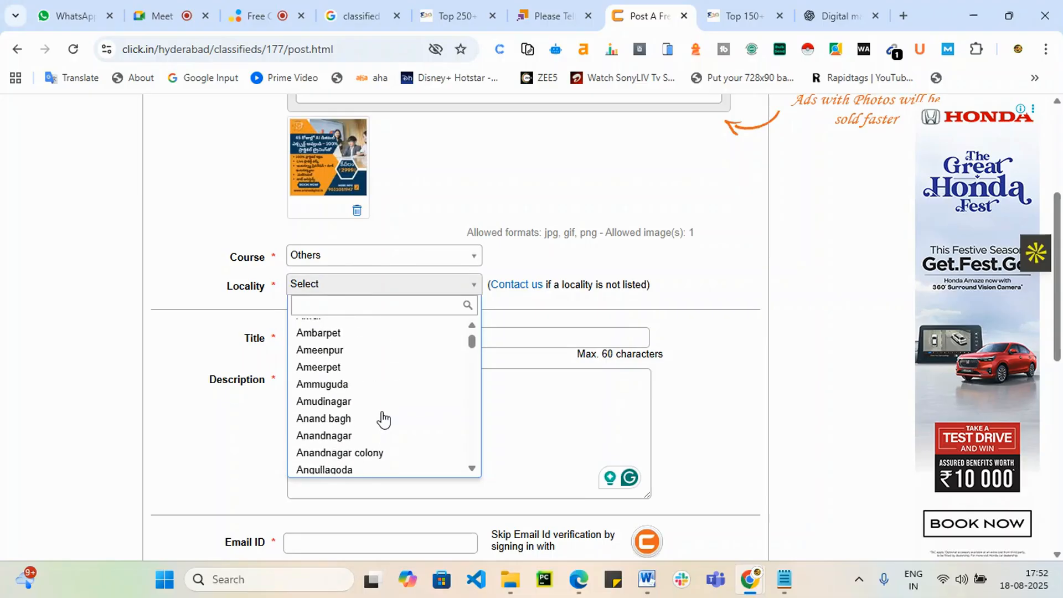
{"action": "left_click", "coordinate": [349, 368]}
Step: Paste the copied Digital Marketing headline as the ad title
{"action": "scroll", "coordinate": [353, 376], "scroll_direction": "down", "scroll_amount": 3}
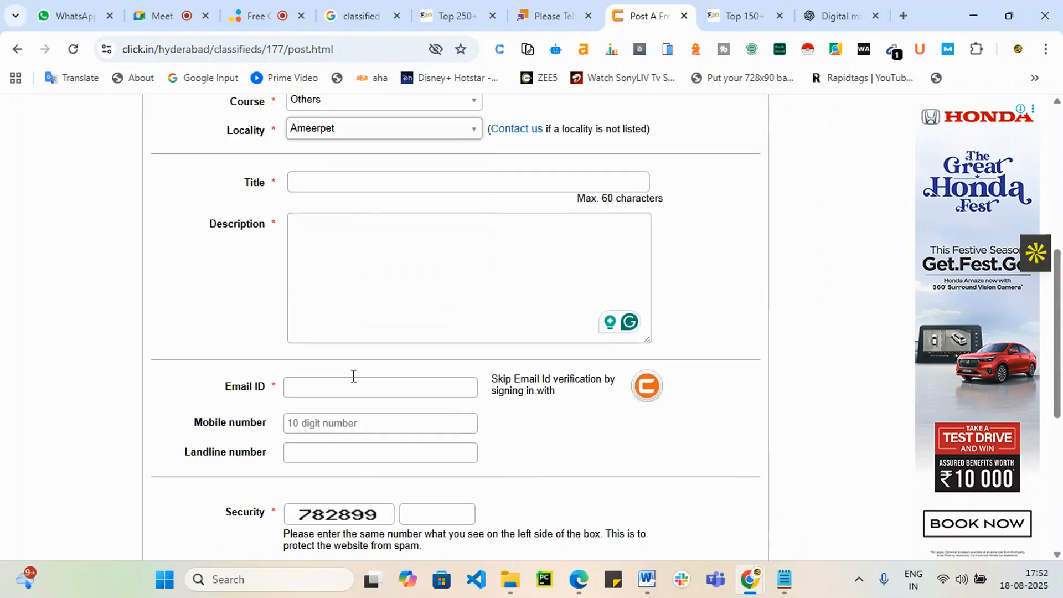
{"action": "left_click", "coordinate": [349, 187]}
{"action": "type", "text": "Learn Digital Marketing Online  Become a Certified Profe"}
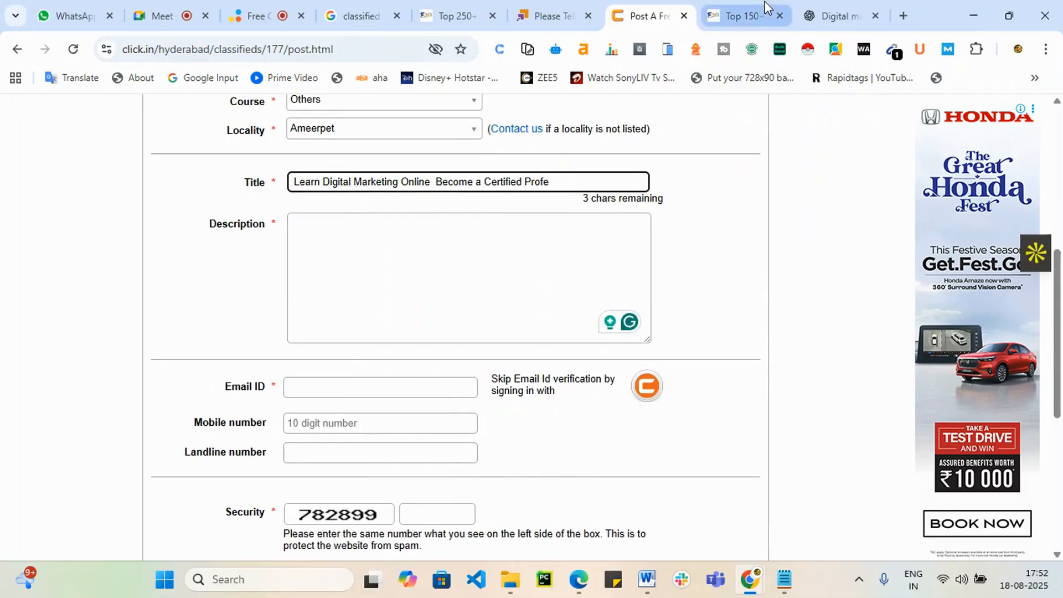
Step: Copy the ad body from ChatGPT and paste it as the ad description
{"action": "left_click", "coordinate": [838, 15]}
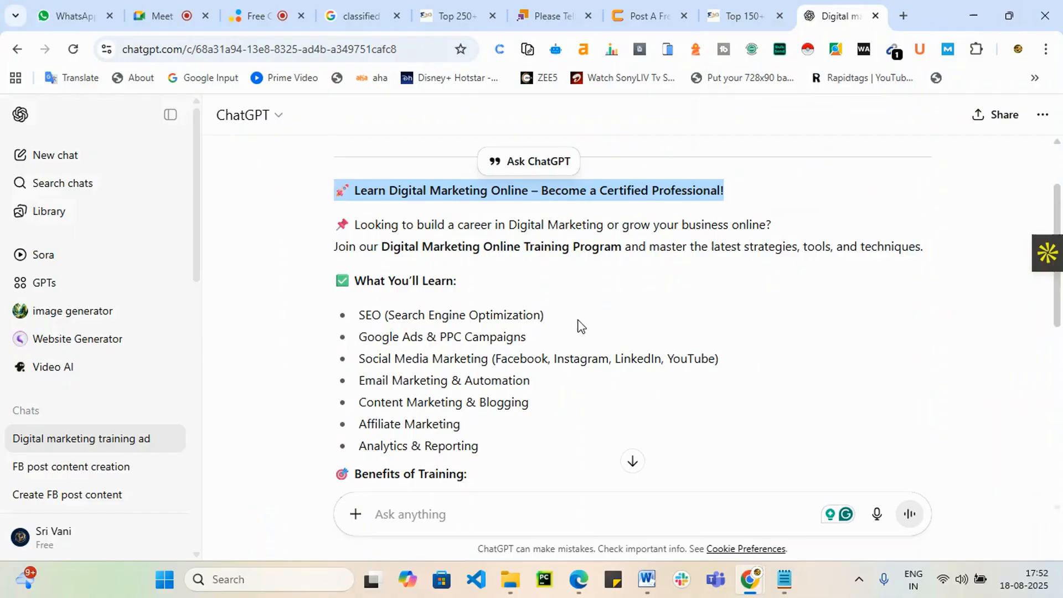
{"action": "mouse_move", "coordinate": [372, 224]}
{"action": "left_mouse_down"}
{"action": "mouse_move", "coordinate": [496, 444]}
{"action": "mouse_move", "coordinate": [377, 354]}
{"action": "mouse_move", "coordinate": [355, 227]}
{"action": "left_mouse_up"}
{"action": "left_click", "coordinate": [497, 446]}
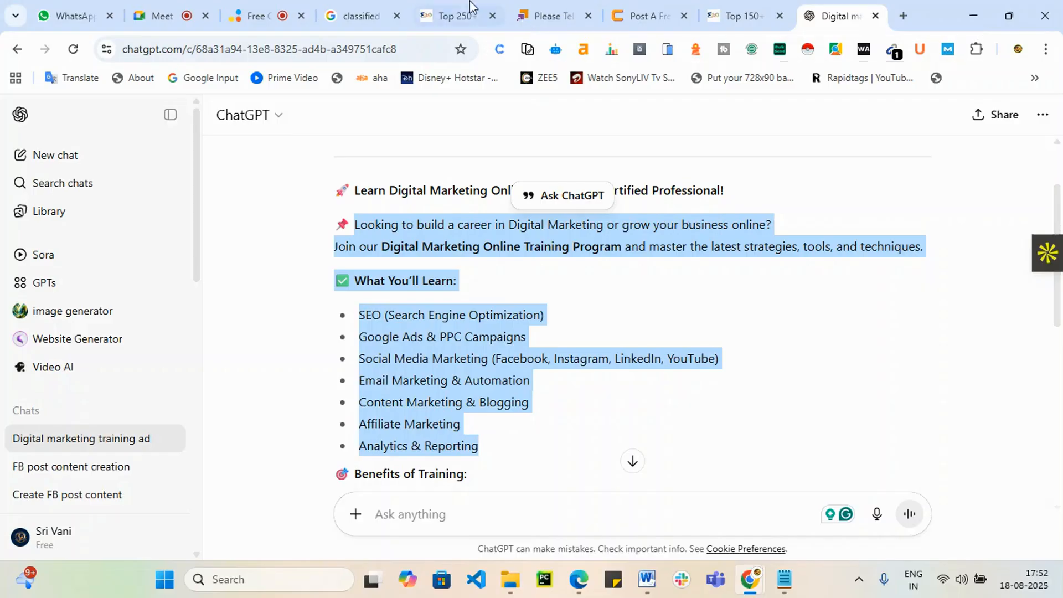
{"action": "left_click", "coordinate": [643, 15]}
{"action": "left_click", "coordinate": [366, 253]}
{"action": "key", "text": "ctrl+v"}
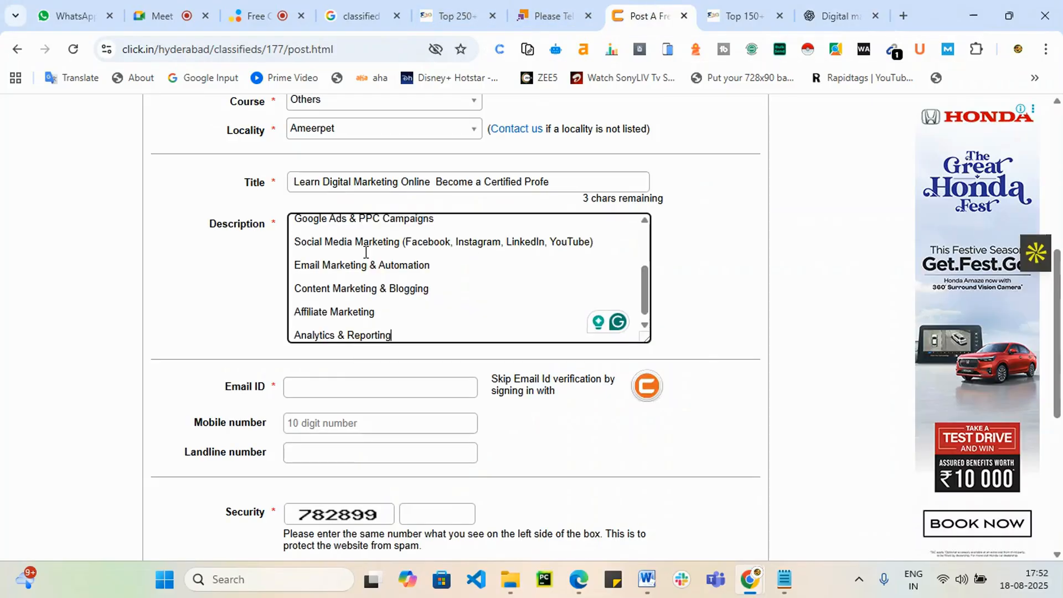
{"action": "scroll", "coordinate": [425, 320], "scroll_direction": "down", "scroll_amount": 1}
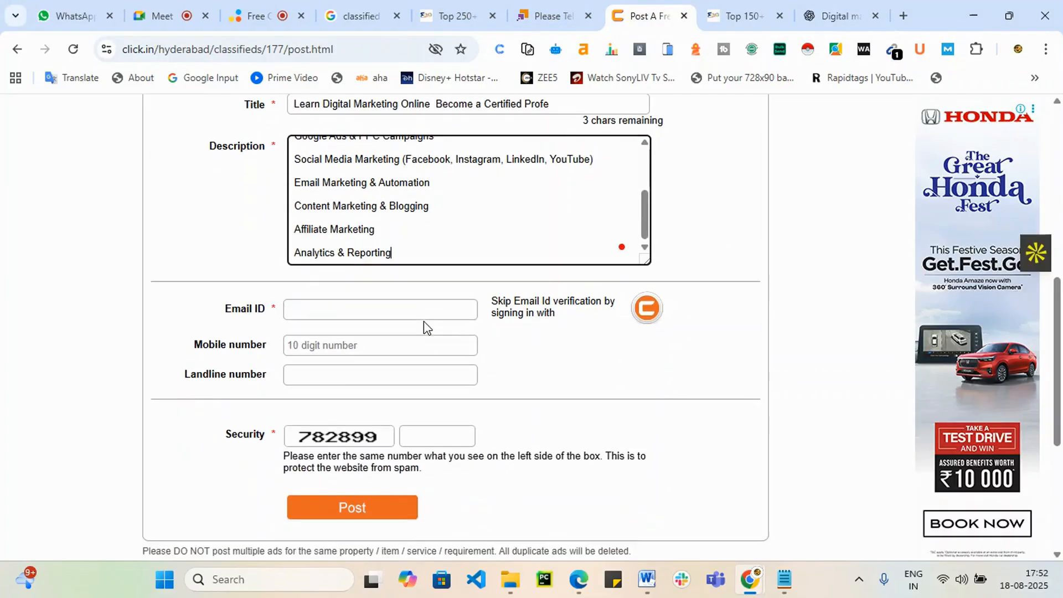
Step: Review the Content Marketing and Affiliate Marketing lines in the pasted description
{"action": "left_click", "coordinate": [408, 244]}
{"action": "left_click_drag", "start_coordinate": [324, 239], "coordinate": [294, 190]}
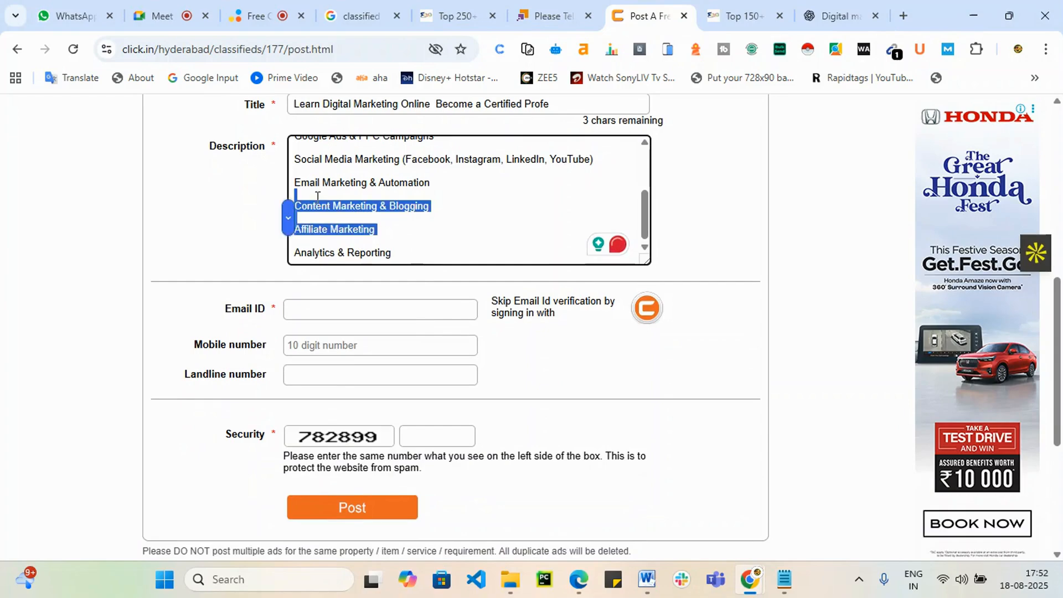
{"action": "left_click", "coordinate": [434, 252]}
Step: Enter the saved contact e-mail, mobile number and security number, then post the ad
{"action": "left_click", "coordinate": [339, 311]}
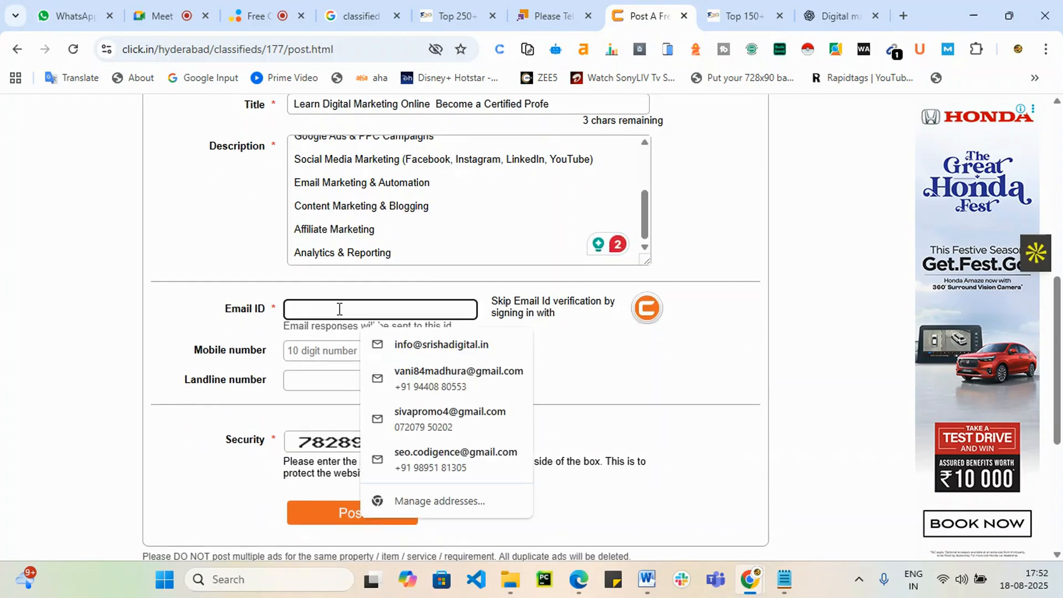
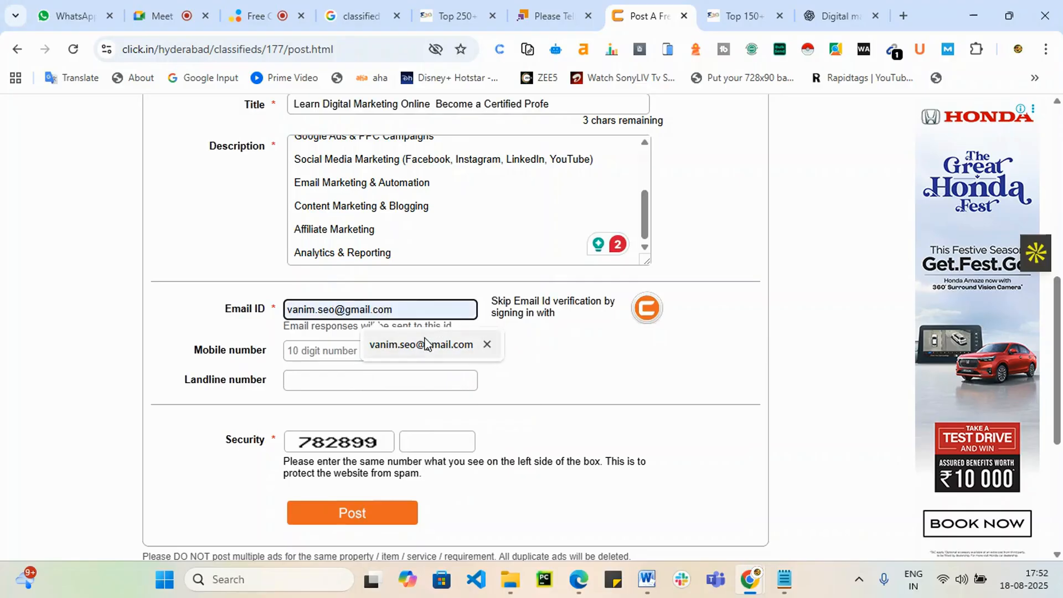
{"action": "left_click", "coordinate": [427, 347]}
{"action": "left_click", "coordinate": [382, 352]}
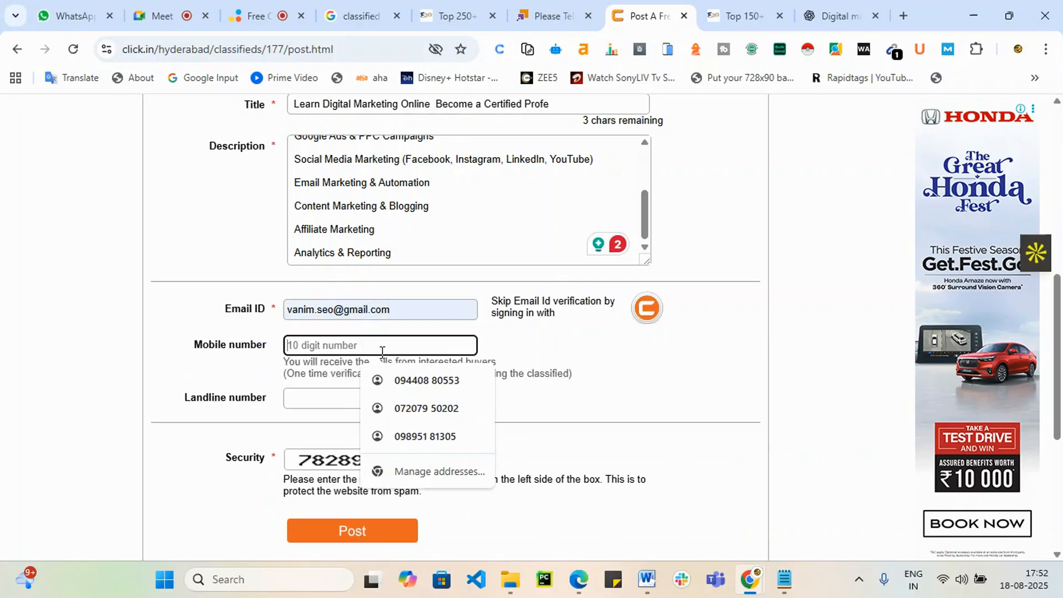
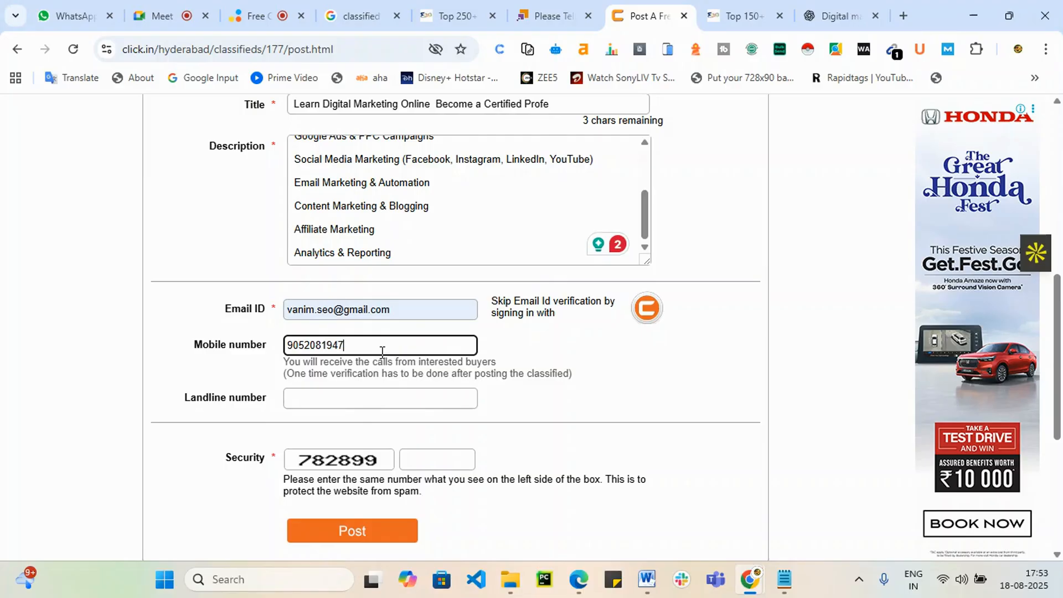
{"action": "left_click", "coordinate": [429, 462]}
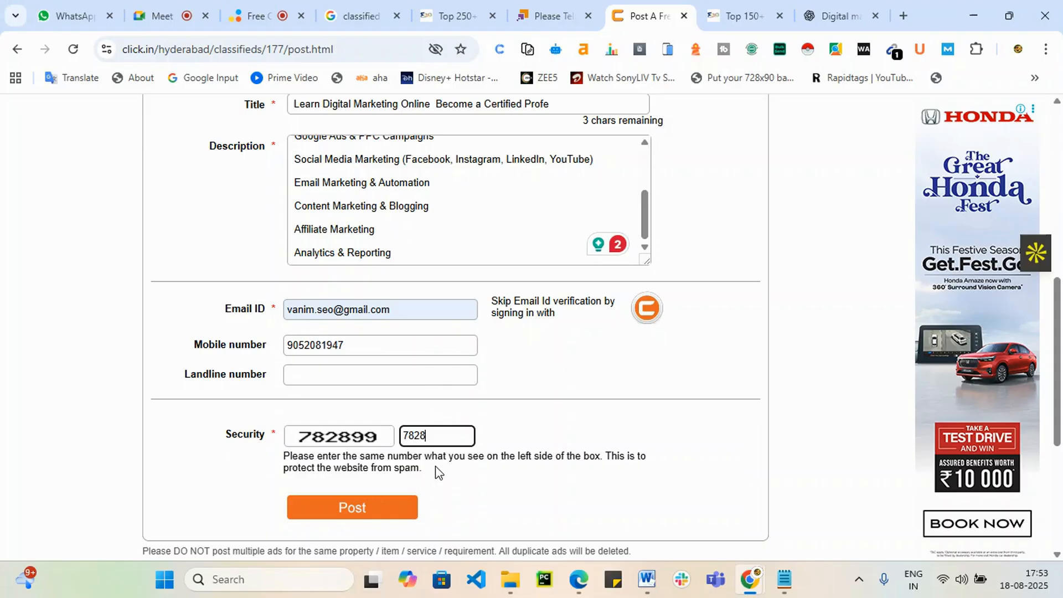
{"action": "left_click", "coordinate": [379, 514]}
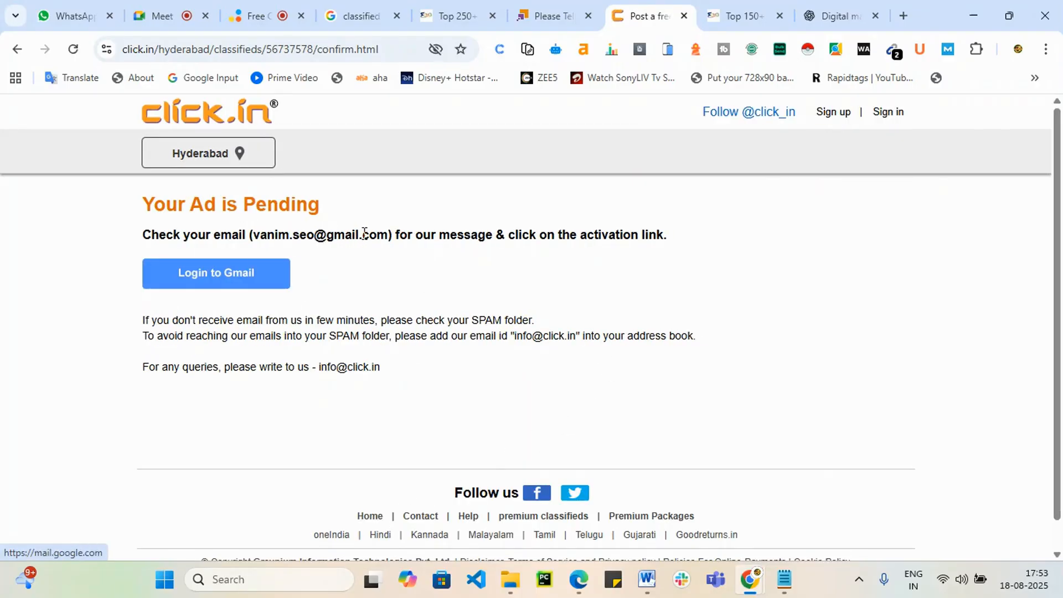
Step: Close the clickindia tab and open adpost.com from row 23 of the seoworld list
{"action": "left_click", "coordinate": [555, 10]}
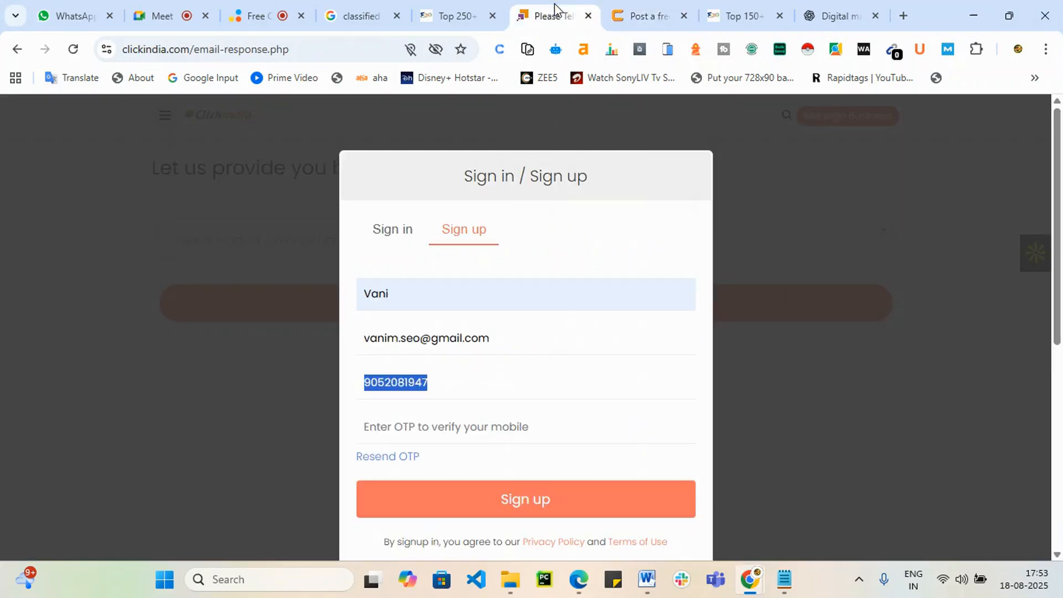
{"action": "left_click", "coordinate": [589, 15]}
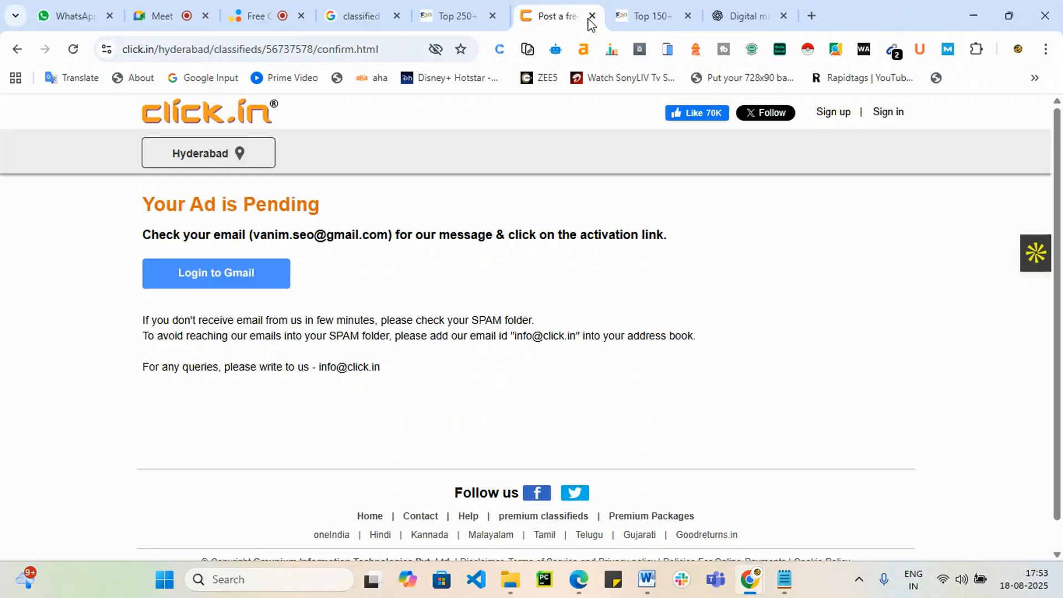
{"action": "left_click", "coordinate": [464, 11]}
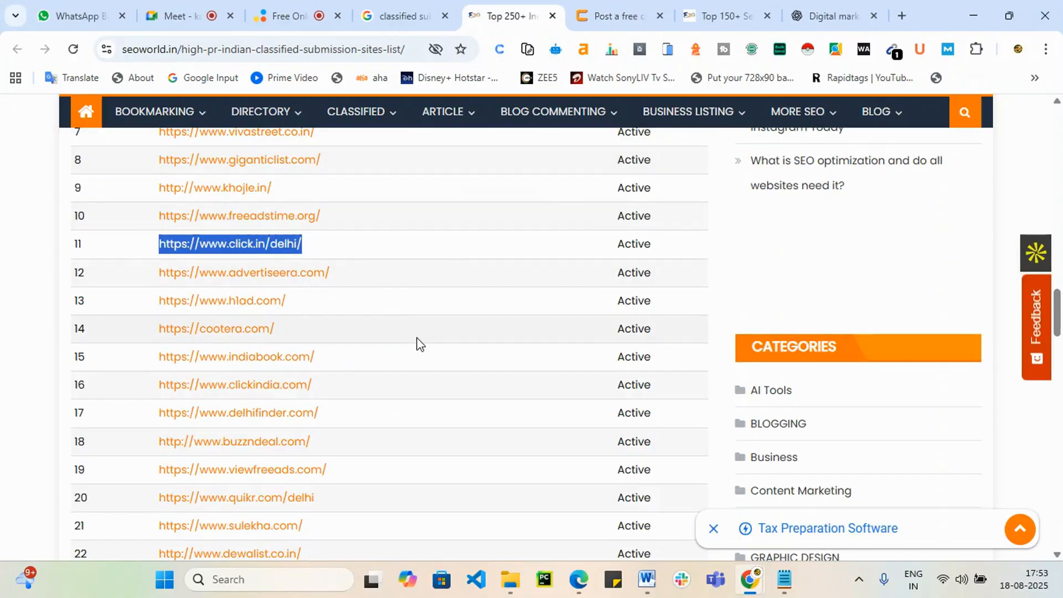
{"action": "scroll", "coordinate": [375, 465], "scroll_direction": "down", "scroll_amount": 4}
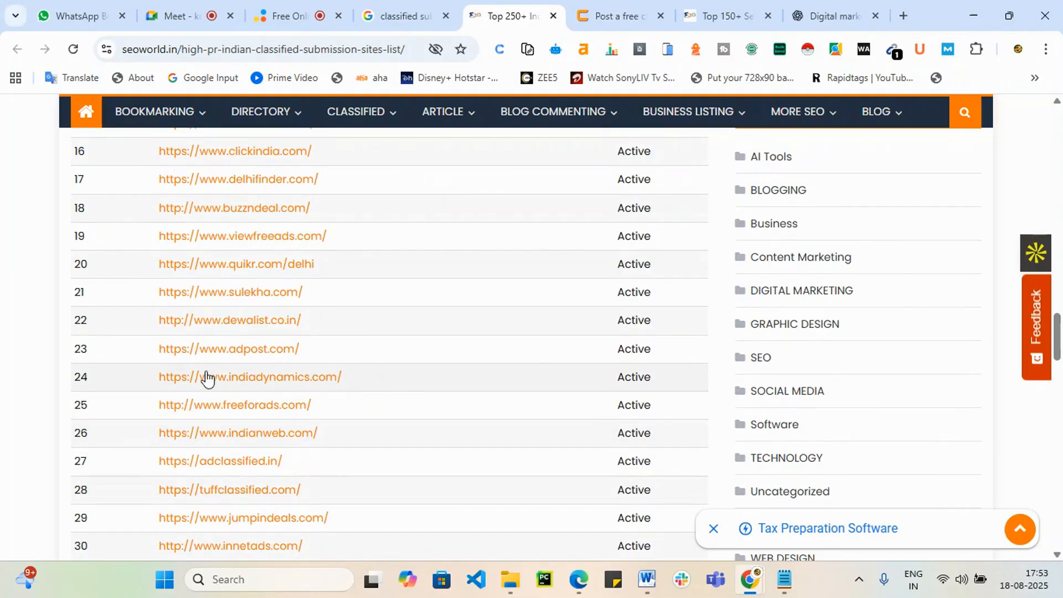
{"action": "left_click_drag", "start_coordinate": [298, 350], "coordinate": [159, 350]}
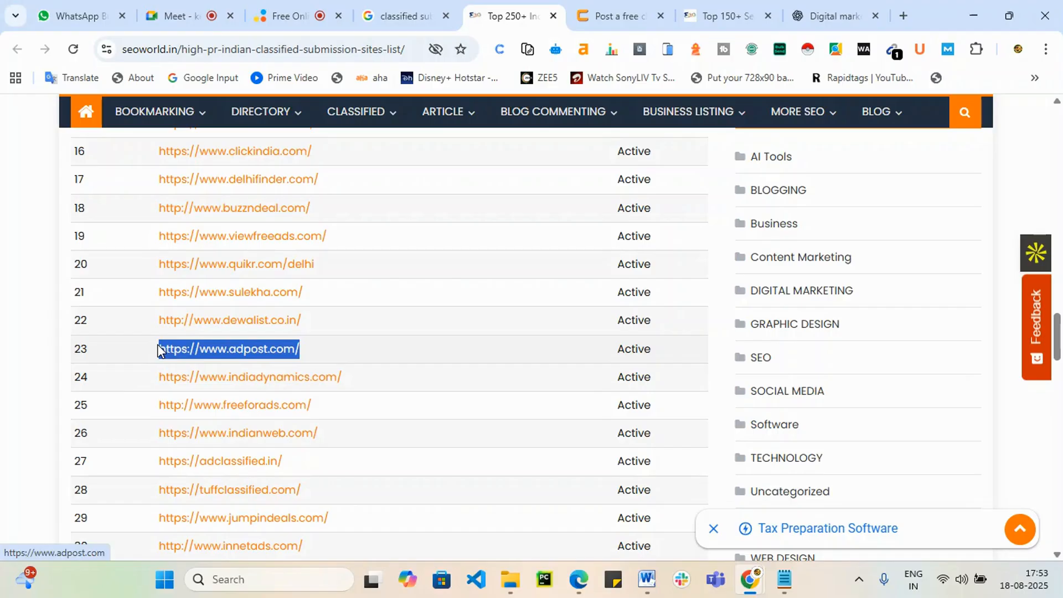
{"action": "right_click", "coordinate": [210, 338]}
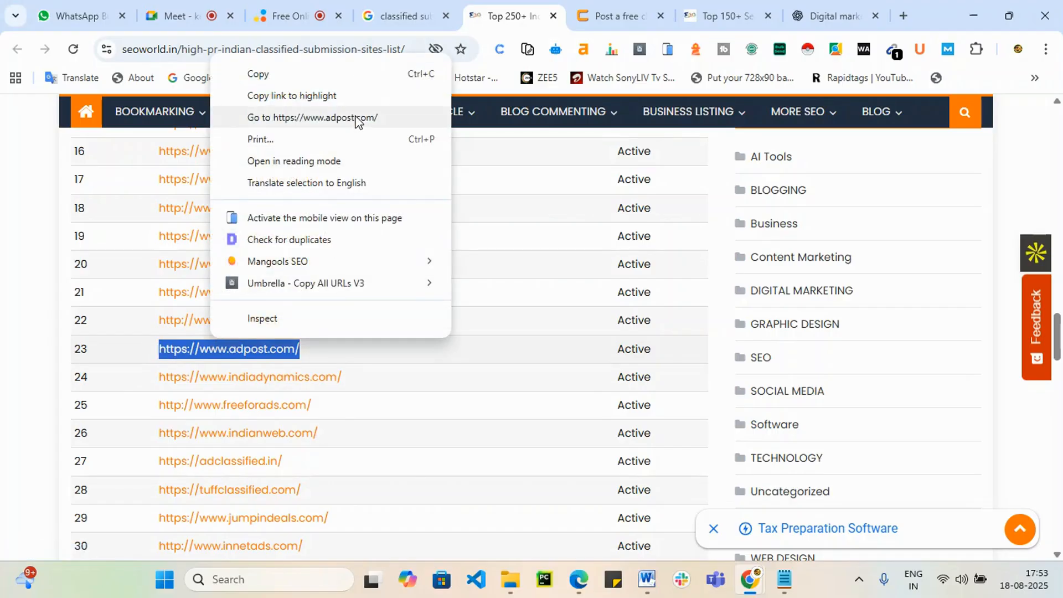
{"action": "left_click", "coordinate": [357, 117]}
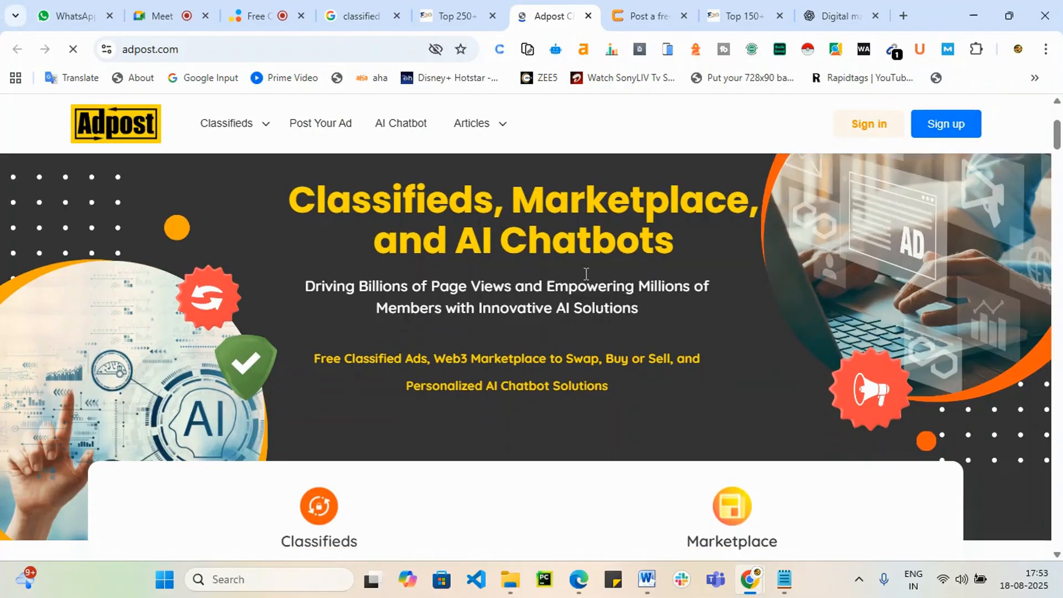
Step: Review the saved ad text, the ChatGPT draft's phone and website placeholders, and the pending click.in ad
{"action": "scroll", "coordinate": [570, 326], "scroll_direction": "down", "scroll_amount": 10}
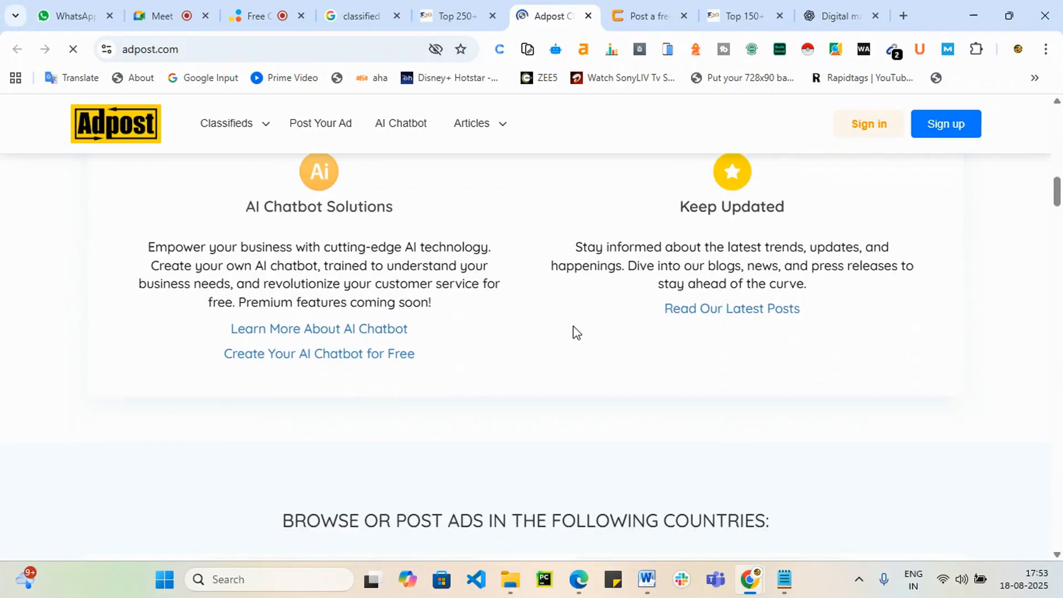
{"action": "scroll", "coordinate": [722, 504], "scroll_direction": "down", "scroll_amount": 15}
{"action": "left_click", "coordinate": [786, 579]}
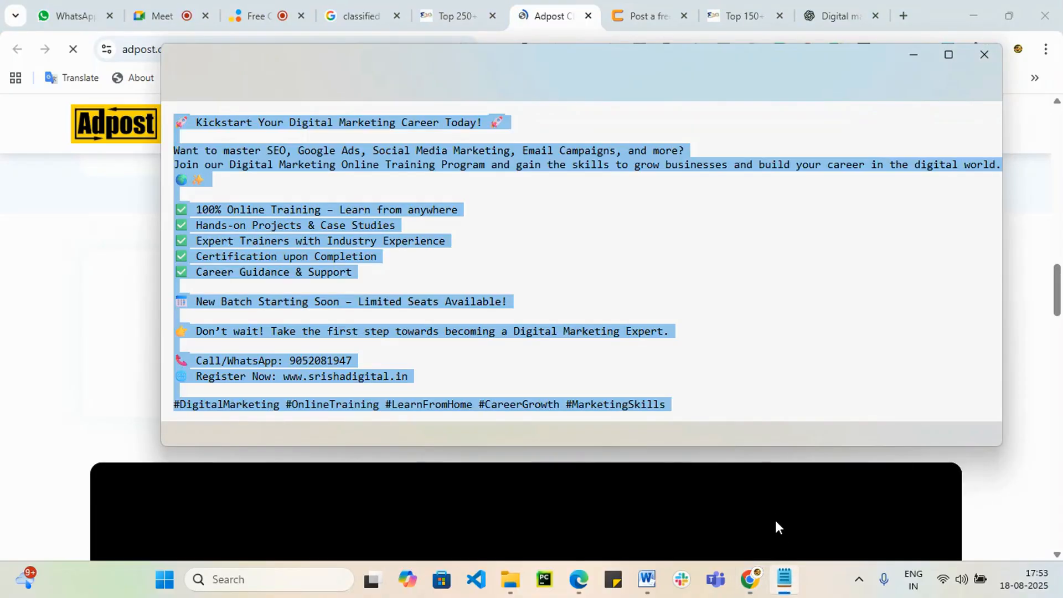
{"action": "left_click", "coordinate": [912, 52]}
{"action": "left_click", "coordinate": [825, 7]}
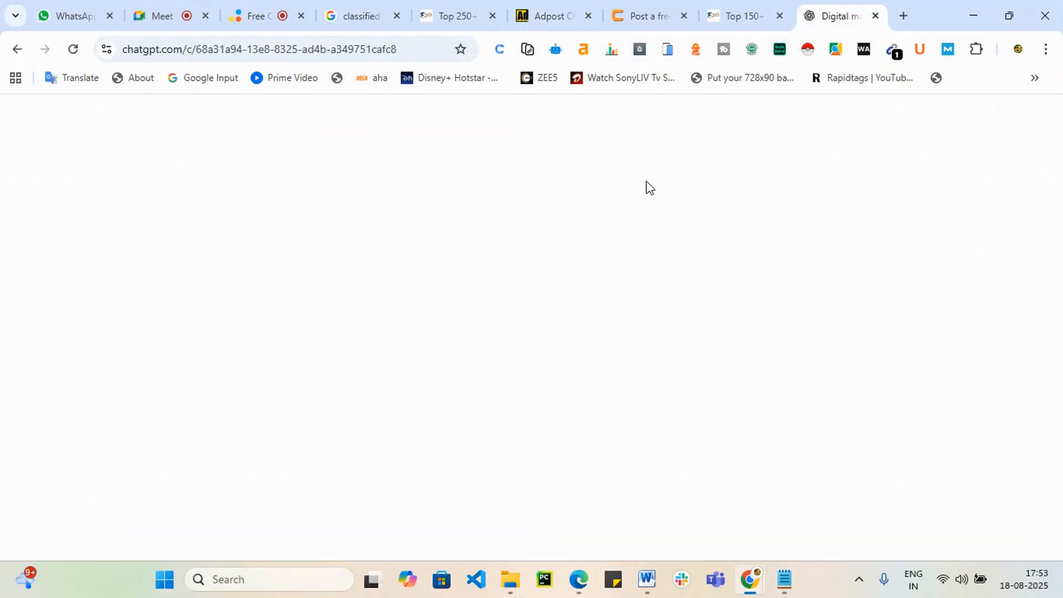
{"action": "scroll", "coordinate": [481, 408], "scroll_direction": "down", "scroll_amount": 5}
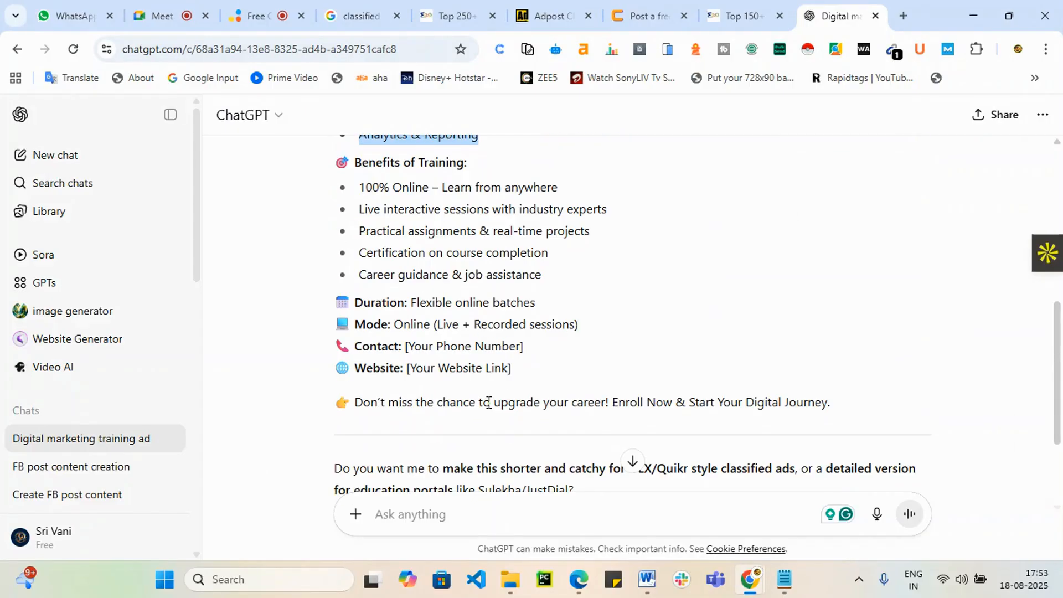
{"action": "left_click_drag", "start_coordinate": [406, 340], "coordinate": [547, 348]}
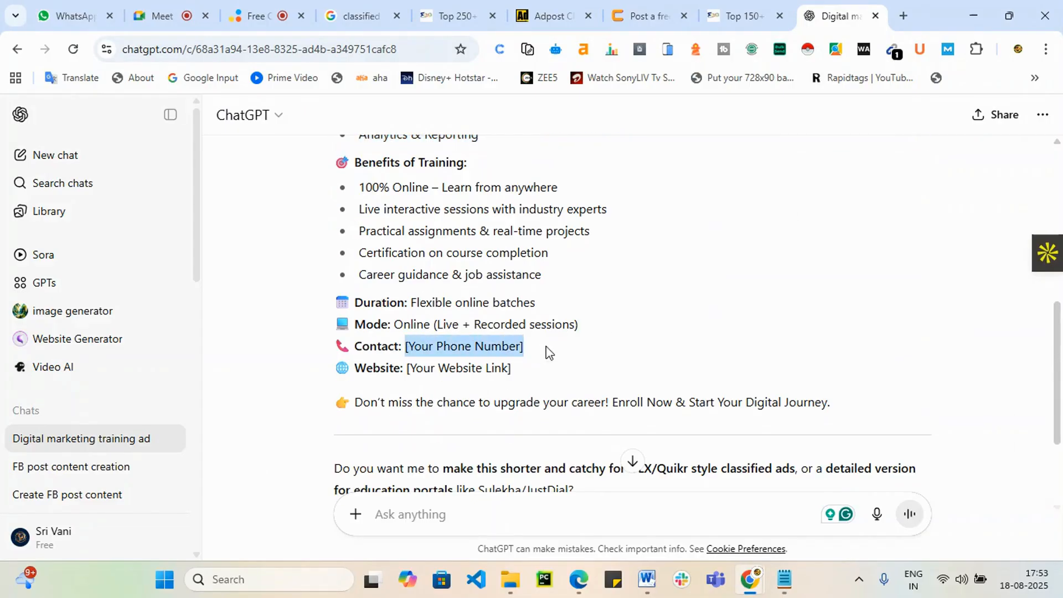
{"action": "left_click_drag", "start_coordinate": [409, 368], "coordinate": [443, 346]}
{"action": "left_click", "coordinate": [623, 374]}
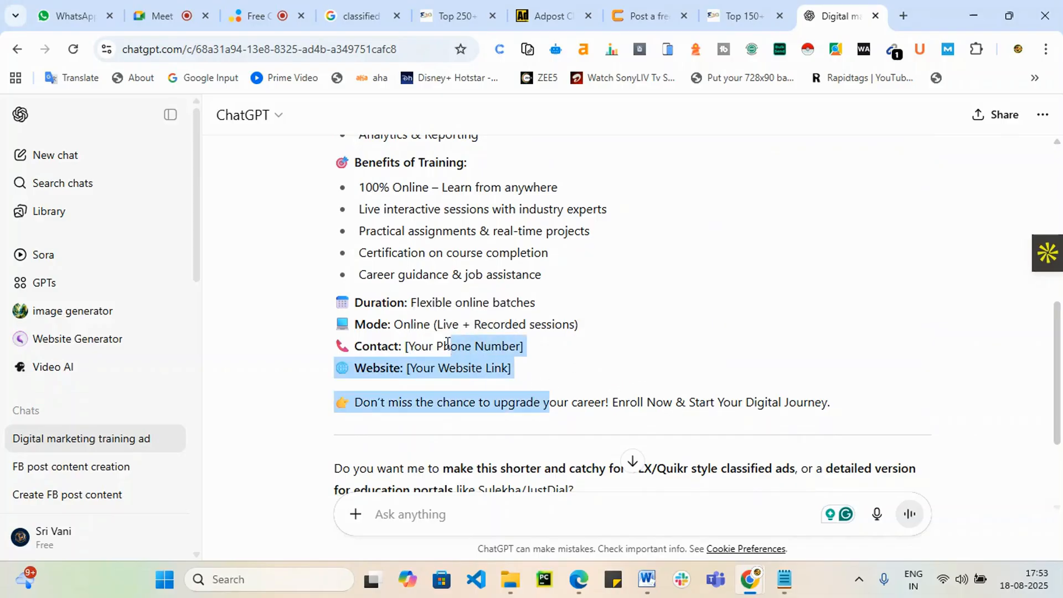
{"action": "left_click", "coordinate": [683, 7]}
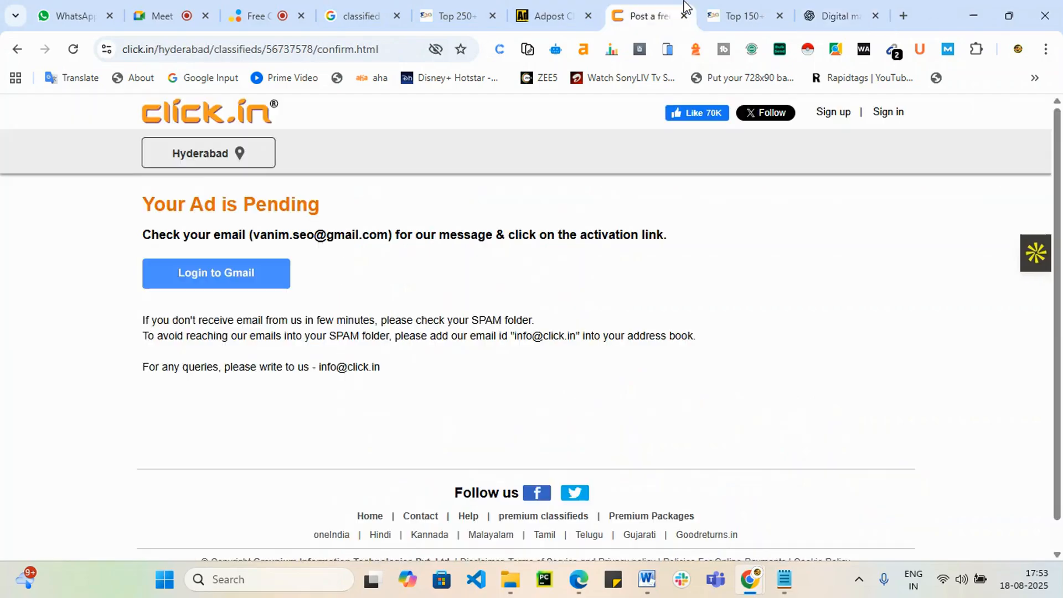
{"action": "left_click", "coordinate": [572, 7]}
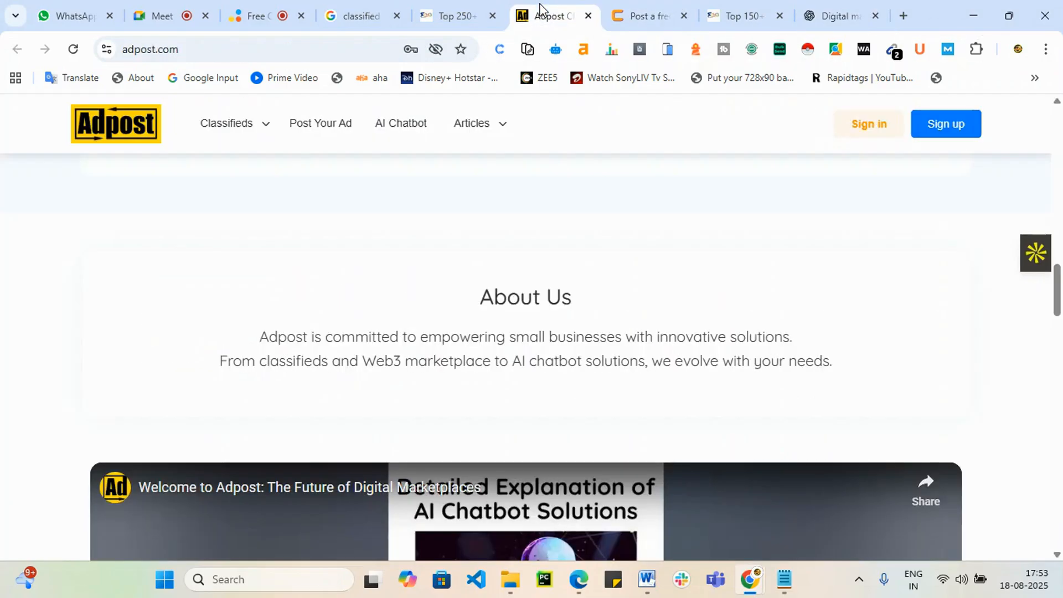
Step: Start an Adpost ad in India under the Employment category
{"action": "mouse_move", "coordinate": [455, 149]}
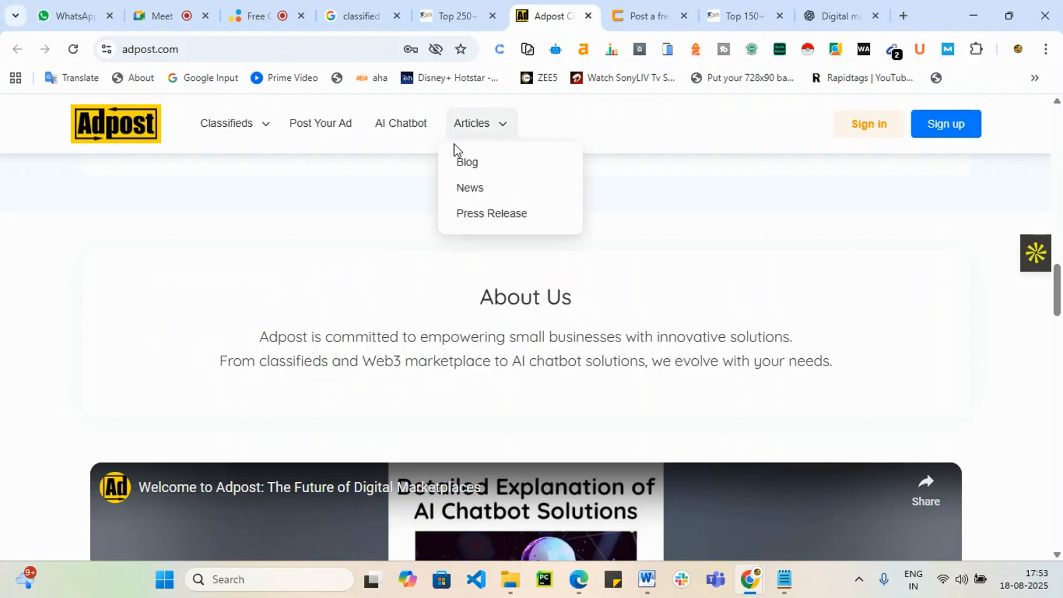
{"action": "left_click", "coordinate": [330, 124]}
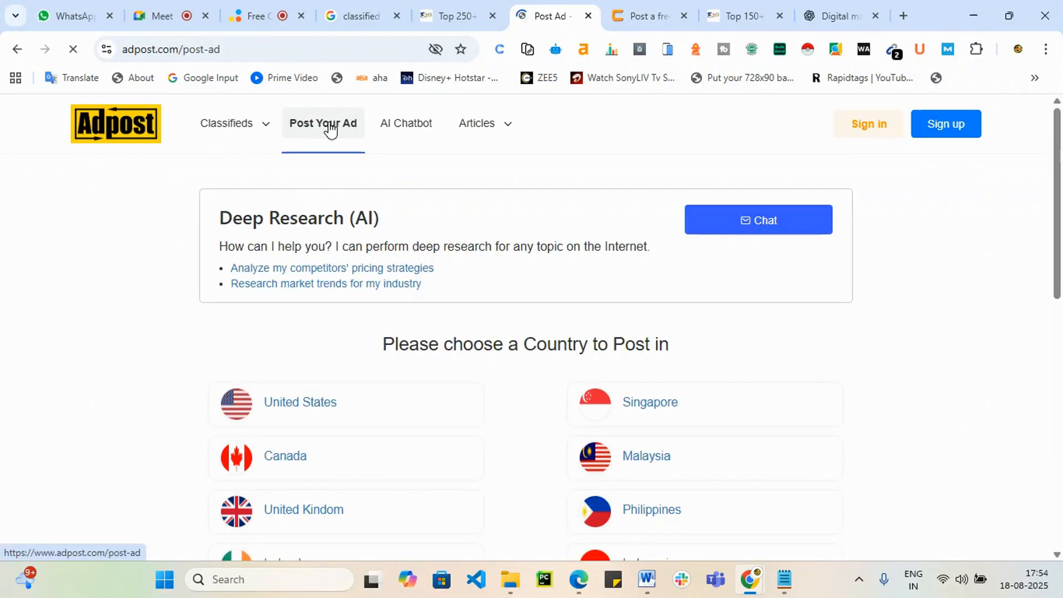
{"action": "scroll", "coordinate": [381, 391], "scroll_direction": "down", "scroll_amount": 7}
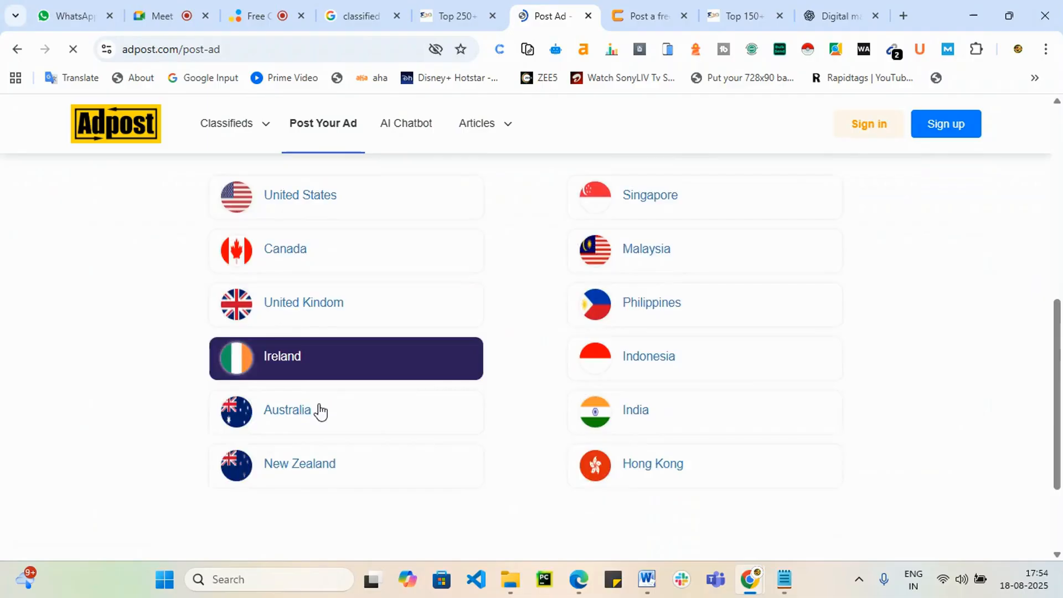
{"action": "scroll", "coordinate": [505, 386], "scroll_direction": "up", "scroll_amount": 2}
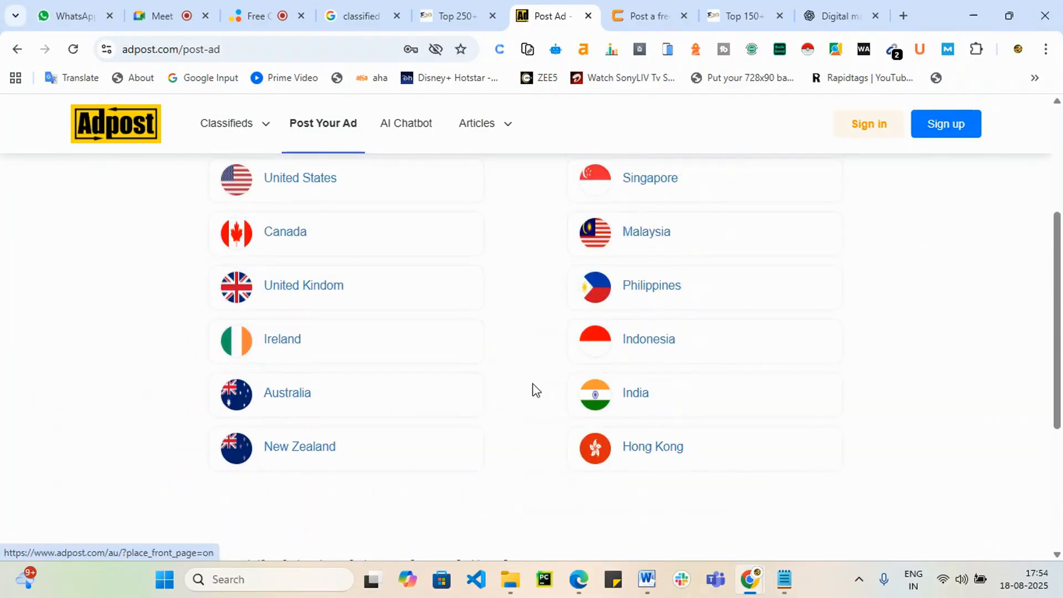
{"action": "left_click", "coordinate": [642, 393]}
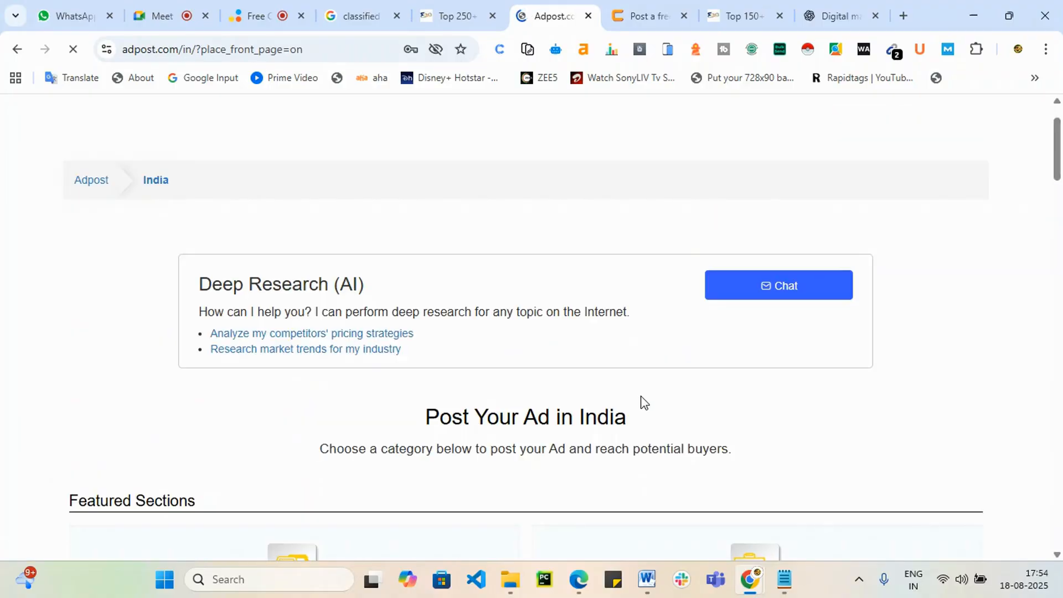
{"action": "scroll", "coordinate": [583, 439], "scroll_direction": "down", "scroll_amount": 5}
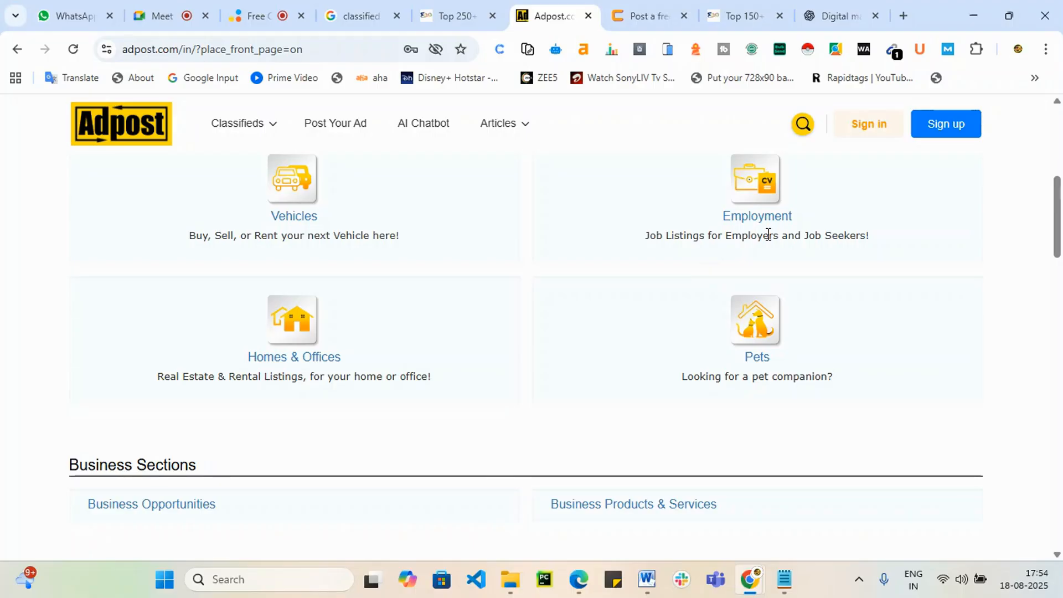
{"action": "scroll", "coordinate": [745, 439], "scroll_direction": "down", "scroll_amount": 3}
{"action": "scroll", "coordinate": [745, 439], "scroll_direction": "down", "scroll_amount": 3}
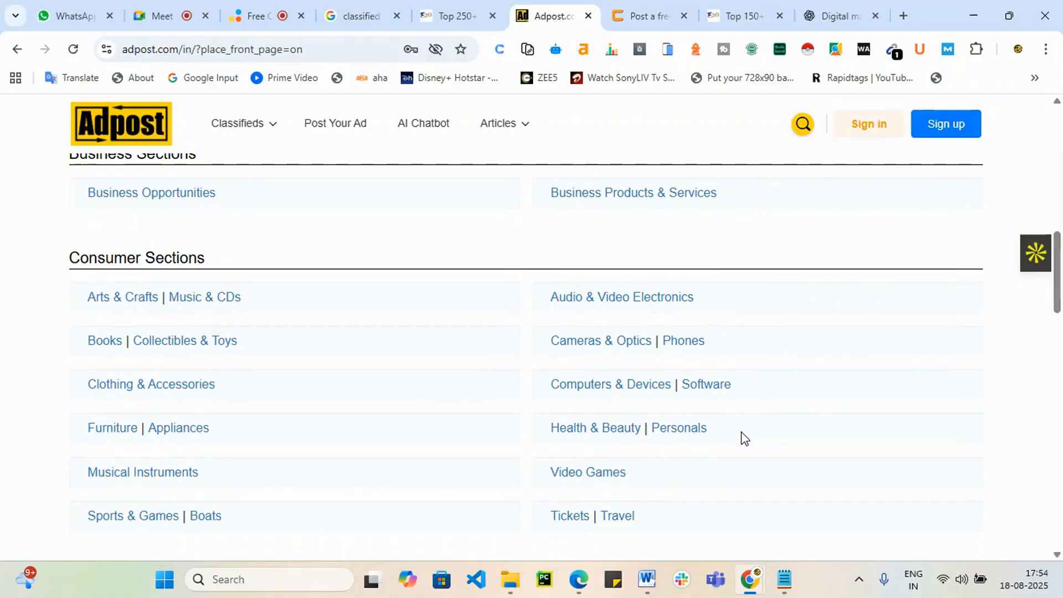
{"action": "scroll", "coordinate": [660, 436], "scroll_direction": "down", "scroll_amount": 2}
{"action": "scroll", "coordinate": [667, 351], "scroll_direction": "up", "scroll_amount": 10}
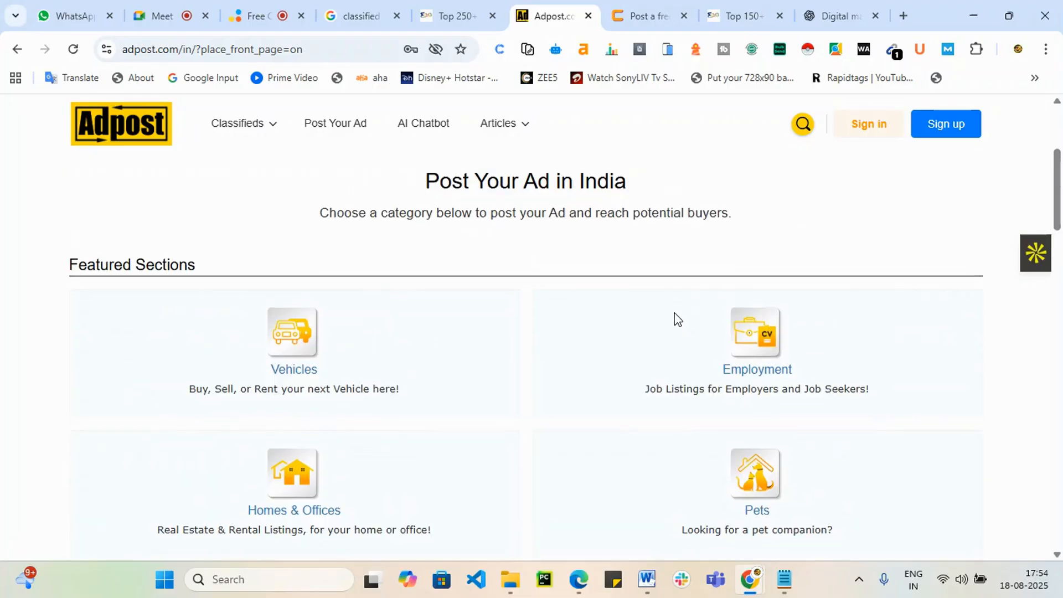
{"action": "left_click", "coordinate": [752, 375]}
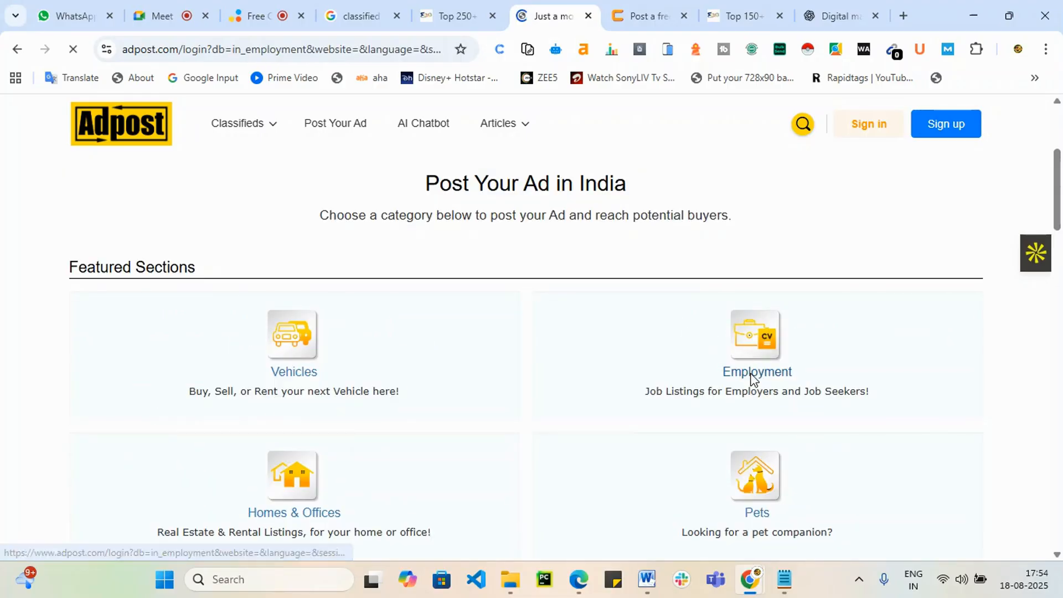
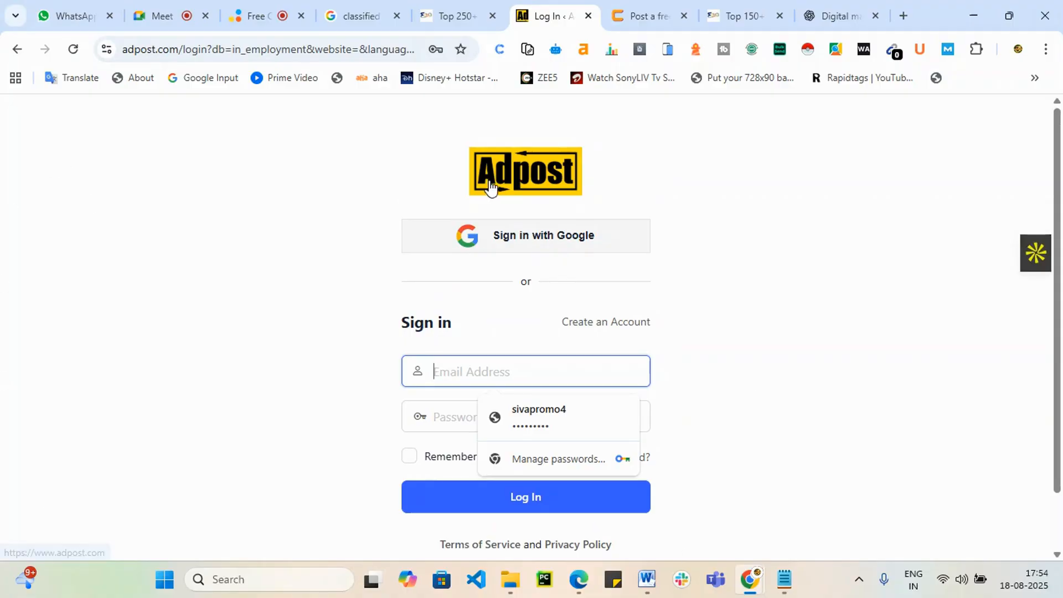
Step: Sign in to Adpost with the Google account to reach the empty Post Your Employment Ad form
{"action": "left_click", "coordinate": [535, 239]}
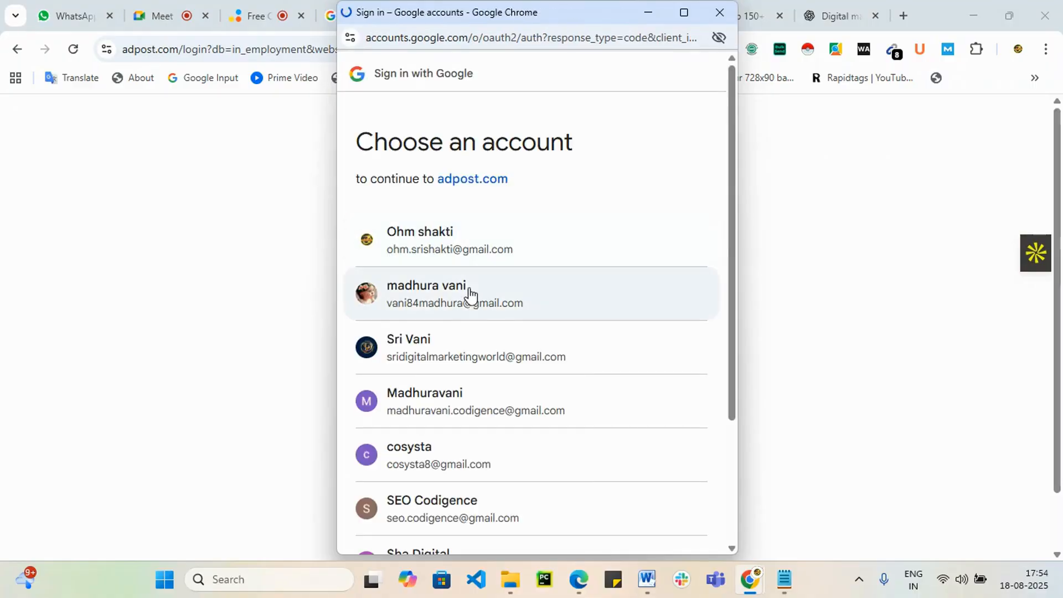
{"action": "left_click", "coordinate": [433, 351]}
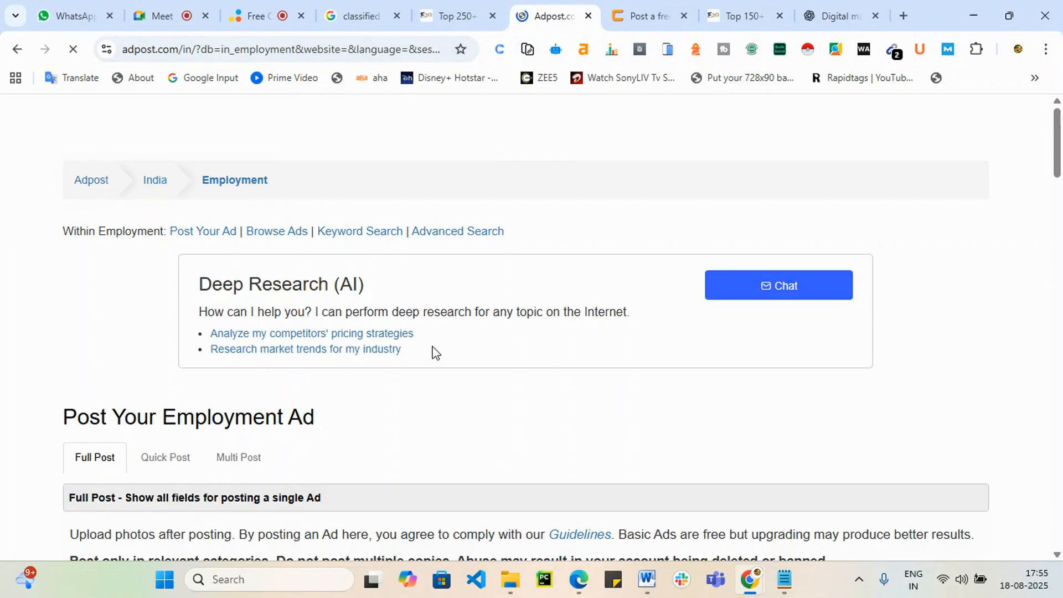
{"action": "scroll", "coordinate": [482, 349], "scroll_direction": "down", "scroll_amount": 6}
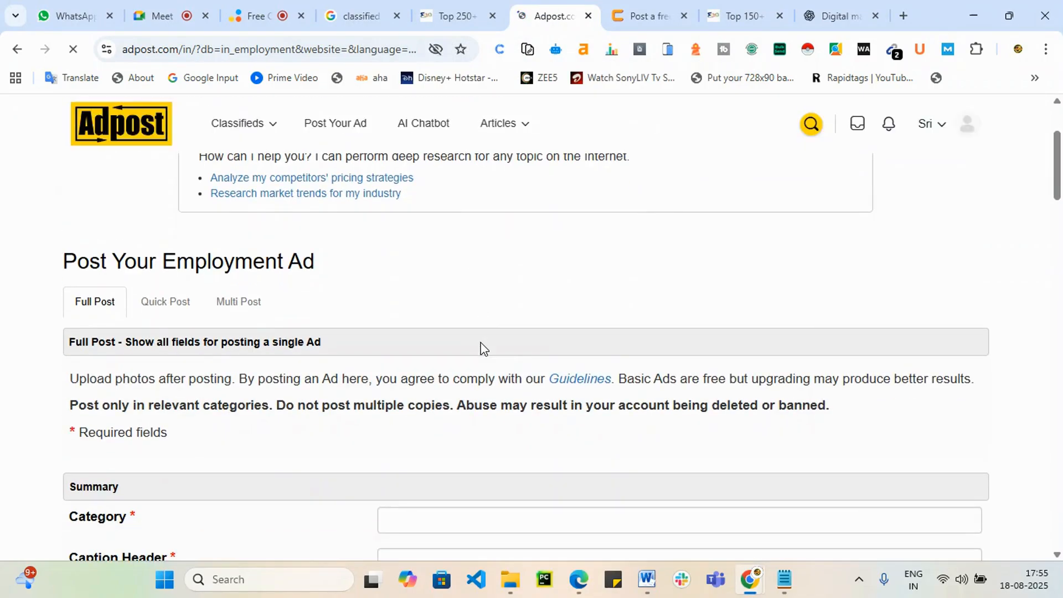
Step: Set the ad's Category to Education and its Caption Header to ANNOUNCING:
{"action": "scroll", "coordinate": [482, 349], "scroll_direction": "down", "scroll_amount": 1}
{"action": "left_click", "coordinate": [434, 285]}
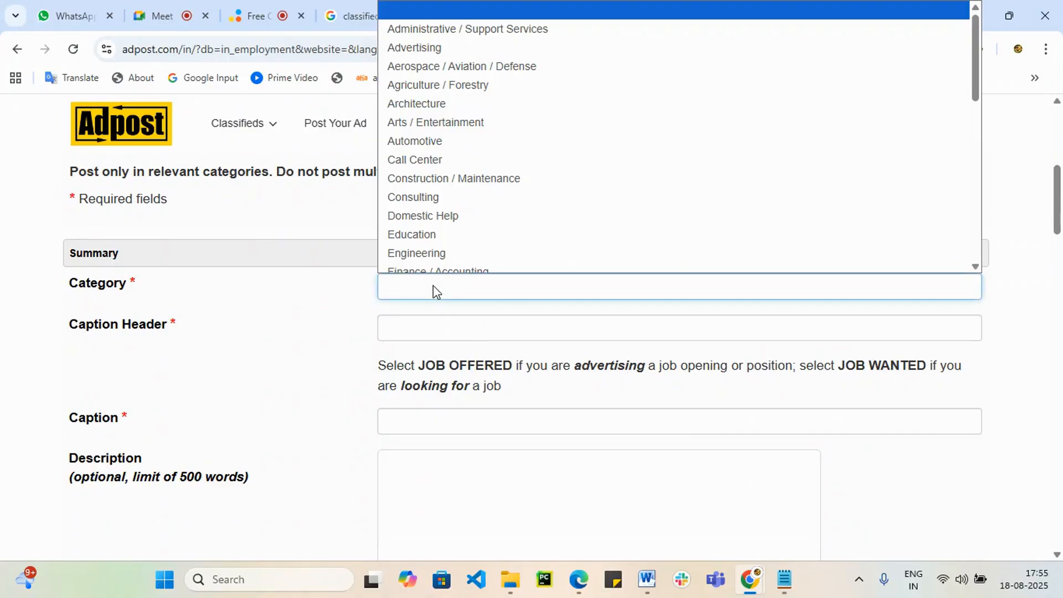
{"action": "scroll", "coordinate": [491, 161], "scroll_direction": "down", "scroll_amount": 3}
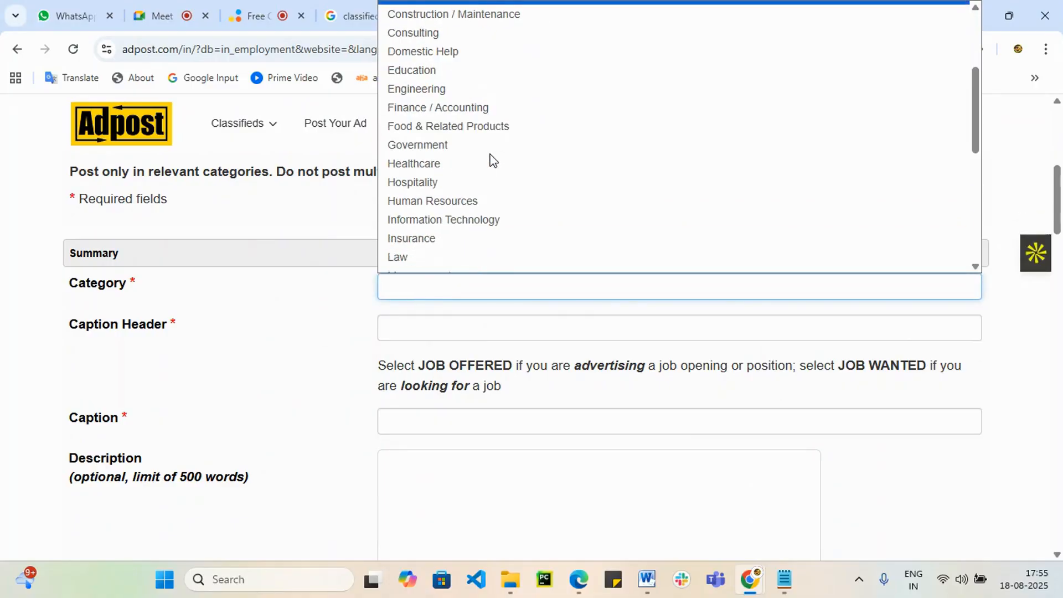
{"action": "left_click", "coordinate": [484, 69]}
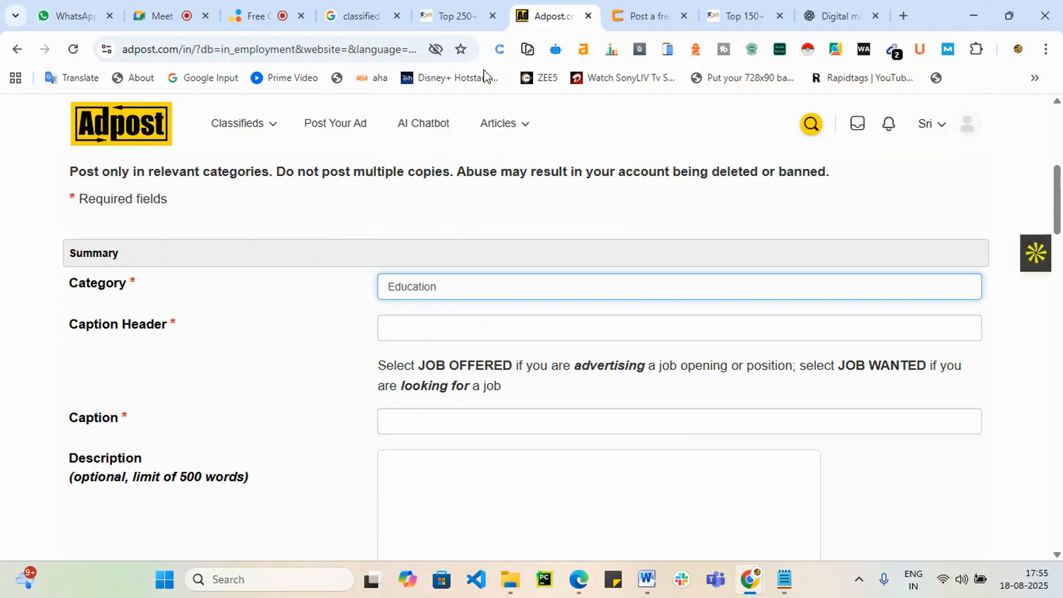
{"action": "left_click", "coordinate": [438, 332]}
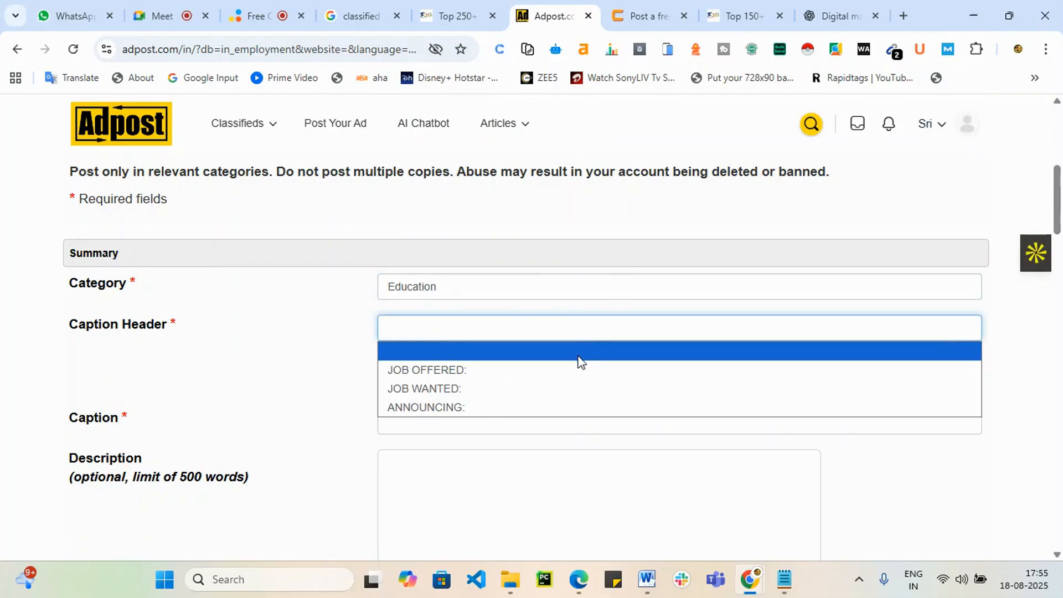
{"action": "left_click", "coordinate": [569, 408]}
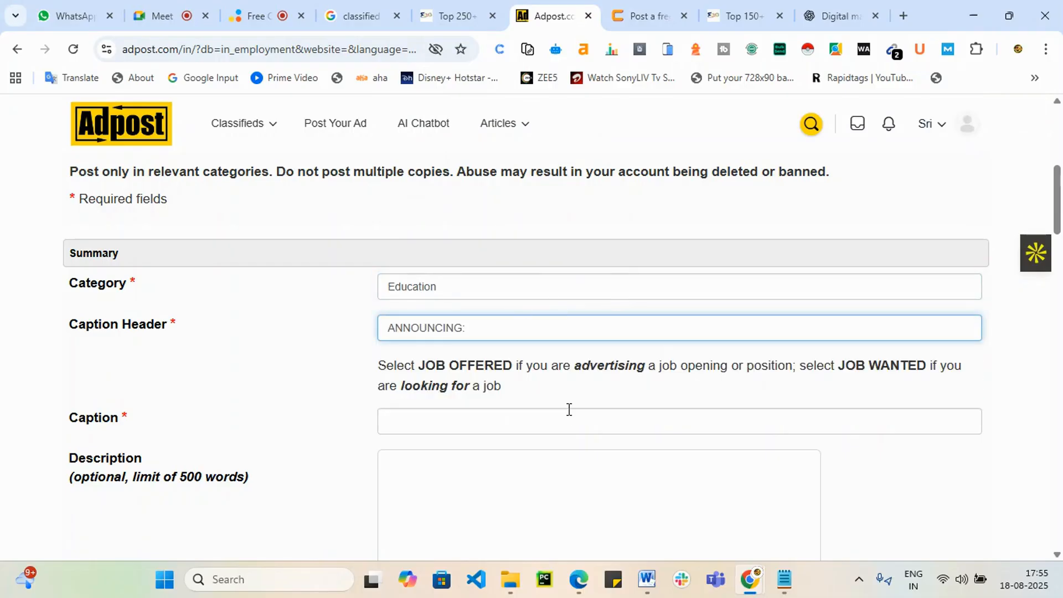
{"action": "scroll", "coordinate": [572, 414], "scroll_direction": "down", "scroll_amount": 3}
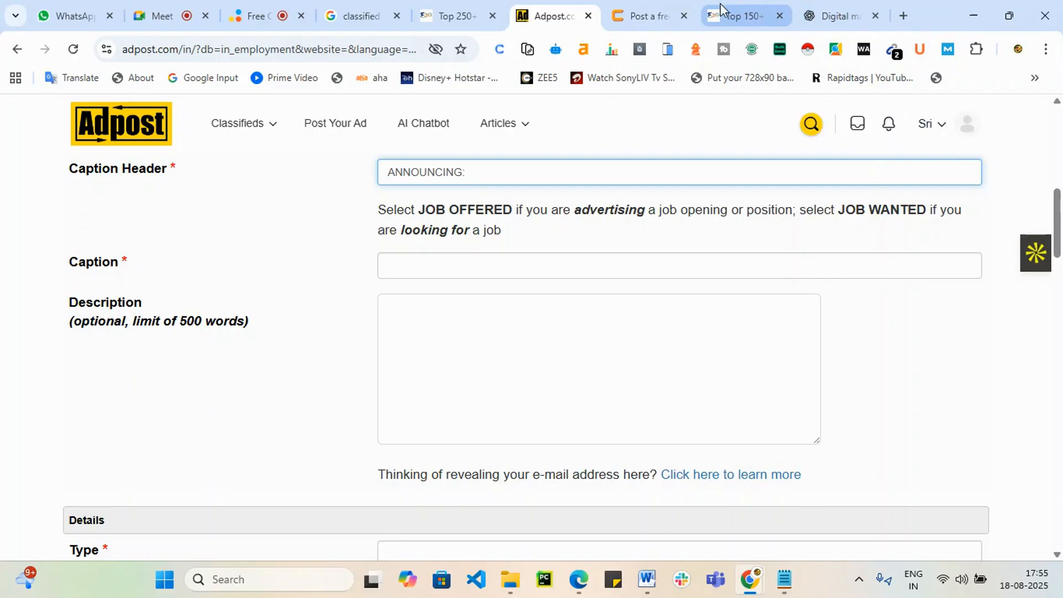
{"action": "left_click", "coordinate": [824, 21]}
Step: Paste the ChatGPT headline into Caption and add 'Job training' to it
{"action": "scroll", "coordinate": [479, 254], "scroll_direction": "up", "scroll_amount": 7}
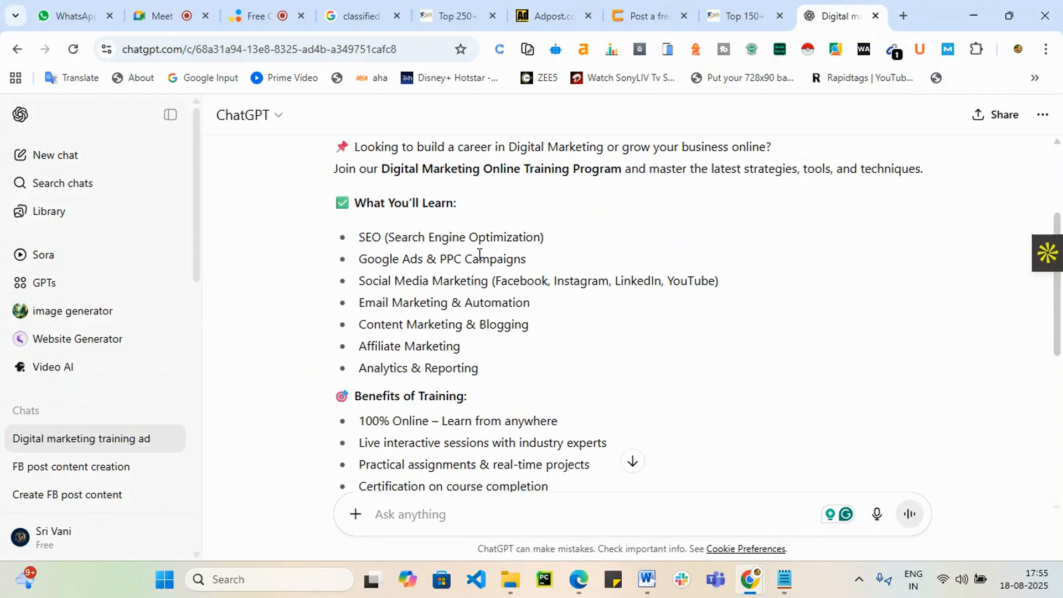
{"action": "left_click_drag", "start_coordinate": [348, 268], "coordinate": [734, 277]}
{"action": "key", "text": "ctrl+c"}
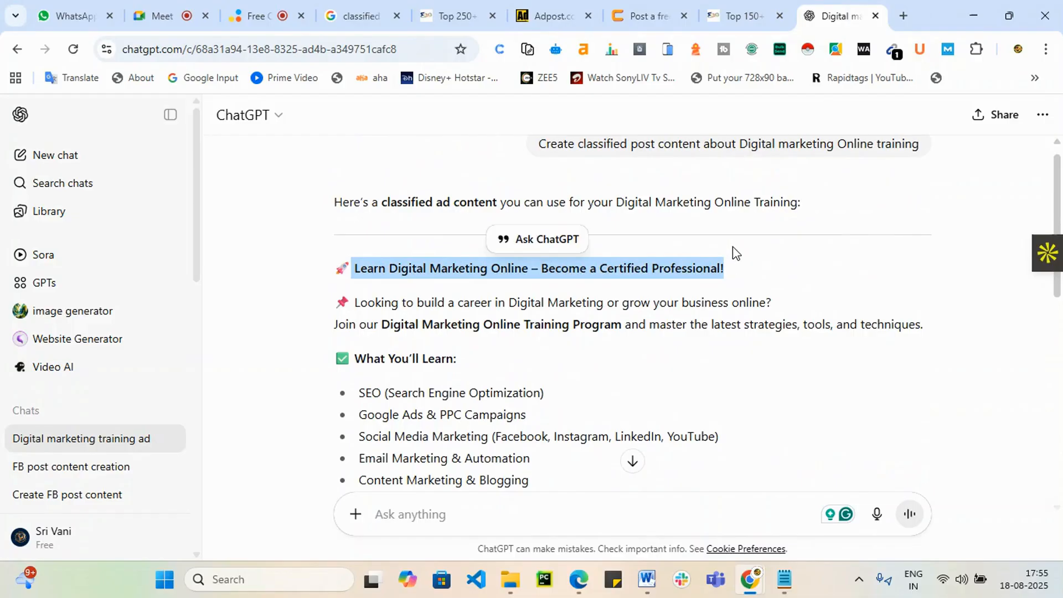
{"action": "left_click", "coordinate": [646, 15]}
{"action": "left_click", "coordinate": [733, 16]}
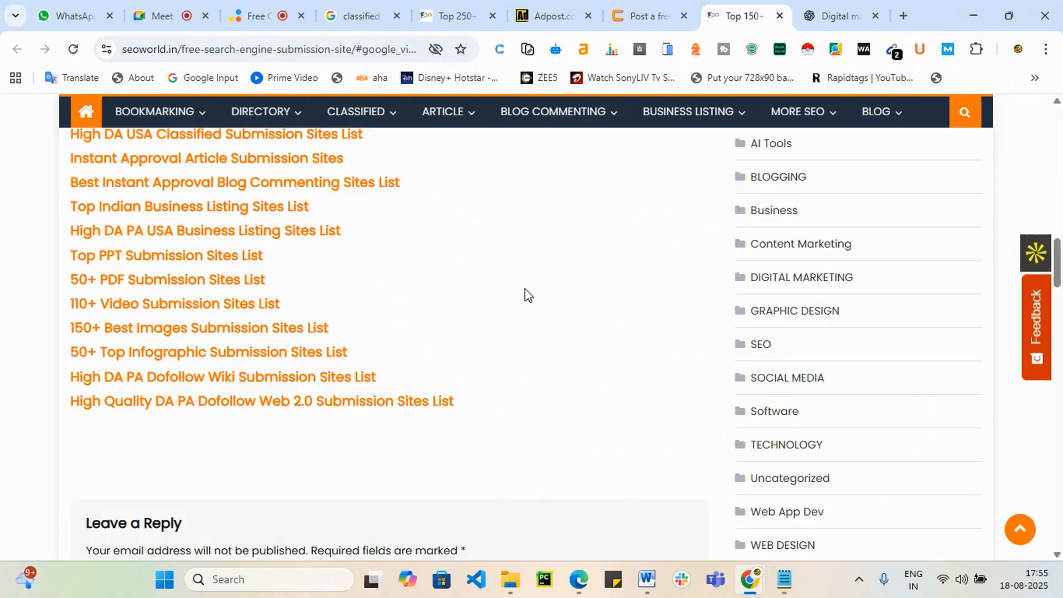
{"action": "key", "text": "ctrl+shift+Tab"}
{"action": "key", "text": "ctrl+shift+Tab"}
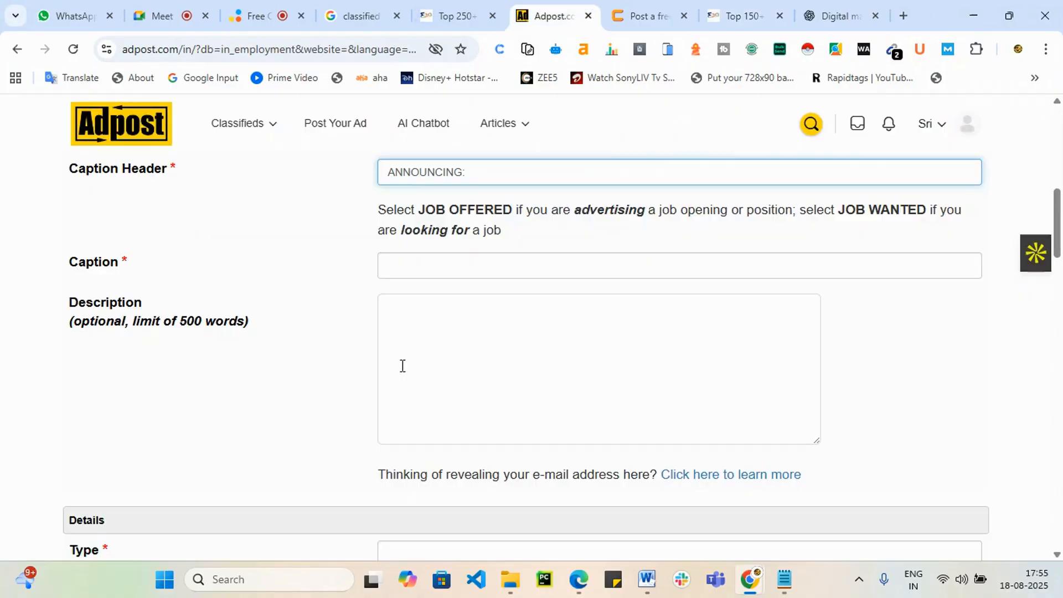
{"action": "left_click", "coordinate": [426, 268]}
{"action": "key", "text": "ctrl+v"}
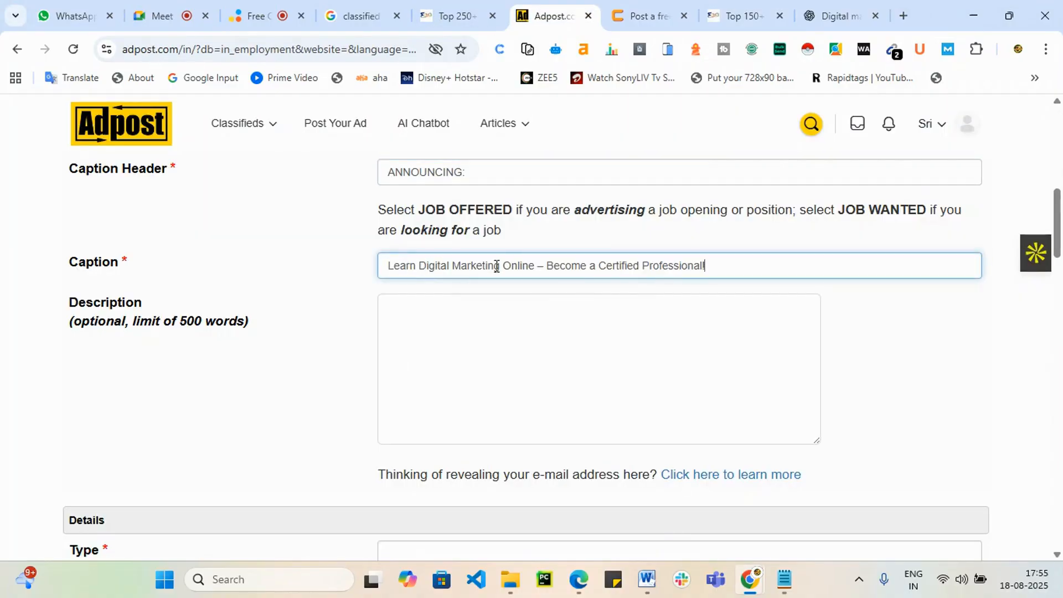
{"action": "type", "text": "Job t"}
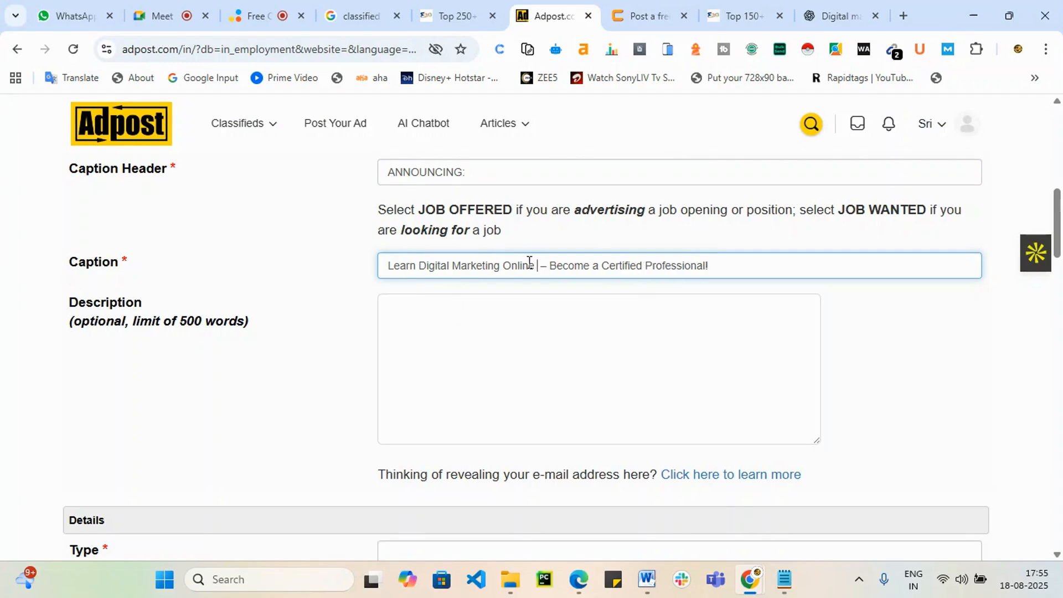
{"action": "type", "text": "raining"}
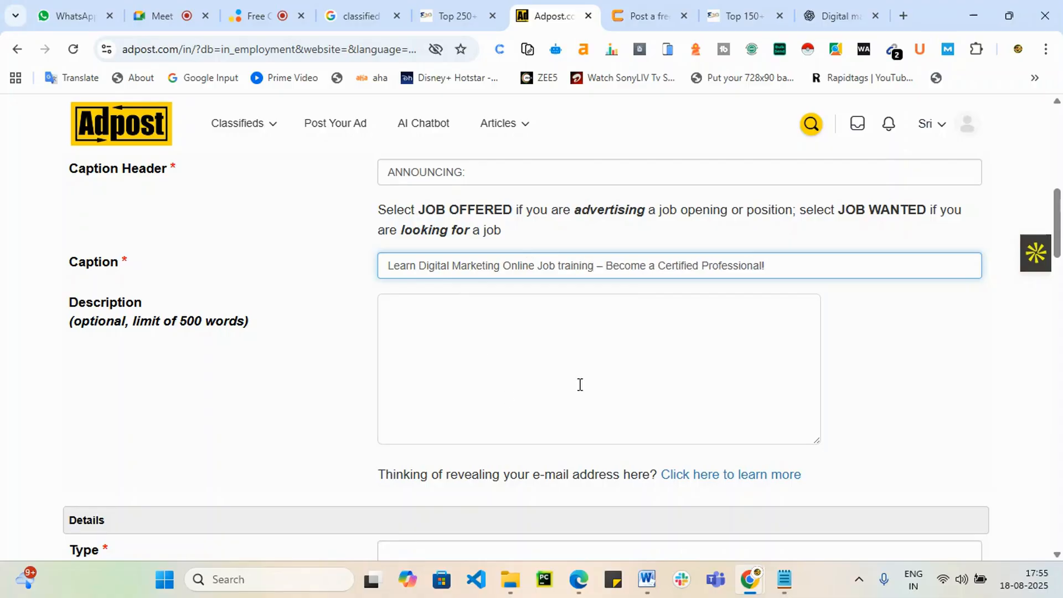
Step: Copy the ChatGPT ad body, down to the contact line, into the Description box
{"action": "left_click", "coordinate": [615, 357]}
{"action": "left_click", "coordinate": [845, 15]}
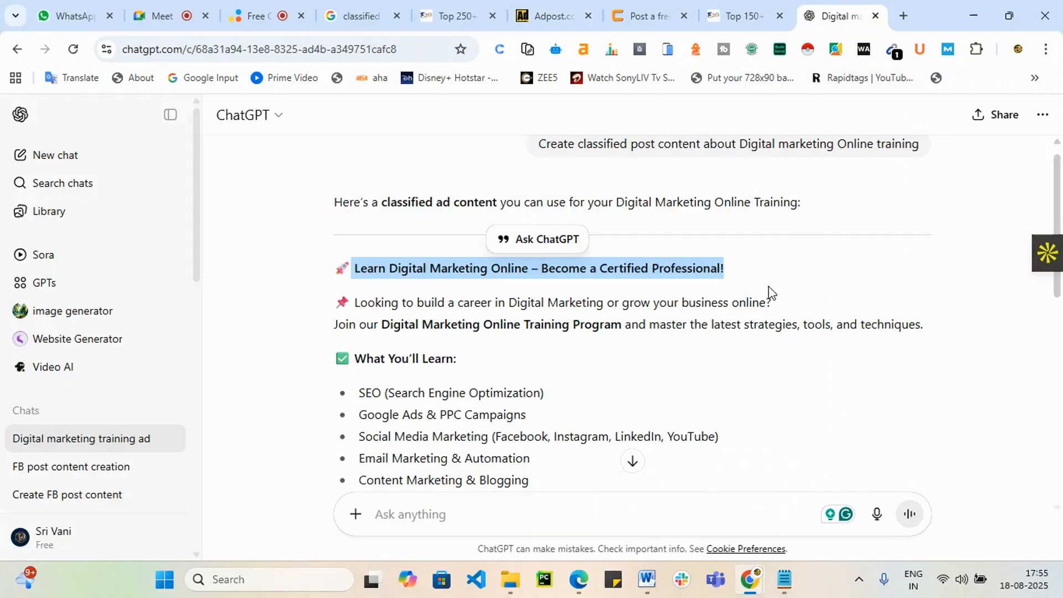
{"action": "left_click_drag", "start_coordinate": [353, 300], "coordinate": [663, 389]}
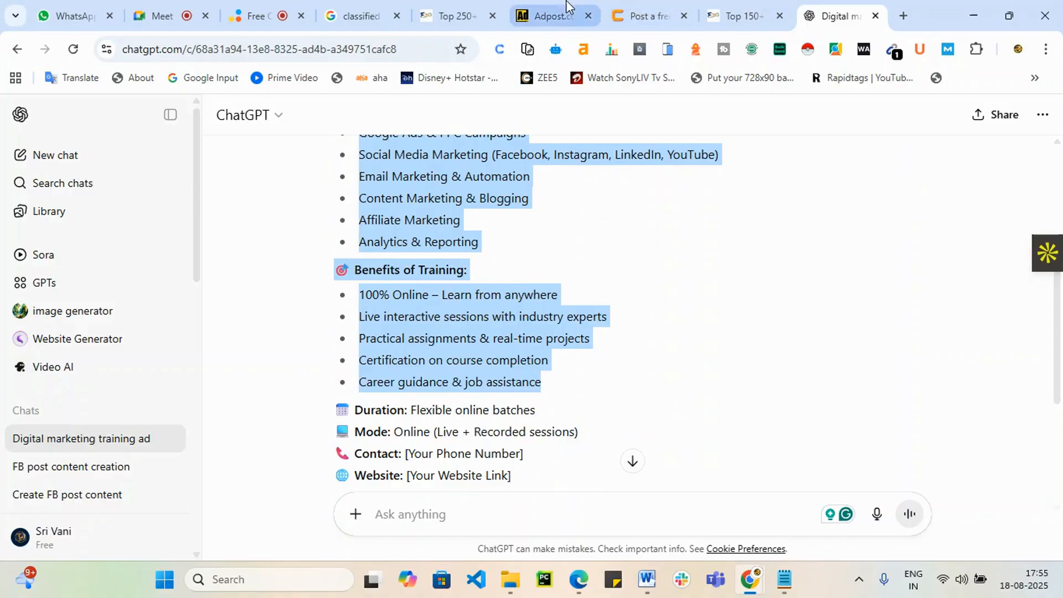
{"action": "left_click", "coordinate": [551, 15]}
{"action": "key", "text": "ctrl+v"}
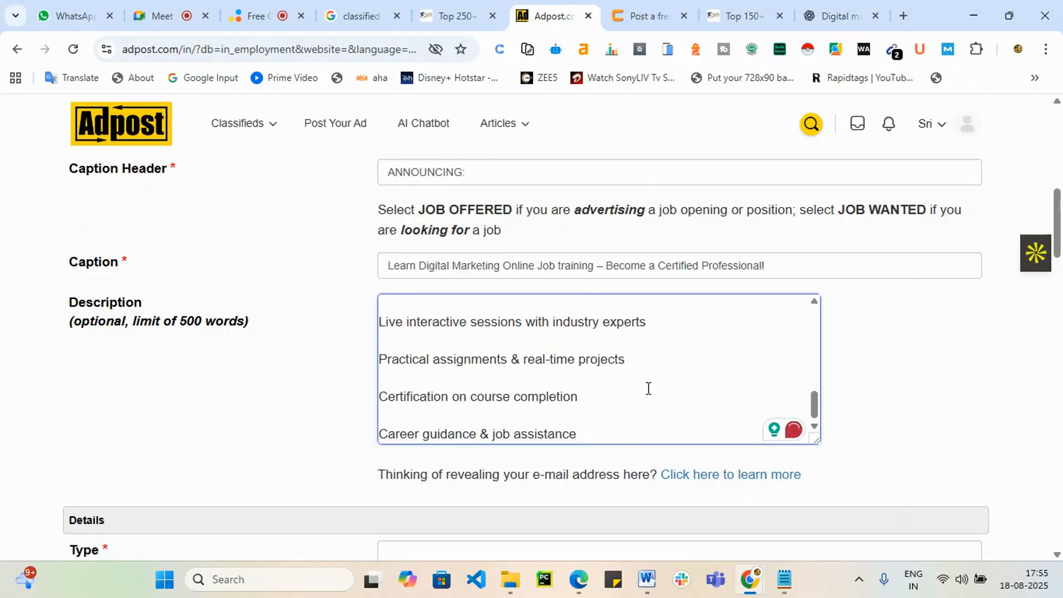
Step: Set the job Type to Work At Home
{"action": "scroll", "coordinate": [648, 386], "scroll_direction": "down", "scroll_amount": 4}
{"action": "scroll", "coordinate": [852, 376], "scroll_direction": "down", "scroll_amount": 1}
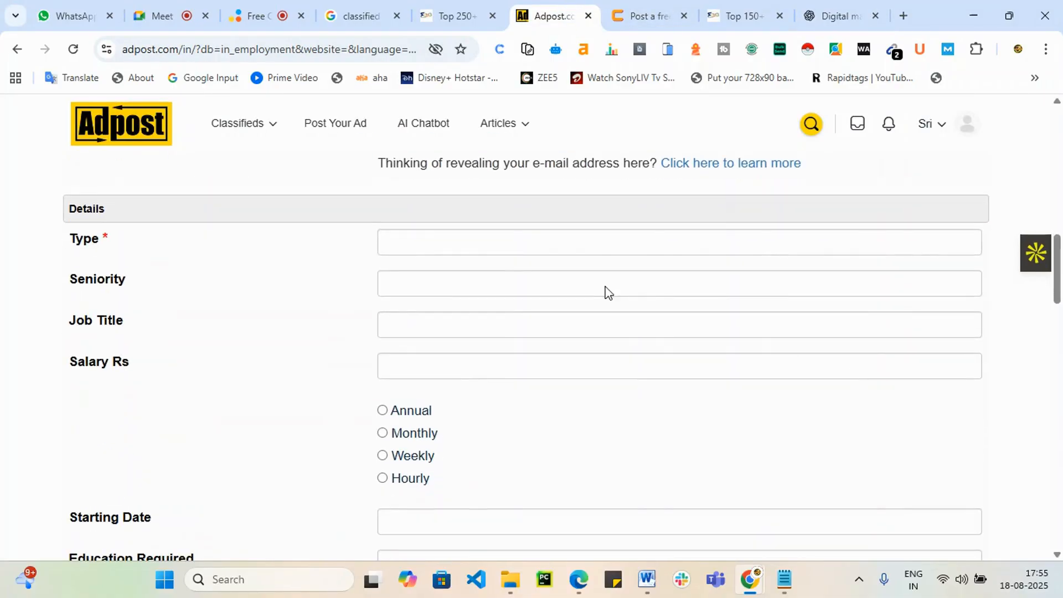
{"action": "left_click", "coordinate": [393, 247]}
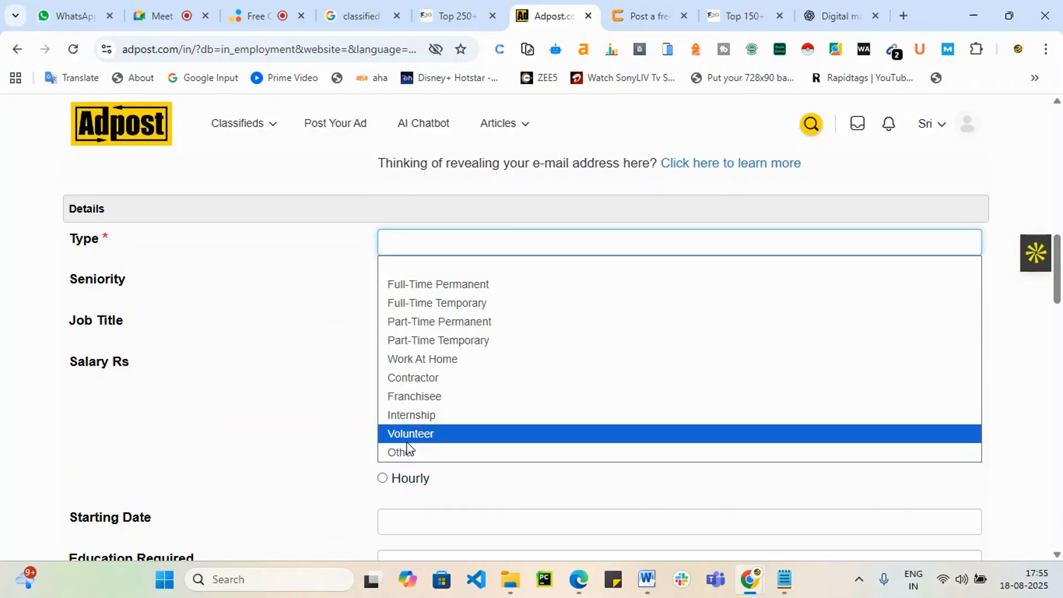
{"action": "left_click", "coordinate": [427, 361]}
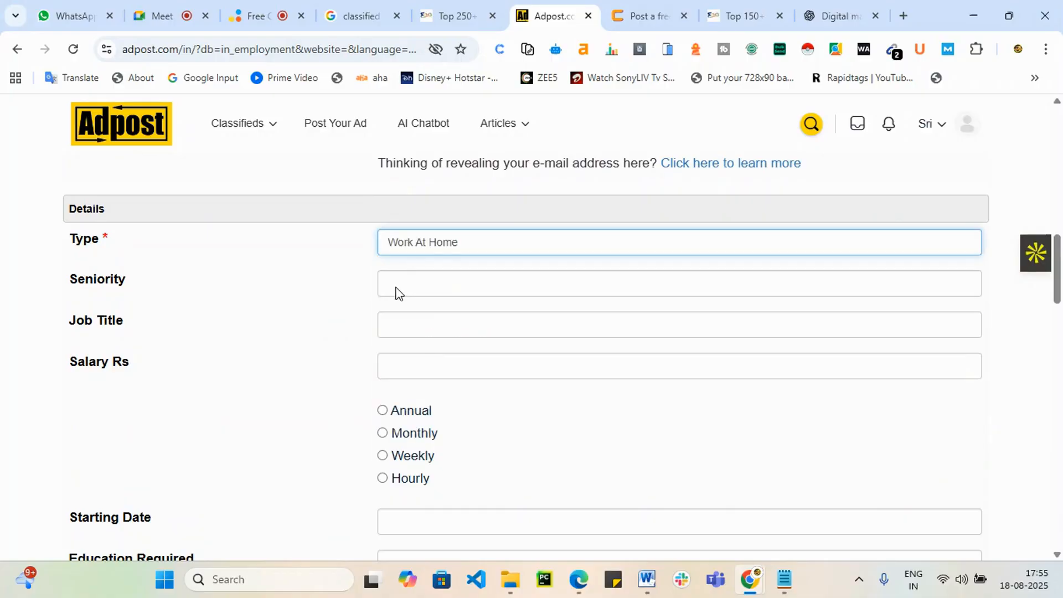
Step: Autofill the Posted By contact details from a saved profile and preview the ad
{"action": "scroll", "coordinate": [424, 324], "scroll_direction": "down", "scroll_amount": 3}
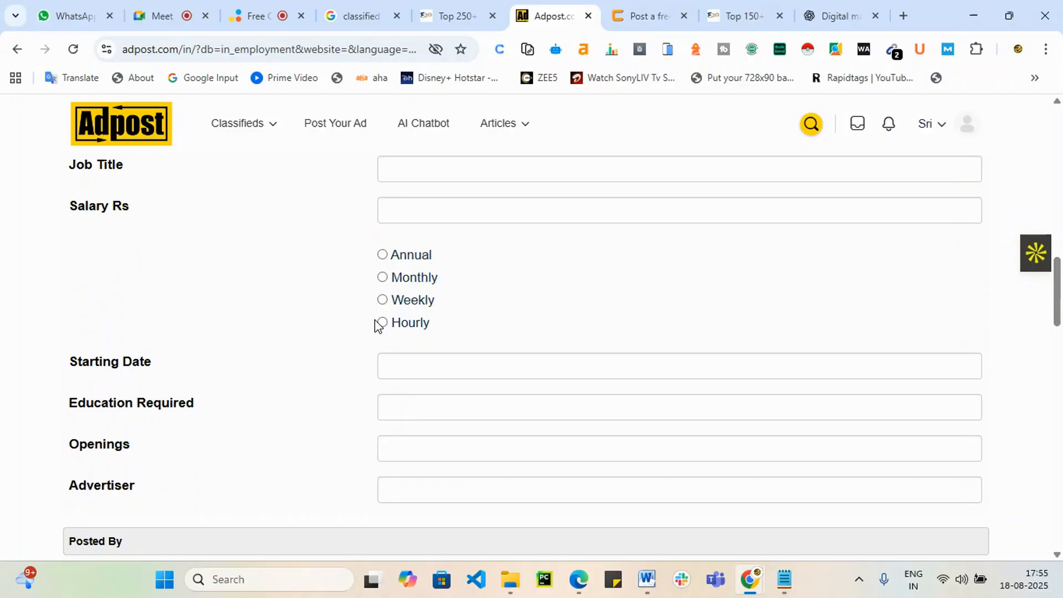
{"action": "scroll", "coordinate": [381, 311], "scroll_direction": "down", "scroll_amount": 5}
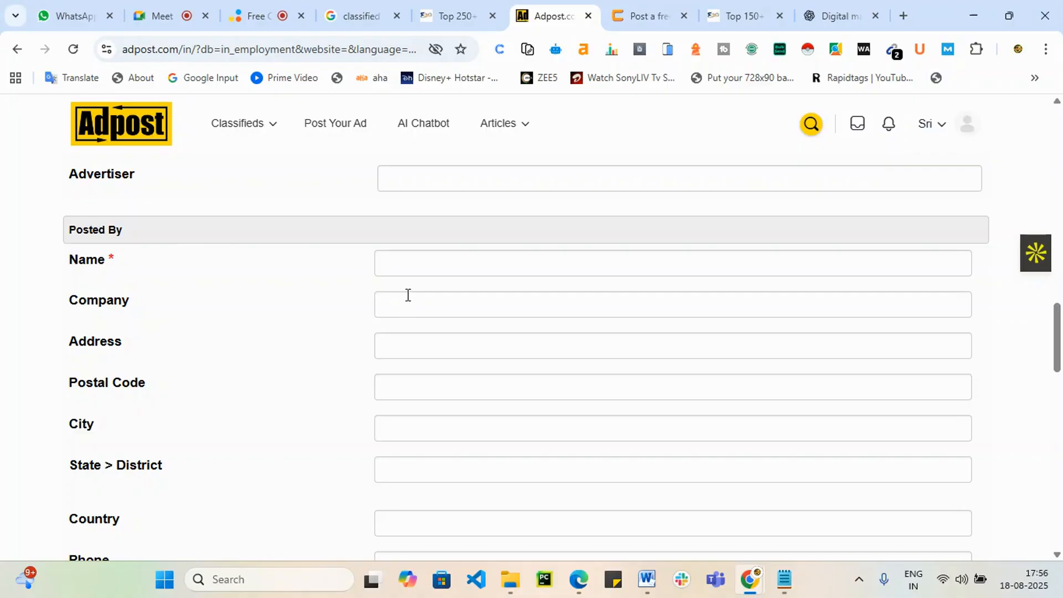
{"action": "left_click", "coordinate": [403, 271]}
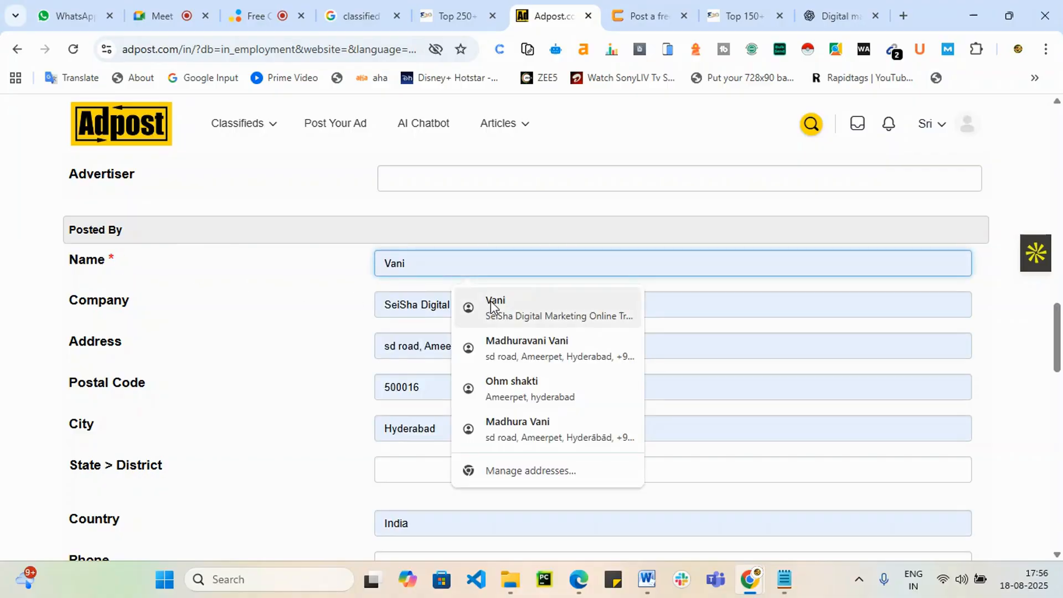
{"action": "left_click", "coordinate": [492, 306]}
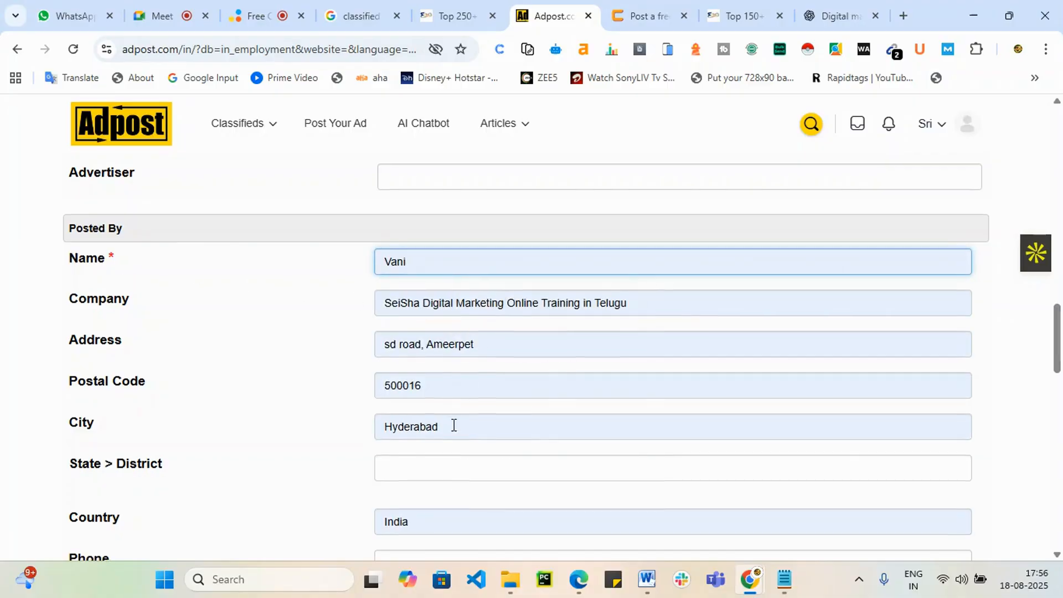
{"action": "scroll", "coordinate": [454, 425], "scroll_direction": "down", "scroll_amount": 5}
{"action": "scroll", "coordinate": [488, 363], "scroll_direction": "down", "scroll_amount": 8}
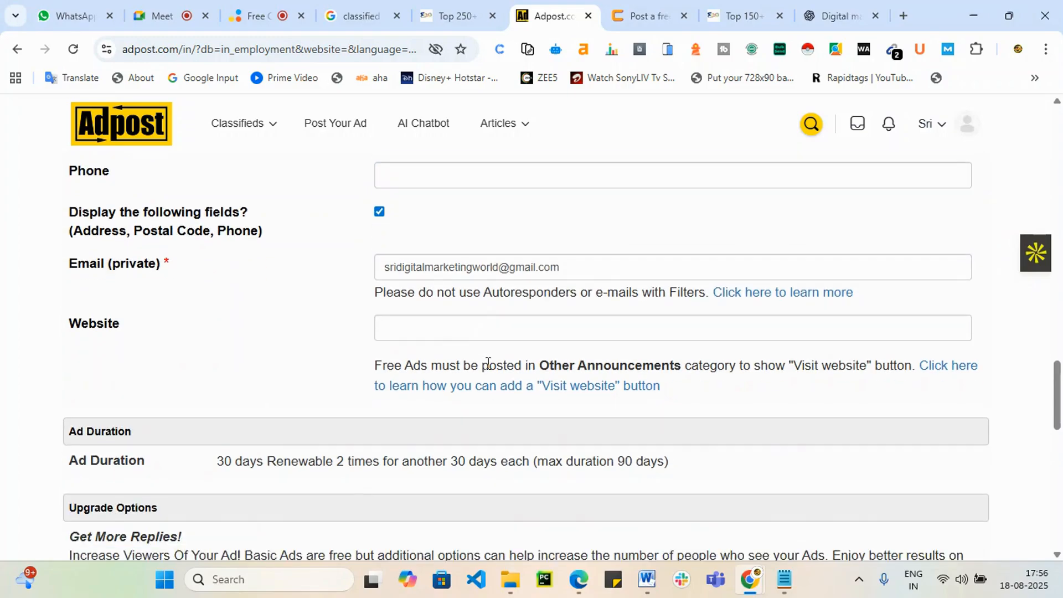
{"action": "scroll", "coordinate": [495, 368], "scroll_direction": "down", "scroll_amount": 4}
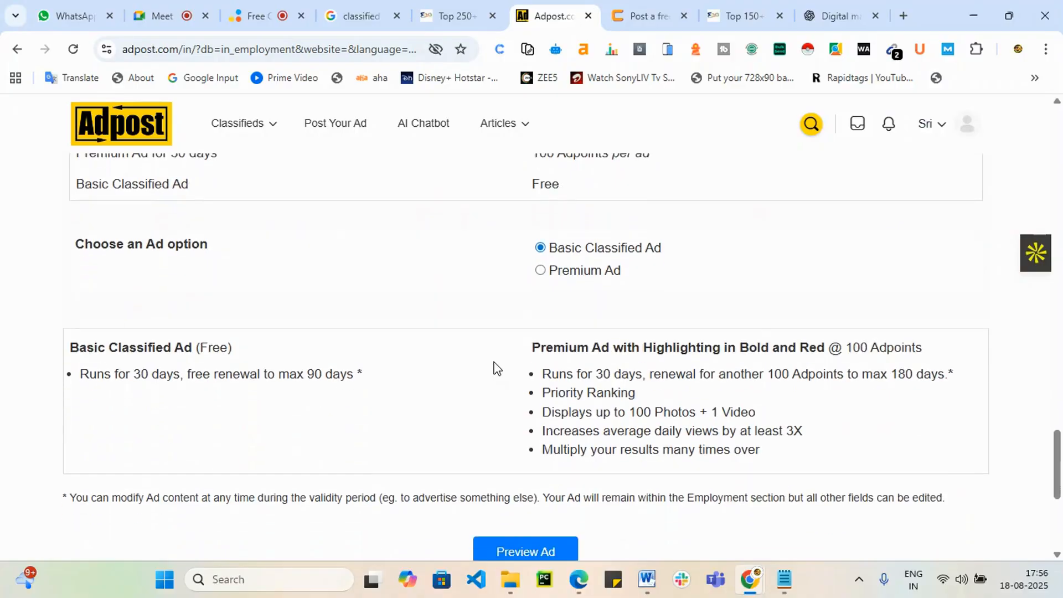
{"action": "left_click", "coordinate": [541, 398]}
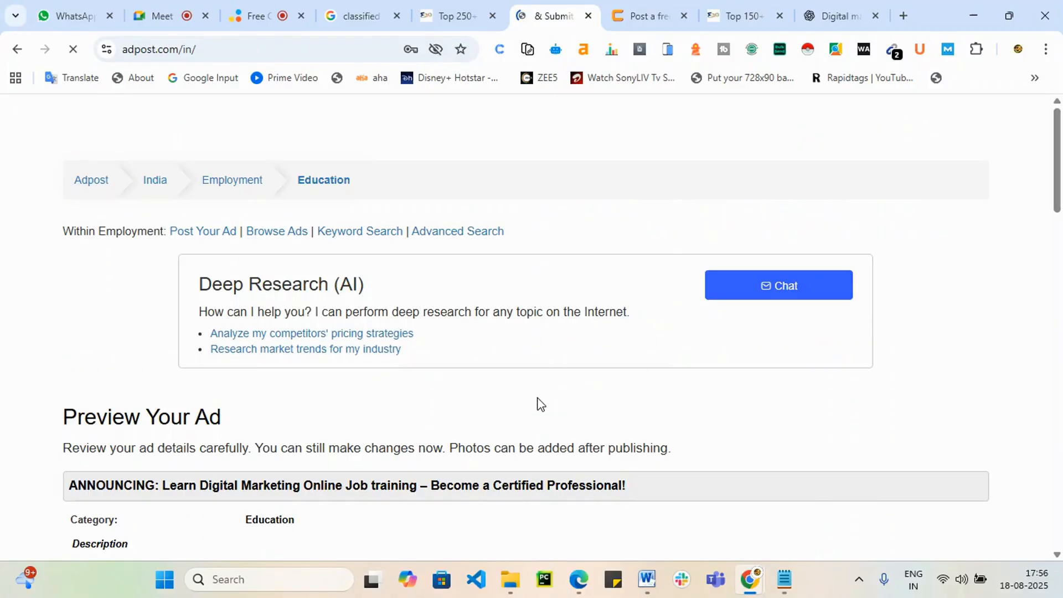
Step: Publish the ad from the preview and scroll to the photo upload section
{"action": "scroll", "coordinate": [551, 380], "scroll_direction": "down", "scroll_amount": 10}
{"action": "scroll", "coordinate": [462, 364], "scroll_direction": "down", "scroll_amount": 8}
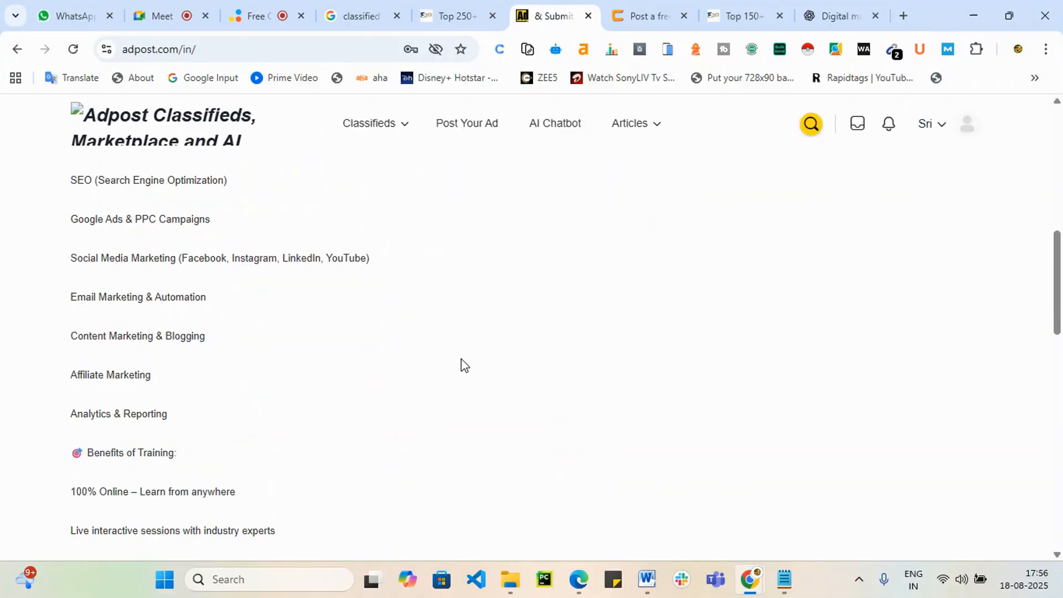
{"action": "scroll", "coordinate": [471, 388], "scroll_direction": "down", "scroll_amount": 4}
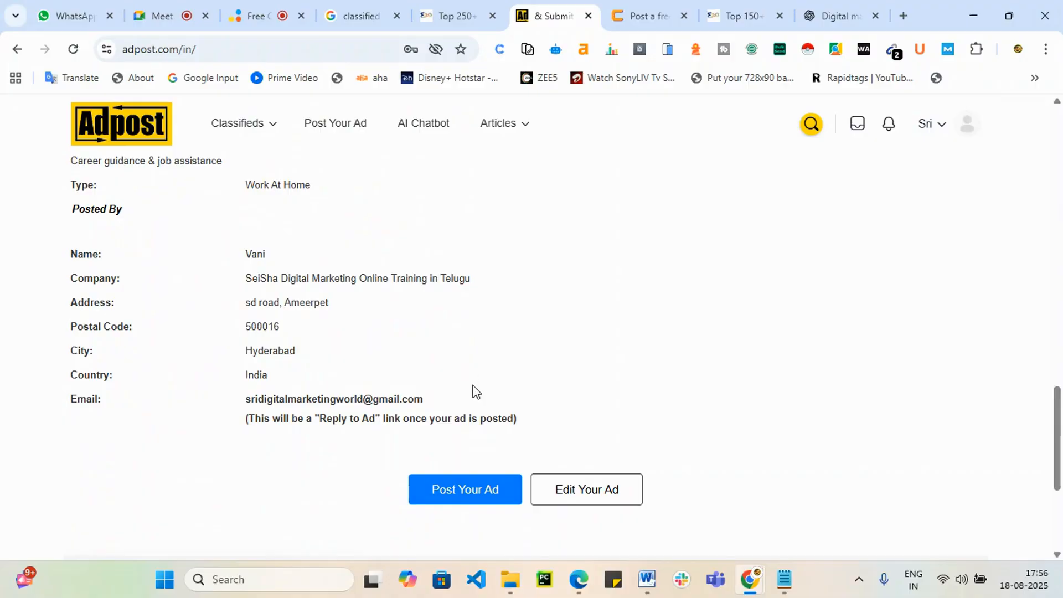
{"action": "left_click", "coordinate": [472, 288]}
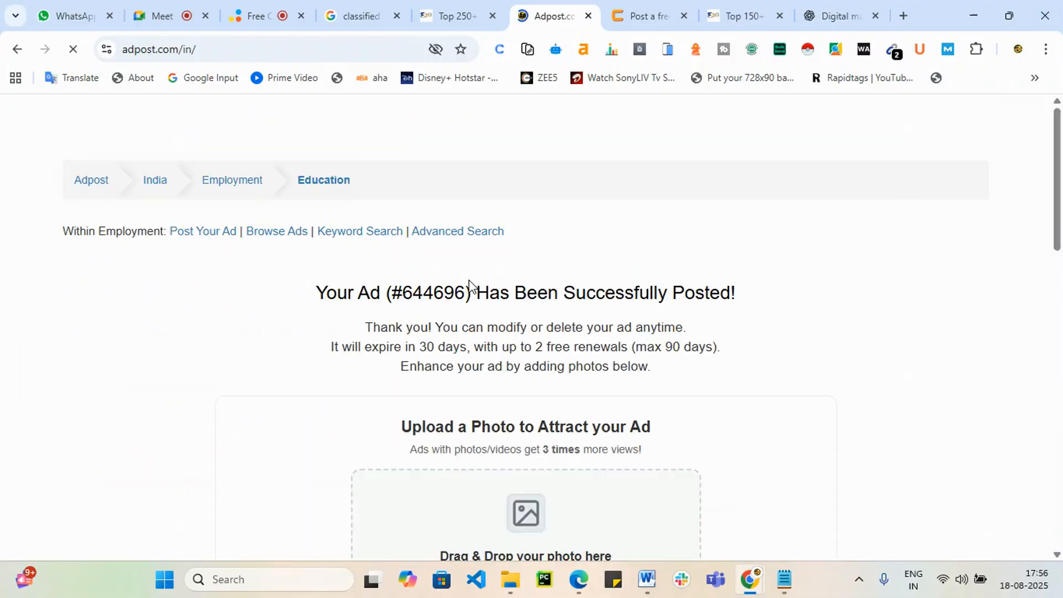
{"action": "scroll", "coordinate": [554, 238], "scroll_direction": "down", "scroll_amount": 4}
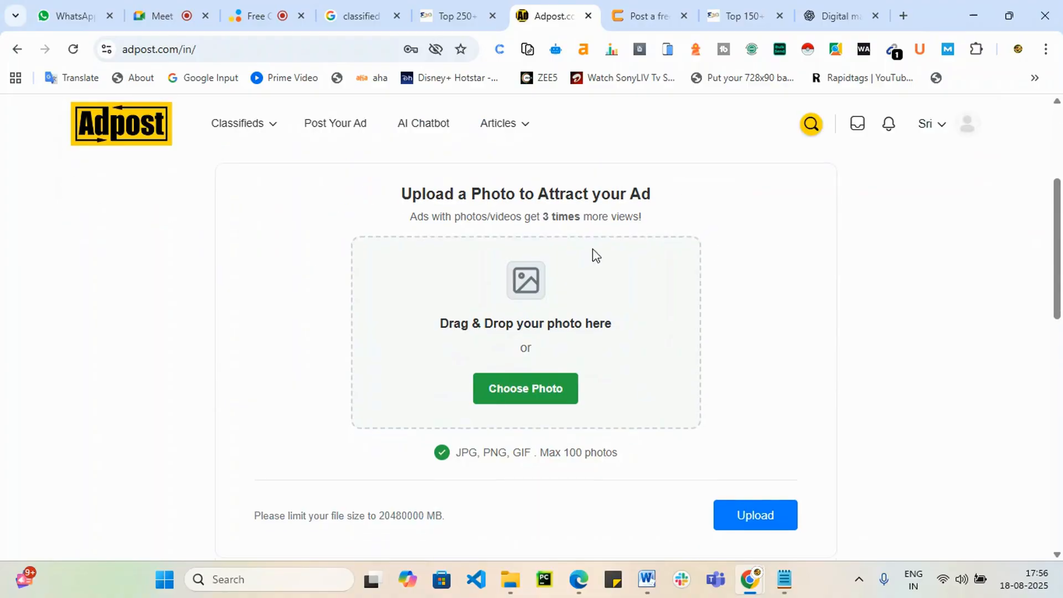
Step: Upload 1489380_Blog-Image_4_110822.jpg from Downloads to the ad, then return to the seoworld list
{"action": "left_click", "coordinate": [530, 382]}
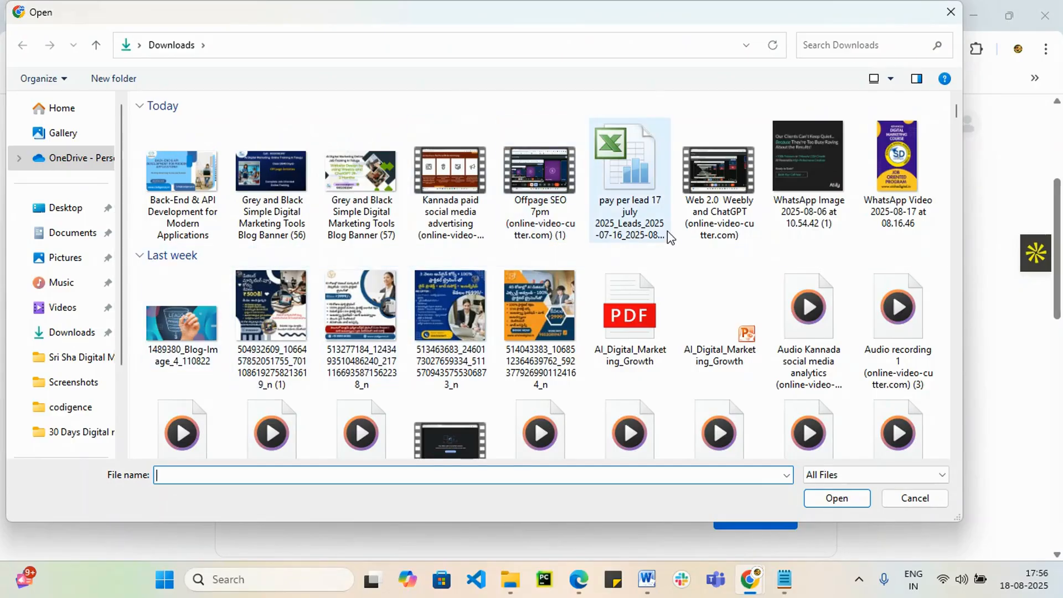
{"action": "scroll", "coordinate": [637, 310], "scroll_direction": "down", "scroll_amount": 1}
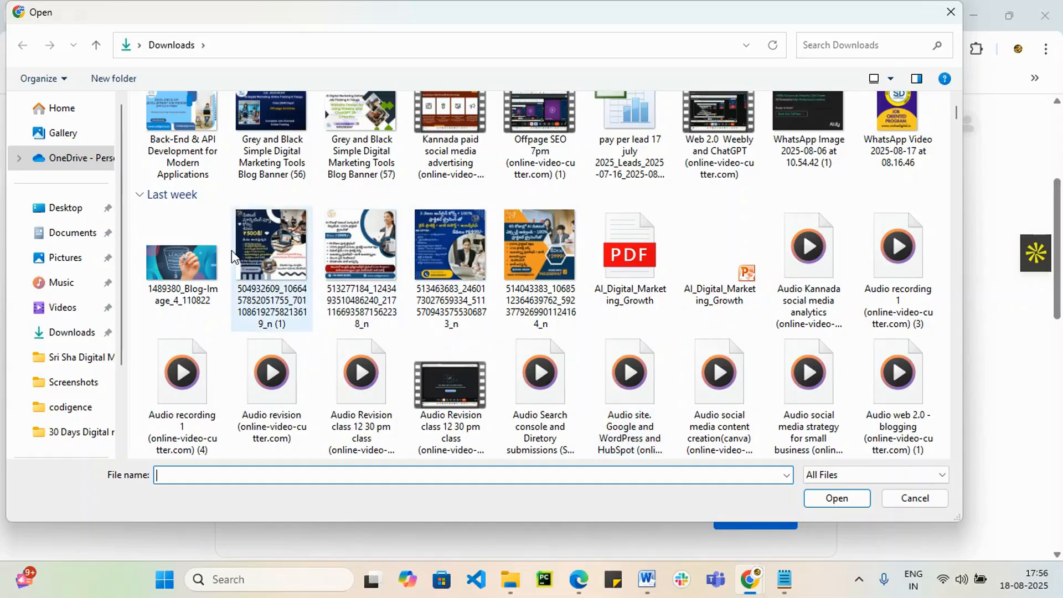
{"action": "left_click", "coordinate": [194, 265]}
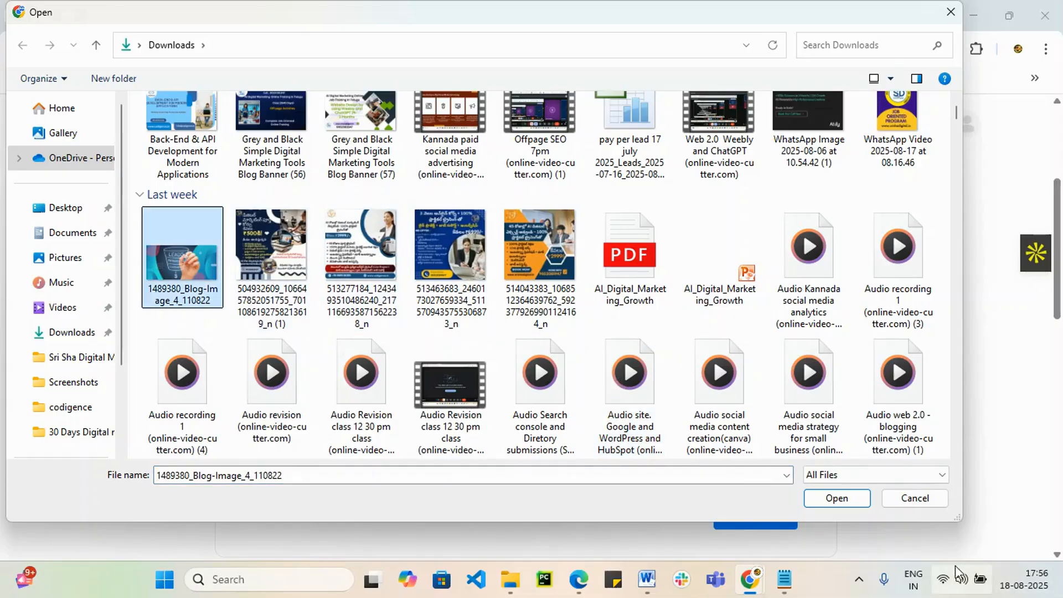
{"action": "left_click", "coordinate": [834, 500]}
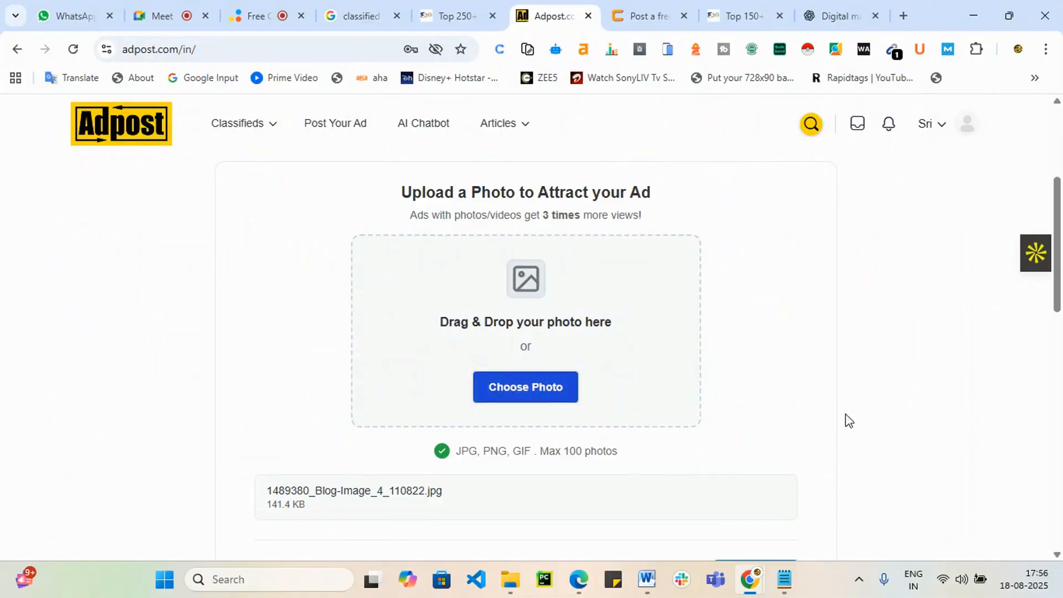
{"action": "scroll", "coordinate": [842, 410], "scroll_direction": "down", "scroll_amount": 3}
{"action": "left_click", "coordinate": [767, 432]}
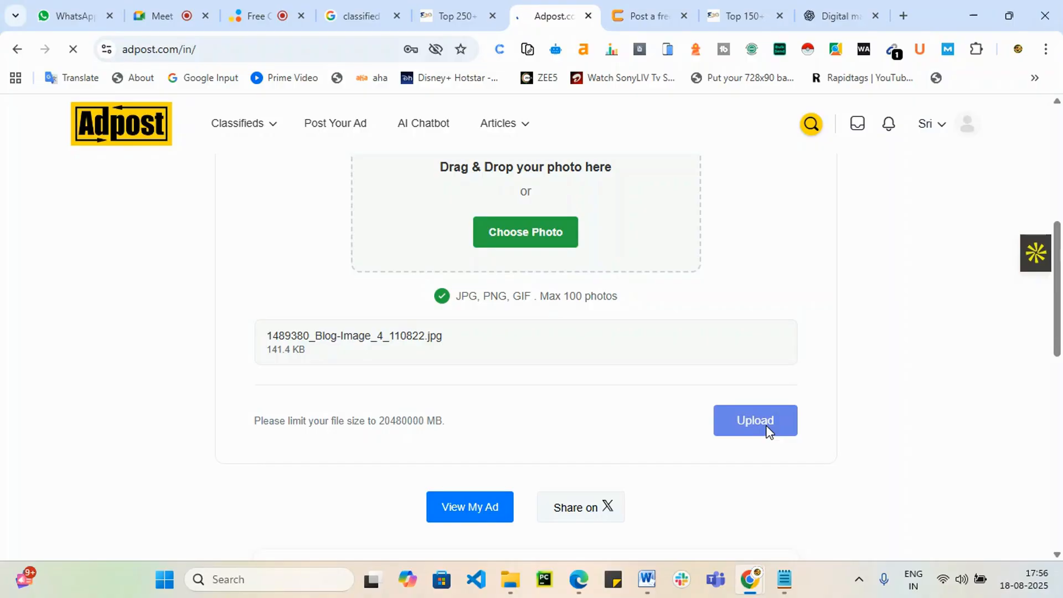
{"action": "left_click", "coordinate": [451, 16]}
{"action": "mouse_move", "coordinate": [343, 303]}
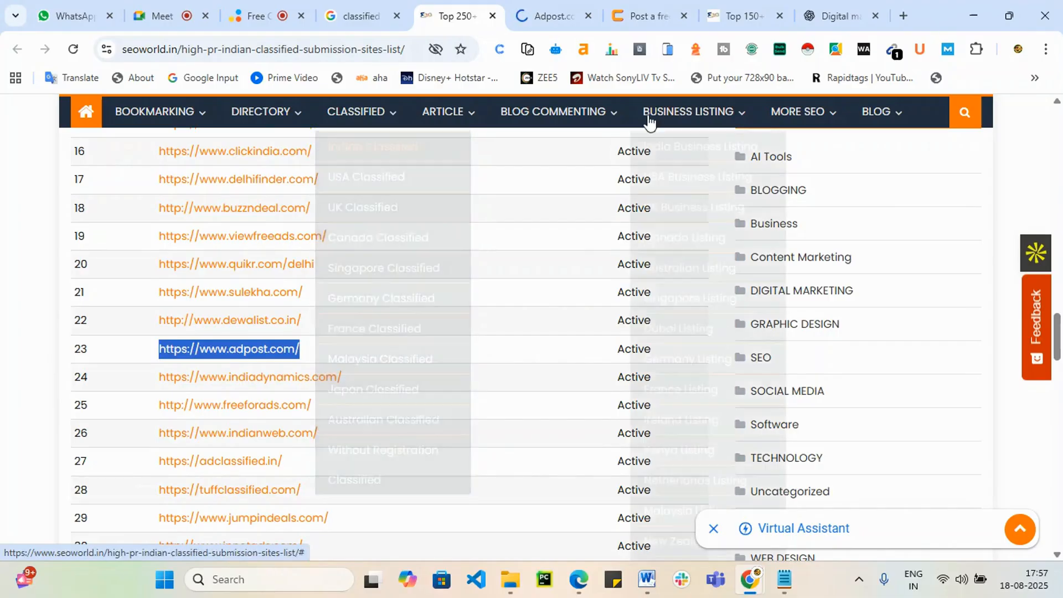
Step: Close the seoworld Top 250 classified sites tab
{"action": "left_click", "coordinate": [543, 14]}
{"action": "left_click", "coordinate": [437, 8]}
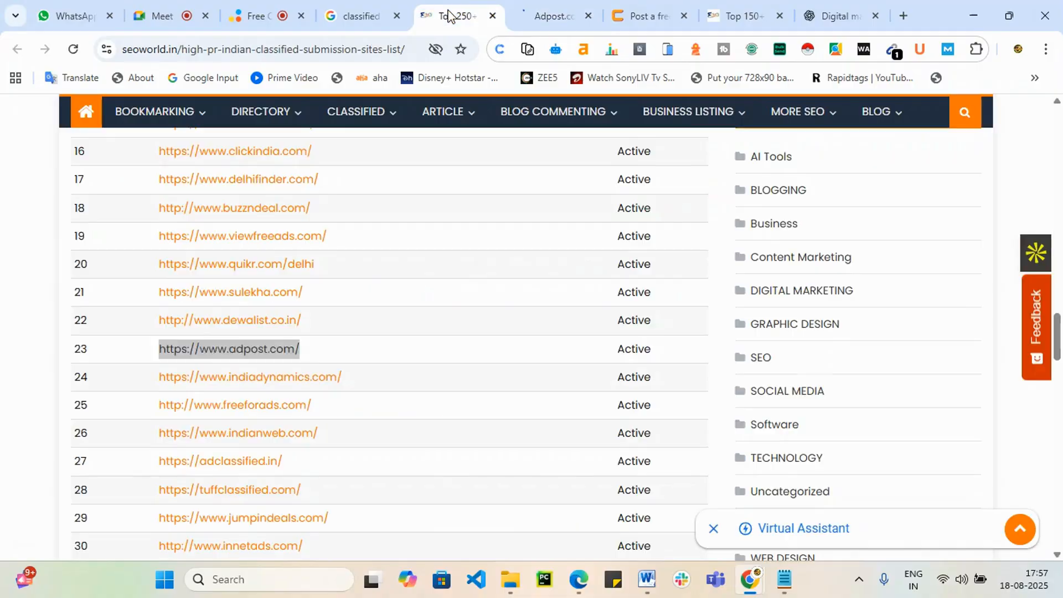
{"action": "left_click", "coordinate": [354, 14]}
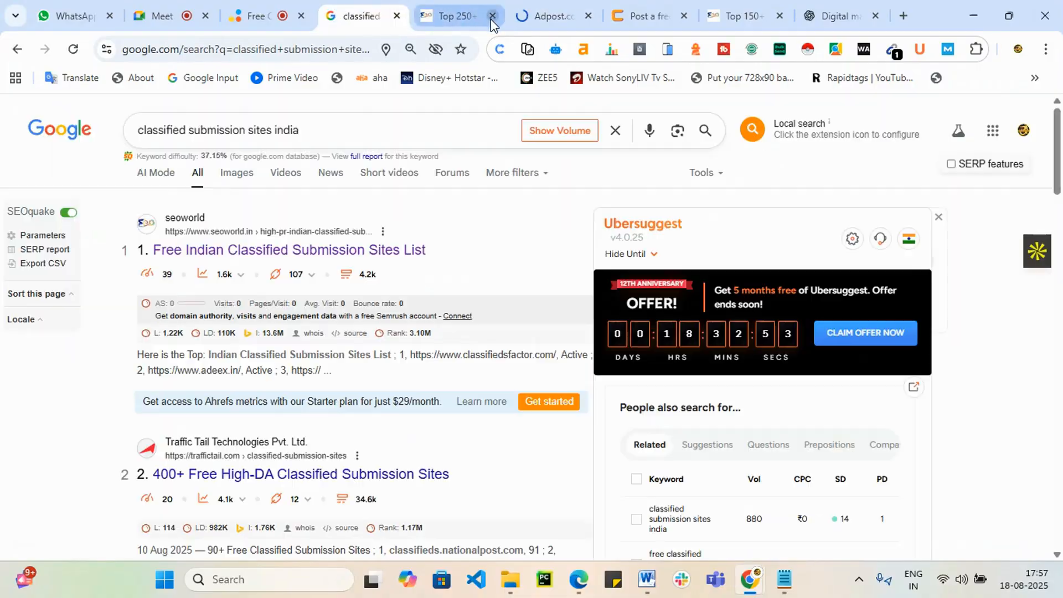
{"action": "left_click", "coordinate": [493, 15]}
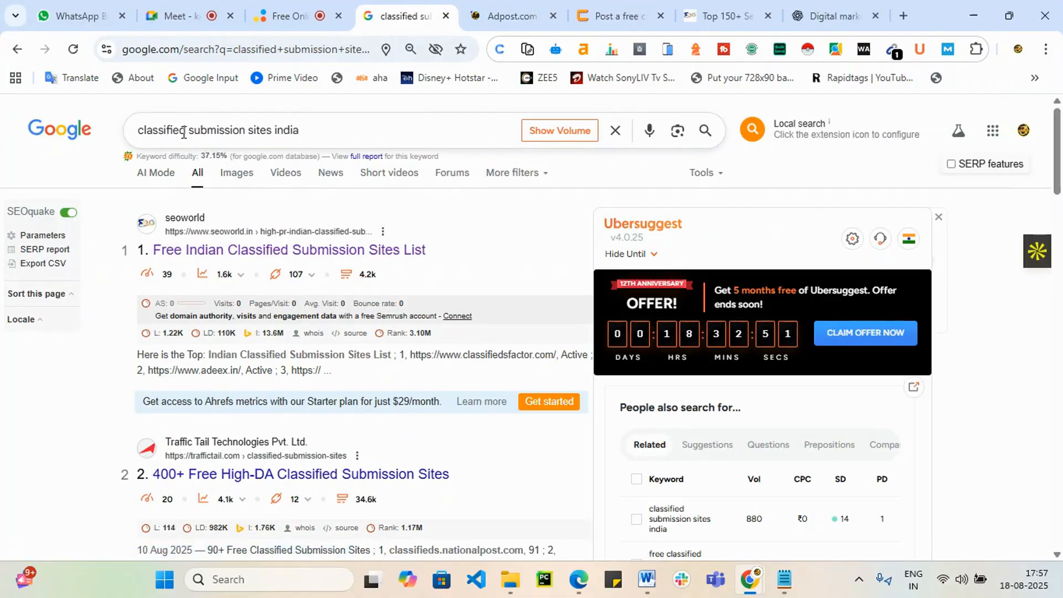
Step: Search 'Article submission submission sites india' and expand the list to all fifteen sites
{"action": "left_click_drag", "start_coordinate": [188, 132], "coordinate": [130, 140]}
{"action": "type", "text": "Article "}
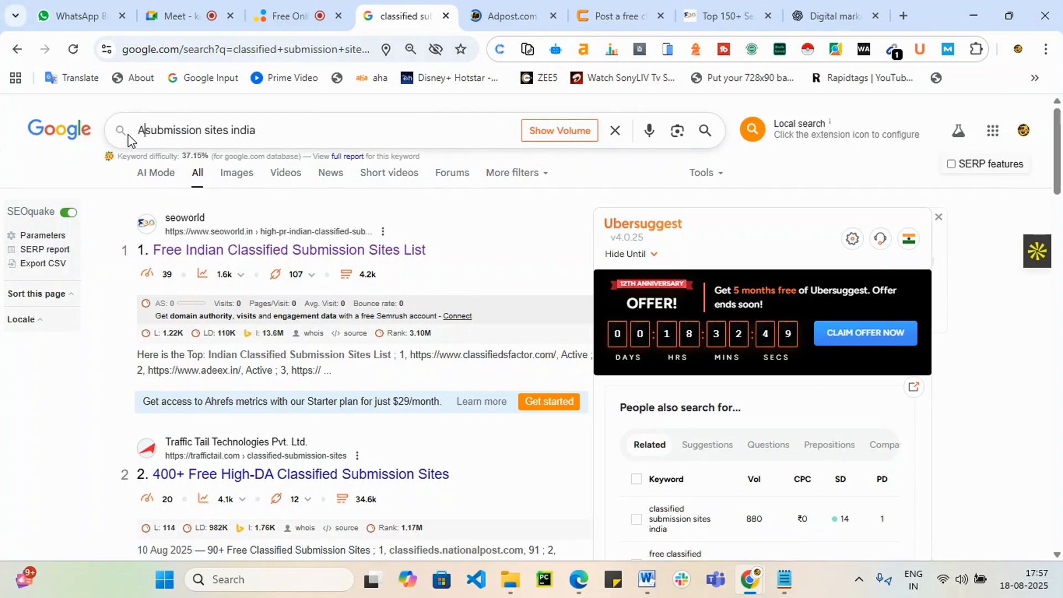
{"action": "type", "text": "submiss"}
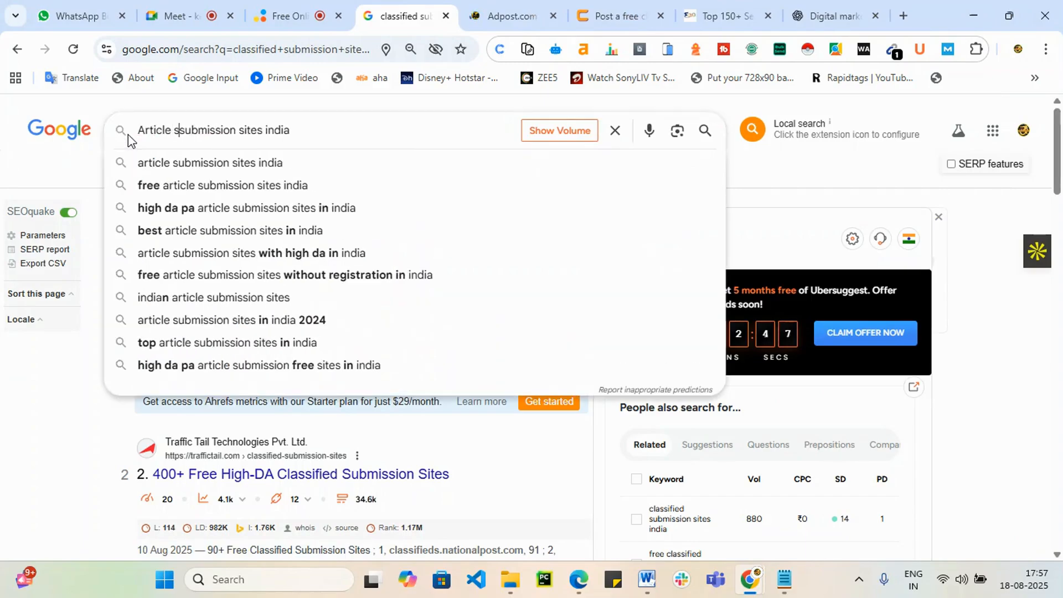
{"action": "type", "text": "ion"}
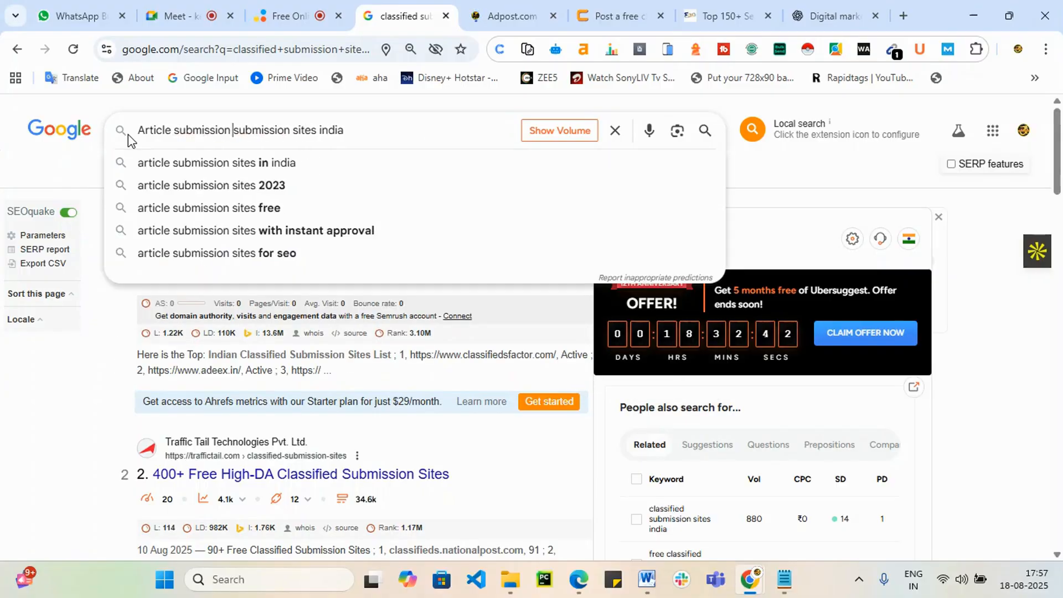
{"action": "key", "text": "Return"}
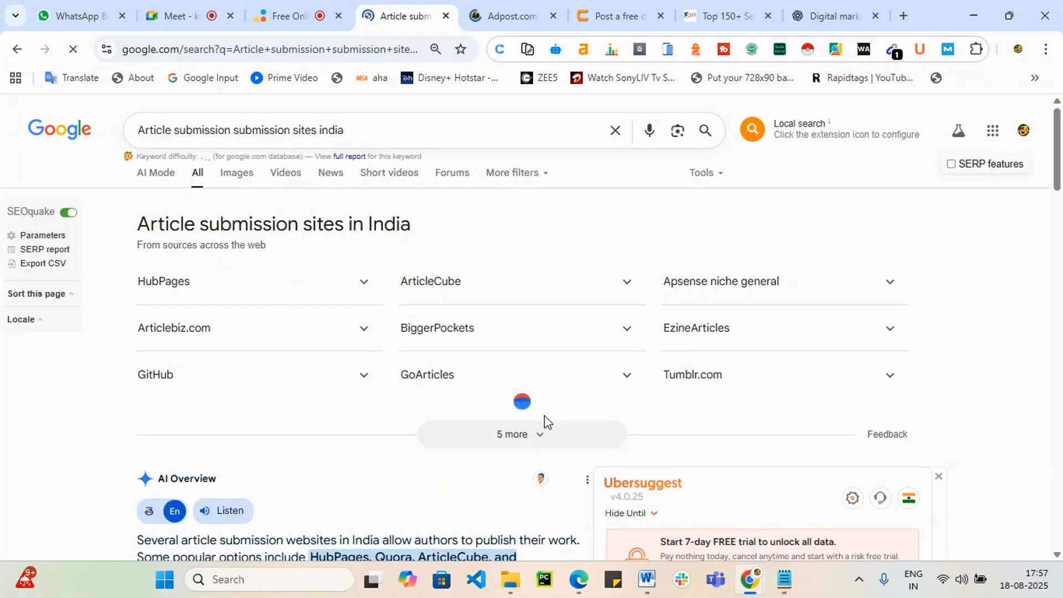
{"action": "left_click", "coordinate": [544, 431]}
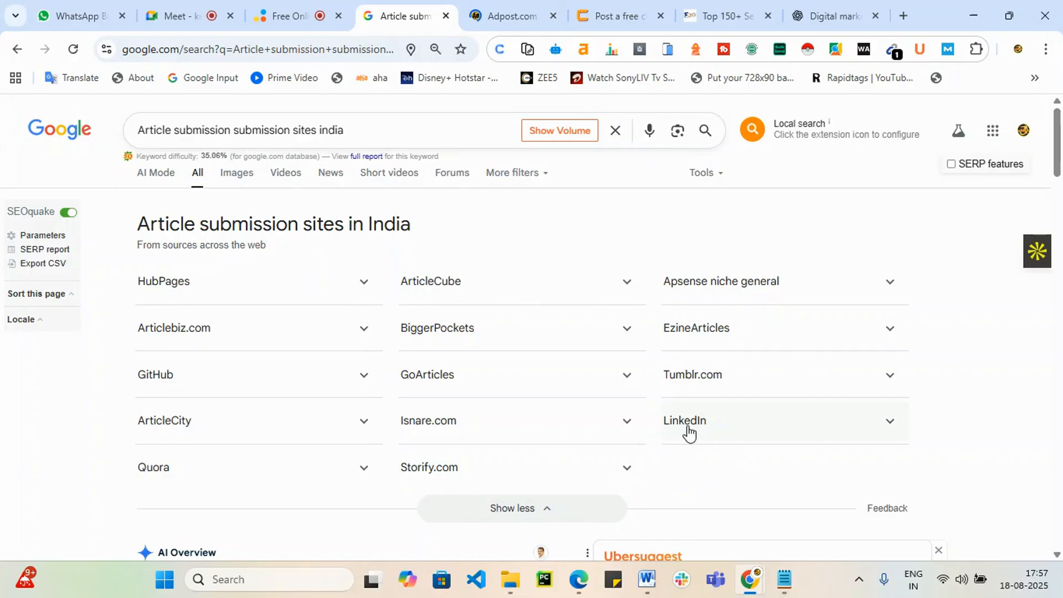
{"action": "scroll", "coordinate": [688, 433], "scroll_direction": "down", "scroll_amount": 4}
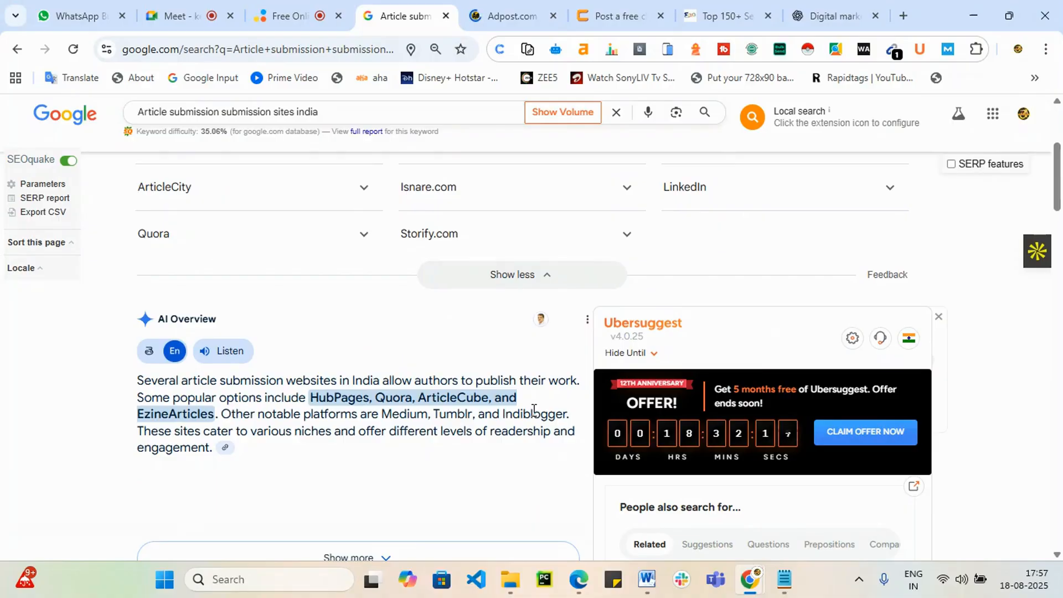
{"action": "scroll", "coordinate": [206, 247], "scroll_direction": "up", "scroll_amount": 3}
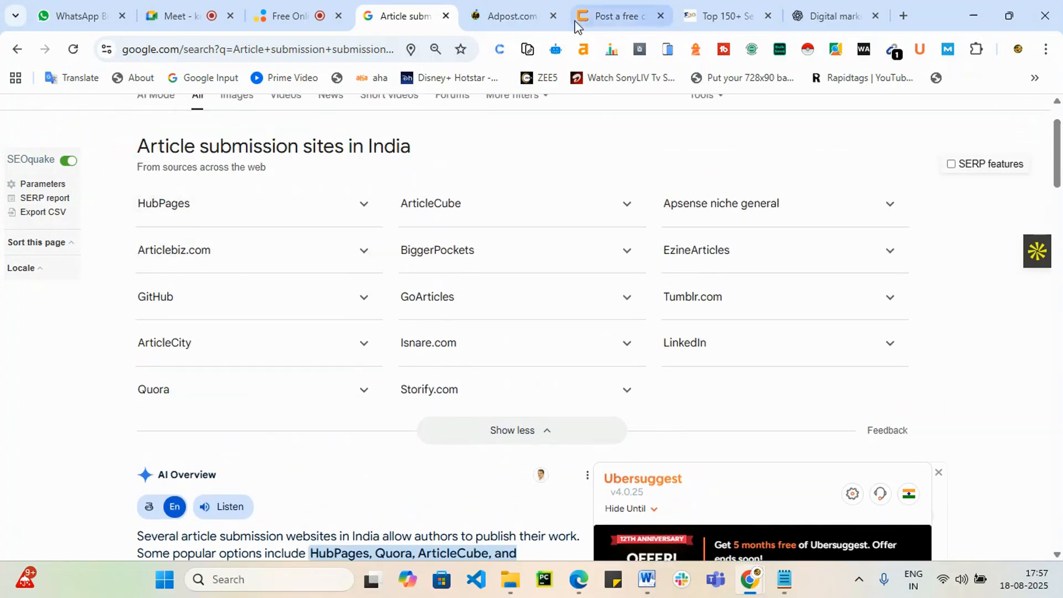
Step: Search Google for 'medium' in a new tab, then go back to the Adpost tab
{"action": "left_click", "coordinate": [900, 17]}
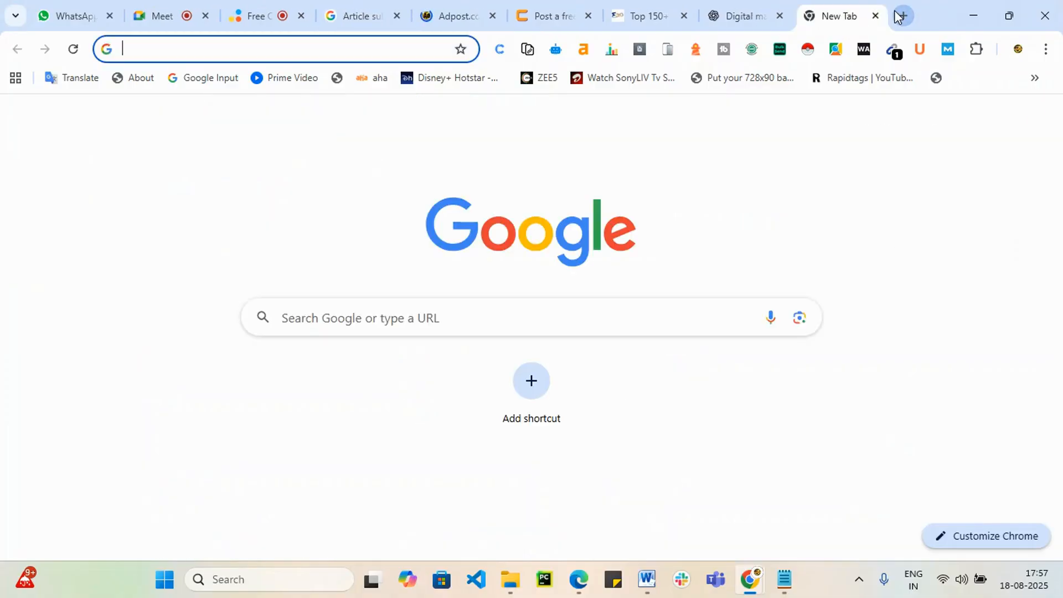
{"action": "type", "text": "medium"}
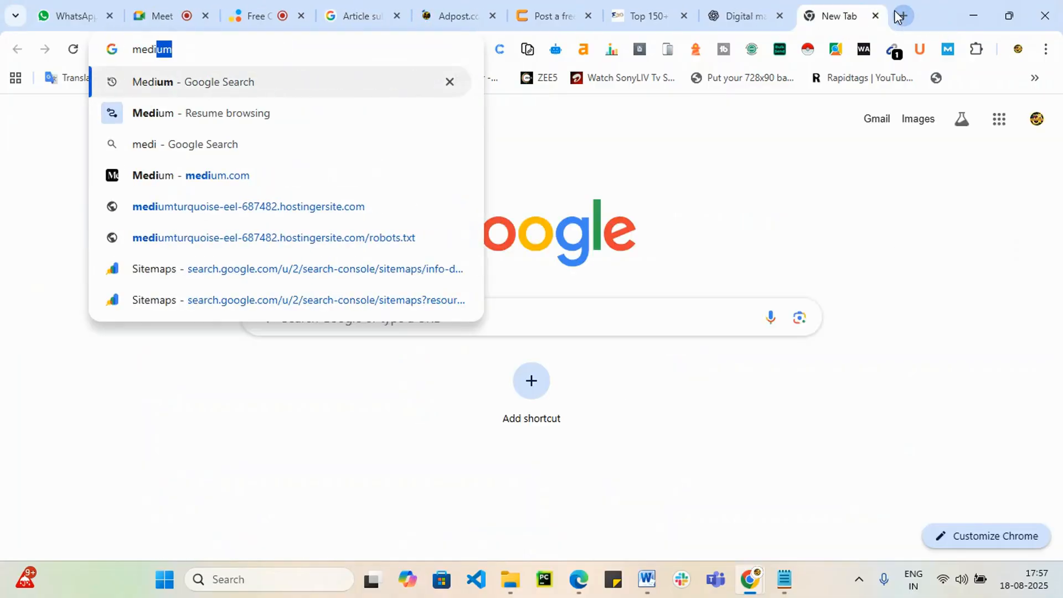
{"action": "key", "text": "Return"}
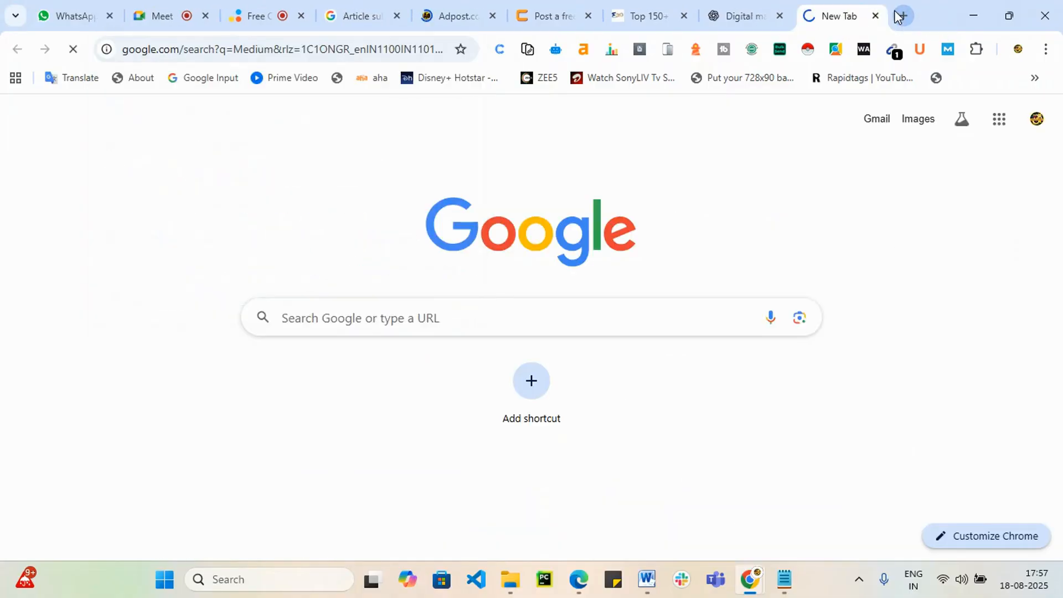
{"action": "left_click", "coordinate": [474, 8]}
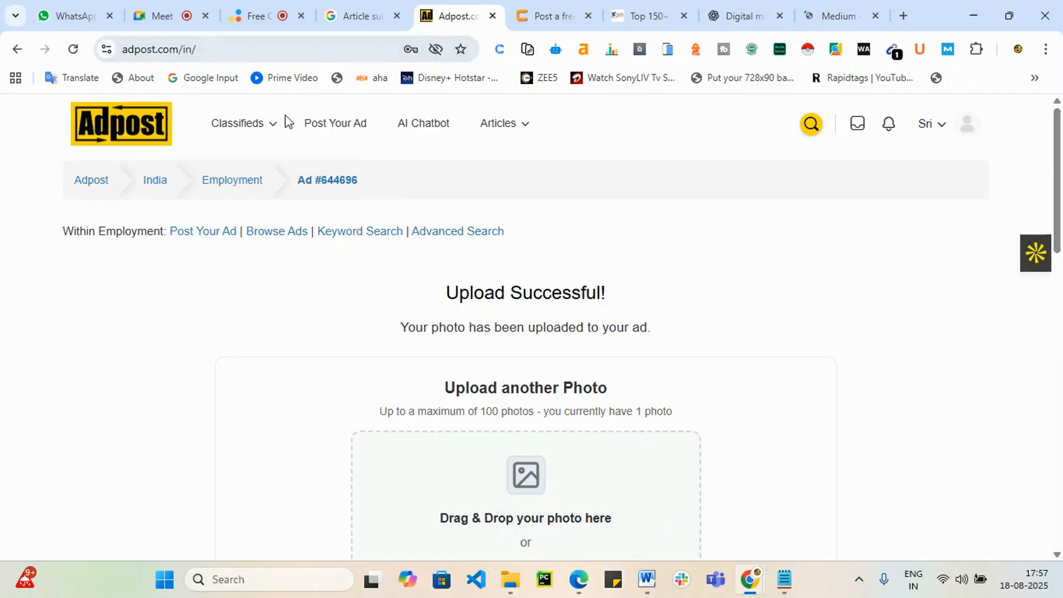
Step: Submit the photo upload and view the published ad and its web address
{"action": "scroll", "coordinate": [749, 379], "scroll_direction": "down", "scroll_amount": 5}
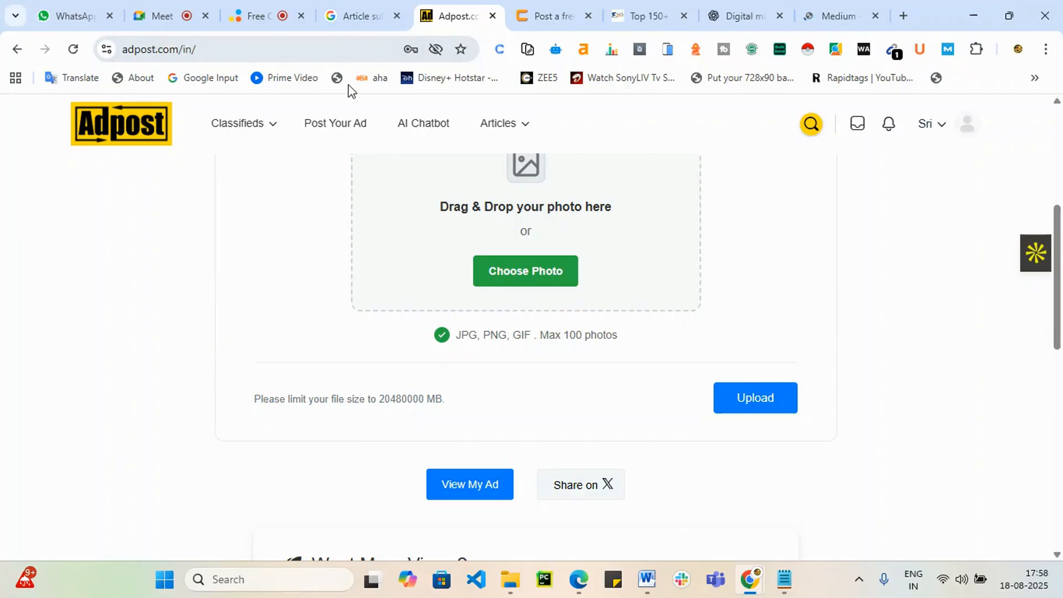
{"action": "left_click", "coordinate": [768, 413]}
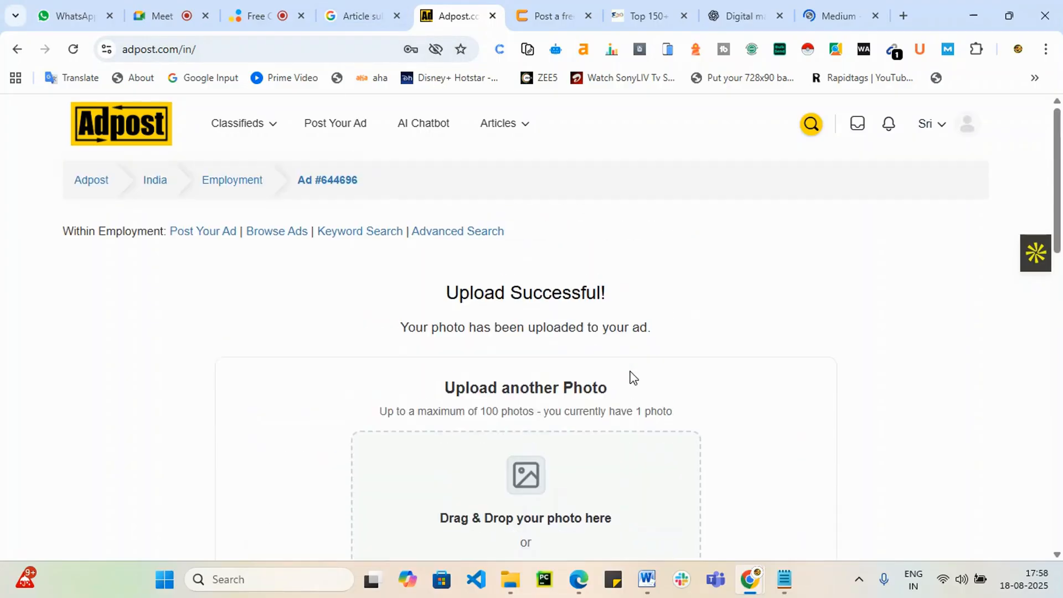
{"action": "scroll", "coordinate": [630, 375], "scroll_direction": "down", "scroll_amount": 6}
{"action": "left_click", "coordinate": [450, 410]}
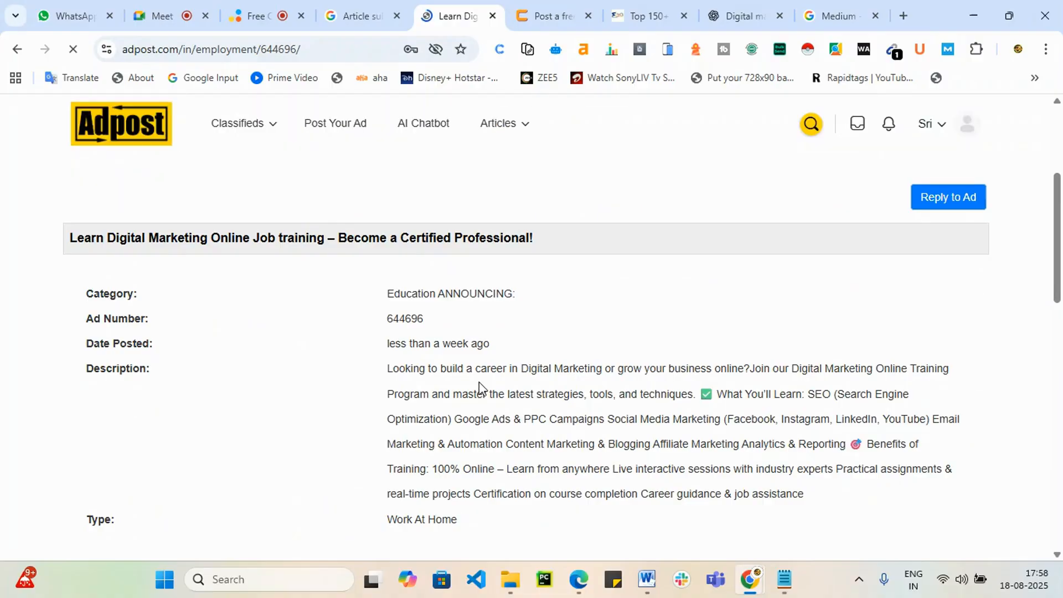
{"action": "scroll", "coordinate": [480, 383], "scroll_direction": "down", "scroll_amount": 4}
{"action": "scroll", "coordinate": [480, 383], "scroll_direction": "down", "scroll_amount": 7}
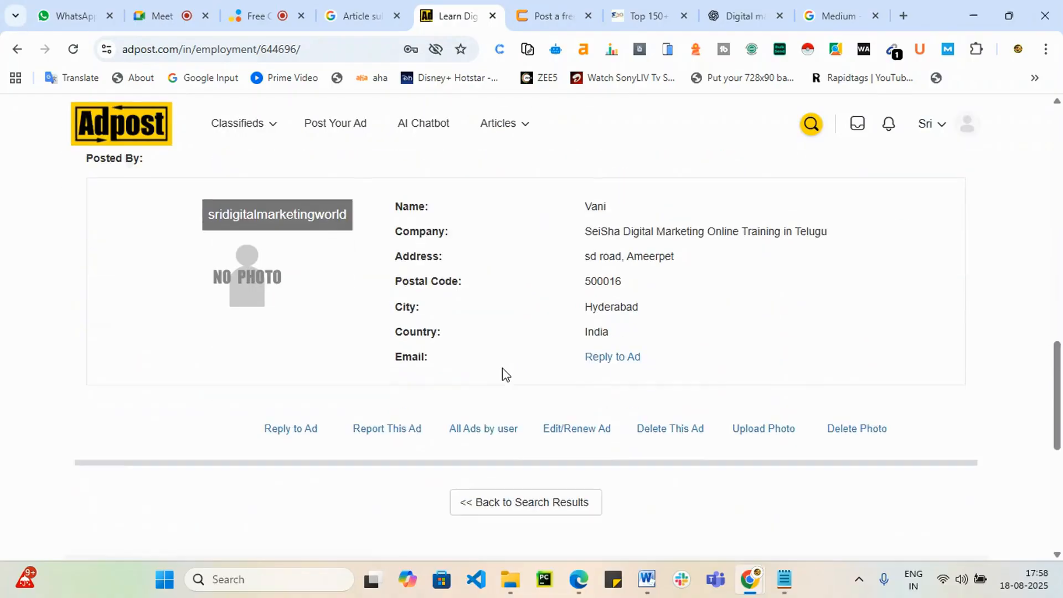
{"action": "scroll", "coordinate": [503, 375], "scroll_direction": "up", "scroll_amount": 3}
{"action": "scroll", "coordinate": [501, 375], "scroll_direction": "down", "scroll_amount": 4}
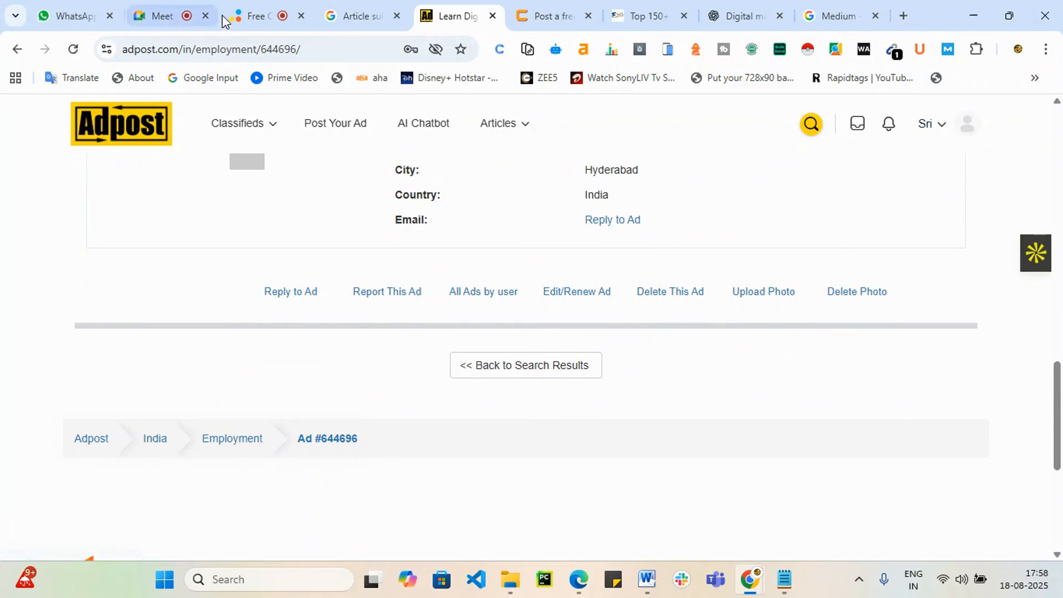
{"action": "left_click", "coordinate": [326, 49]}
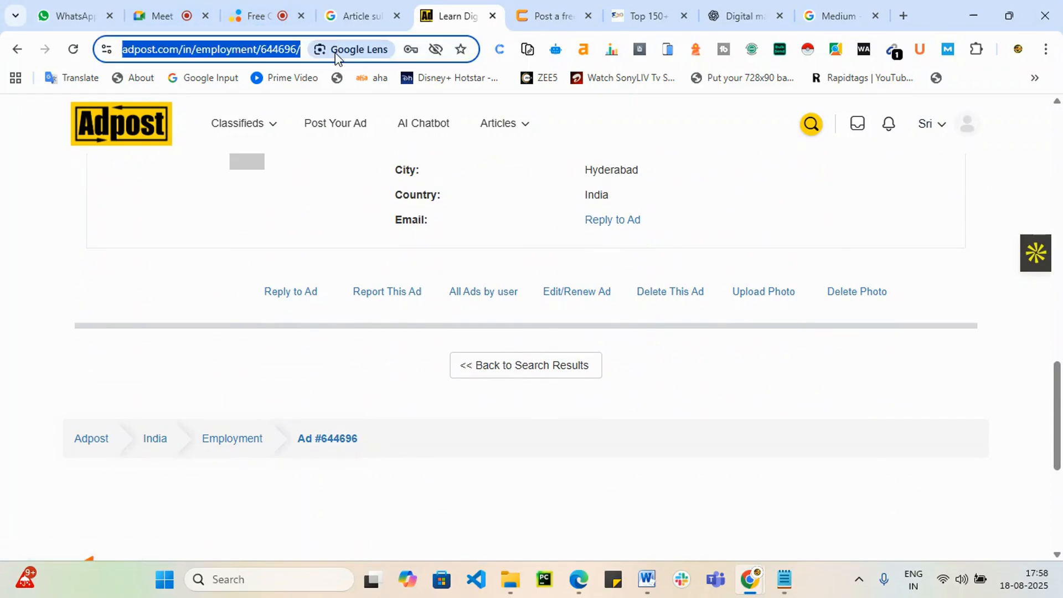
{"action": "left_click", "coordinate": [580, 487]}
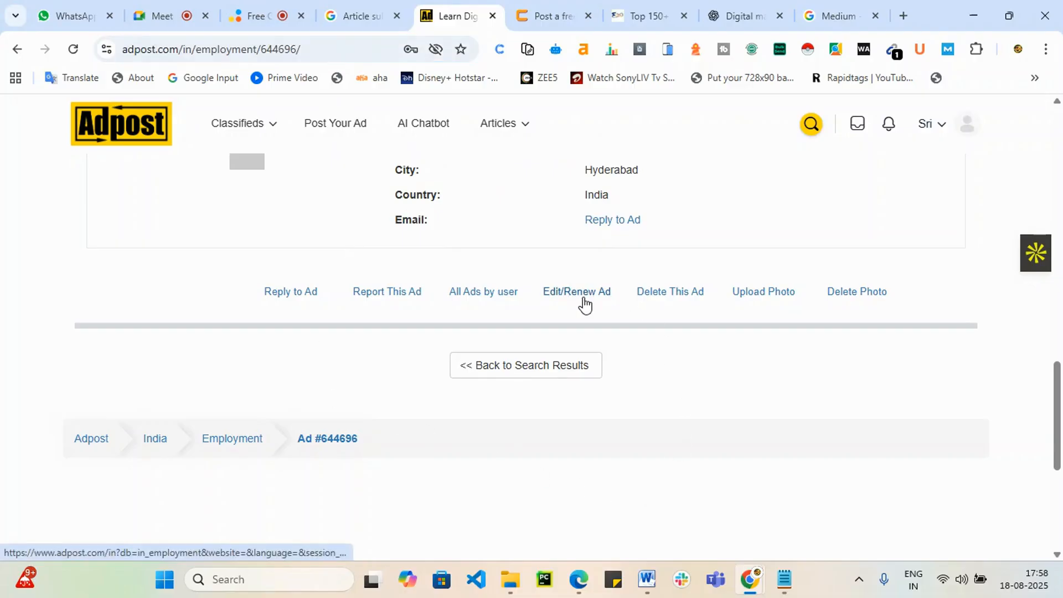
Step: Close the posted-ad and pending-ad tabs and return to the Digital marketing ChatGPT chat
{"action": "scroll", "coordinate": [585, 304], "scroll_direction": "up", "scroll_amount": 20}
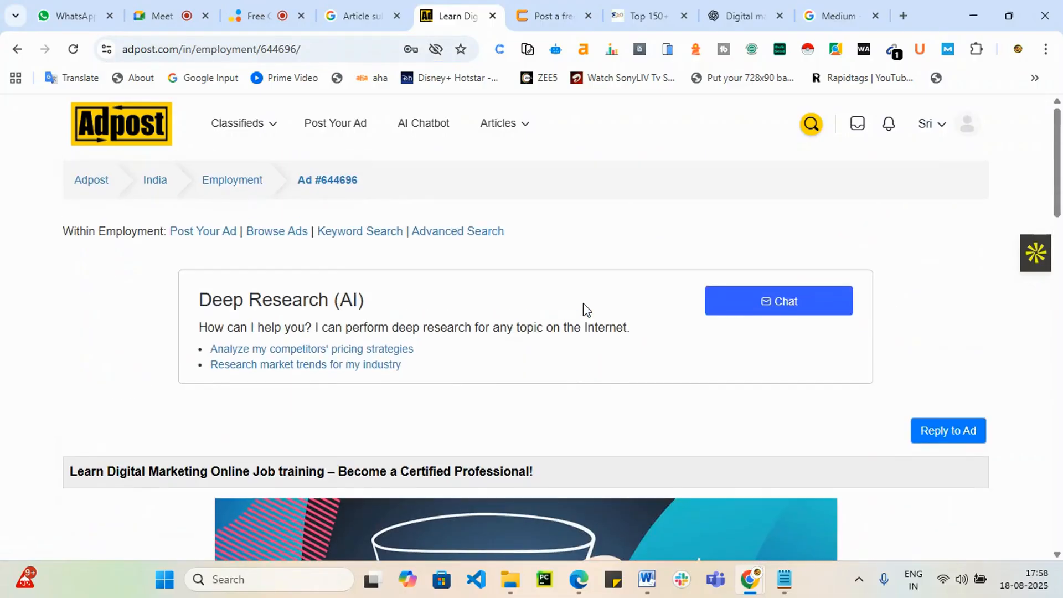
{"action": "left_click", "coordinate": [495, 18]}
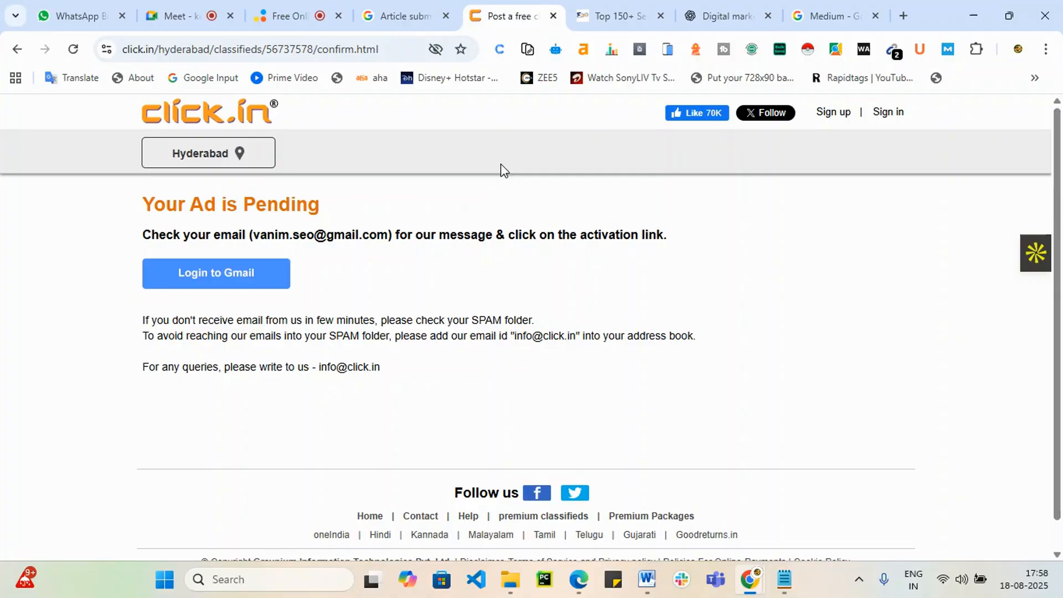
{"action": "left_click", "coordinate": [552, 17]}
{"action": "left_click", "coordinate": [599, 13]}
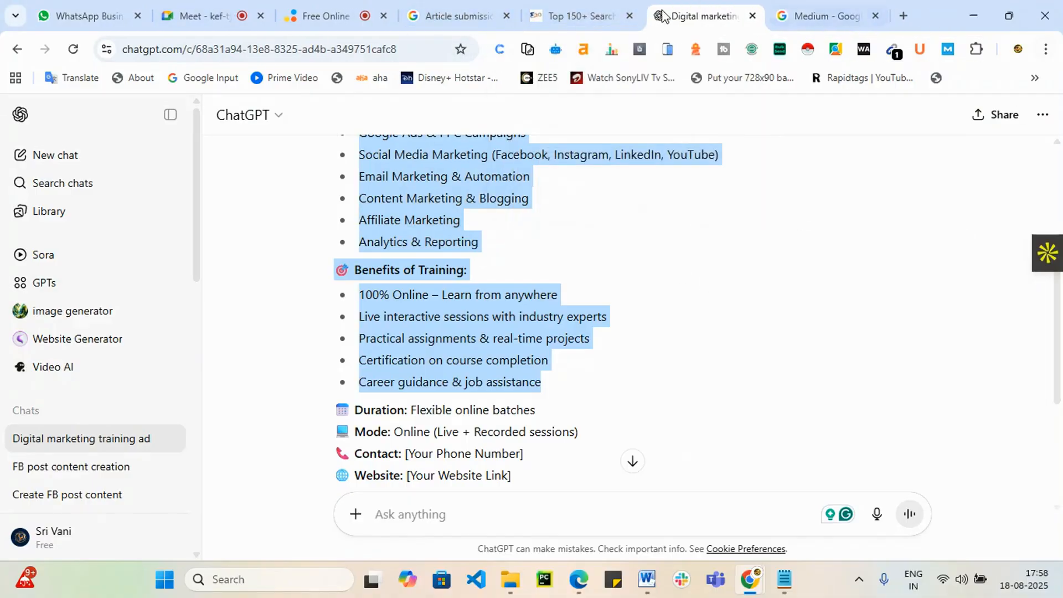
Step: Open the Medium home feed via the 'Medium: Read and write stories.' search result
{"action": "left_click", "coordinate": [812, 5]}
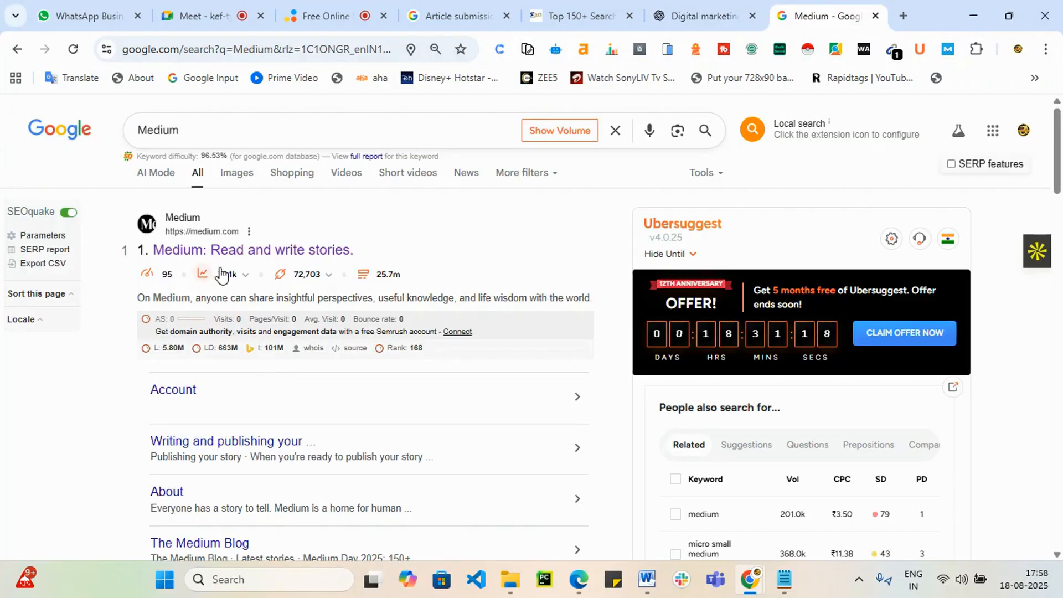
{"action": "left_click", "coordinate": [218, 256]}
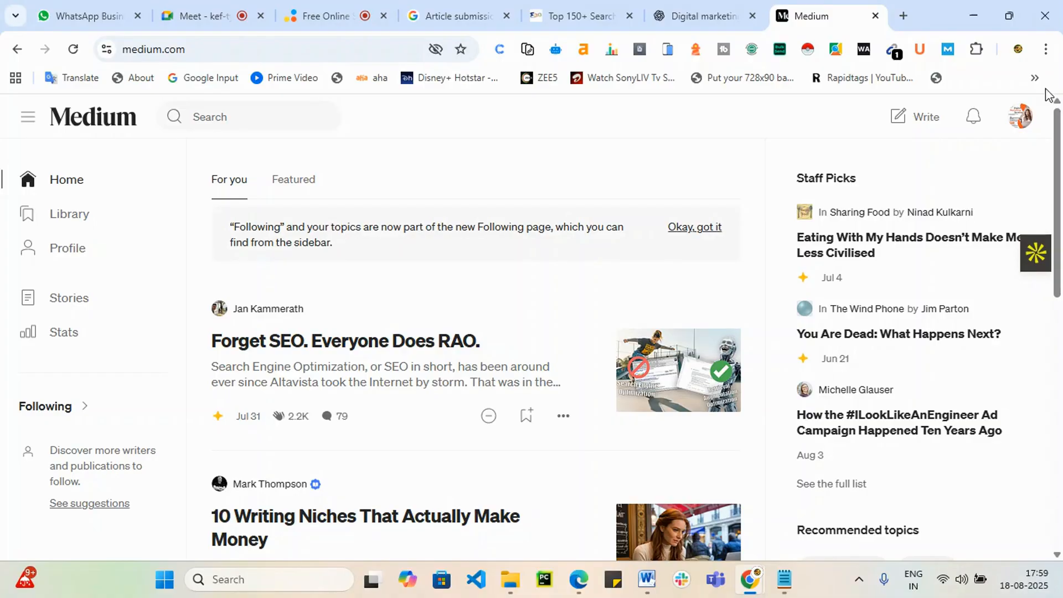
{"action": "left_click", "coordinate": [1020, 118]}
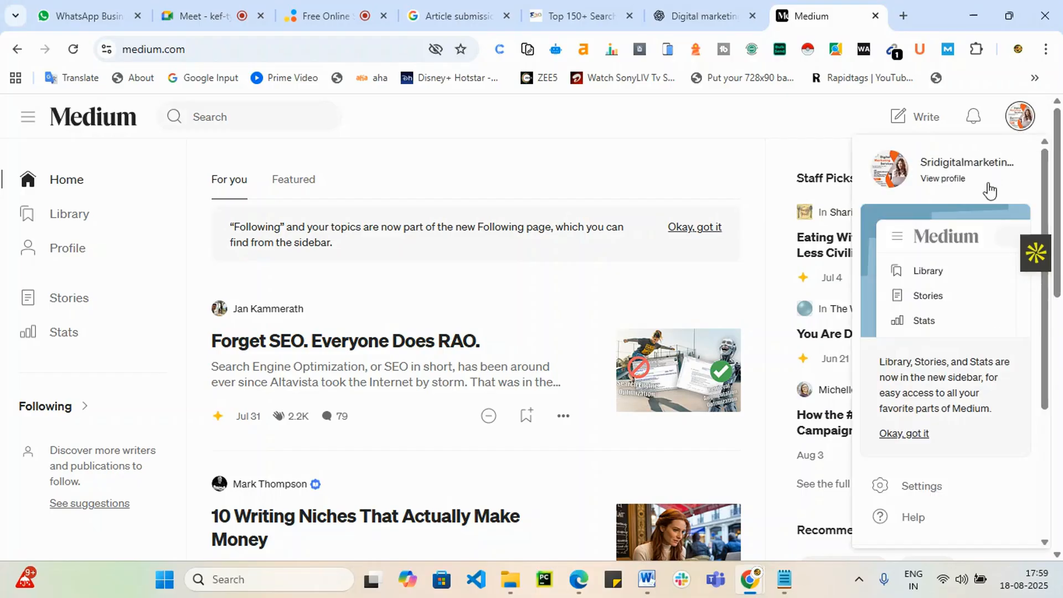
{"action": "left_click", "coordinate": [934, 485]}
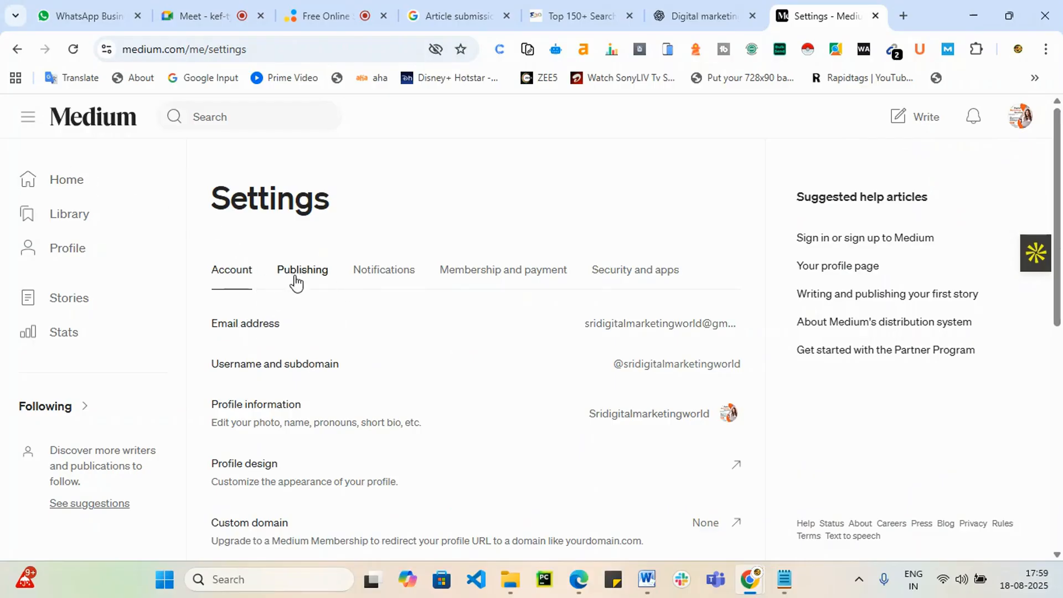
{"action": "scroll", "coordinate": [297, 293], "scroll_direction": "down", "scroll_amount": 3}
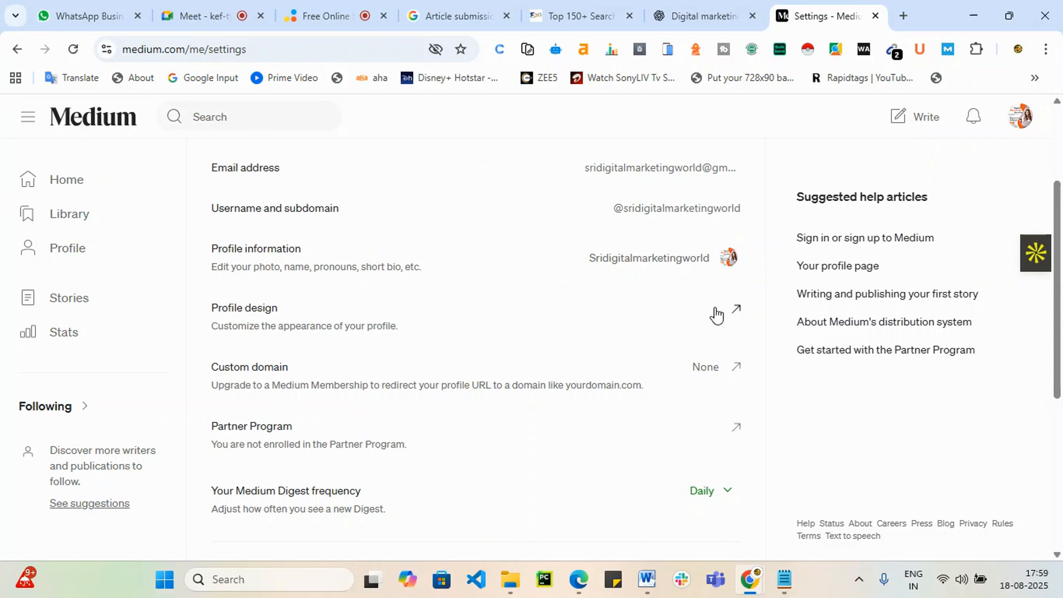
Step: Review the profile information, close it without changes, and return to the Medium home feed
{"action": "left_click", "coordinate": [712, 259]}
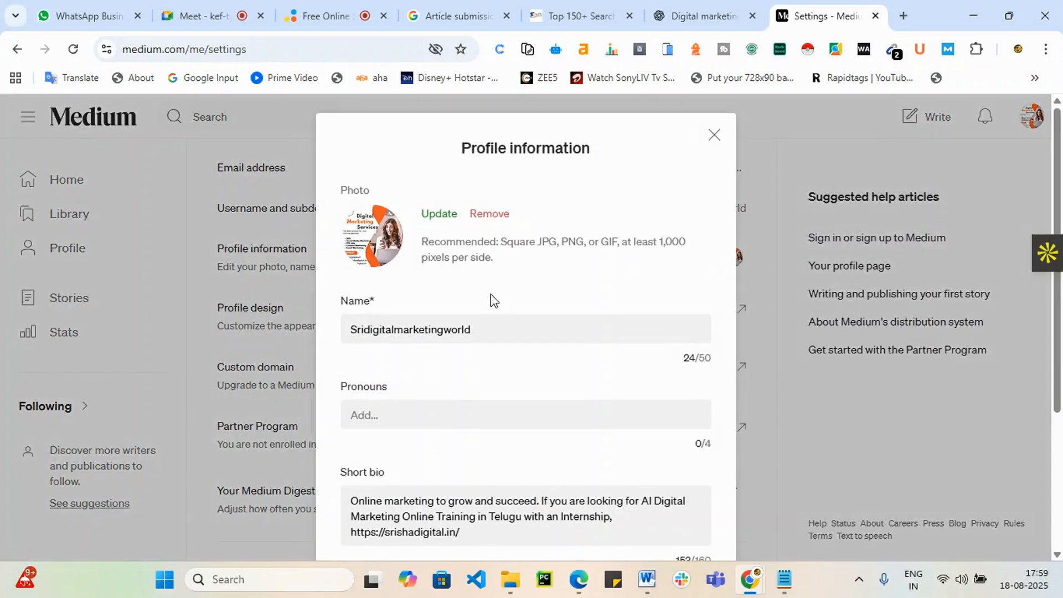
{"action": "scroll", "coordinate": [481, 268], "scroll_direction": "down", "scroll_amount": 1}
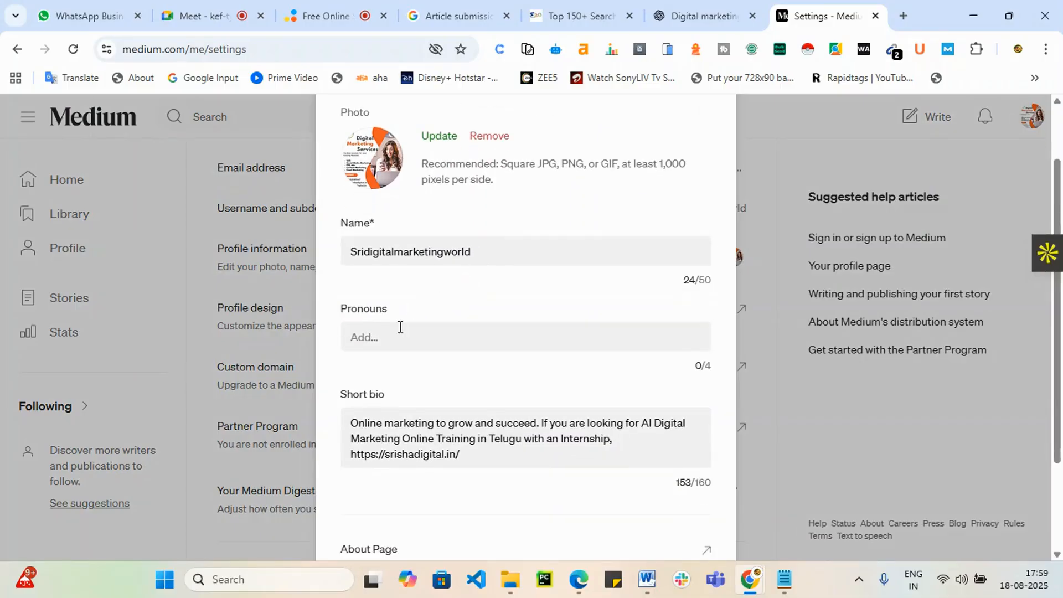
{"action": "scroll", "coordinate": [400, 336], "scroll_direction": "down", "scroll_amount": 2}
{"action": "scroll", "coordinate": [442, 382], "scroll_direction": "up", "scroll_amount": 1}
{"action": "scroll", "coordinate": [451, 392], "scroll_direction": "down", "scroll_amount": 2}
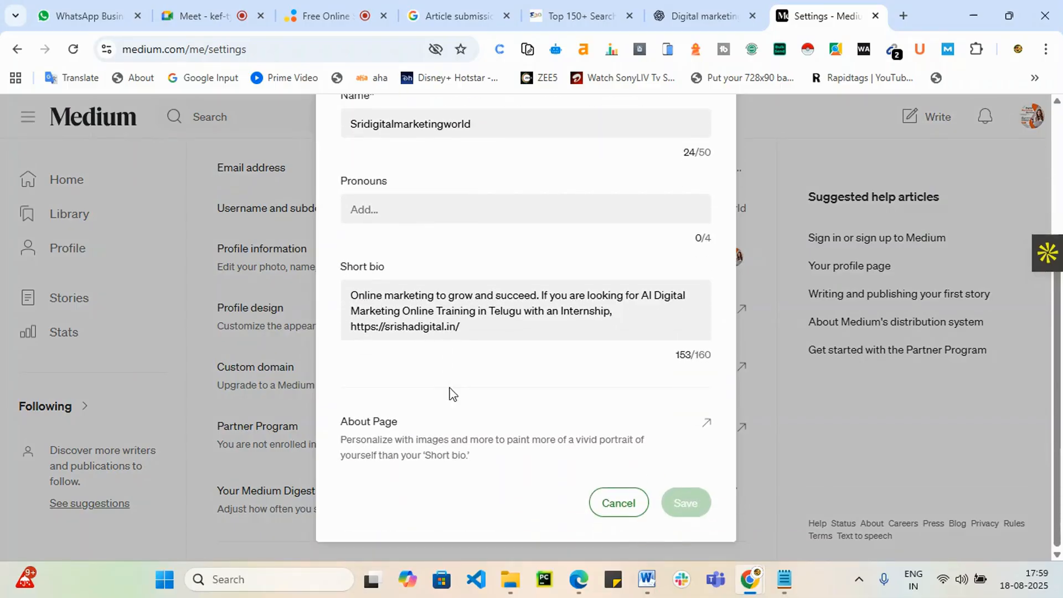
{"action": "scroll", "coordinate": [643, 219], "scroll_direction": "up", "scroll_amount": 3}
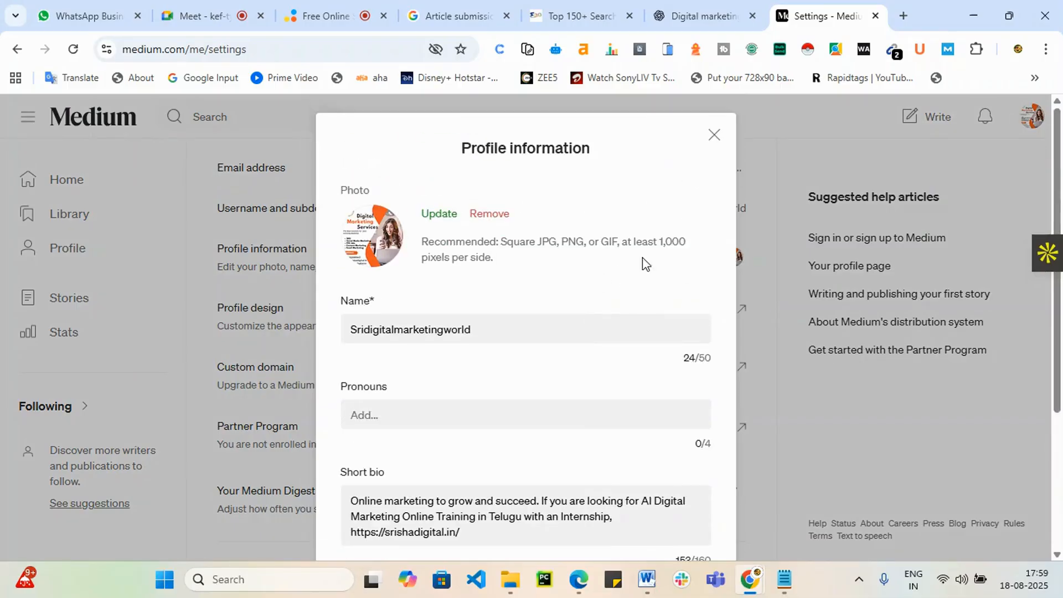
{"action": "left_click", "coordinate": [713, 137]}
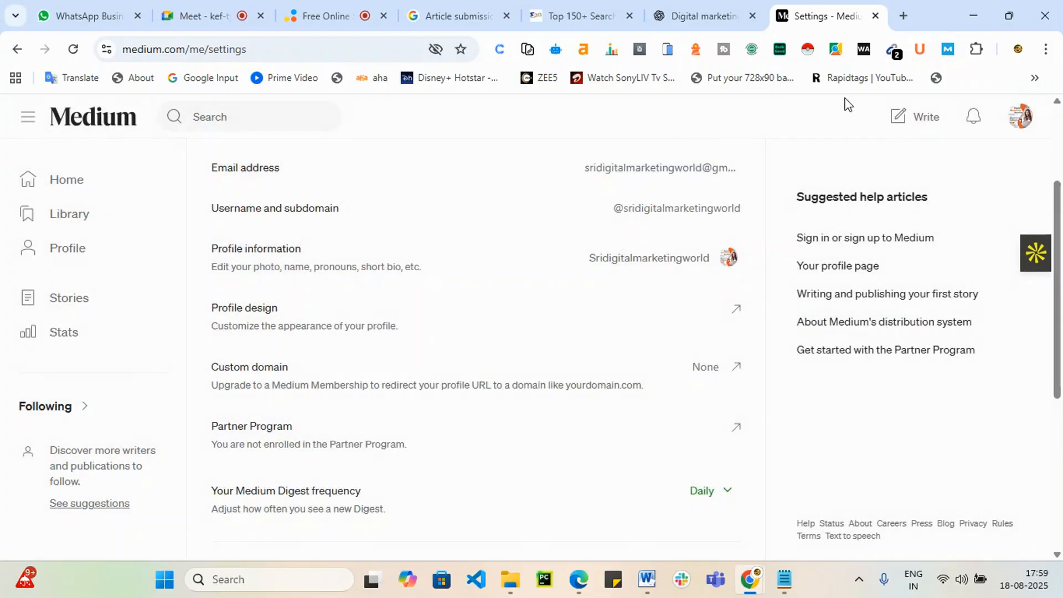
{"action": "left_click", "coordinate": [42, 129]}
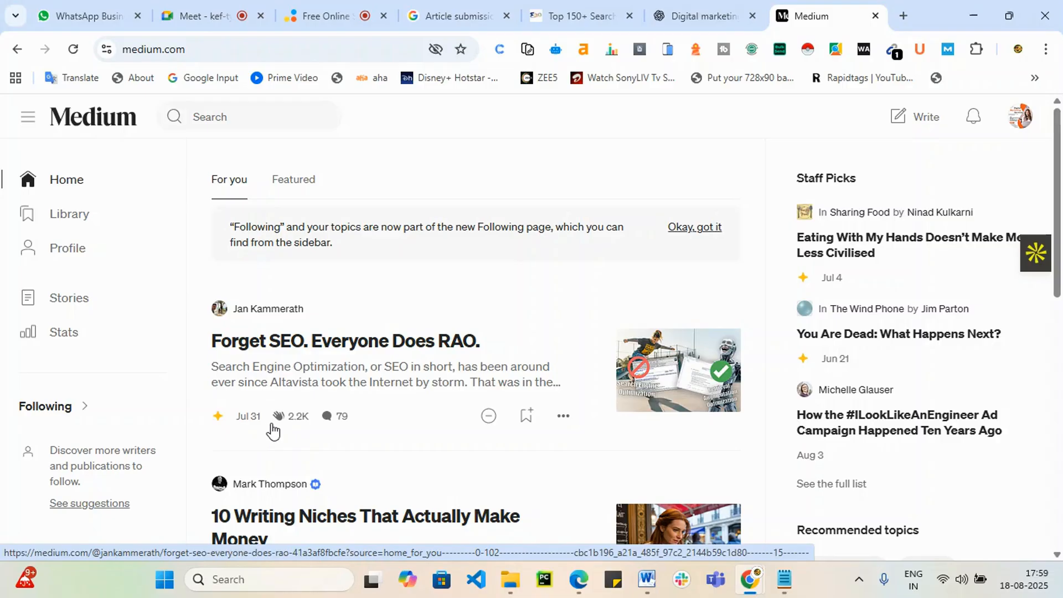
{"action": "left_click", "coordinate": [244, 427]}
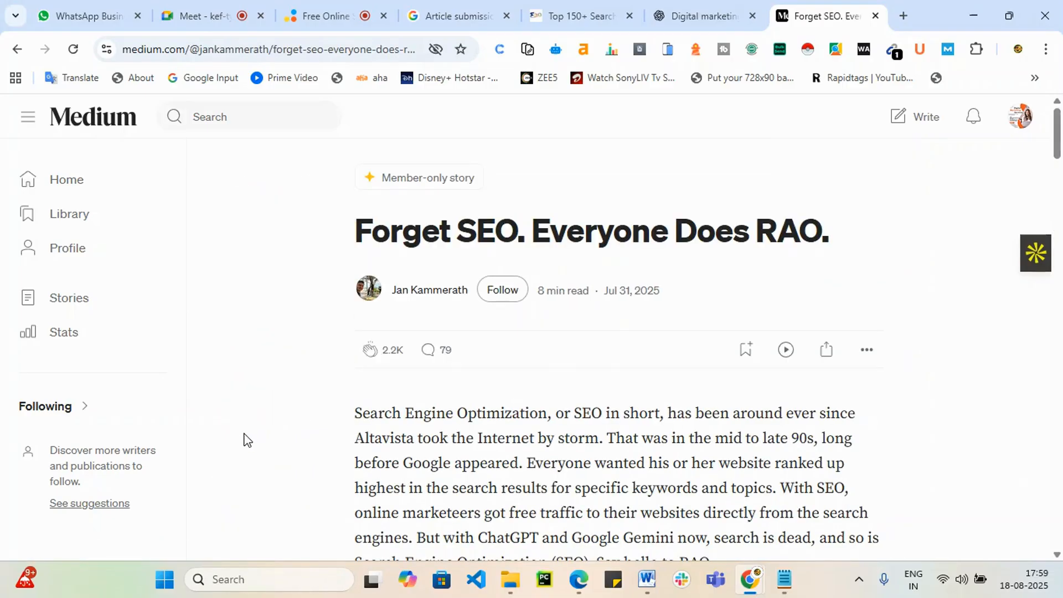
{"action": "scroll", "coordinate": [465, 476], "scroll_direction": "down", "scroll_amount": 5}
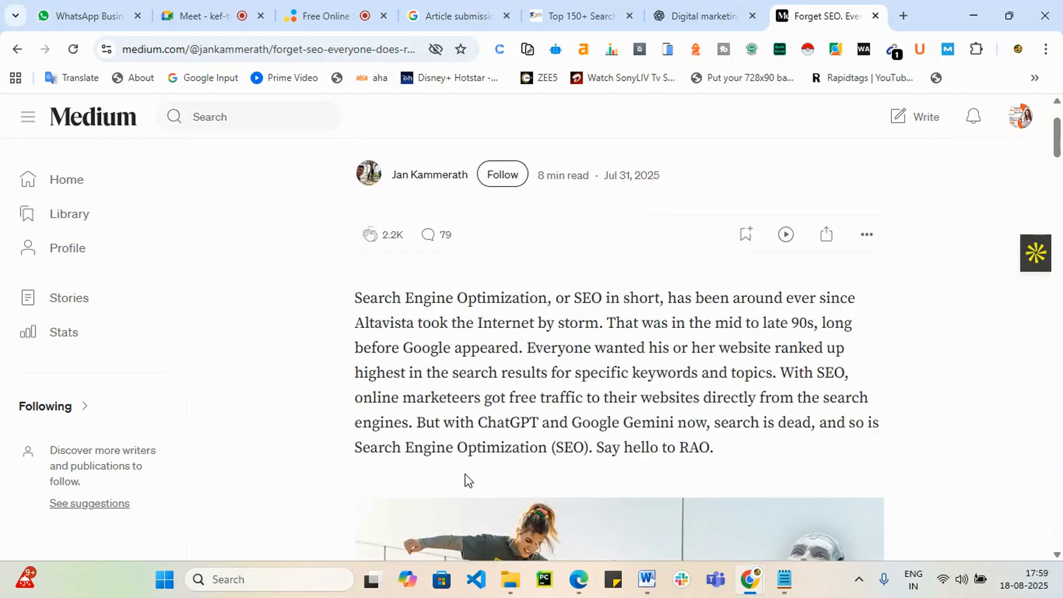
{"action": "scroll", "coordinate": [465, 475], "scroll_direction": "down", "scroll_amount": 4}
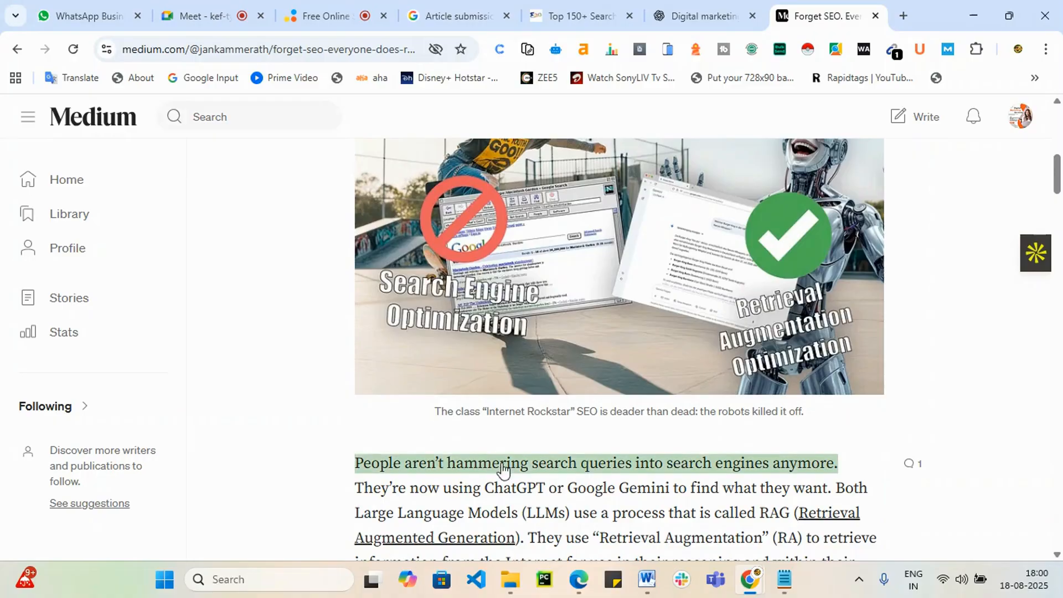
{"action": "scroll", "coordinate": [604, 460], "scroll_direction": "down", "scroll_amount": 2}
{"action": "scroll", "coordinate": [603, 460], "scroll_direction": "down", "scroll_amount": 5}
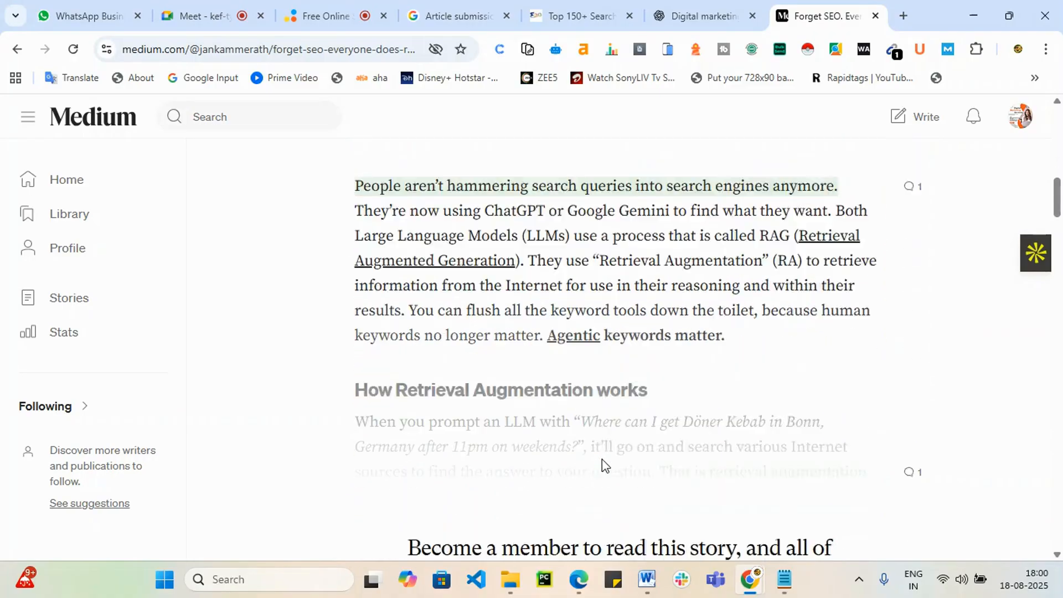
{"action": "scroll", "coordinate": [699, 505], "scroll_direction": "up", "scroll_amount": 12}
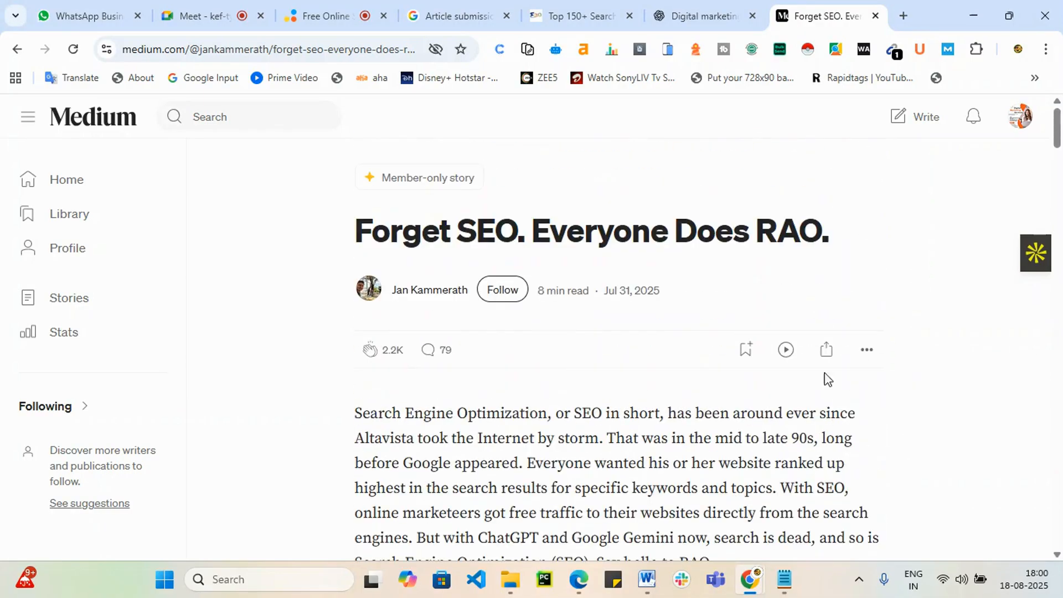
{"action": "left_click", "coordinate": [16, 49]}
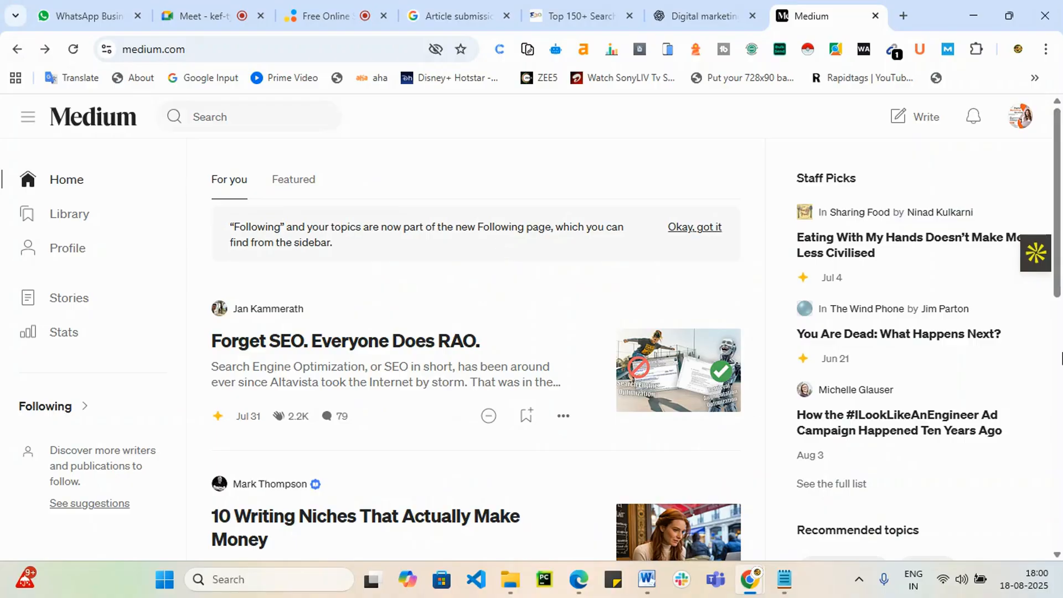
Step: In the digital marketing chat, begin the prompt 'write an article about SEO is roule'
{"action": "left_click", "coordinate": [687, 16]}
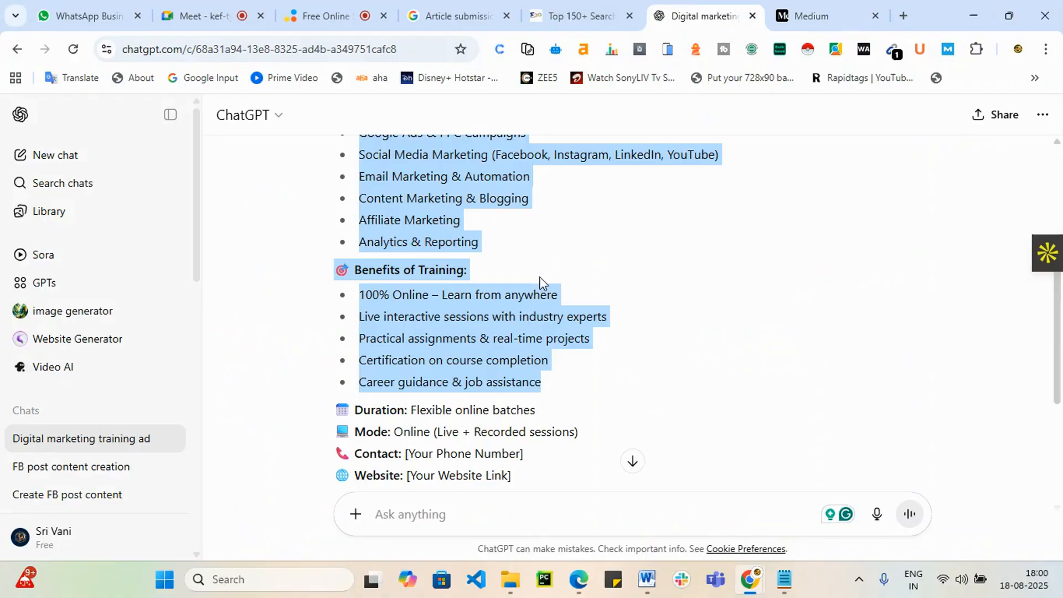
{"action": "scroll", "coordinate": [540, 282], "scroll_direction": "down", "scroll_amount": 4}
{"action": "left_click", "coordinate": [406, 514]}
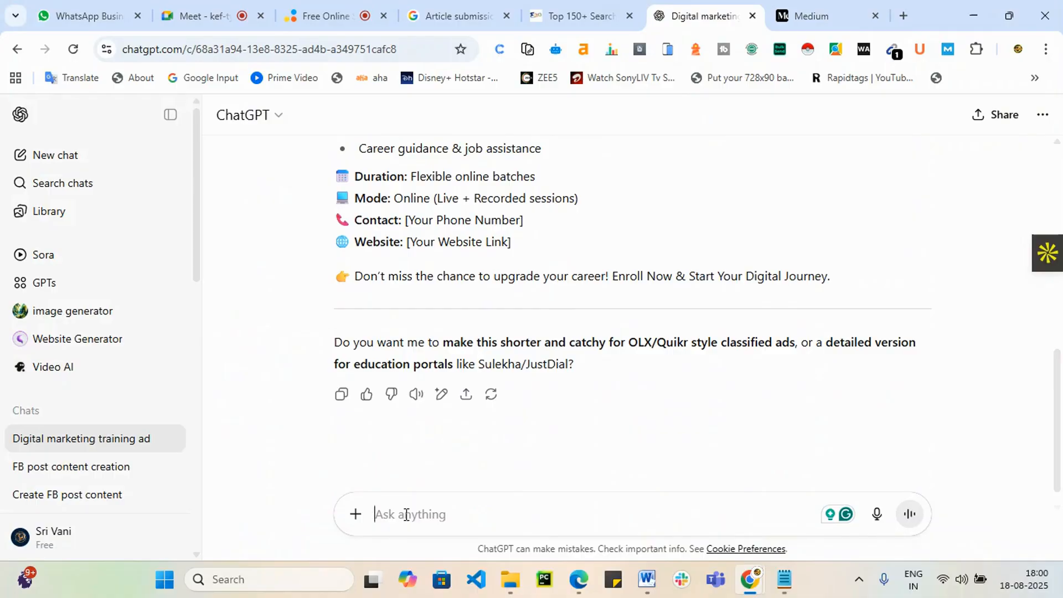
{"action": "type", "text": "write "}
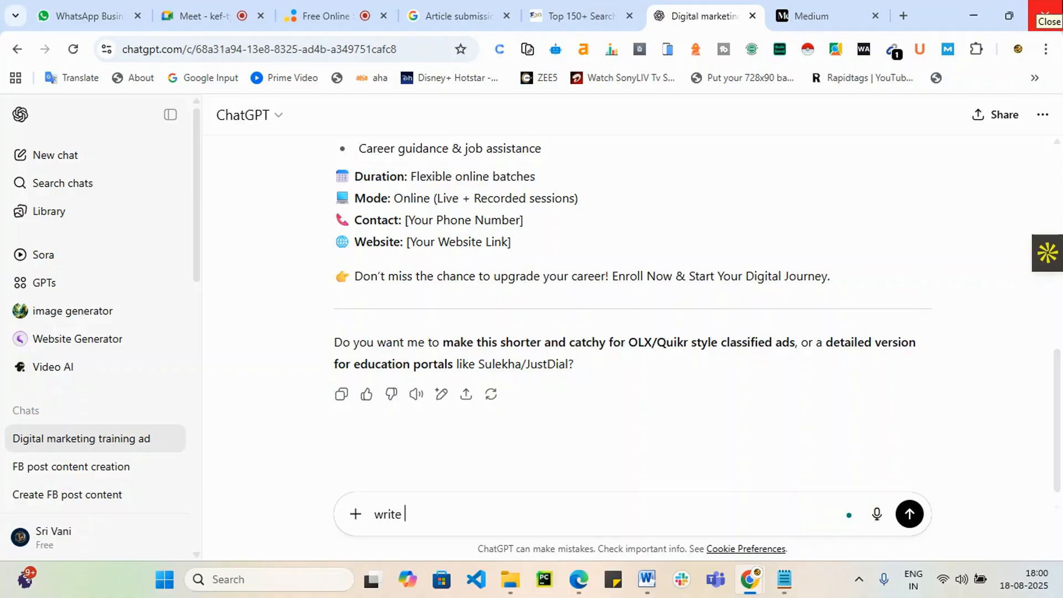
{"action": "type", "text": "an articleabout"}
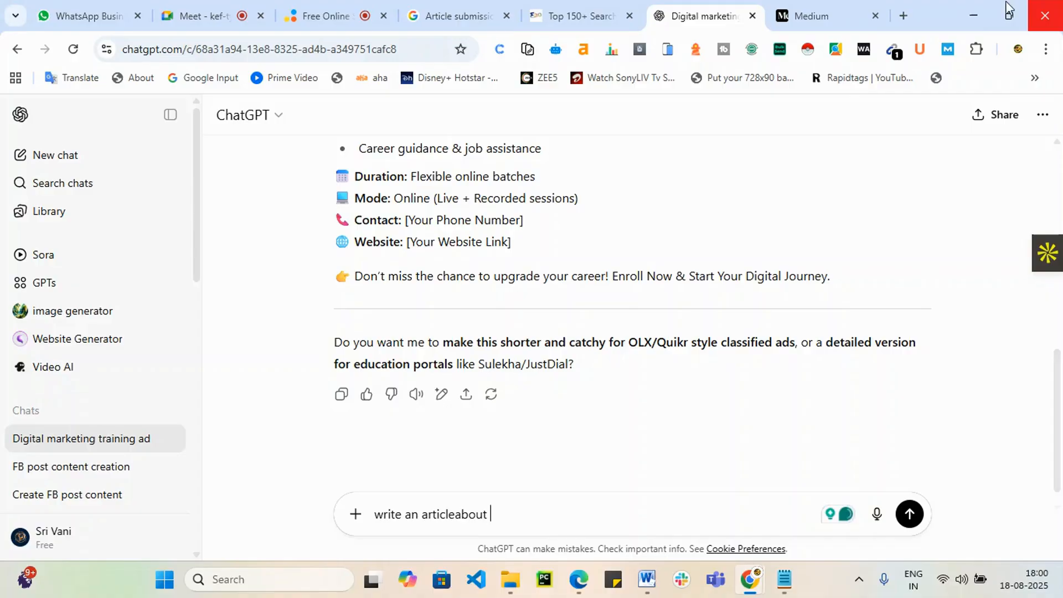
{"action": "left_click", "coordinate": [464, 515]}
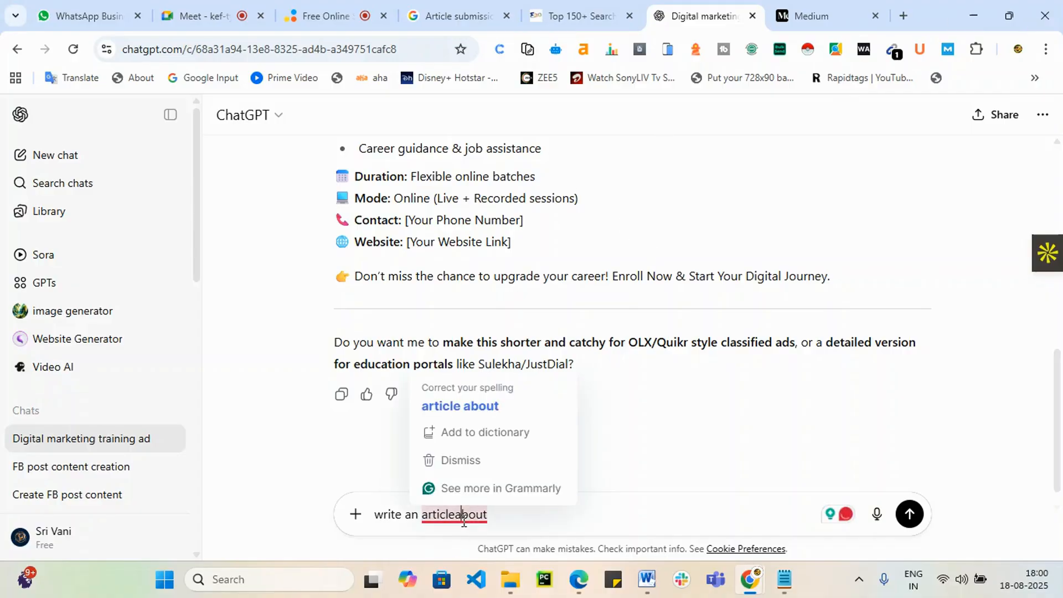
{"action": "type", "text": "bout SE"}
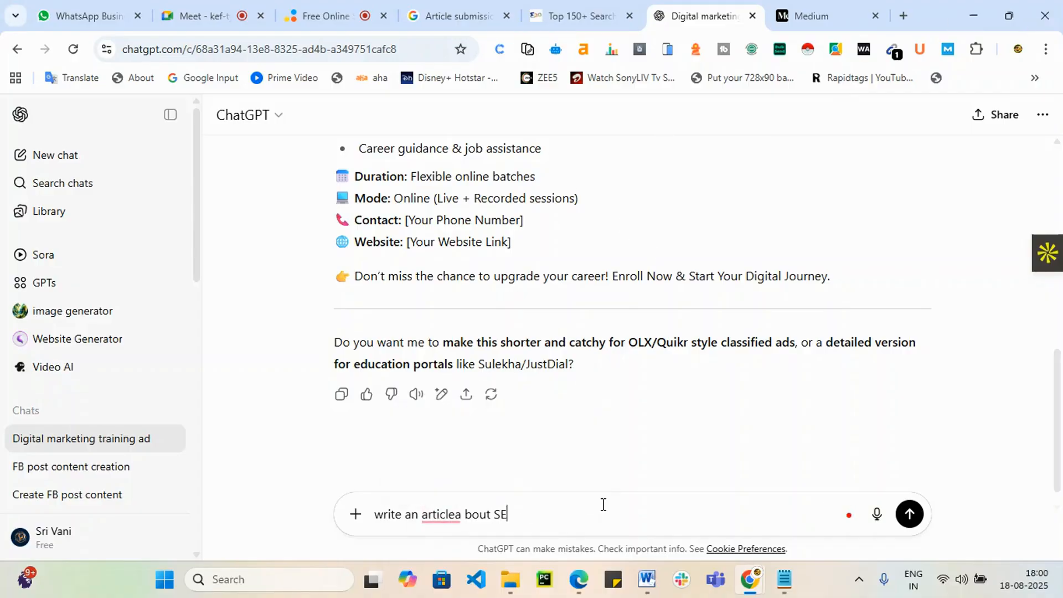
{"action": "type", "text": "O is rou"}
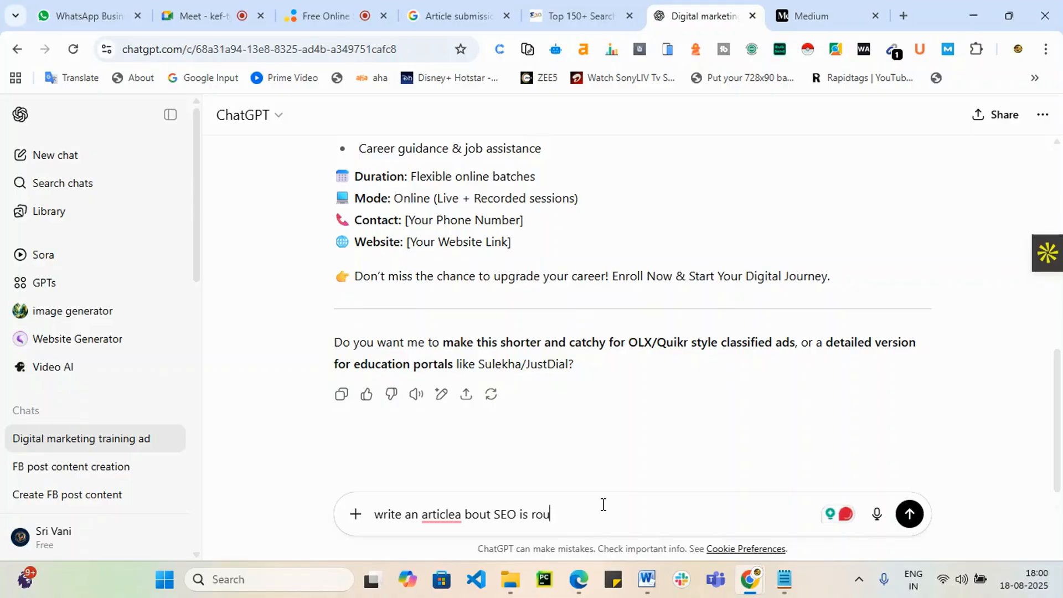
{"action": "type", "text": "le"}
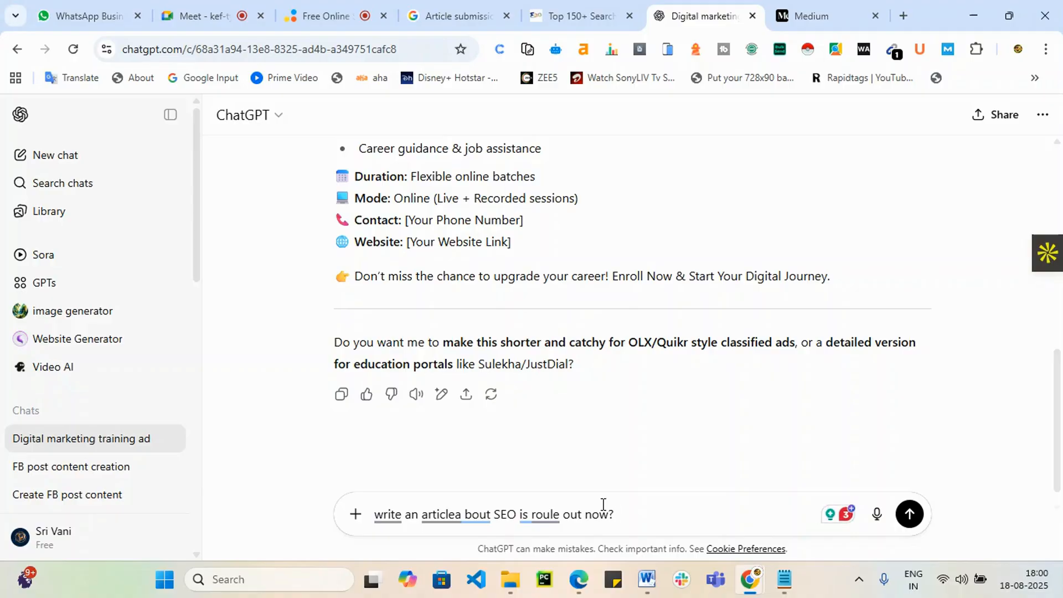
Step: Fix the prompt wording: 'ruled', 'article', capitalised 'Write', and 'whether' before SEO
{"action": "left_click", "coordinate": [546, 514]}
{"action": "left_click", "coordinate": [549, 406]}
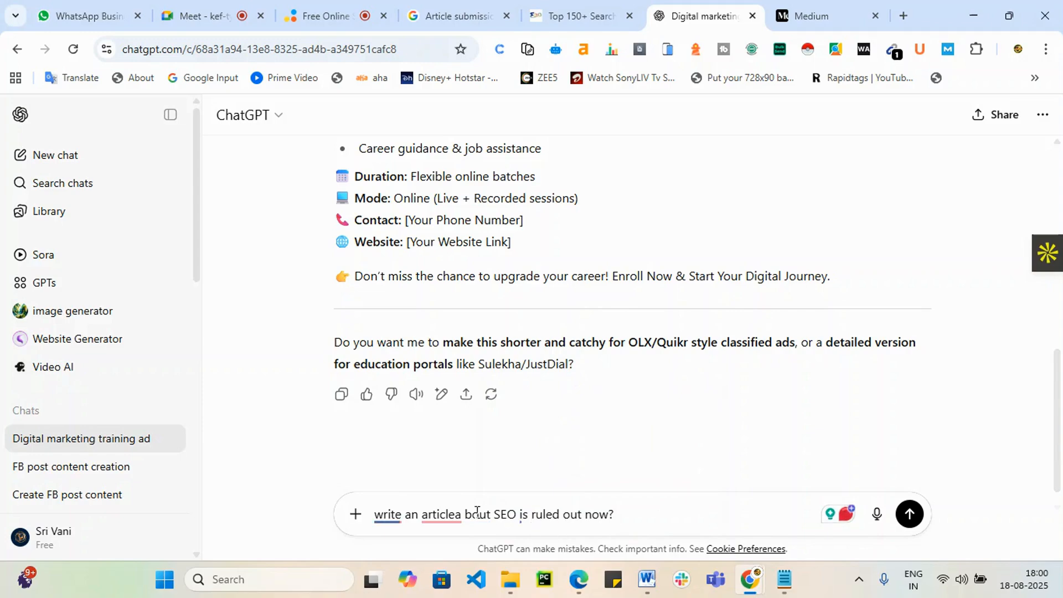
{"action": "left_click", "coordinate": [441, 514]}
{"action": "left_click", "coordinate": [443, 407]}
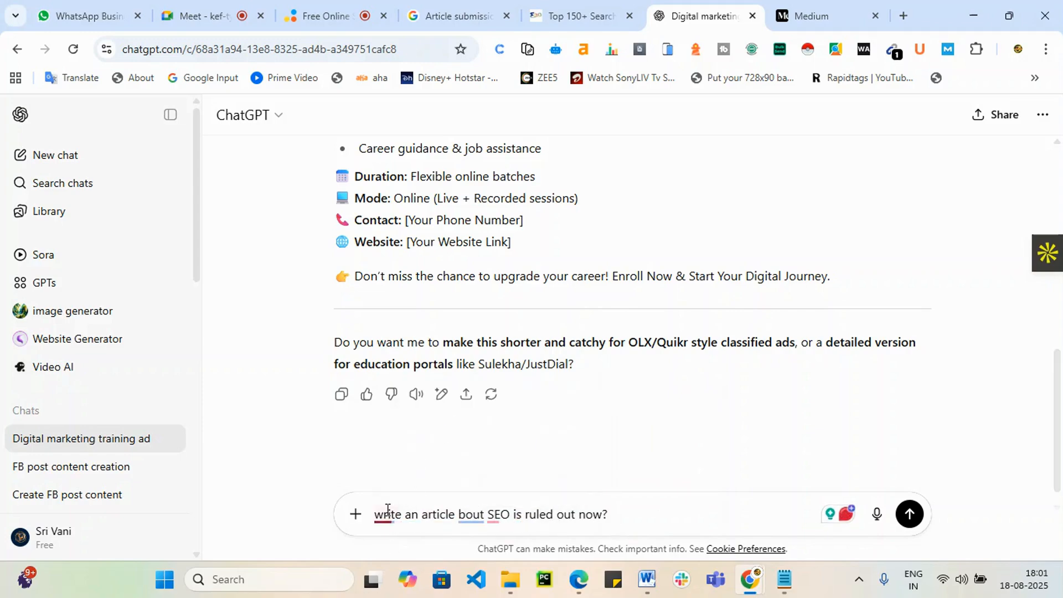
{"action": "left_click", "coordinate": [383, 514]}
{"action": "left_click", "coordinate": [394, 434]}
{"action": "left_click", "coordinate": [494, 515]}
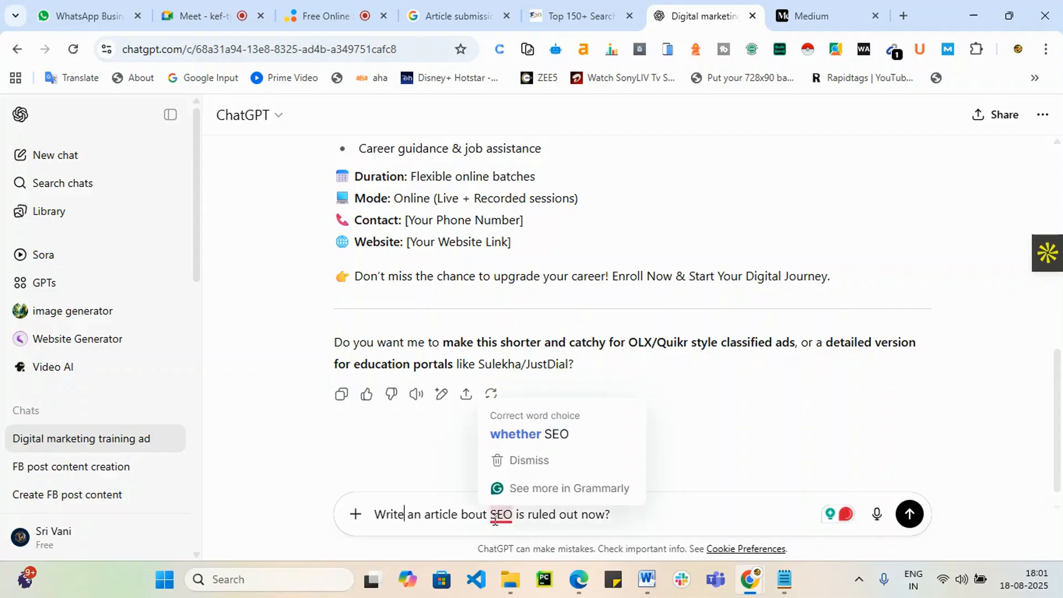
{"action": "left_click", "coordinate": [533, 436]}
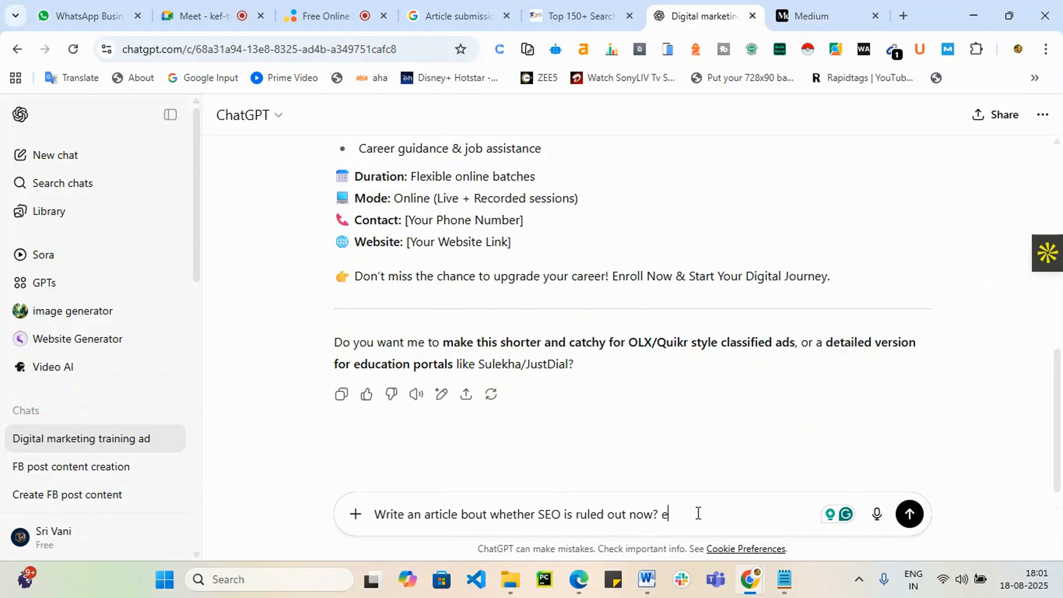
Step: Append 'high conversion content' to the prompt and send it to ChatGPT
{"action": "type", "text": "cplain complete details and"}
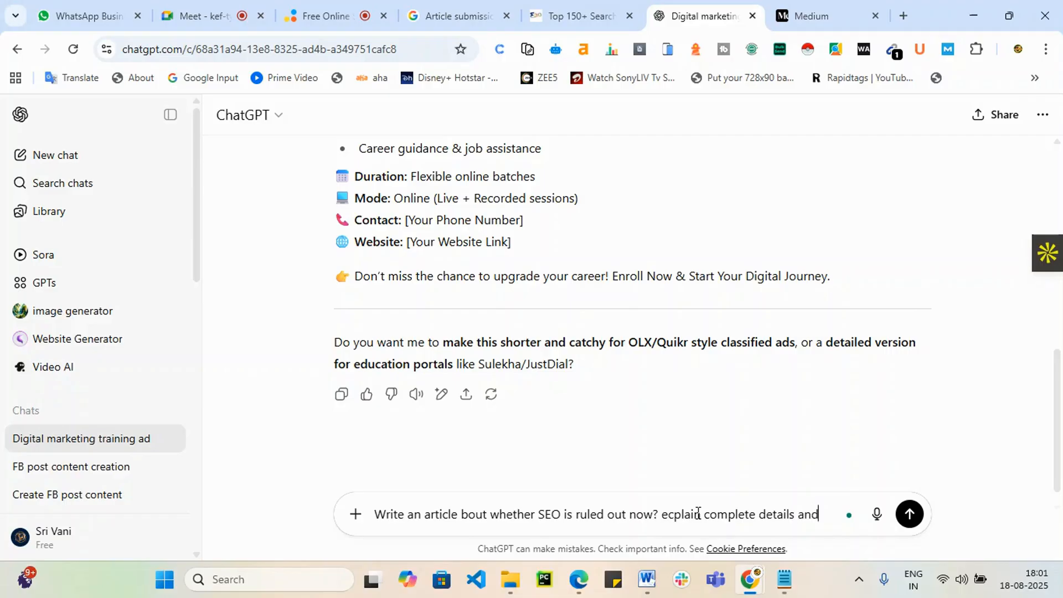
{"action": "type", "text": "high conversion"}
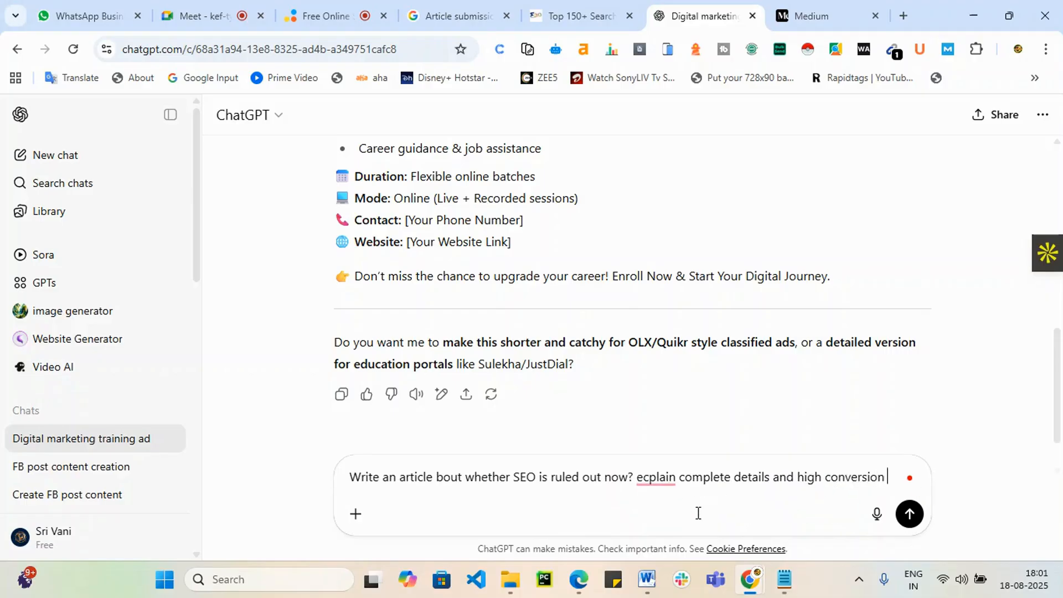
{"action": "type", "text": " content and title"}
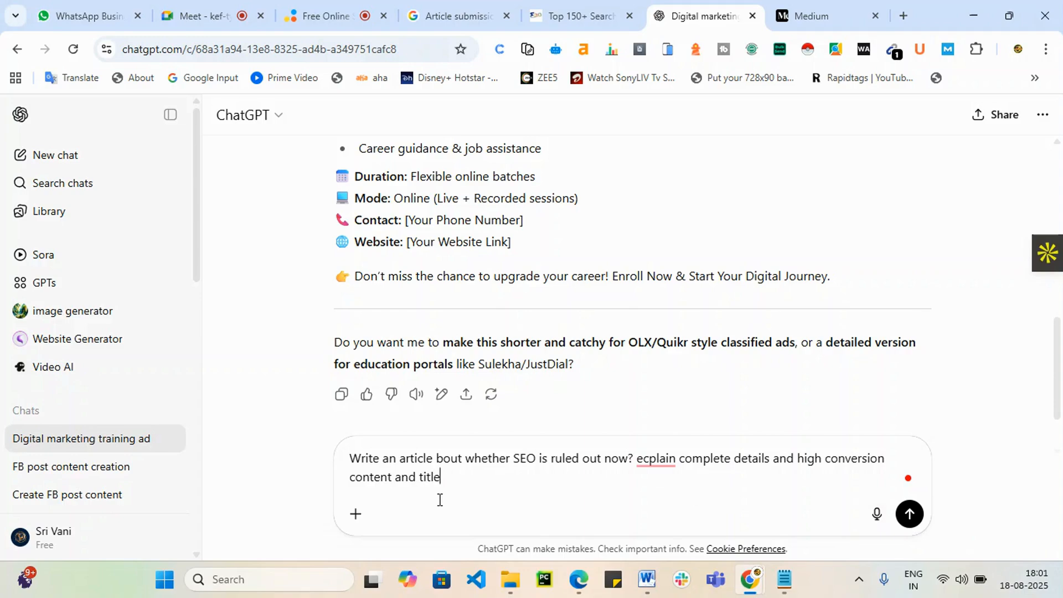
{"action": "key", "text": "Return"}
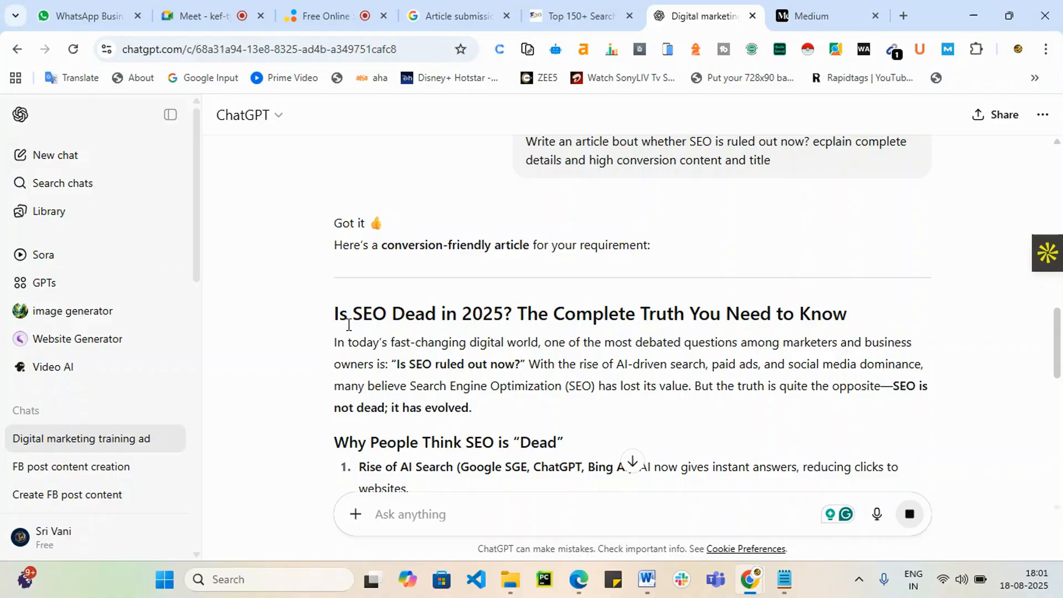
Step: Copy the title 'Is SEO Dead in 2025? The Complete Truth You Need to Know' and start a new Medium story
{"action": "left_click_drag", "start_coordinate": [335, 310], "coordinate": [850, 316]}
{"action": "key", "text": "ctrl+c"}
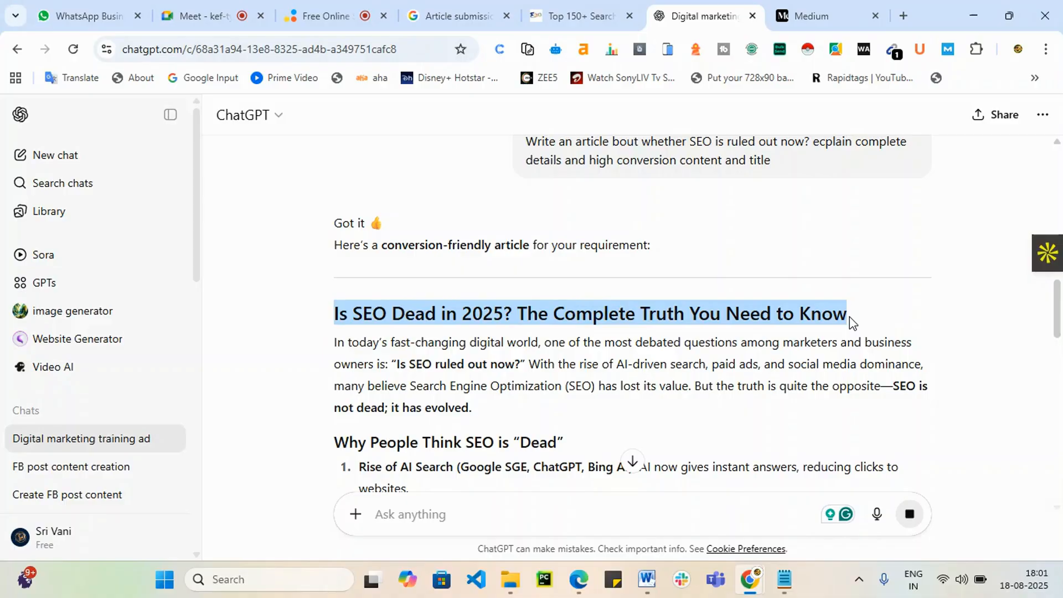
{"action": "scroll", "coordinate": [609, 388], "scroll_direction": "down", "scroll_amount": 3}
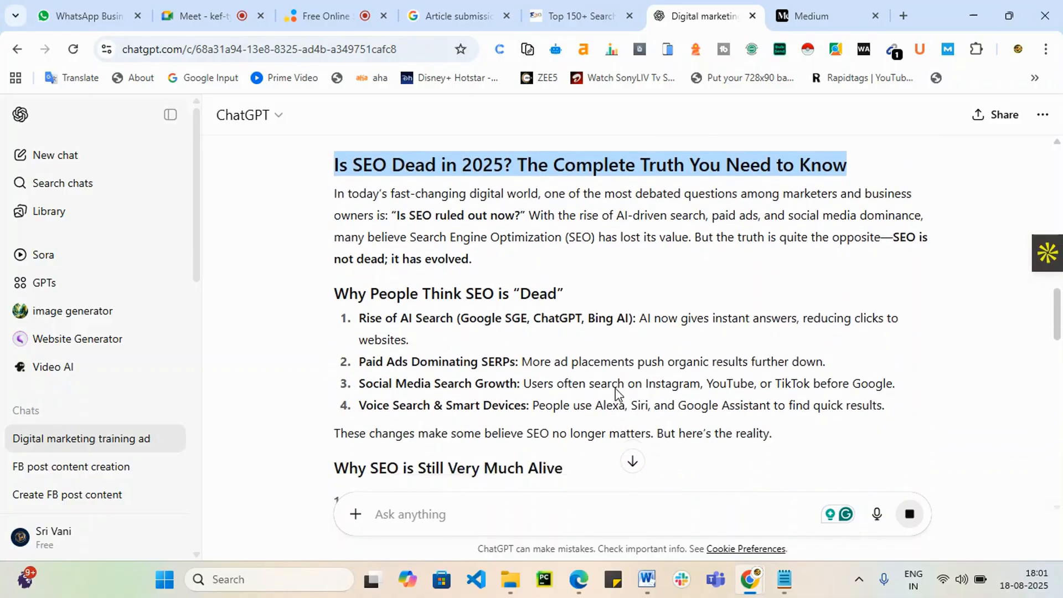
{"action": "left_click_drag", "start_coordinate": [1059, 306], "coordinate": [1037, 508]}
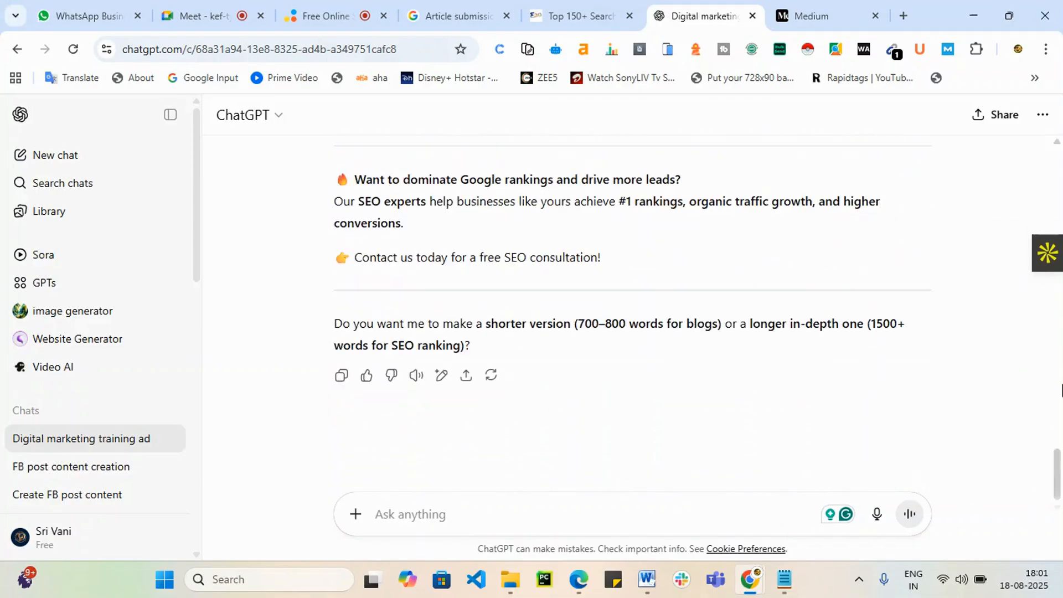
{"action": "left_click", "coordinate": [820, 15]}
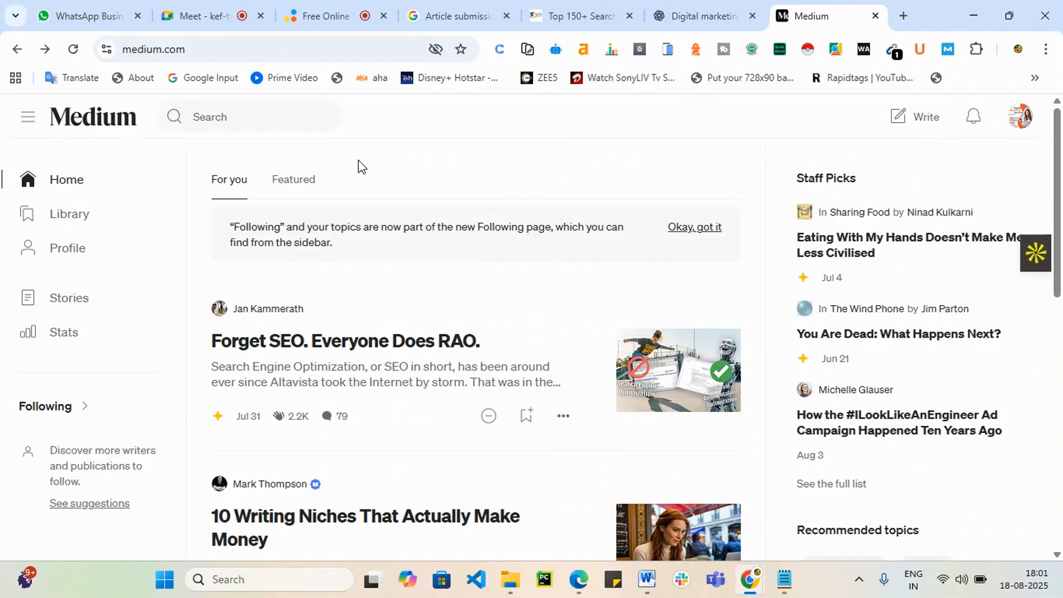
{"action": "left_click", "coordinate": [928, 119]}
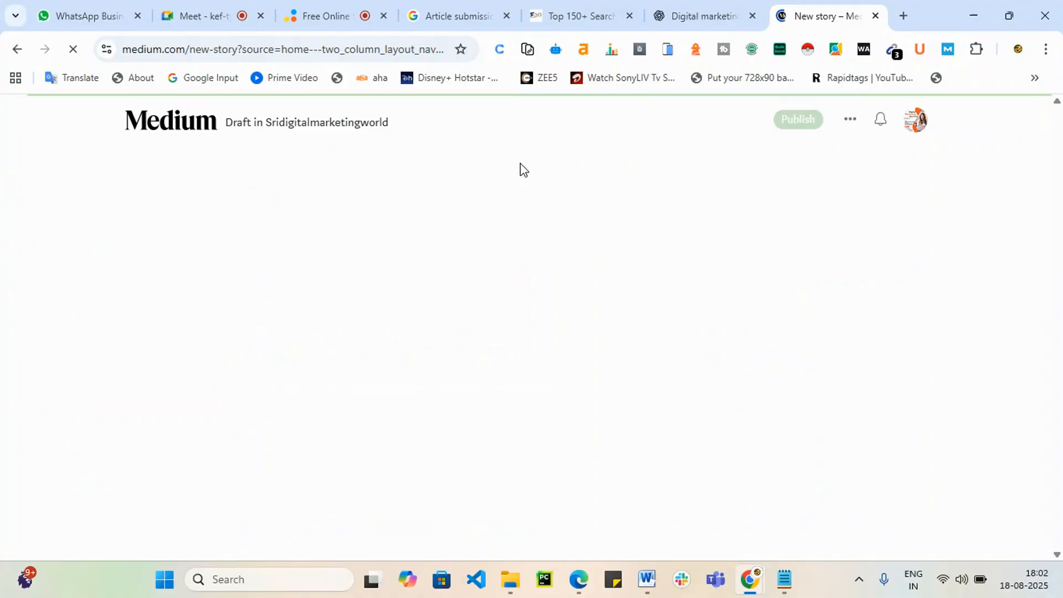
Step: Paste the title and ChatGPT's SEO article body into the Medium draft, then select 'free SEO consultation!'
{"action": "left_click", "coordinate": [293, 204]}
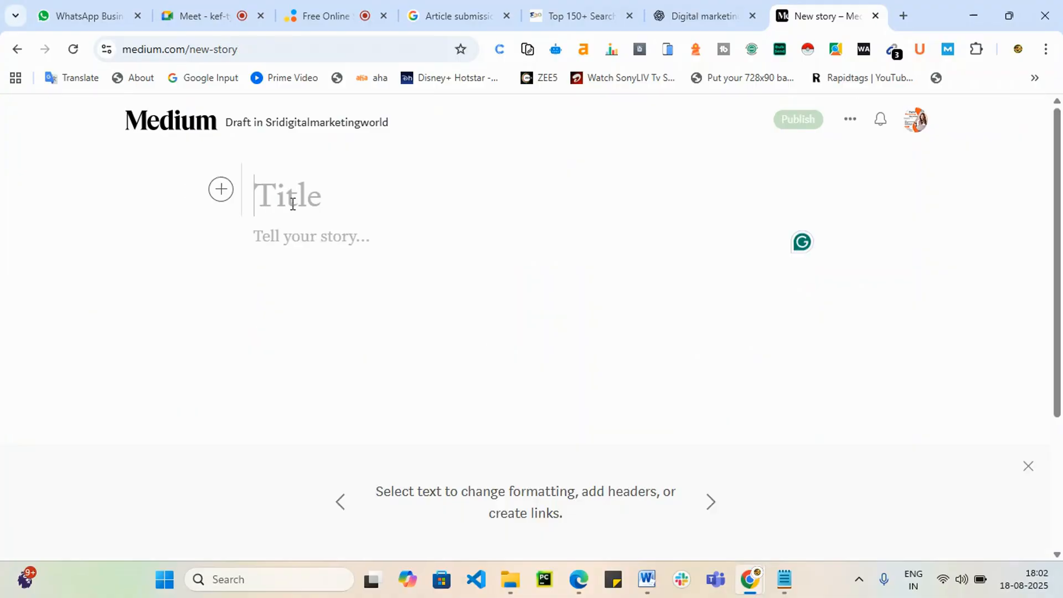
{"action": "key", "text": "ctrl+v"}
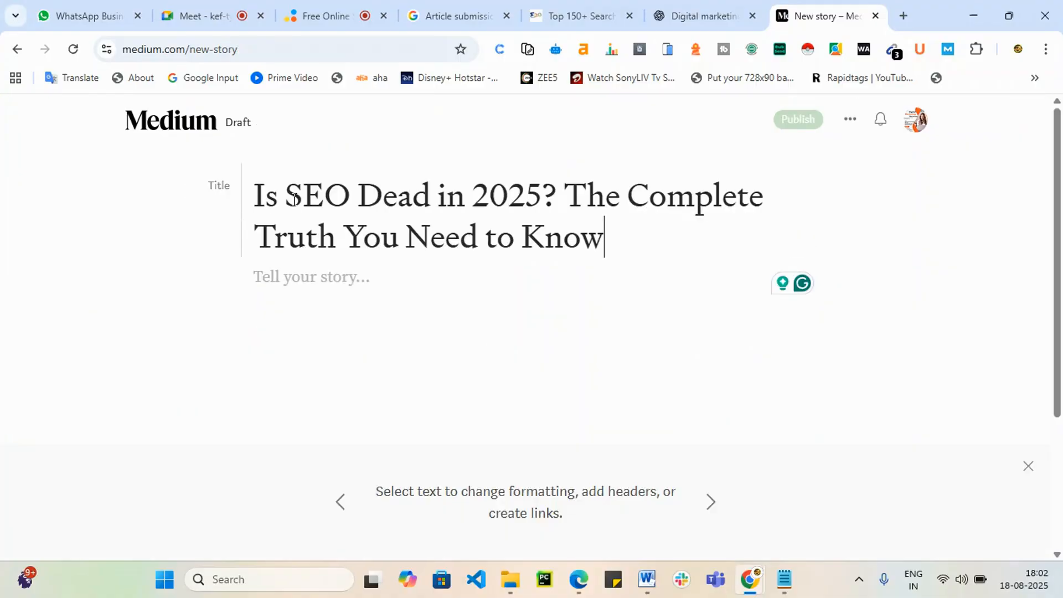
{"action": "left_click", "coordinate": [710, 16]}
{"action": "scroll", "coordinate": [417, 325], "scroll_direction": "up", "scroll_amount": 20}
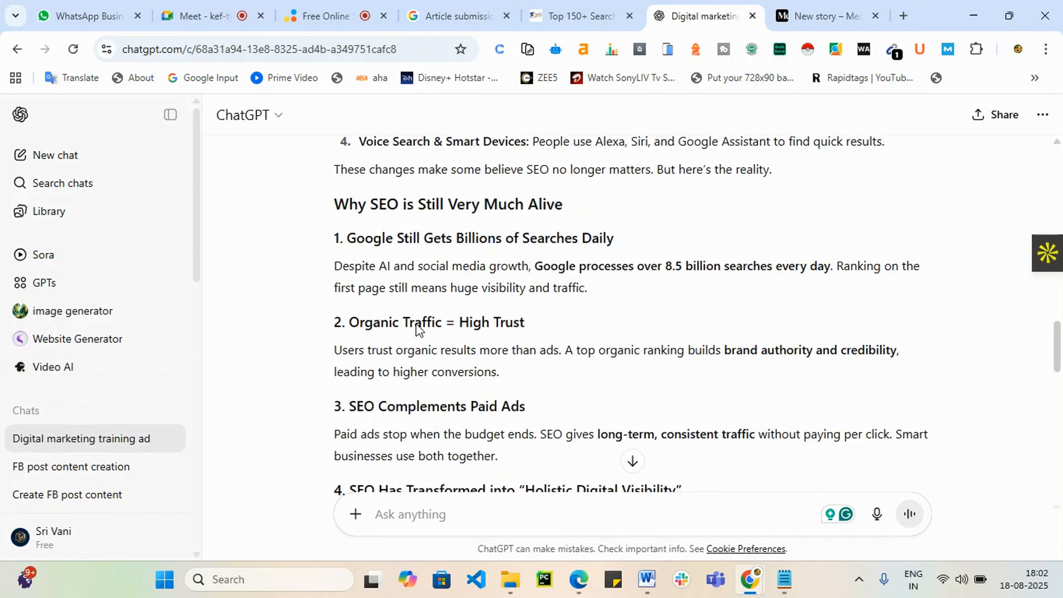
{"action": "left_click_drag", "start_coordinate": [335, 241], "coordinate": [649, 247]}
{"action": "left_click", "coordinate": [826, 16]}
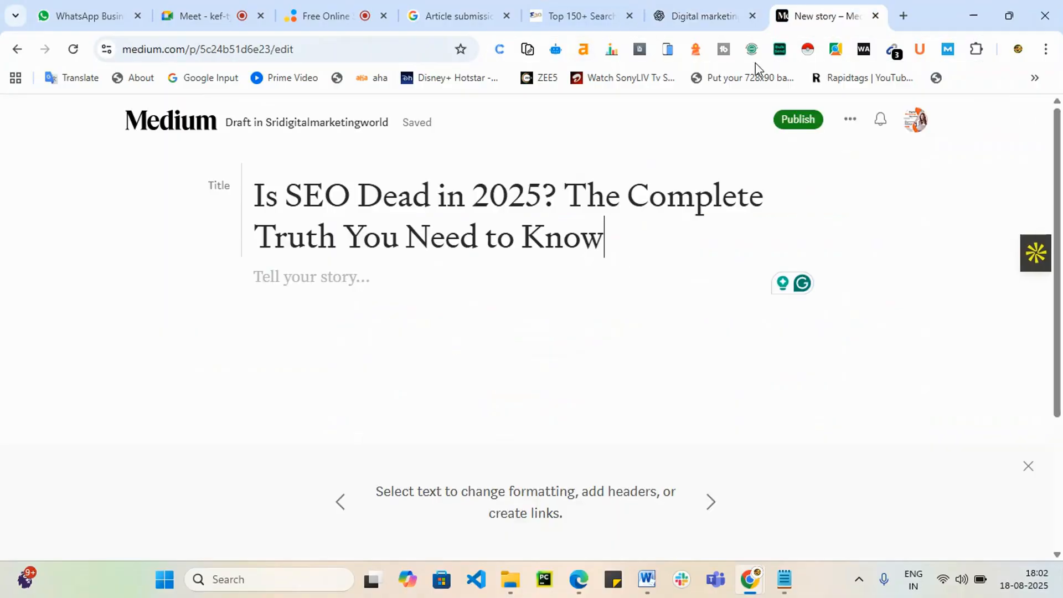
{"action": "left_click", "coordinate": [340, 284]}
{"action": "key", "text": "ctrl+v"}
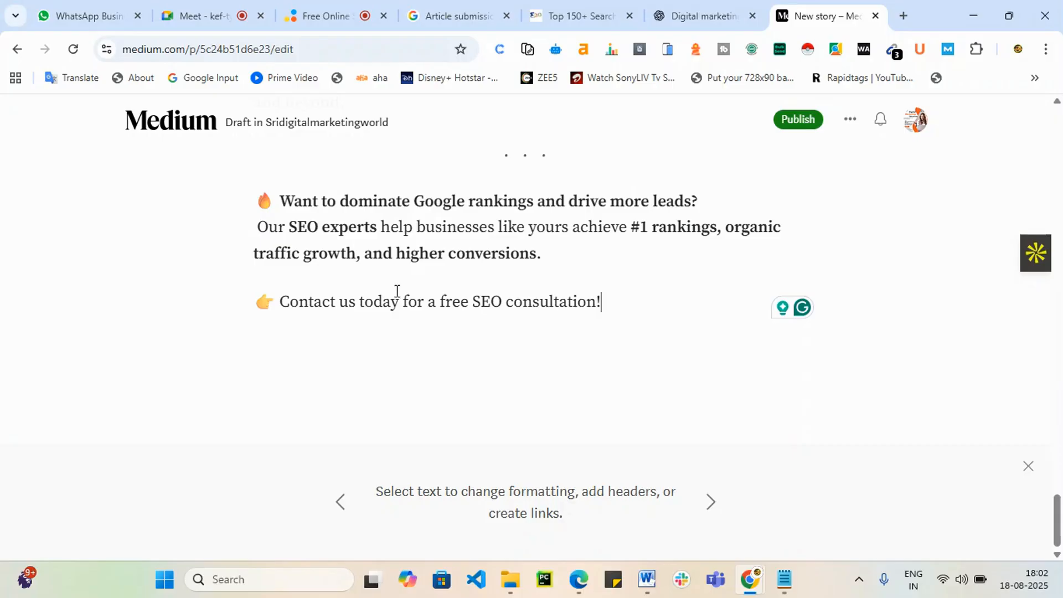
{"action": "scroll", "coordinate": [404, 324], "scroll_direction": "up", "scroll_amount": 4}
{"action": "scroll", "coordinate": [405, 325], "scroll_direction": "down", "scroll_amount": 4}
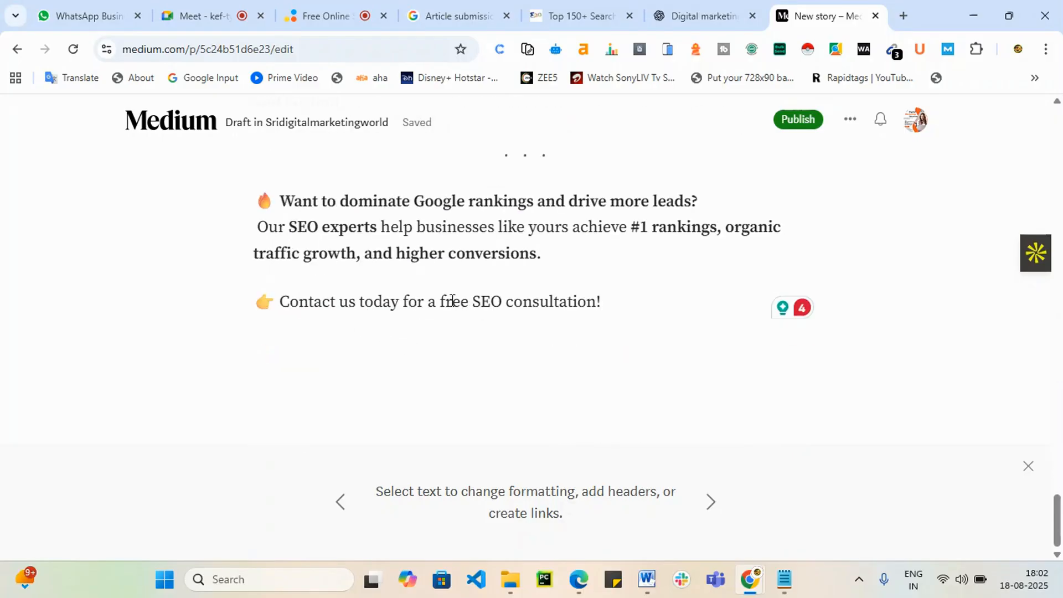
{"action": "left_click_drag", "start_coordinate": [443, 300], "coordinate": [606, 302]}
Step: Load srishadigital.in in a new tab and copy its address
{"action": "left_click", "coordinate": [906, 15]}
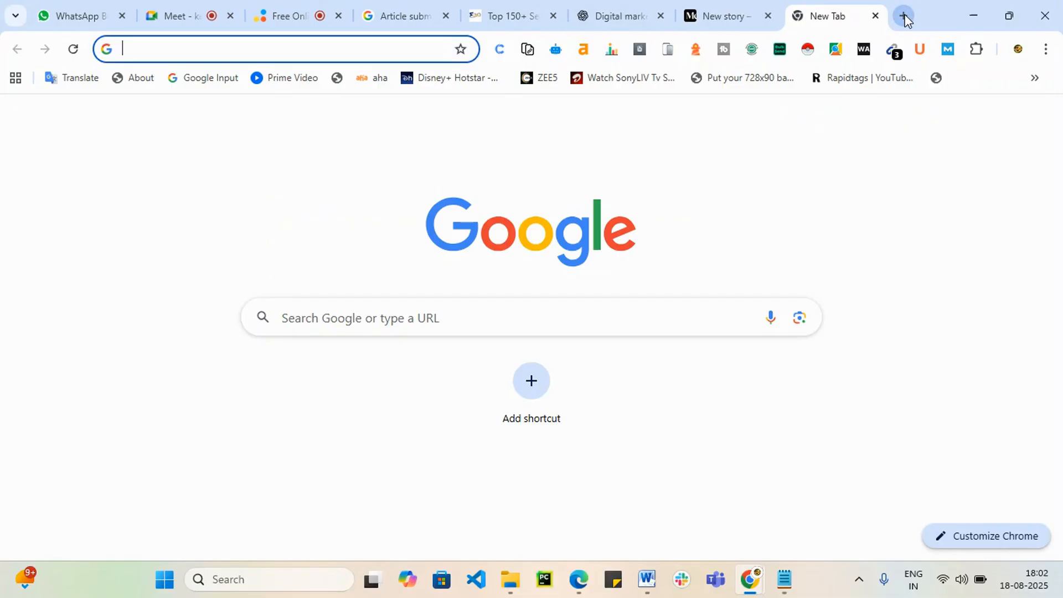
{"action": "type", "text": "sr"}
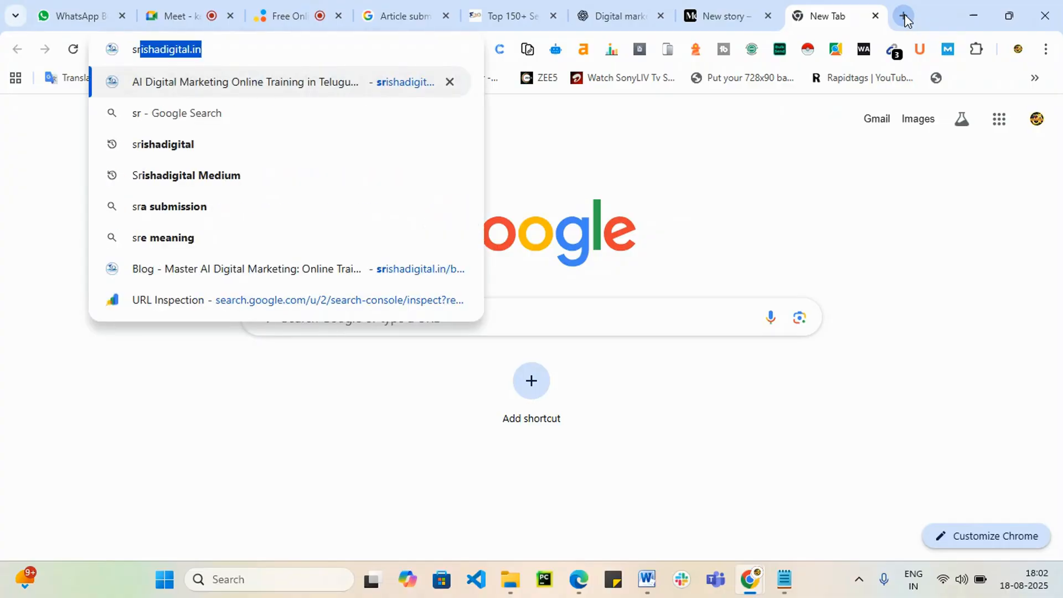
{"action": "key", "text": "Return"}
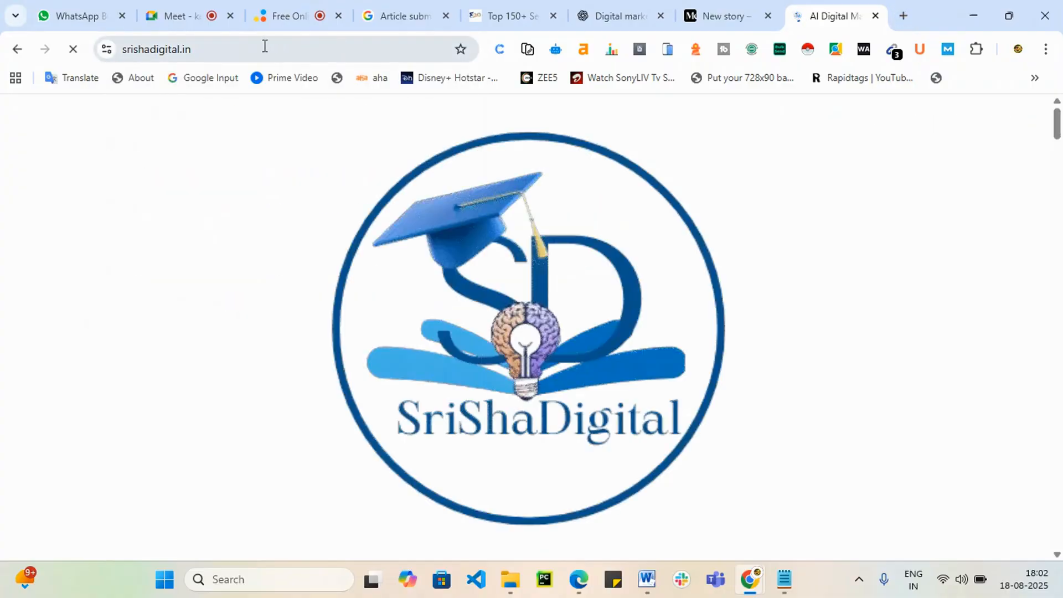
{"action": "left_click", "coordinate": [249, 54]}
{"action": "key", "text": "ctrl+c"}
{"action": "left_click", "coordinate": [727, 14]}
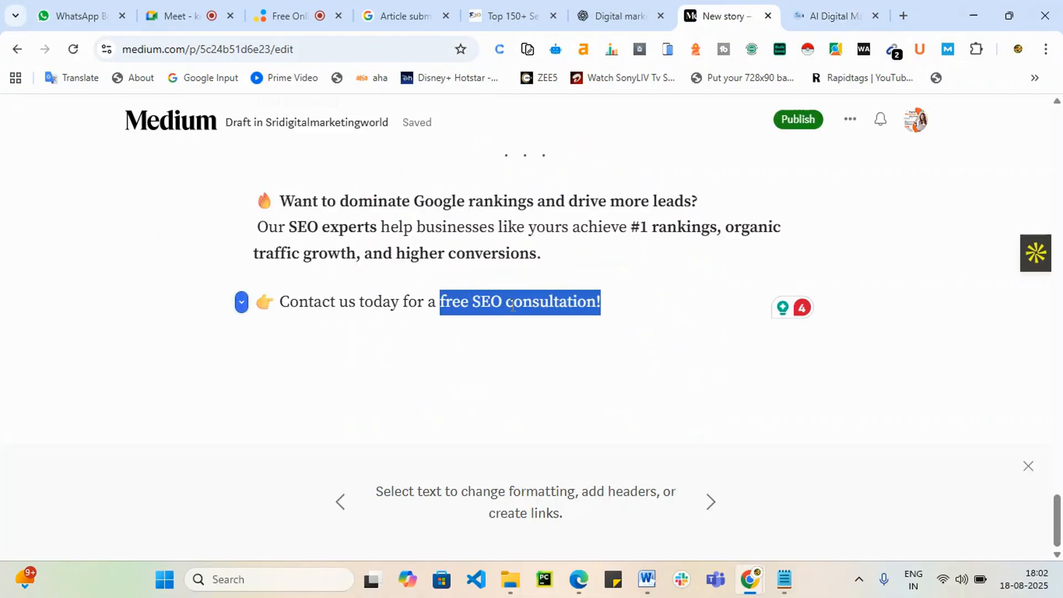
{"action": "left_click", "coordinate": [513, 307]}
{"action": "scroll", "coordinate": [513, 306], "scroll_direction": "up", "scroll_amount": 3}
{"action": "scroll", "coordinate": [462, 402], "scroll_direction": "down", "scroll_amount": 3}
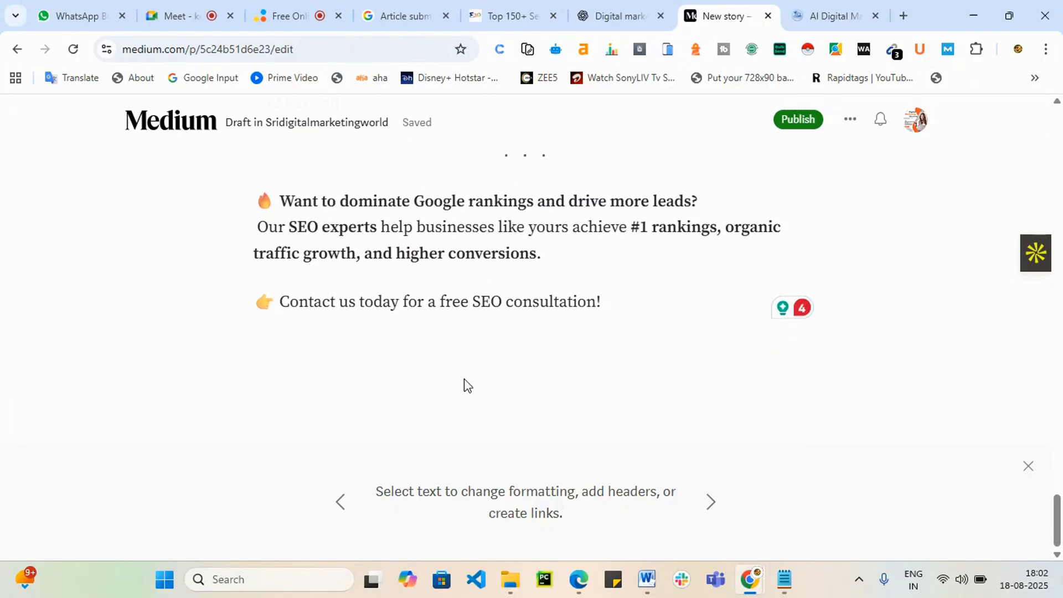
{"action": "mouse_move", "coordinate": [445, 302]}
{"action": "left_mouse_down"}
{"action": "mouse_move", "coordinate": [604, 304]}
{"action": "mouse_move", "coordinate": [440, 304]}
{"action": "left_mouse_up"}
{"action": "left_click", "coordinate": [481, 271]}
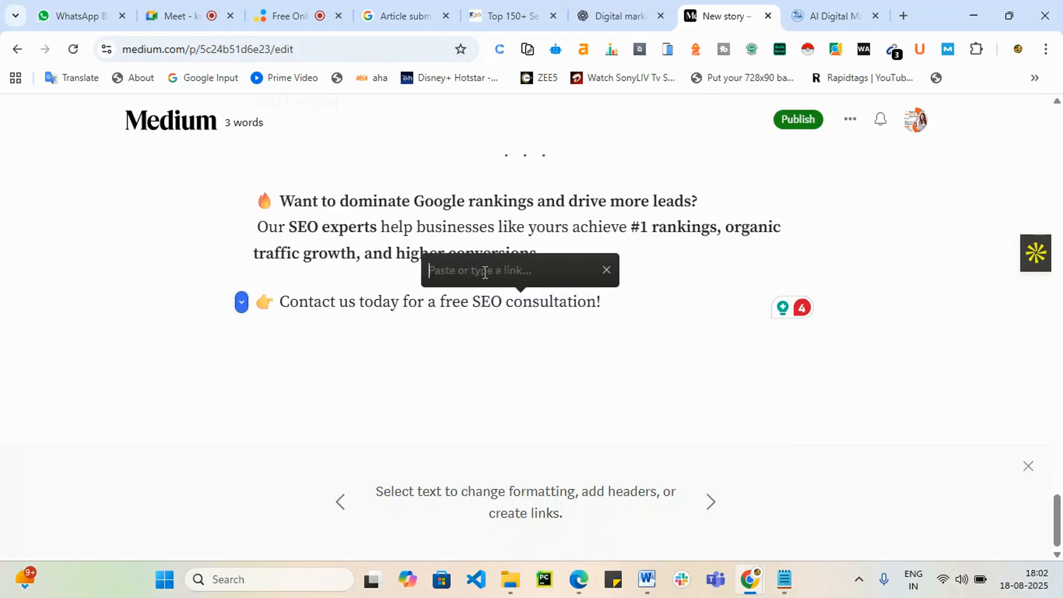
{"action": "key", "text": "ctrl+v"}
{"action": "key", "text": "Return"}
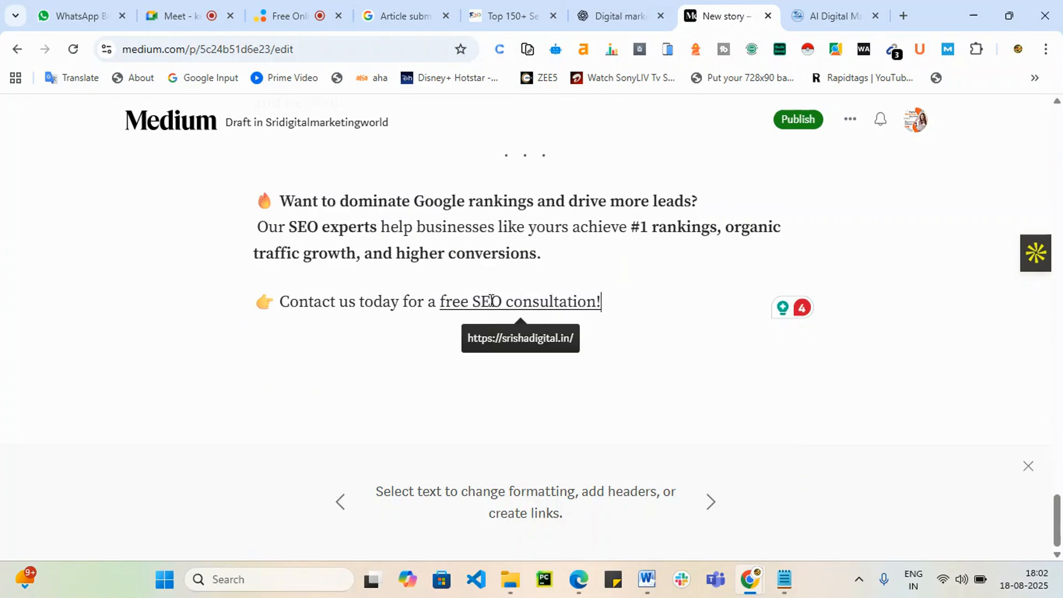
{"action": "scroll", "coordinate": [420, 344], "scroll_direction": "up", "scroll_amount": 4}
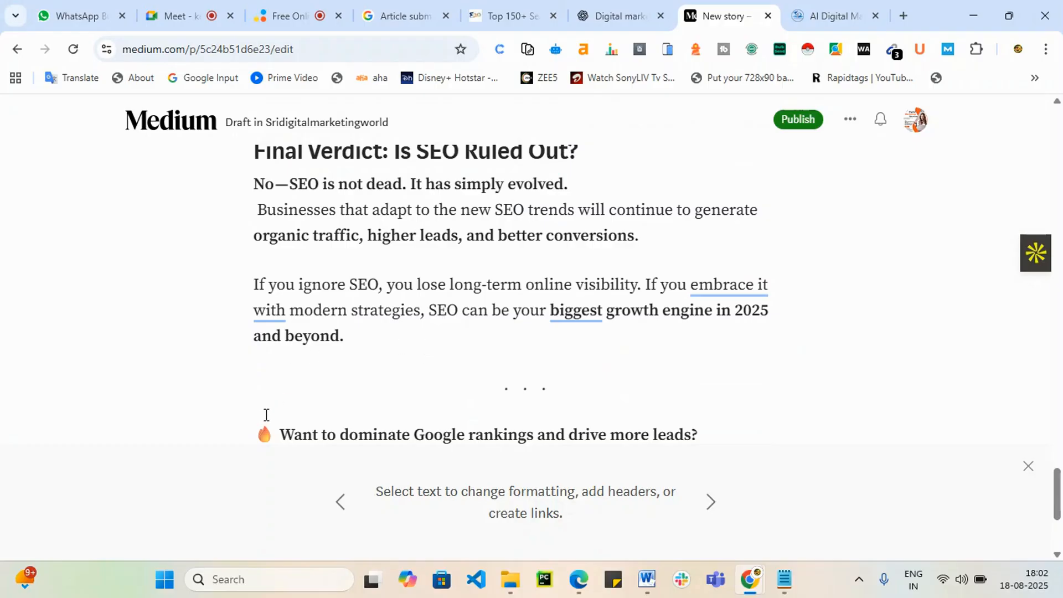
Step: Delete the emoji and section break before the 'Want to dominate' line
{"action": "left_click", "coordinate": [266, 428]}
{"action": "key", "text": "BackSpace"}
{"action": "key", "text": "BackSpace"}
{"action": "scroll", "coordinate": [270, 439], "scroll_direction": "down", "scroll_amount": 2}
{"action": "scroll", "coordinate": [316, 416], "scroll_direction": "up", "scroll_amount": 4}
{"action": "scroll", "coordinate": [344, 398], "scroll_direction": "up", "scroll_amount": 4}
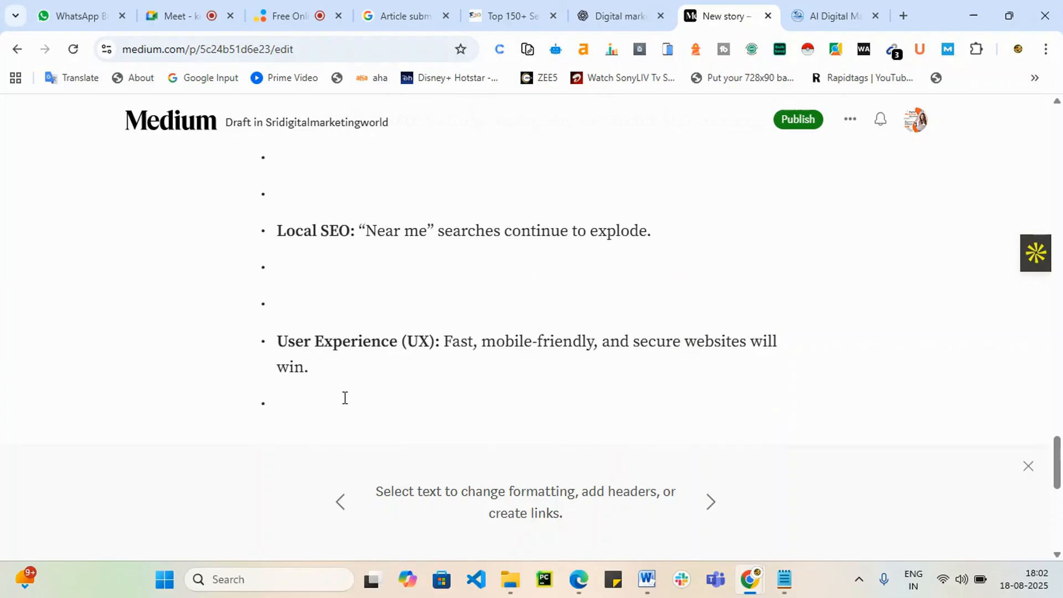
Step: Remove the empty bullets after the UX, Local SEO and Video & Visual SEO items
{"action": "left_click", "coordinate": [298, 414]}
{"action": "key", "text": "BackSpace"}
{"action": "scroll", "coordinate": [302, 360], "scroll_direction": "down", "scroll_amount": 2}
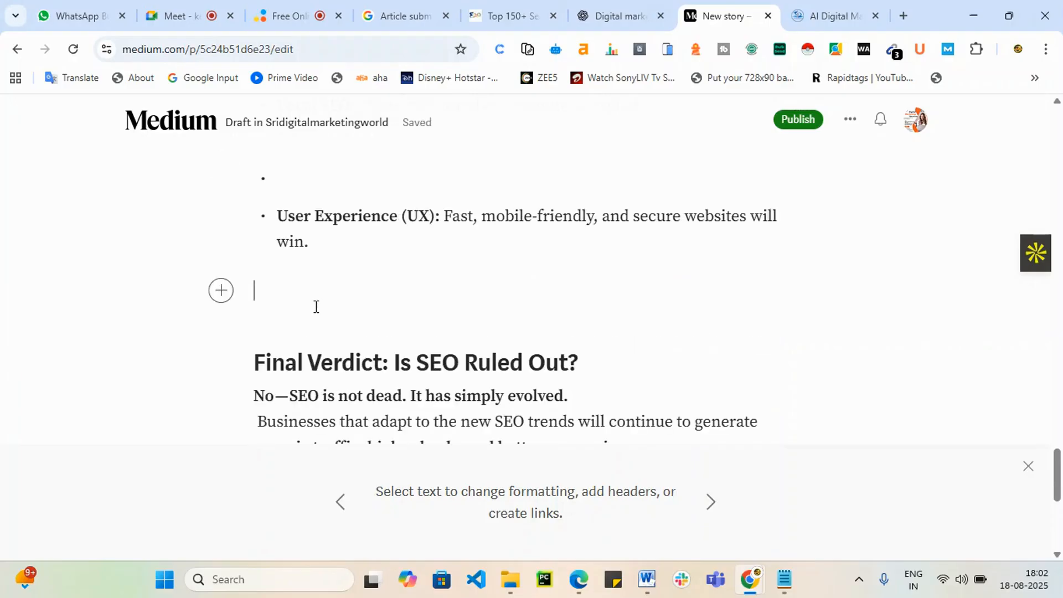
{"action": "scroll", "coordinate": [311, 222], "scroll_direction": "up", "scroll_amount": 1}
{"action": "left_click", "coordinate": [325, 265]}
{"action": "key", "text": "BackSpace"}
{"action": "key", "text": "BackSpace"}
{"action": "key", "text": "BackSpace"}
{"action": "key", "text": "BackSpace"}
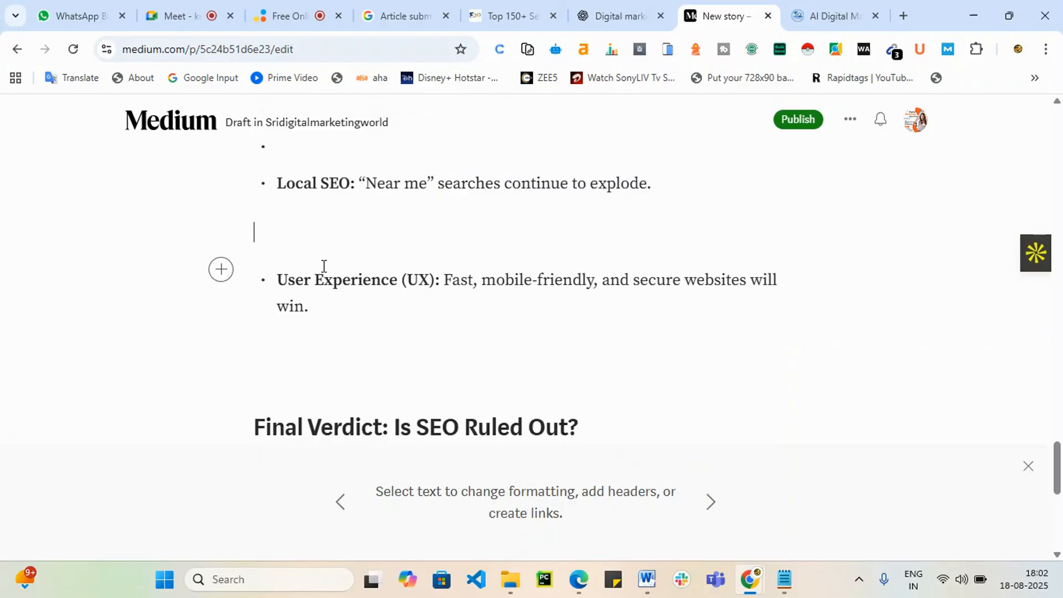
{"action": "scroll", "coordinate": [326, 266], "scroll_direction": "up", "scroll_amount": 3}
{"action": "key", "text": "BackSpace"}
{"action": "key", "text": "BackSpace"}
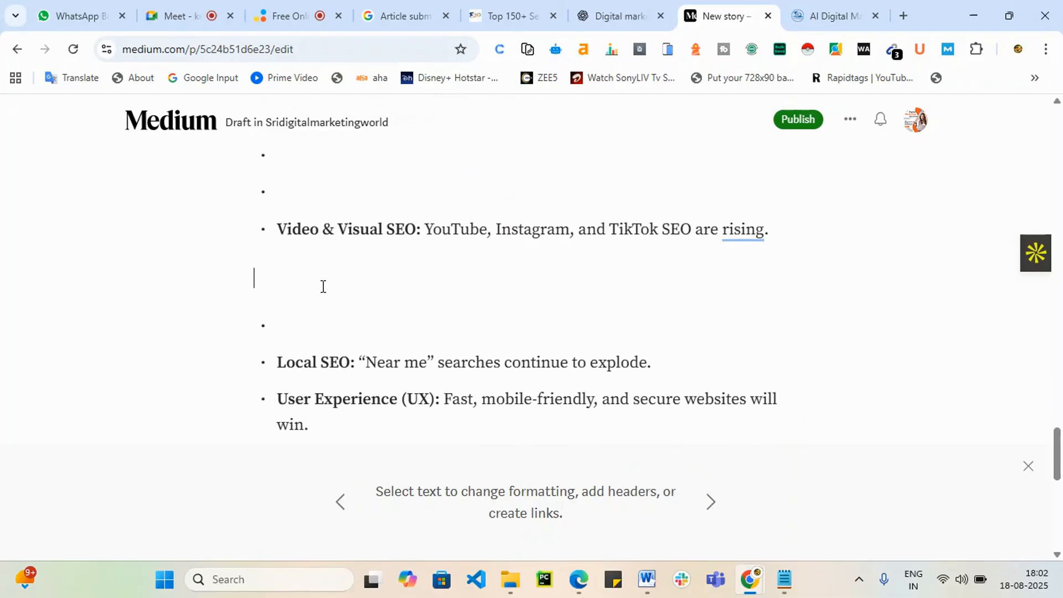
{"action": "left_click", "coordinate": [308, 277]}
{"action": "key", "text": "BackSpace"}
Step: Remove the empty bullets after Content + AI Integration and above 'Better personalization for users'
{"action": "key", "text": "BackSpace"}
{"action": "scroll", "coordinate": [308, 277], "scroll_direction": "up", "scroll_amount": 4}
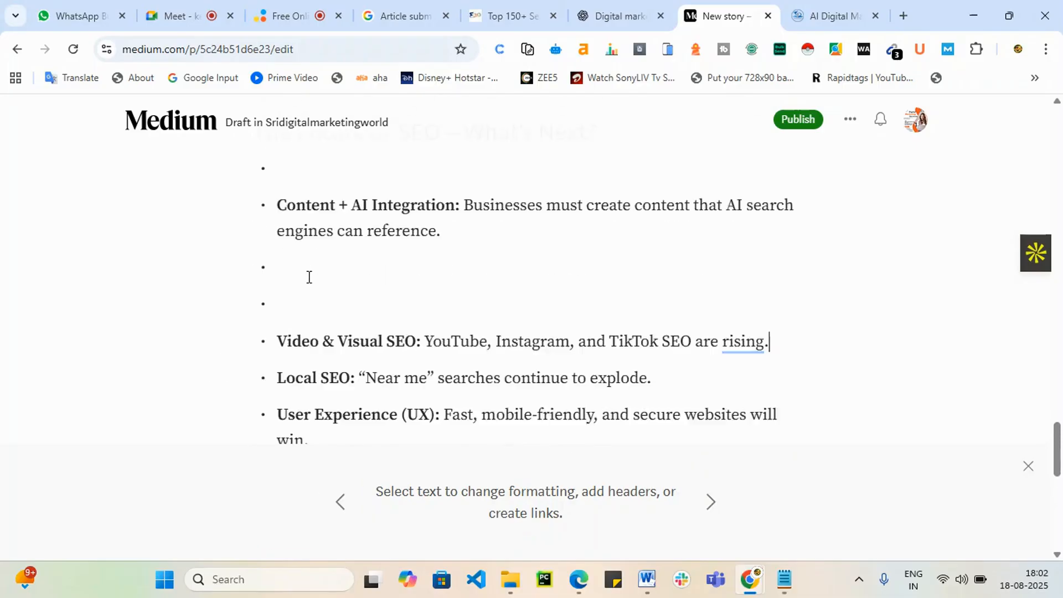
{"action": "scroll", "coordinate": [297, 373], "scroll_direction": "down", "scroll_amount": 1}
{"action": "left_click", "coordinate": [314, 347]}
{"action": "key", "text": "BackSpace"}
{"action": "key", "text": "BackSpace"}
{"action": "key", "text": "BackSpace"}
{"action": "key", "text": "BackSpace"}
{"action": "scroll", "coordinate": [315, 337], "scroll_direction": "down", "scroll_amount": 1}
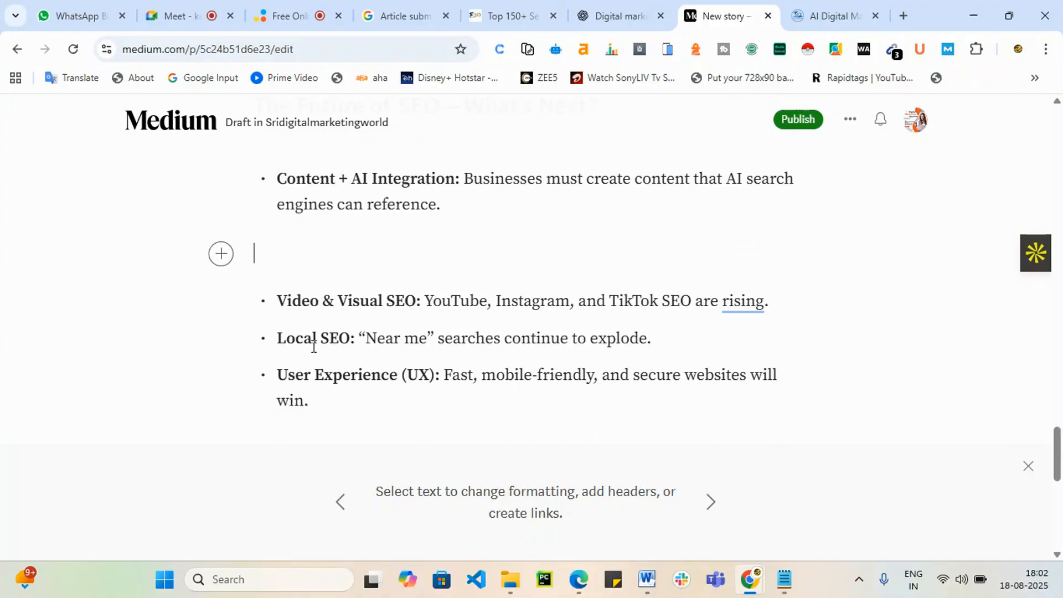
{"action": "scroll", "coordinate": [387, 357], "scroll_direction": "up", "scroll_amount": 4}
{"action": "left_click", "coordinate": [297, 369]}
{"action": "key", "text": "BackSpace"}
{"action": "scroll", "coordinate": [296, 369], "scroll_direction": "down", "scroll_amount": 1}
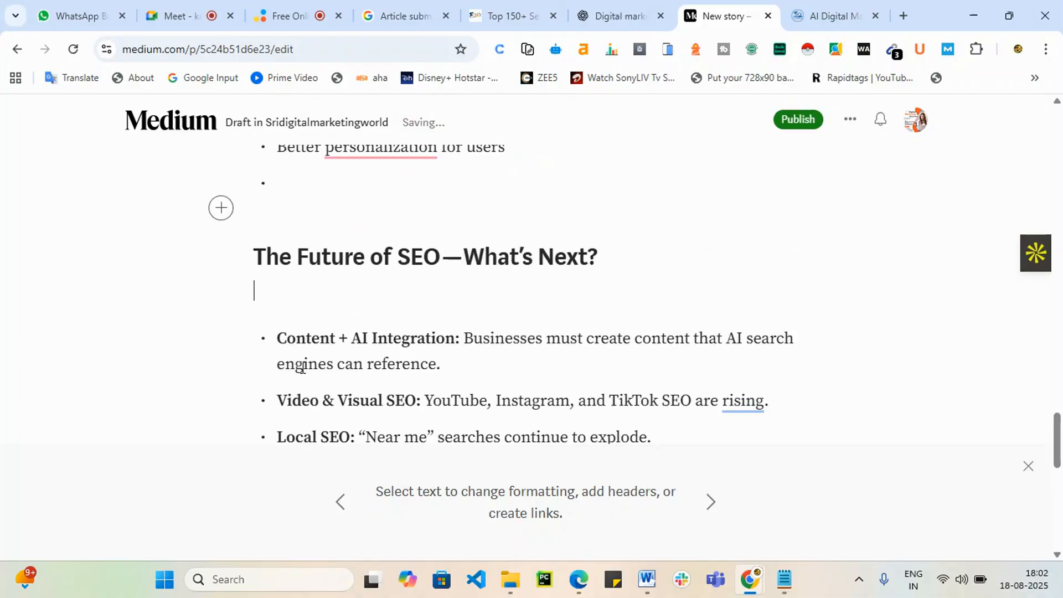
{"action": "scroll", "coordinate": [344, 348], "scroll_direction": "up", "scroll_amount": 3}
{"action": "key", "text": "BackSpace"}
{"action": "key", "text": "BackSpace"}
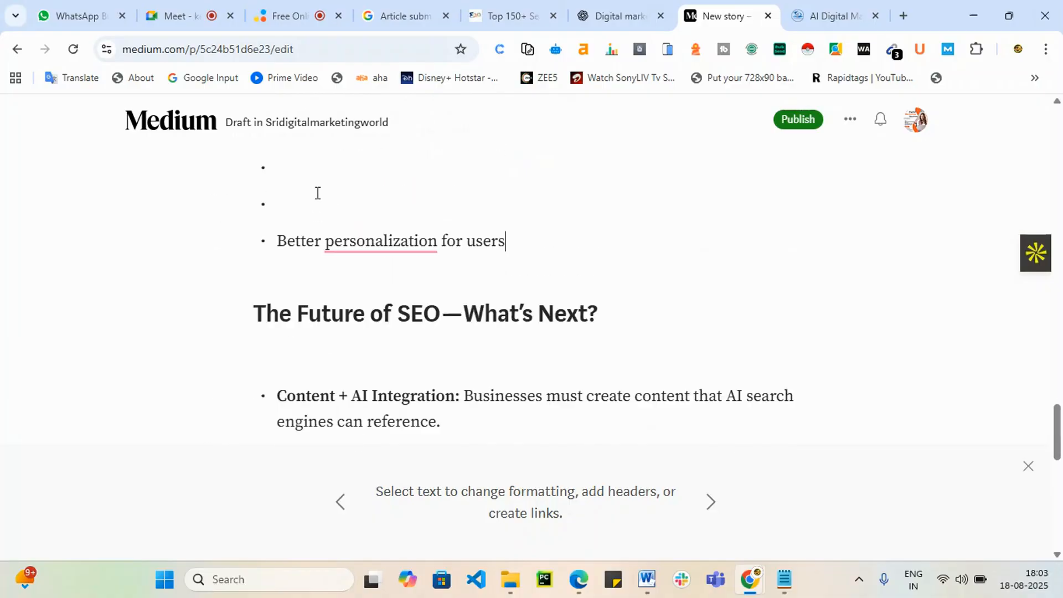
{"action": "left_click", "coordinate": [315, 193]}
{"action": "key", "text": "BackSpace"}
{"action": "key", "text": "BackSpace"}
{"action": "key", "text": "BackSpace"}
{"action": "key", "text": "BackSpace"}
{"action": "scroll", "coordinate": [343, 277], "scroll_direction": "up", "scroll_amount": 5}
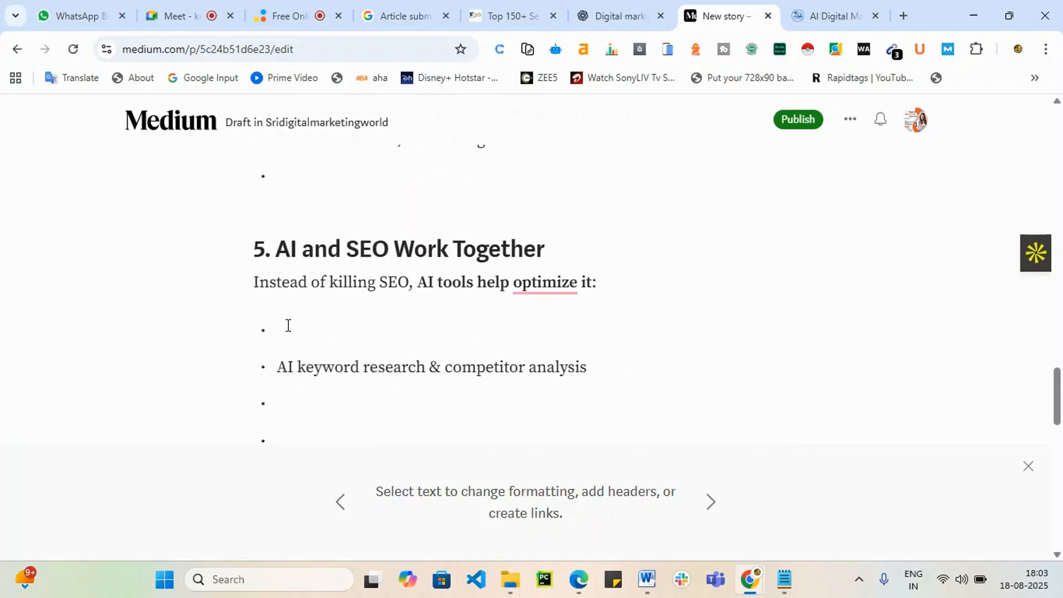
Step: Clear the empty bullets and blank line in section 5 above 'AI keyword research'
{"action": "left_click", "coordinate": [288, 326]}
{"action": "key", "text": "BackSpace"}
{"action": "scroll", "coordinate": [294, 332], "scroll_direction": "down", "scroll_amount": 1}
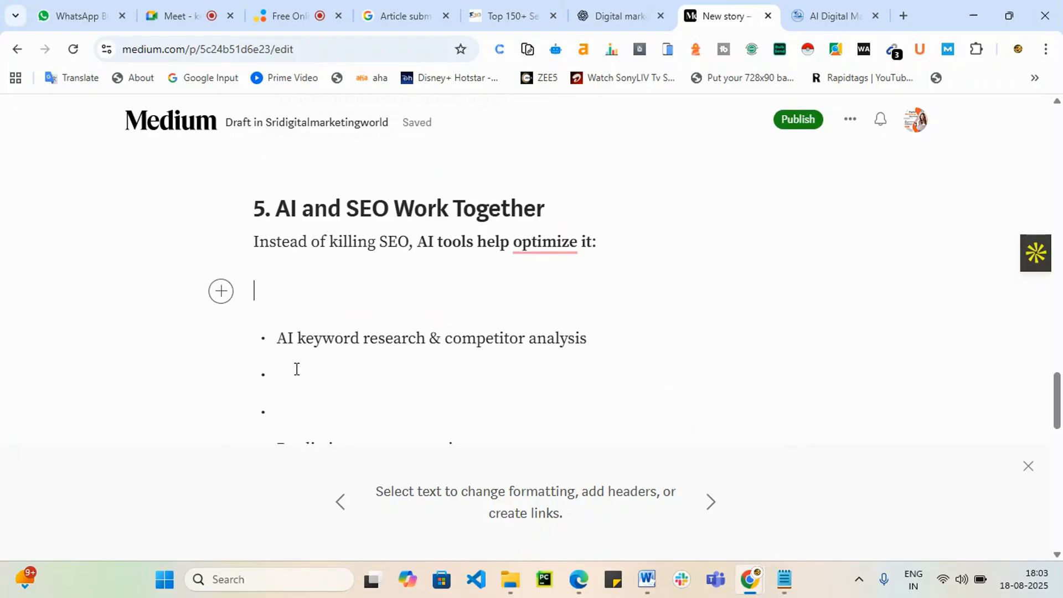
{"action": "scroll", "coordinate": [297, 369], "scroll_direction": "down", "scroll_amount": 1}
{"action": "left_click", "coordinate": [304, 326]}
{"action": "scroll", "coordinate": [305, 324], "scroll_direction": "down", "scroll_amount": 1}
{"action": "key", "text": "BackSpace"}
{"action": "key", "text": "BackSpace"}
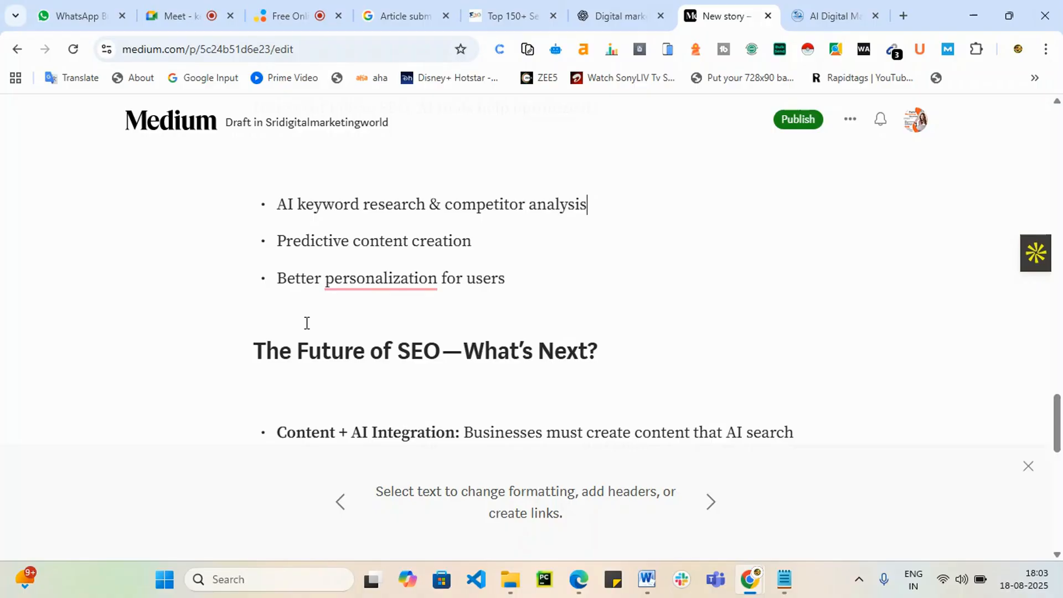
{"action": "scroll", "coordinate": [316, 308], "scroll_direction": "up", "scroll_amount": 3}
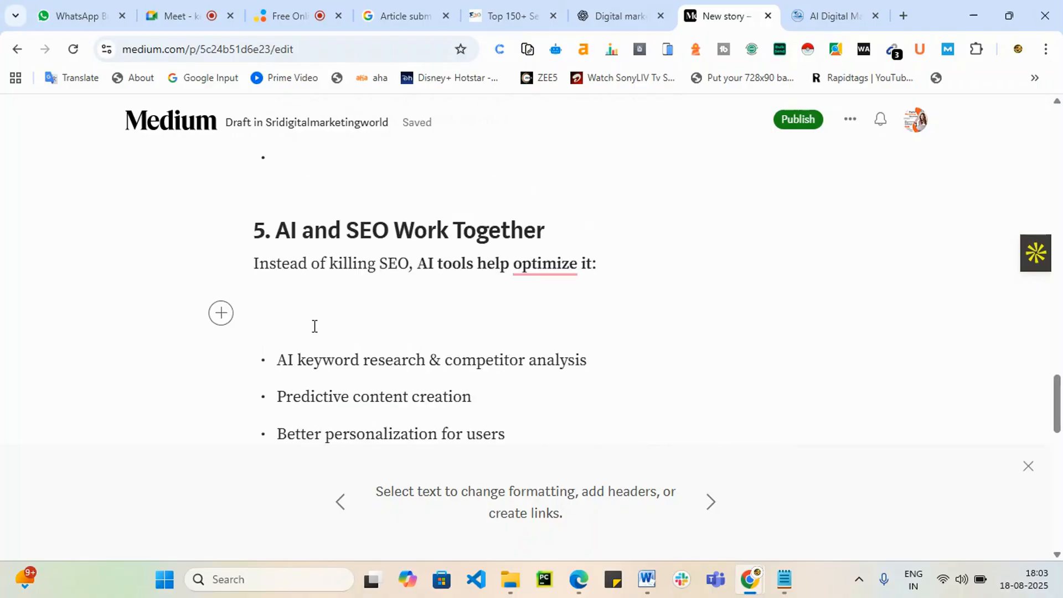
{"action": "key", "text": "BackSpace"}
{"action": "key", "text": "BackSpace"}
{"action": "scroll", "coordinate": [315, 327], "scroll_direction": "up", "scroll_amount": 1}
{"action": "scroll", "coordinate": [314, 327], "scroll_direction": "up", "scroll_amount": 5}
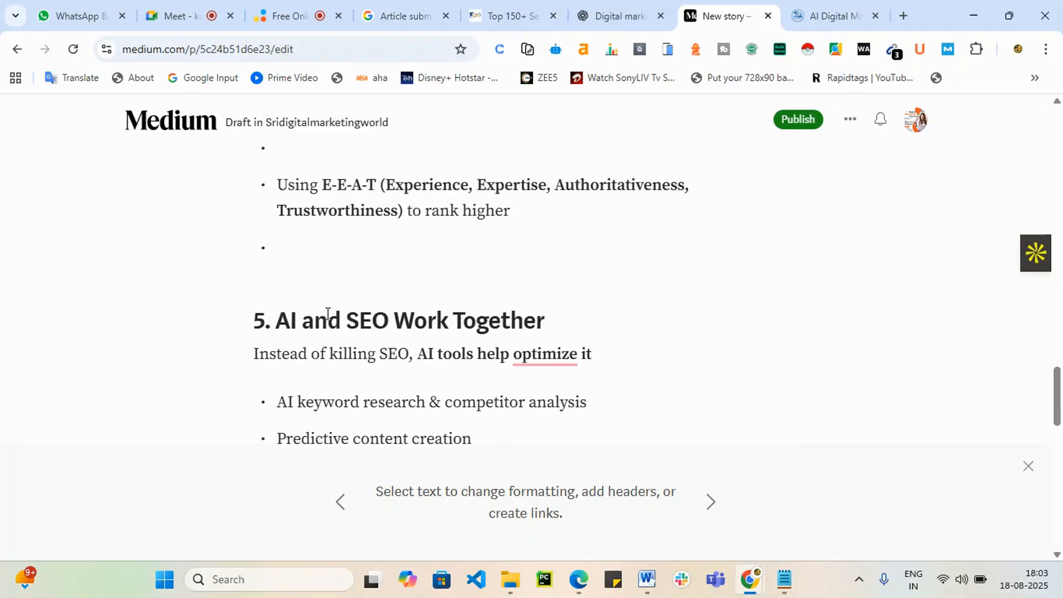
Step: Delete the empty bullets below Leveraging and after E-E-A-T, restoring the 'h' in 'growth'
{"action": "left_click", "coordinate": [255, 339]}
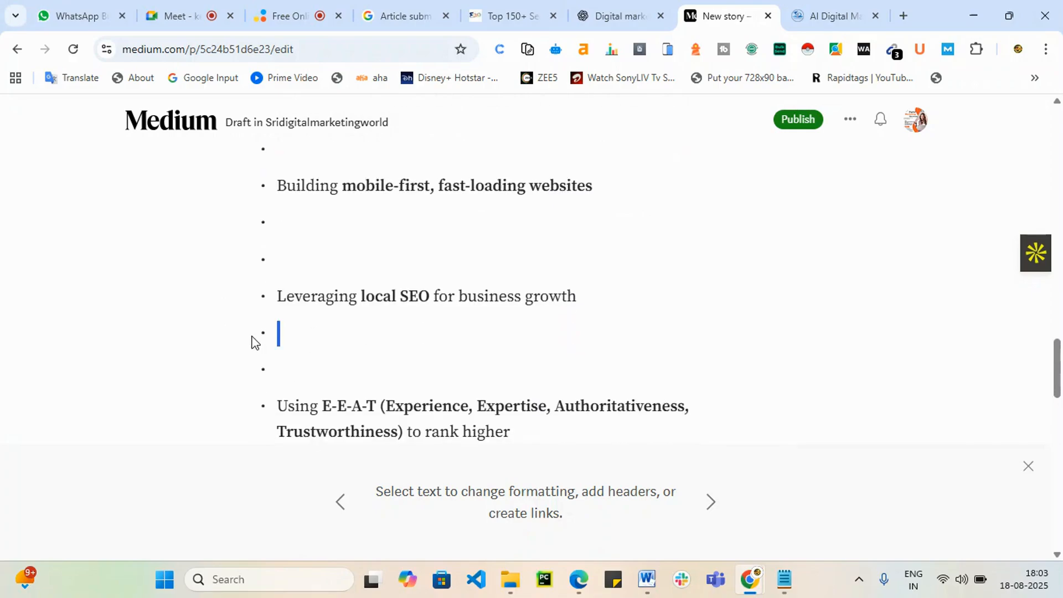
{"action": "key", "text": "Delete"}
{"action": "key", "text": "BackSpace"}
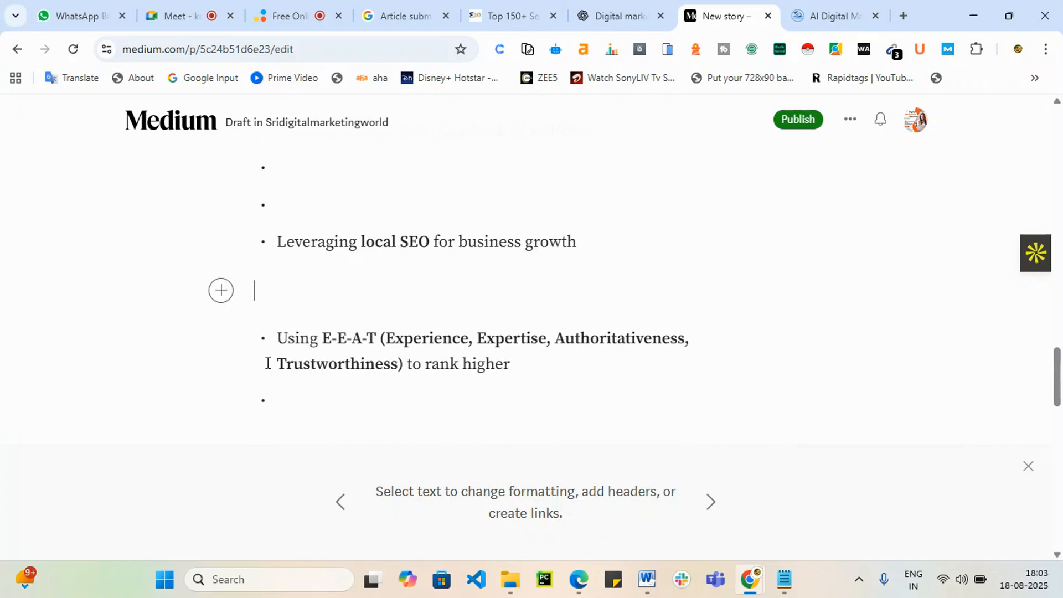
{"action": "left_click", "coordinate": [280, 397]}
{"action": "key", "text": "BackSpace"}
{"action": "scroll", "coordinate": [292, 386], "scroll_direction": "down", "scroll_amount": 2}
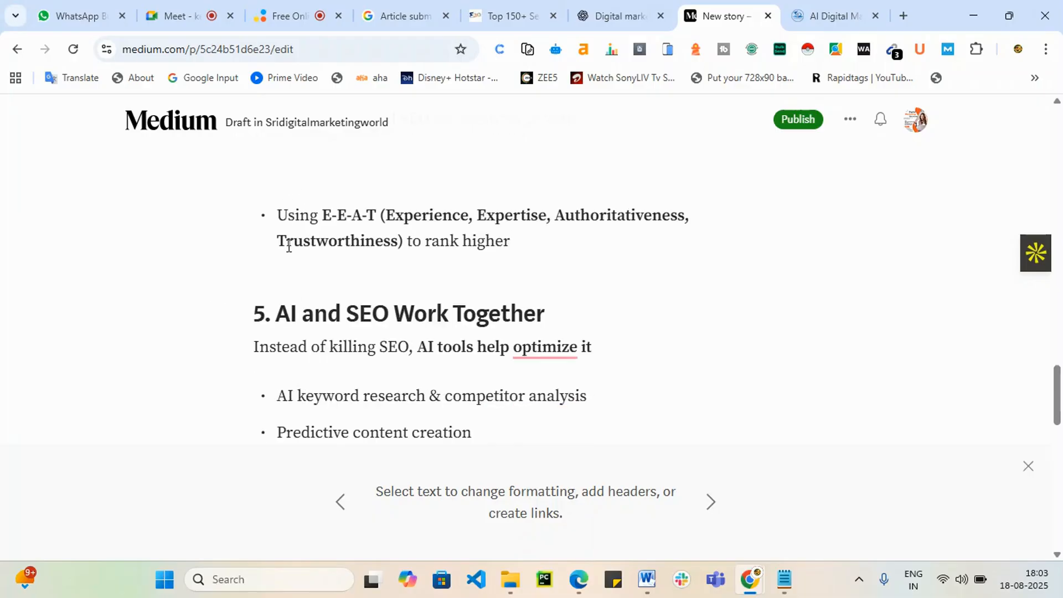
{"action": "scroll", "coordinate": [281, 266], "scroll_direction": "up", "scroll_amount": 3}
{"action": "left_click", "coordinate": [280, 325]}
{"action": "key", "text": "BackSpace"}
{"action": "key", "text": "BackSpace"}
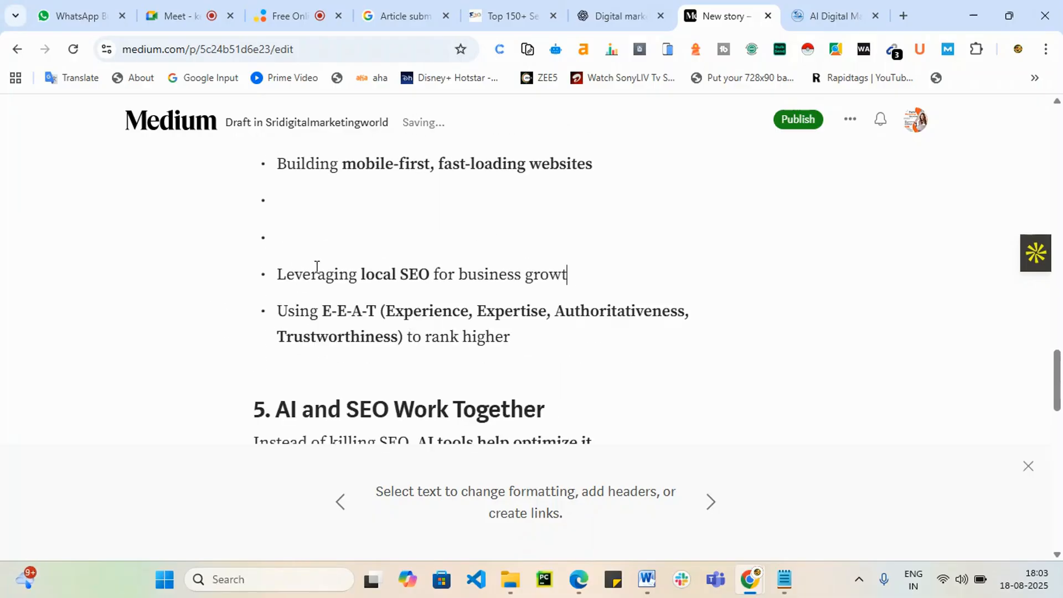
{"action": "key", "text": "ctrl+z"}
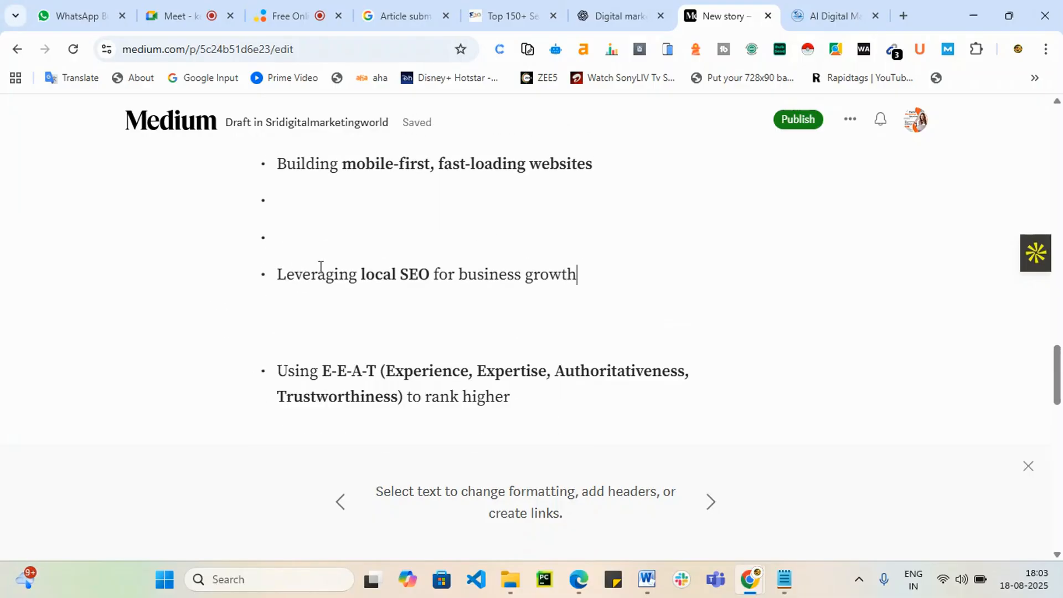
Step: Remove the stray paragraph above Using E-E-A-T and empty bullets above Leveraging and Building
{"action": "left_click", "coordinate": [295, 326]}
{"action": "key", "text": "BackSpace"}
{"action": "left_click", "coordinate": [293, 231]}
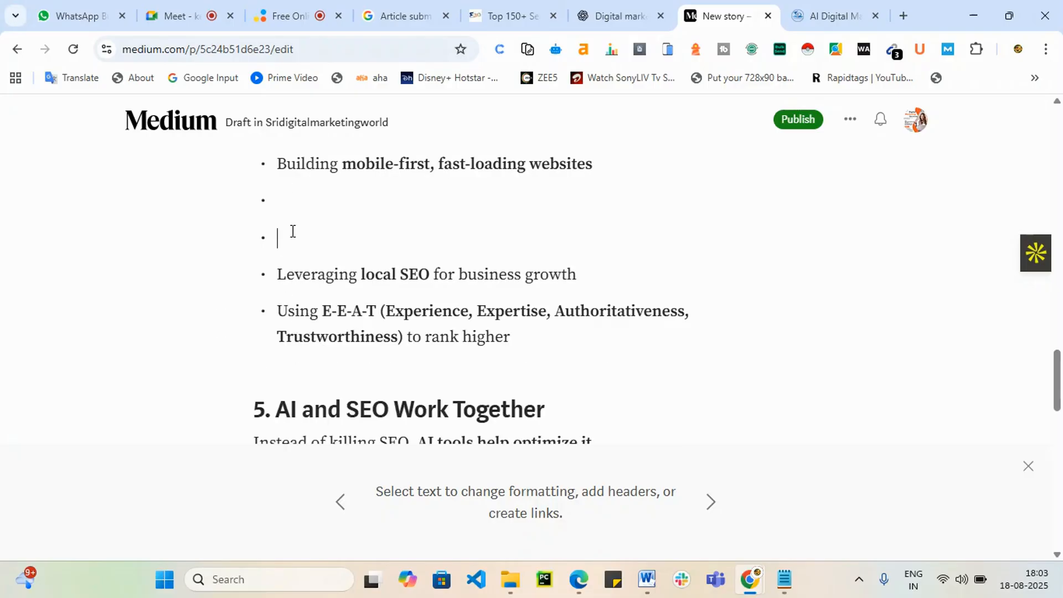
{"action": "key", "text": "BackSpace"}
{"action": "key", "text": "BackSpace"}
{"action": "key", "text": "BackSpace"}
{"action": "scroll", "coordinate": [287, 238], "scroll_direction": "up", "scroll_amount": 1}
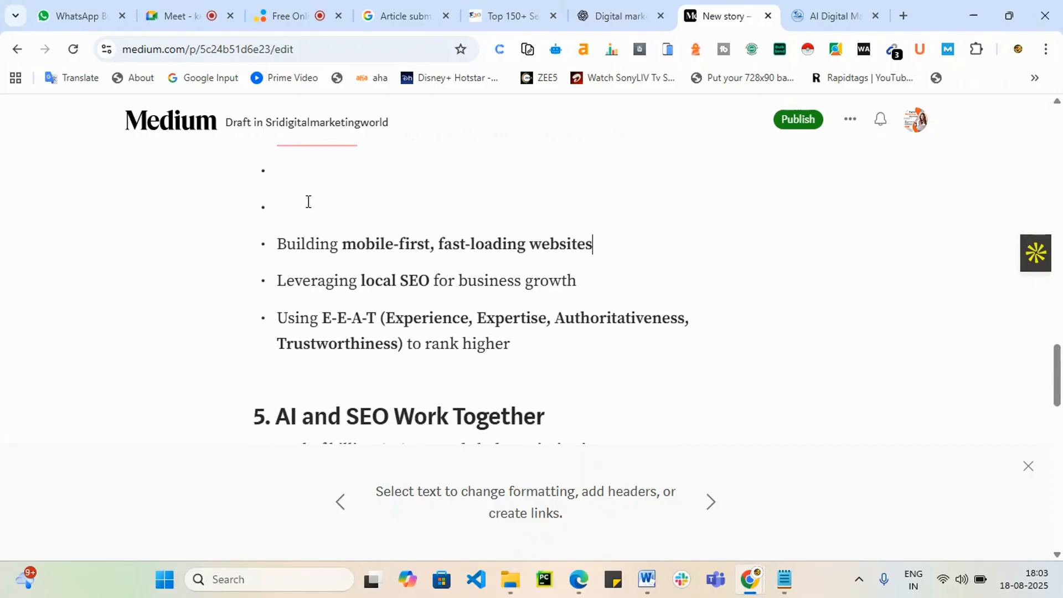
{"action": "left_click", "coordinate": [308, 201]}
{"action": "key", "text": "BackSpace"}
{"action": "key", "text": "BackSpace"}
{"action": "key", "text": "BackSpace"}
{"action": "scroll", "coordinate": [302, 242], "scroll_direction": "up", "scroll_amount": 1}
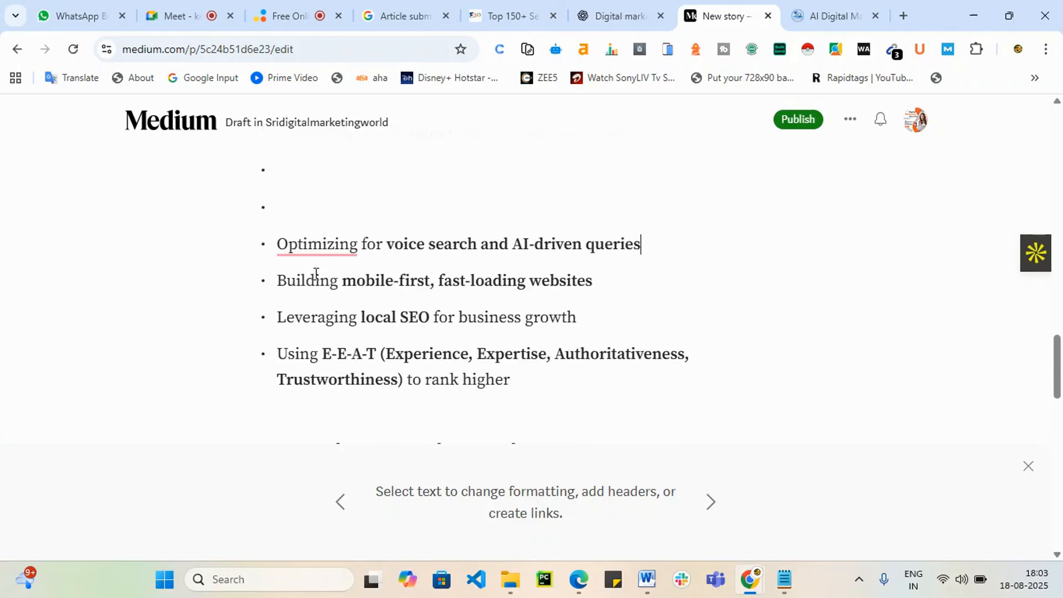
{"action": "scroll", "coordinate": [317, 288], "scroll_direction": "up", "scroll_amount": 2}
Step: Delete the empty bullets above Optimizing and under the section 4 intro
{"action": "left_click", "coordinate": [308, 355]}
{"action": "scroll", "coordinate": [308, 355], "scroll_direction": "down", "scroll_amount": 1}
{"action": "key", "text": "BackSpace"}
{"action": "key", "text": "BackSpace"}
{"action": "key", "text": "BackSpace"}
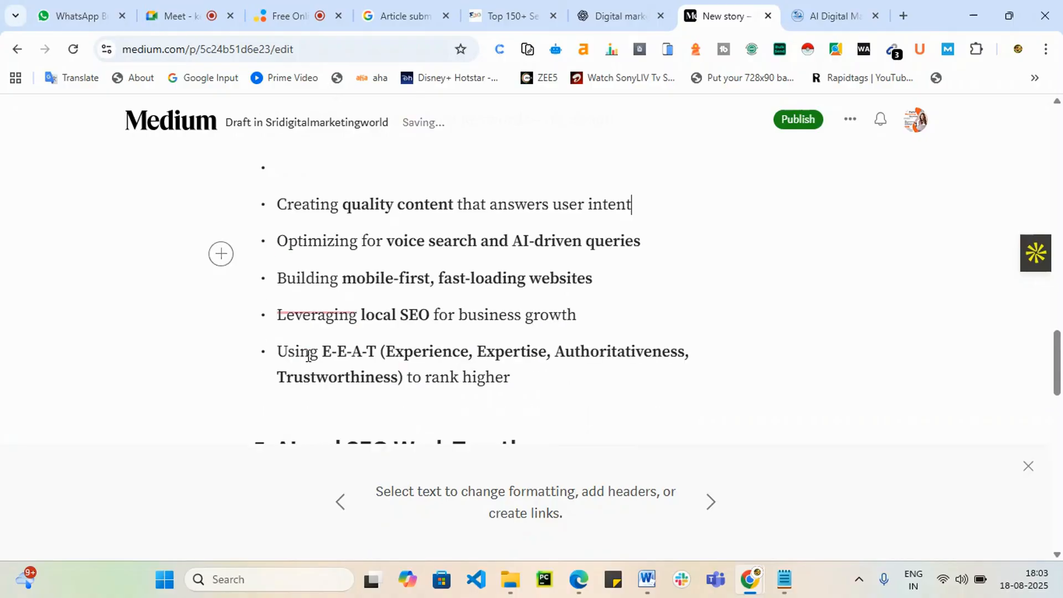
{"action": "scroll", "coordinate": [309, 356], "scroll_direction": "up", "scroll_amount": 3}
{"action": "key", "text": "BackSpace"}
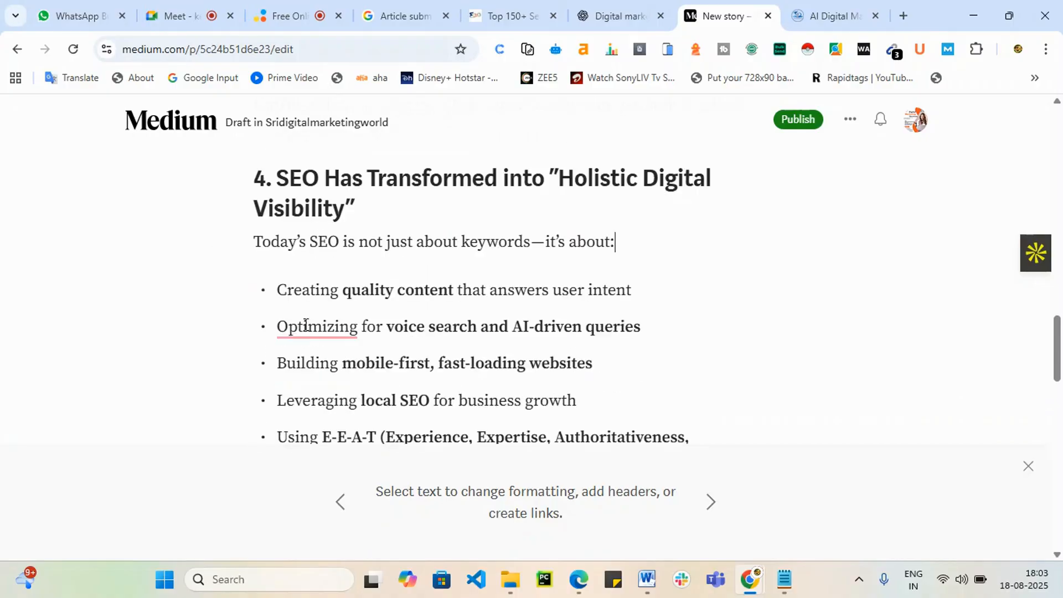
Step: Remove empty numbered items 12, 10 and 9 from the list
{"action": "scroll", "coordinate": [306, 325], "scroll_direction": "up", "scroll_amount": 4}
{"action": "scroll", "coordinate": [343, 287], "scroll_direction": "up", "scroll_amount": 15}
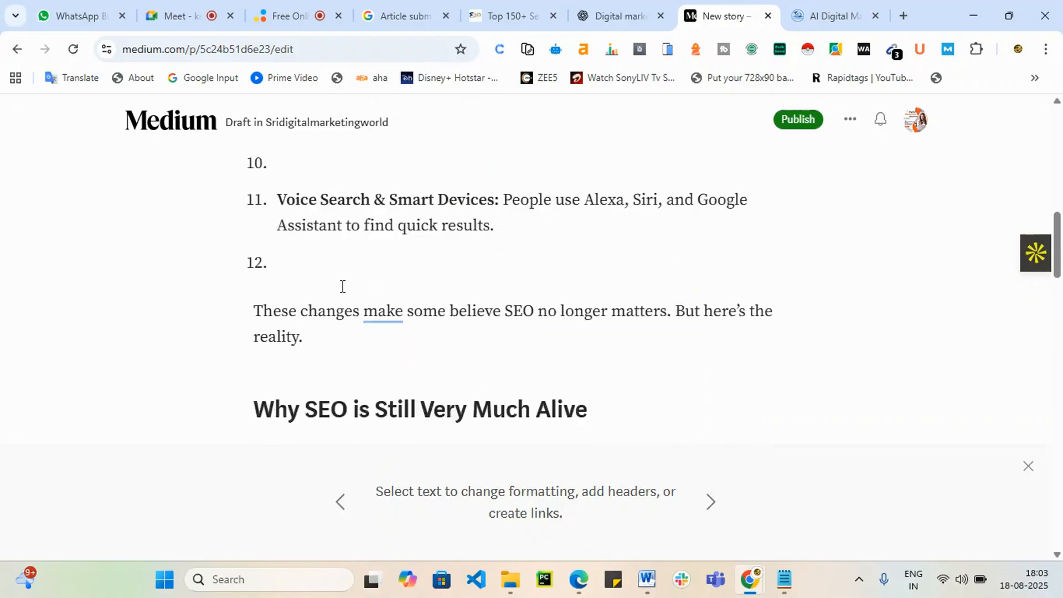
{"action": "scroll", "coordinate": [277, 388], "scroll_direction": "down", "scroll_amount": 5}
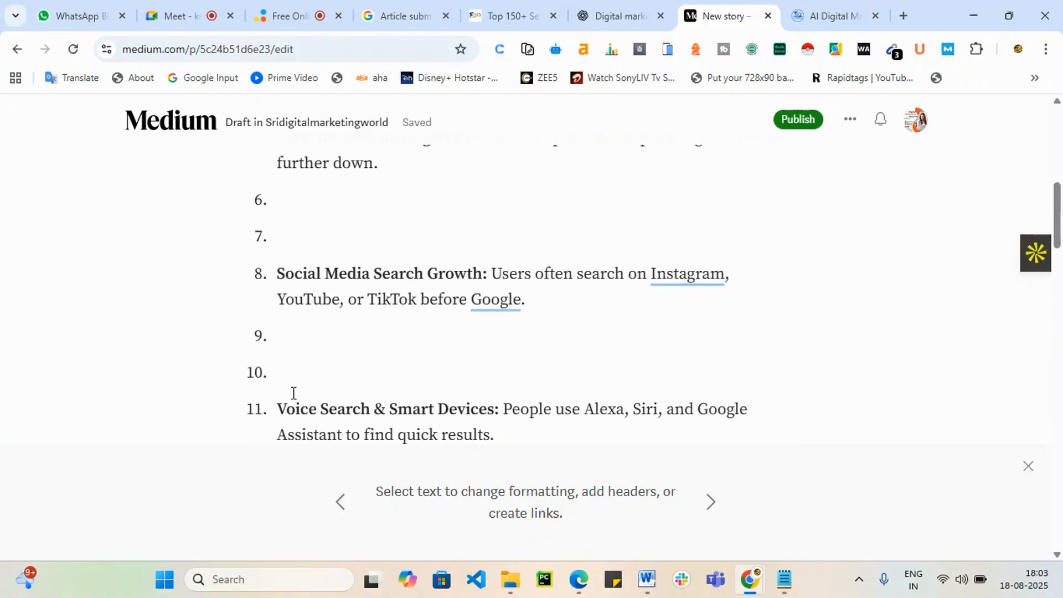
{"action": "scroll", "coordinate": [288, 394], "scroll_direction": "down", "scroll_amount": 4}
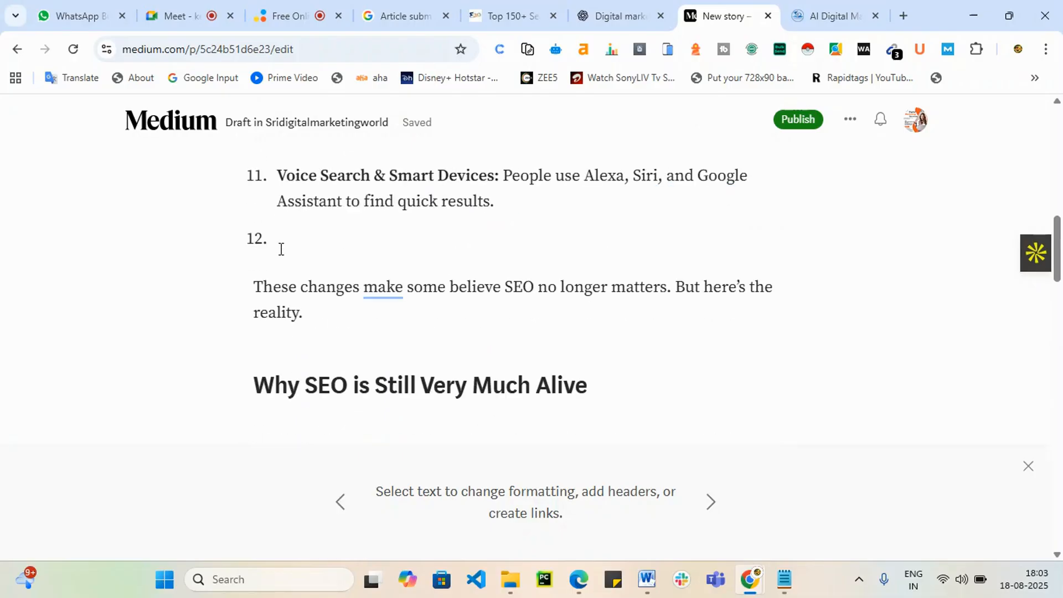
{"action": "key", "text": "BackSpace"}
{"action": "scroll", "coordinate": [288, 260], "scroll_direction": "up", "scroll_amount": 4}
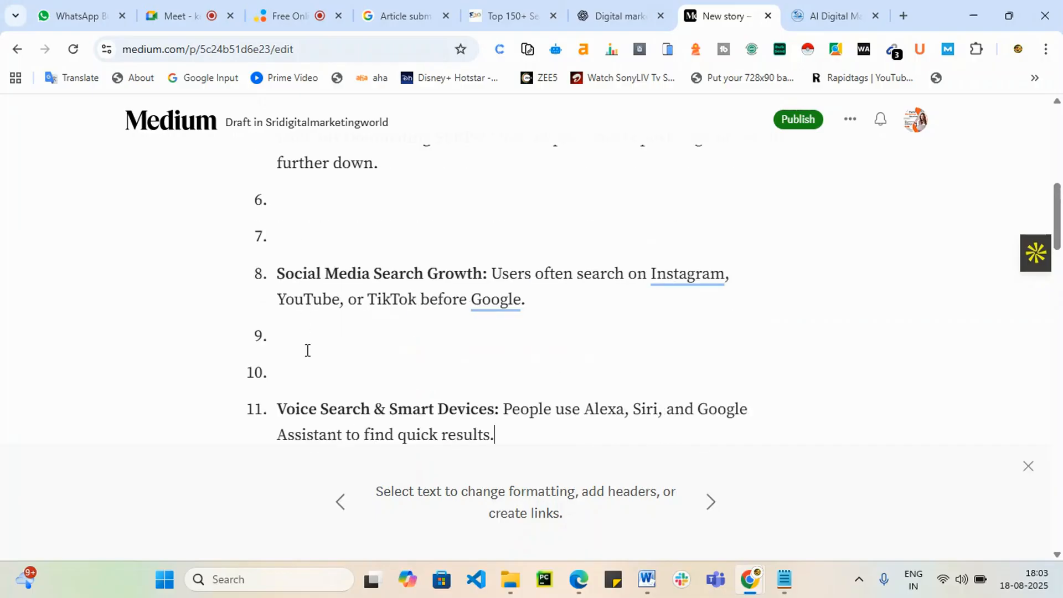
{"action": "key", "text": "BackSpace"}
{"action": "key", "text": "BackSpace"}
{"action": "scroll", "coordinate": [310, 352], "scroll_direction": "up", "scroll_amount": 3}
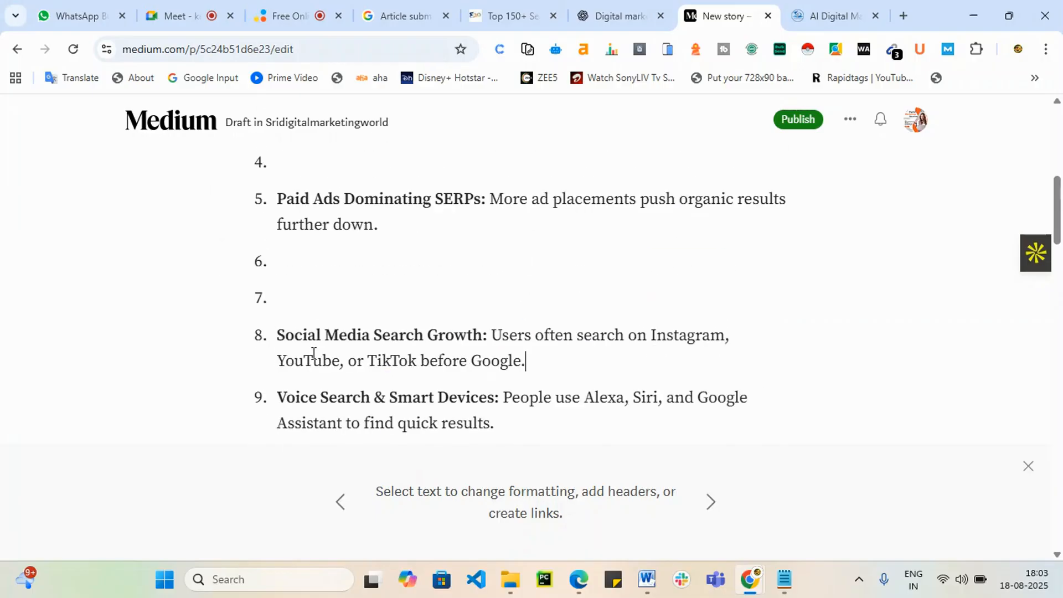
{"action": "key", "text": "BackSpace"}
{"action": "key", "text": "BackSpace"}
{"action": "key", "text": "BackSpace"}
{"action": "key", "text": "BackSpace"}
{"action": "scroll", "coordinate": [328, 327], "scroll_direction": "up", "scroll_amount": 4}
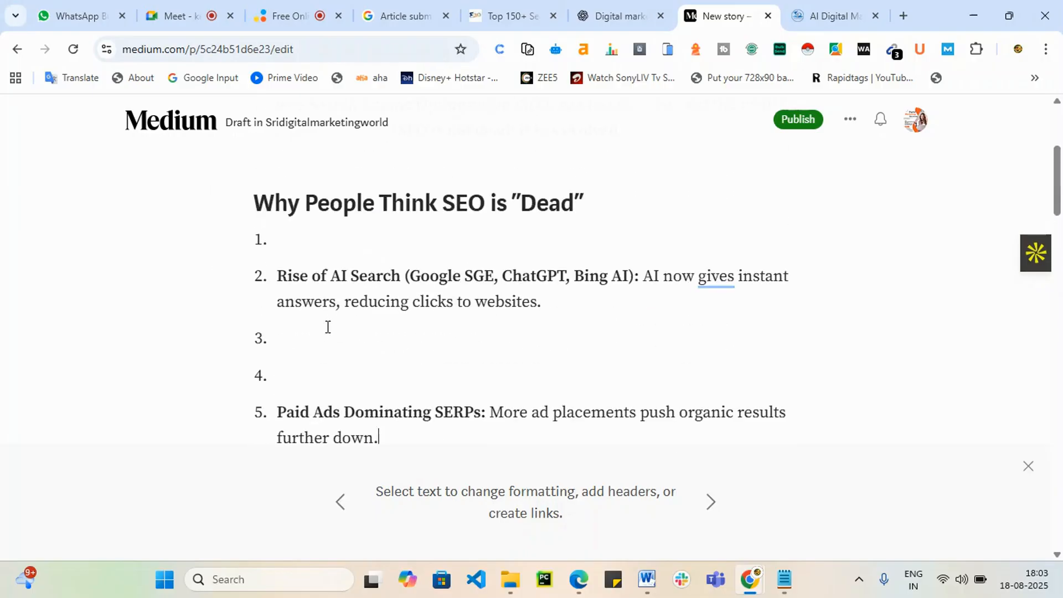
Step: Remove empty numbered items 3, 4 and 1 from the list
{"action": "left_click", "coordinate": [294, 344]}
{"action": "left_click", "coordinate": [308, 380]}
{"action": "scroll", "coordinate": [308, 366], "scroll_direction": "down", "scroll_amount": 2}
{"action": "key", "text": "BackSpace"}
{"action": "key", "text": "BackSpace"}
{"action": "key", "text": "BackSpace"}
{"action": "key", "text": "BackSpace"}
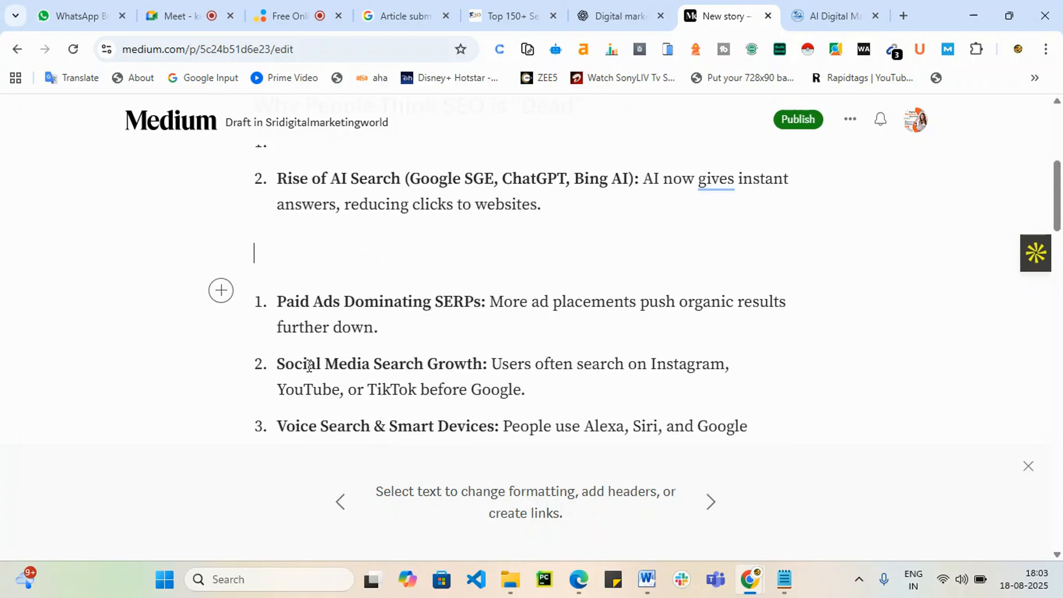
{"action": "scroll", "coordinate": [310, 363], "scroll_direction": "up", "scroll_amount": 4}
{"action": "left_click", "coordinate": [277, 377]}
{"action": "key", "text": "BackSpace"}
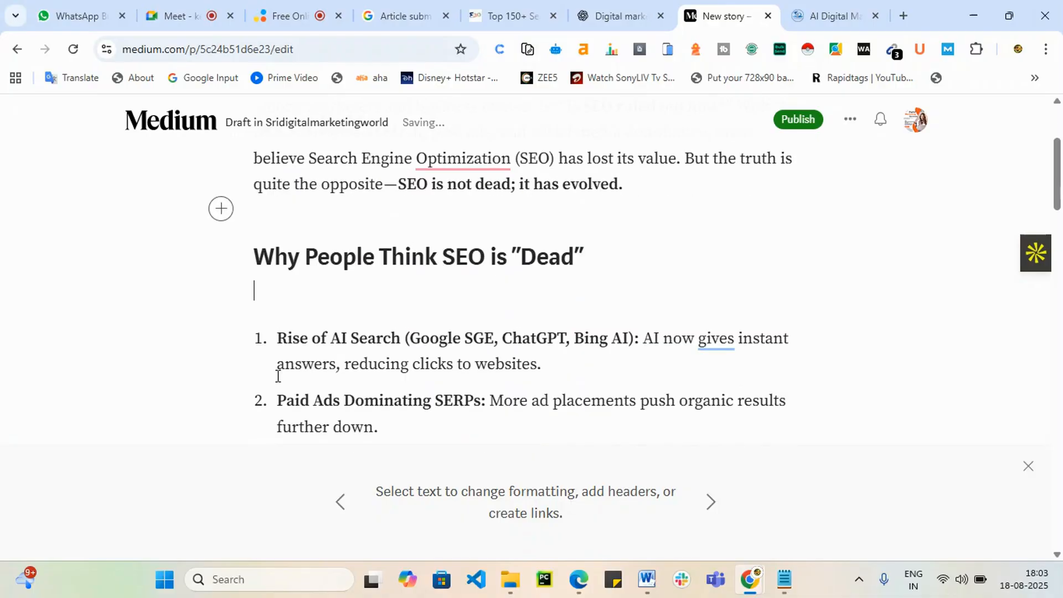
{"action": "scroll", "coordinate": [524, 389], "scroll_direction": "up", "scroll_amount": 3}
{"action": "scroll", "coordinate": [587, 310], "scroll_direction": "down", "scroll_amount": 5}
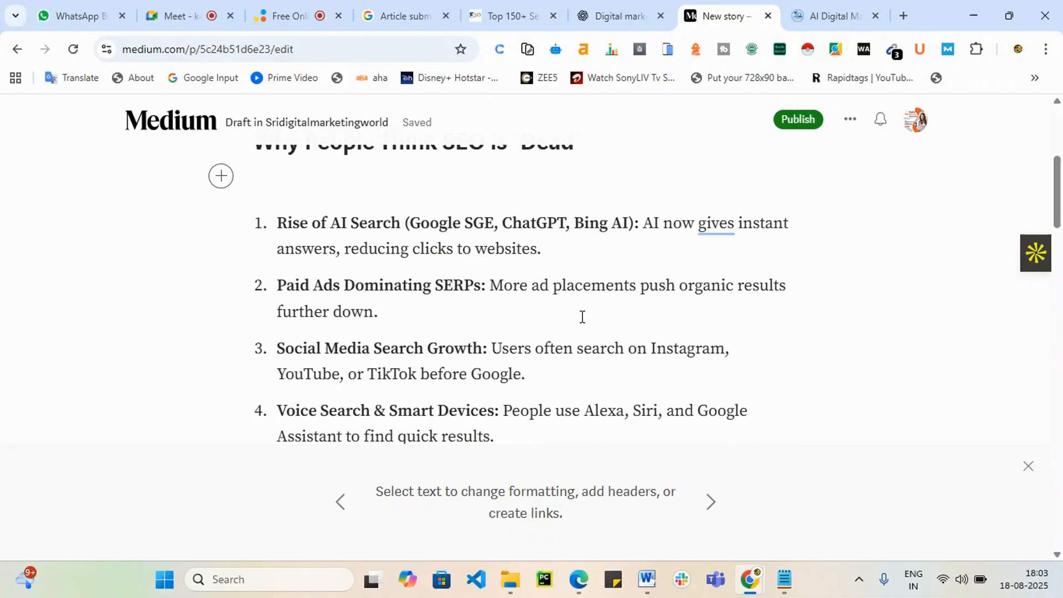
{"action": "scroll", "coordinate": [512, 345], "scroll_direction": "down", "scroll_amount": 3}
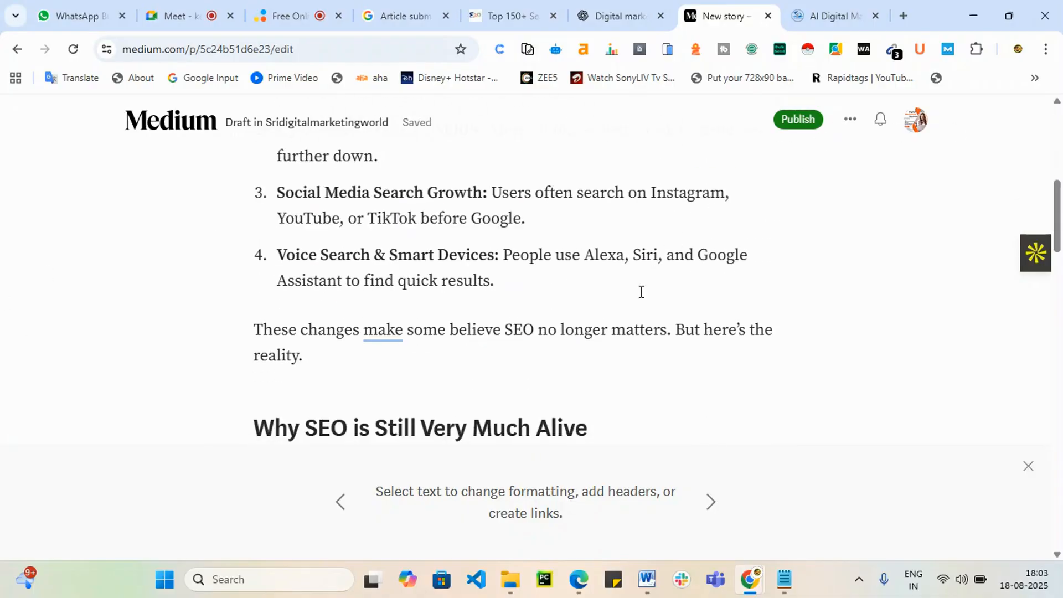
{"action": "scroll", "coordinate": [607, 366], "scroll_direction": "up", "scroll_amount": 8}
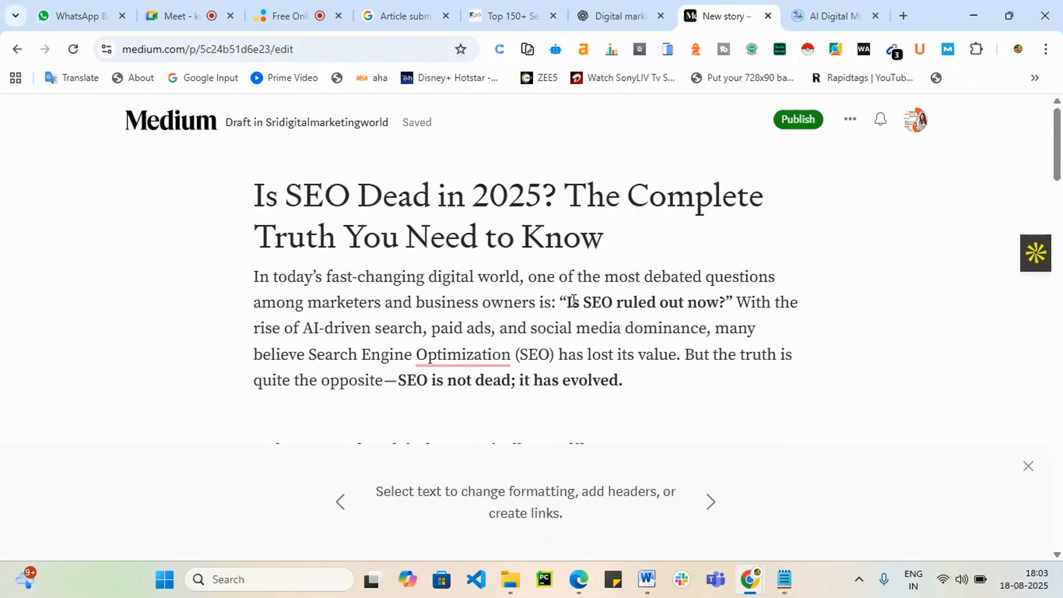
{"action": "left_click_drag", "start_coordinate": [312, 352], "coordinate": [555, 349]}
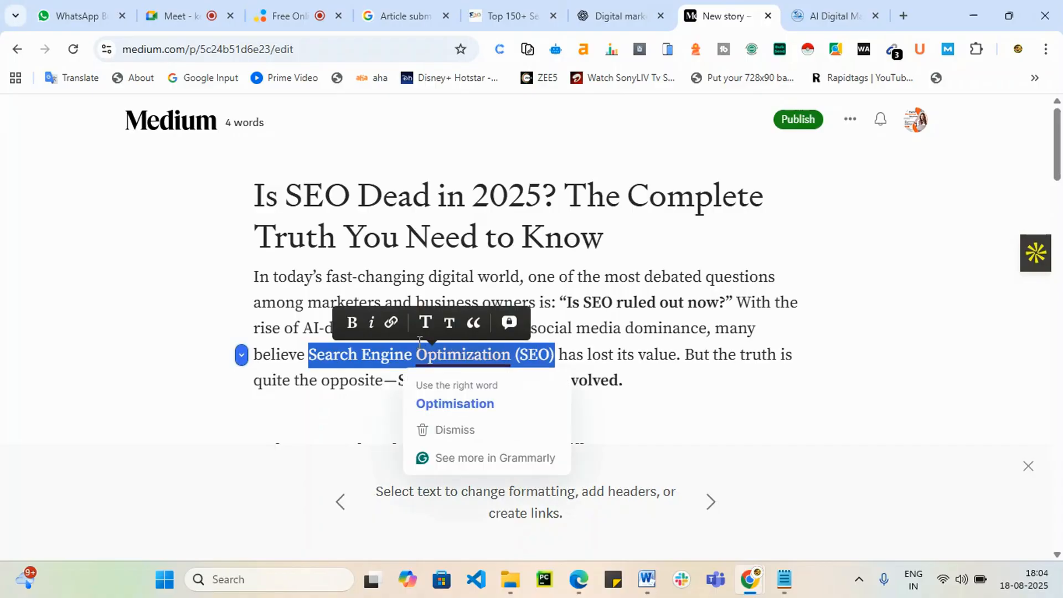
{"action": "left_click", "coordinate": [391, 322]}
{"action": "type", "text": "https://srishadigital.in/"}
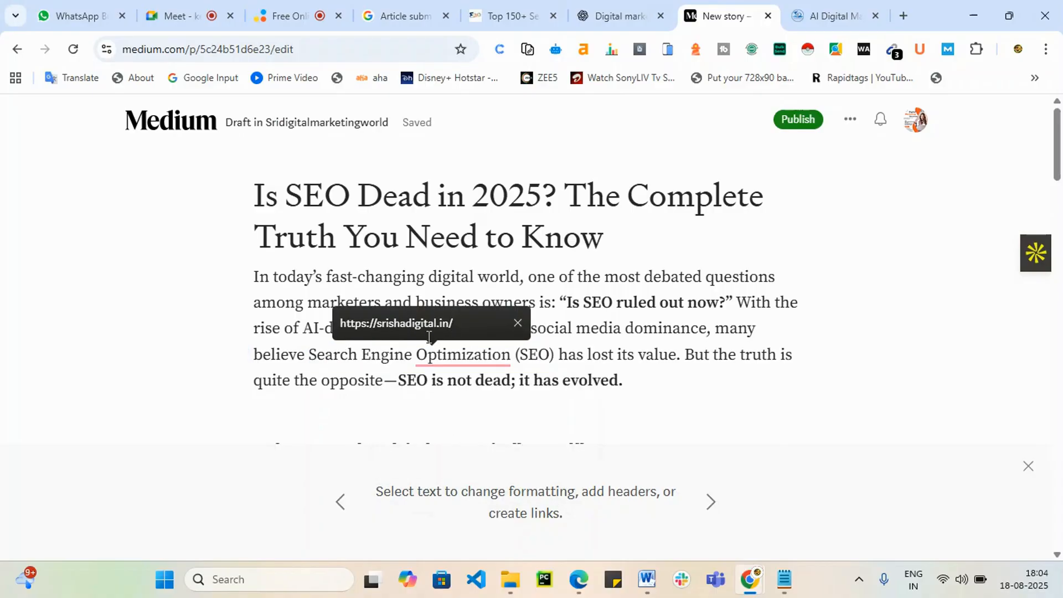
{"action": "key", "text": "Return"}
{"action": "scroll", "coordinate": [862, 249], "scroll_direction": "down", "scroll_amount": 1}
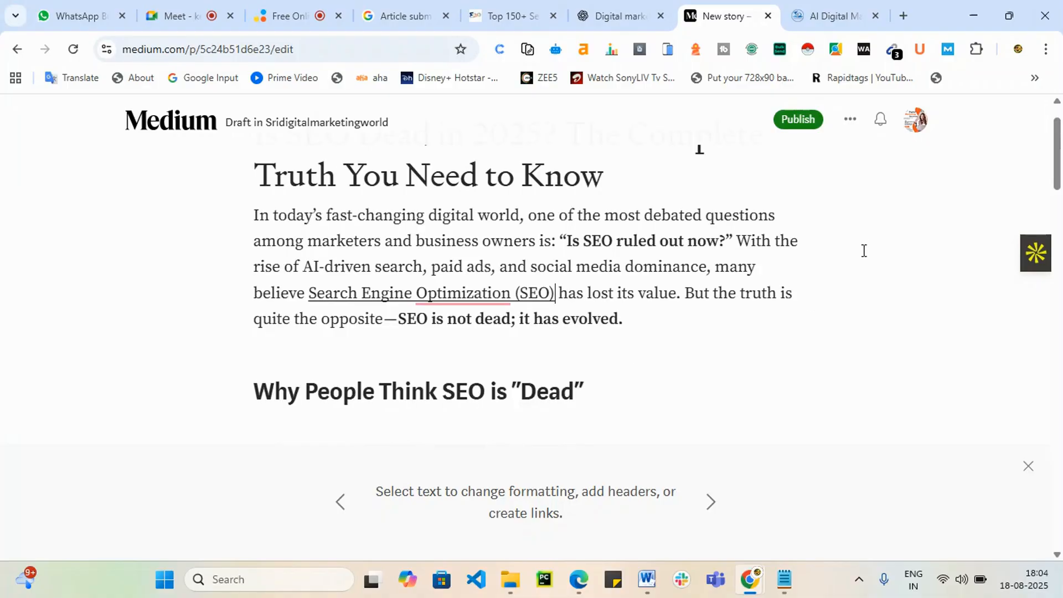
Step: In the publishing settings, add the topics SEO and Seo Algorithm
{"action": "left_click", "coordinate": [798, 120]}
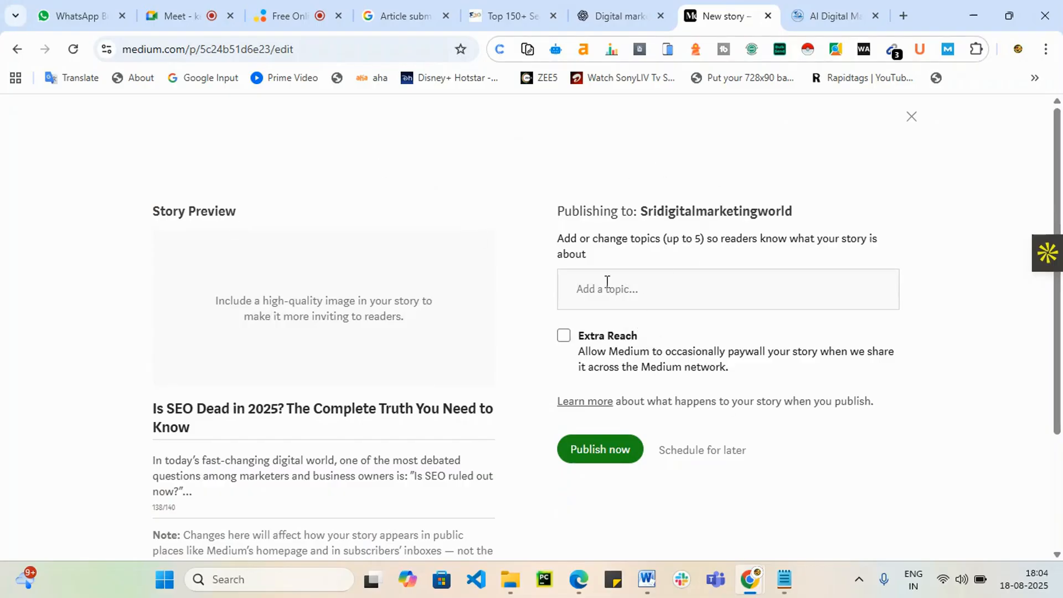
{"action": "type", "text": "SE"}
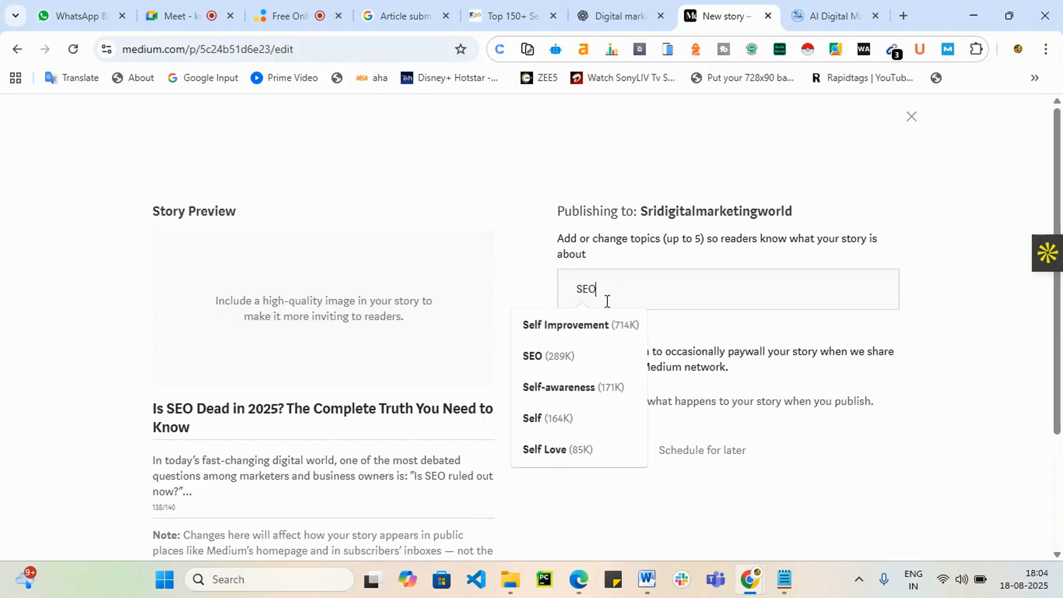
{"action": "type", "text": "O"}
{"action": "left_click", "coordinate": [604, 333]}
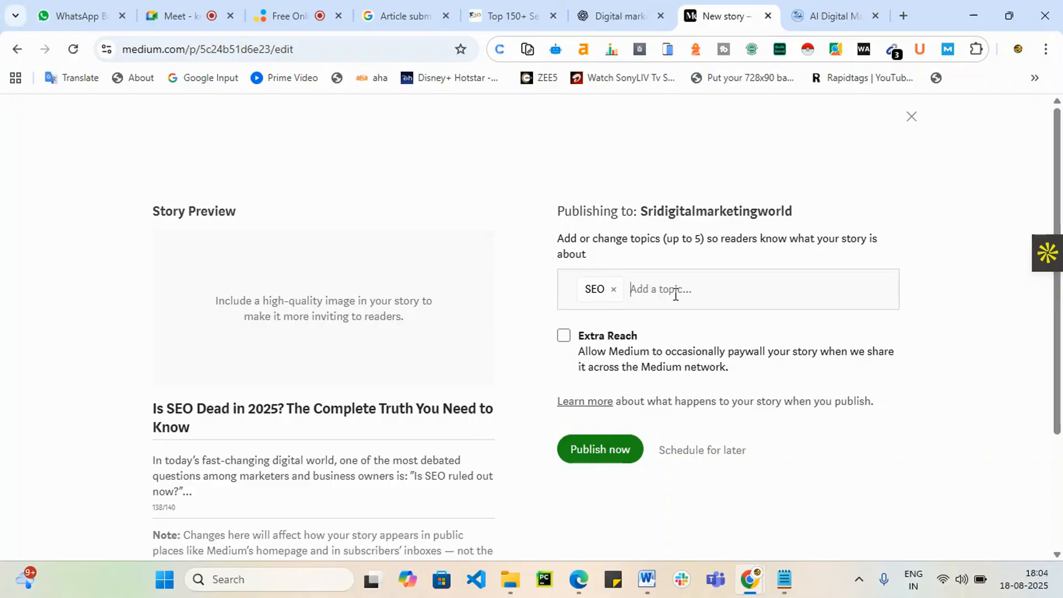
{"action": "type", "text": "SEO"}
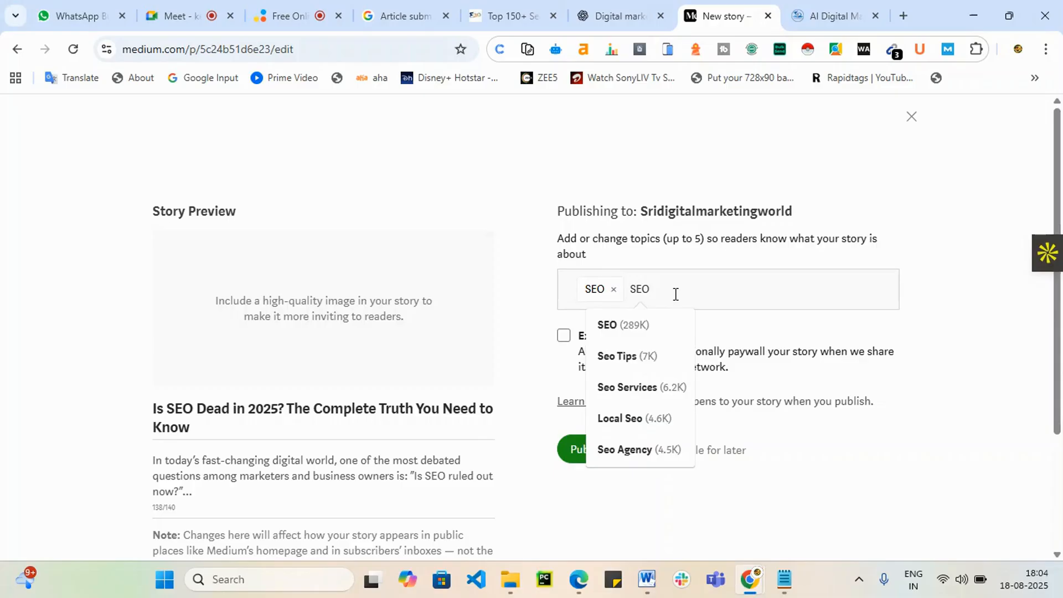
{"action": "type", "text": " Algo"}
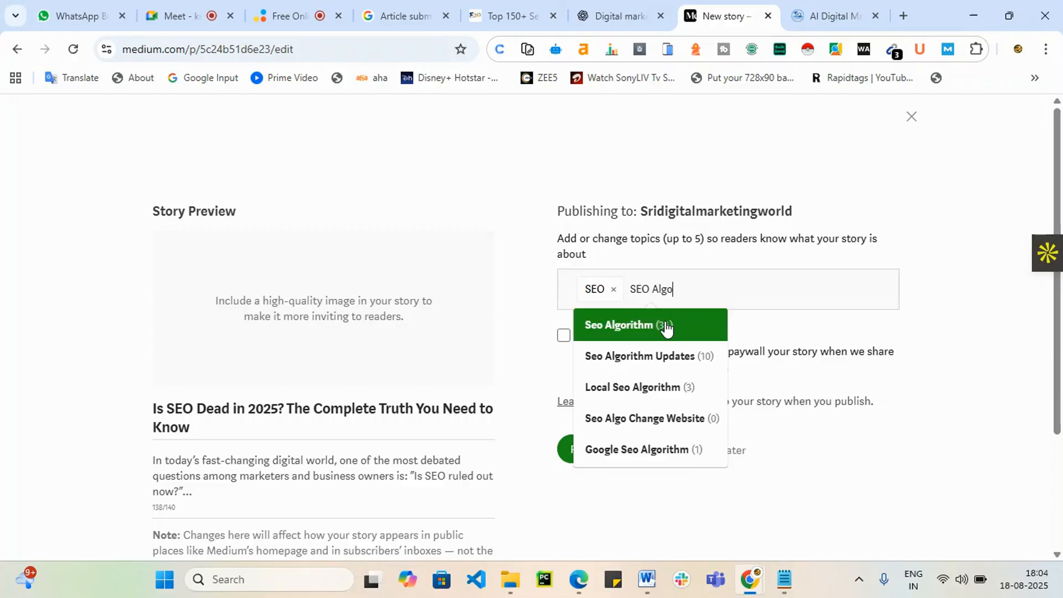
{"action": "left_click", "coordinate": [667, 327]}
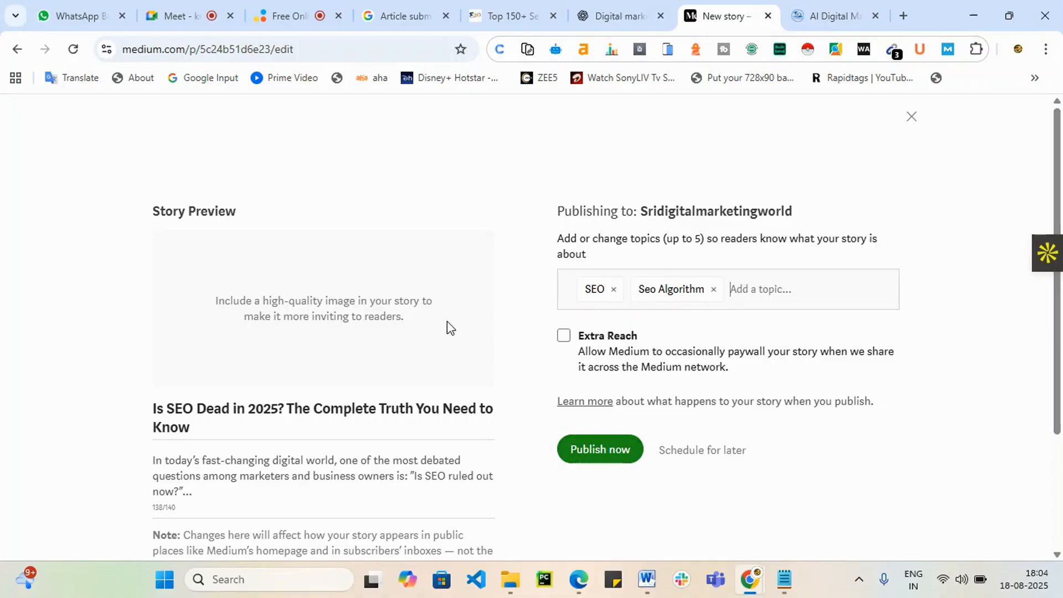
Step: Turn on Extra Reach and publish the story now
{"action": "double_click", "coordinate": [336, 307]}
{"action": "scroll", "coordinate": [336, 316], "scroll_direction": "down", "scroll_amount": 3}
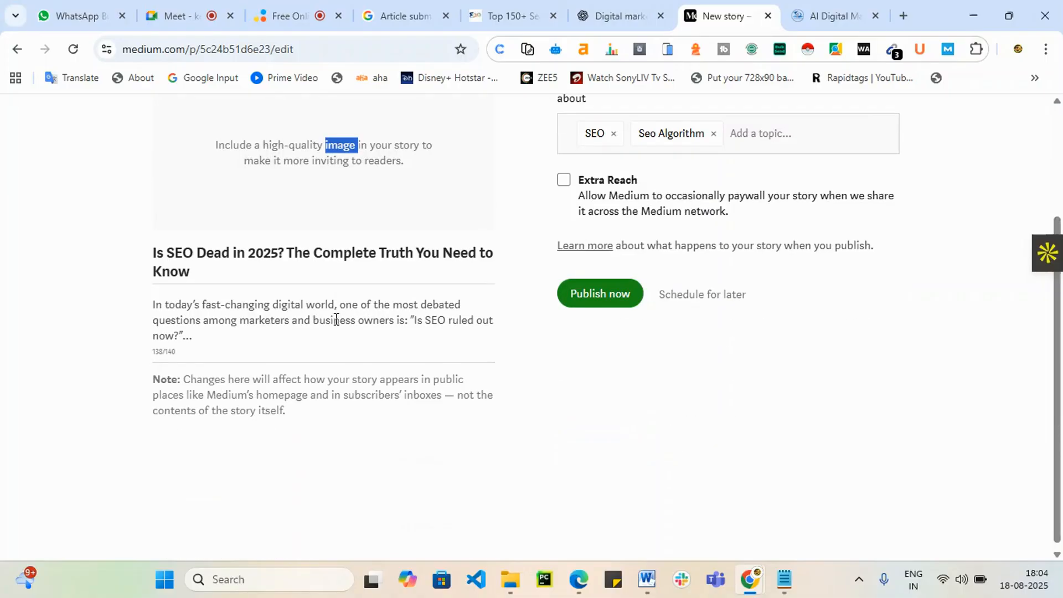
{"action": "scroll", "coordinate": [338, 450], "scroll_direction": "up", "scroll_amount": 3}
{"action": "left_click", "coordinate": [314, 343]}
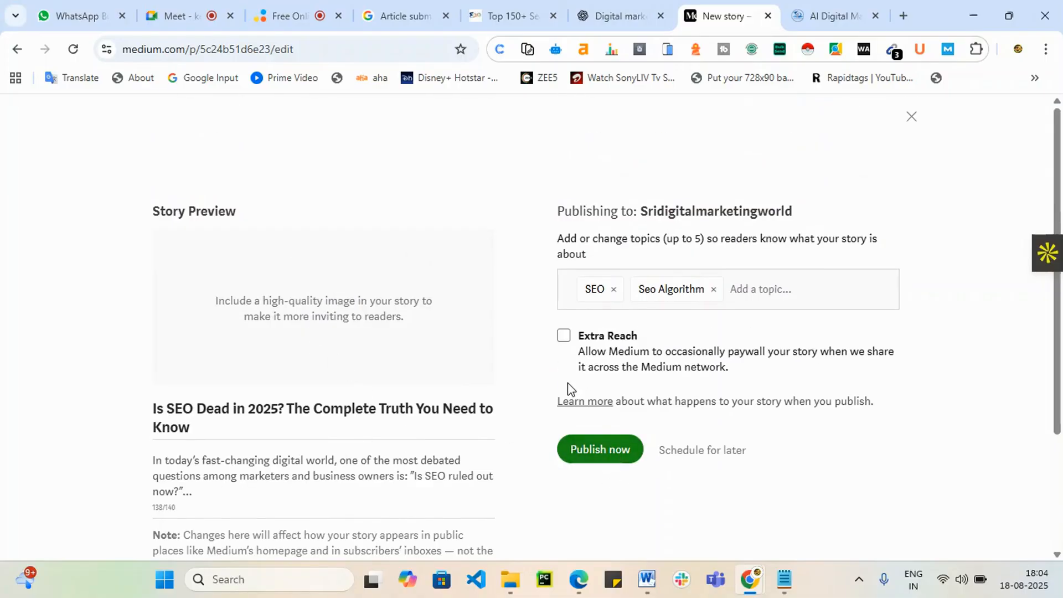
{"action": "left_click", "coordinate": [564, 336]}
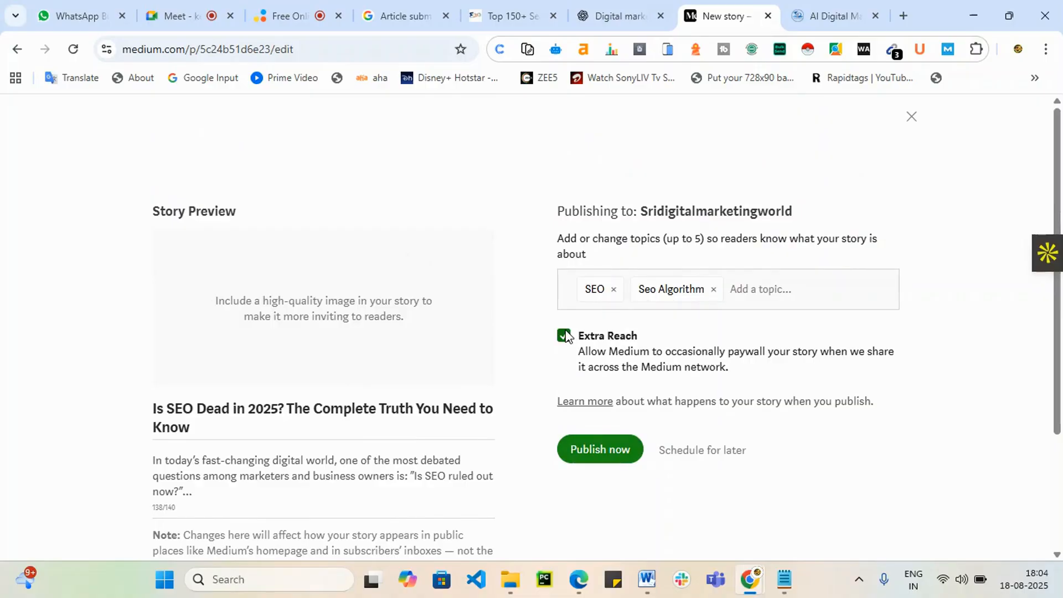
{"action": "left_click", "coordinate": [602, 446]}
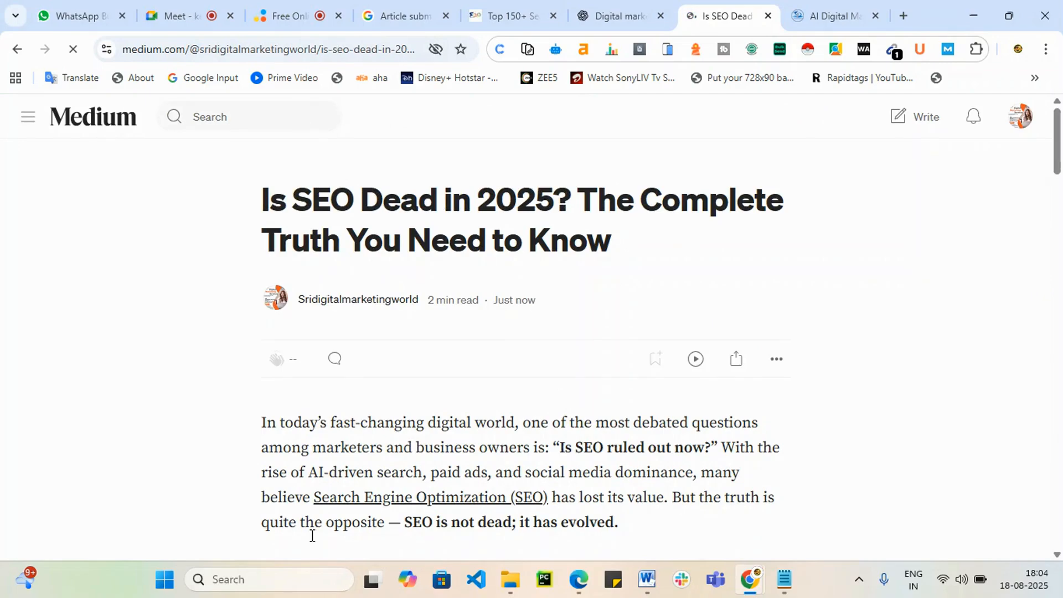
Step: Dismiss the 'Your story is published!' dialog, select the story's URL, and go to Stats
{"action": "scroll", "coordinate": [836, 309], "scroll_direction": "down", "scroll_amount": 8}
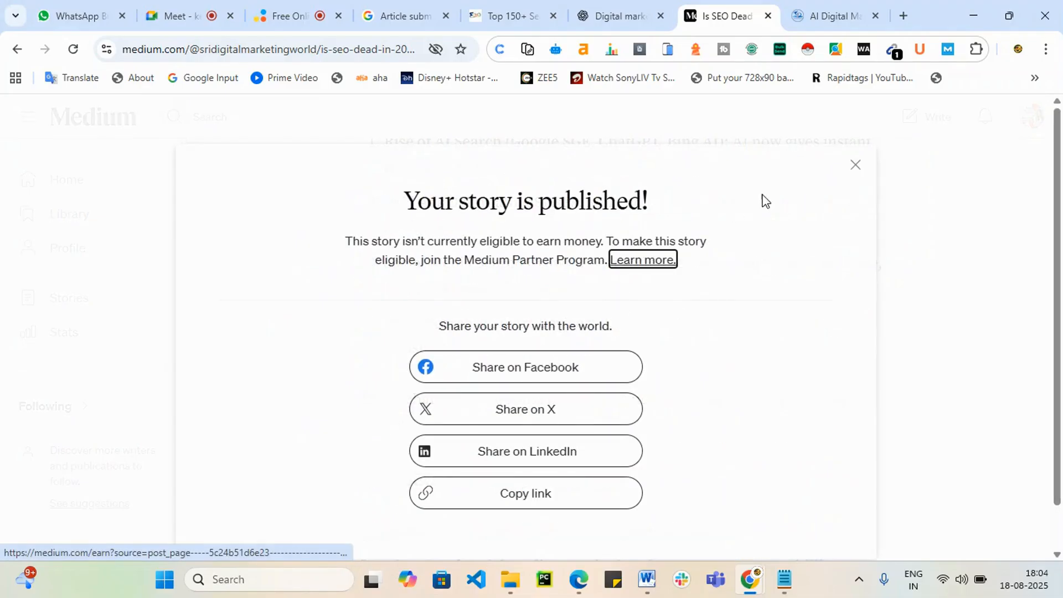
{"action": "left_click", "coordinate": [856, 165]}
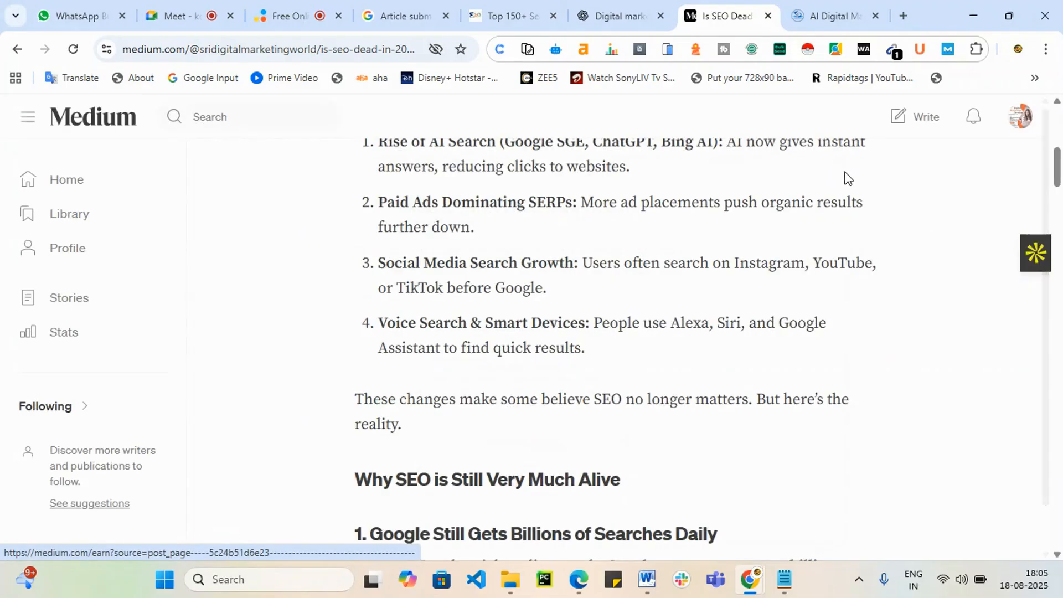
{"action": "left_click", "coordinate": [339, 49]}
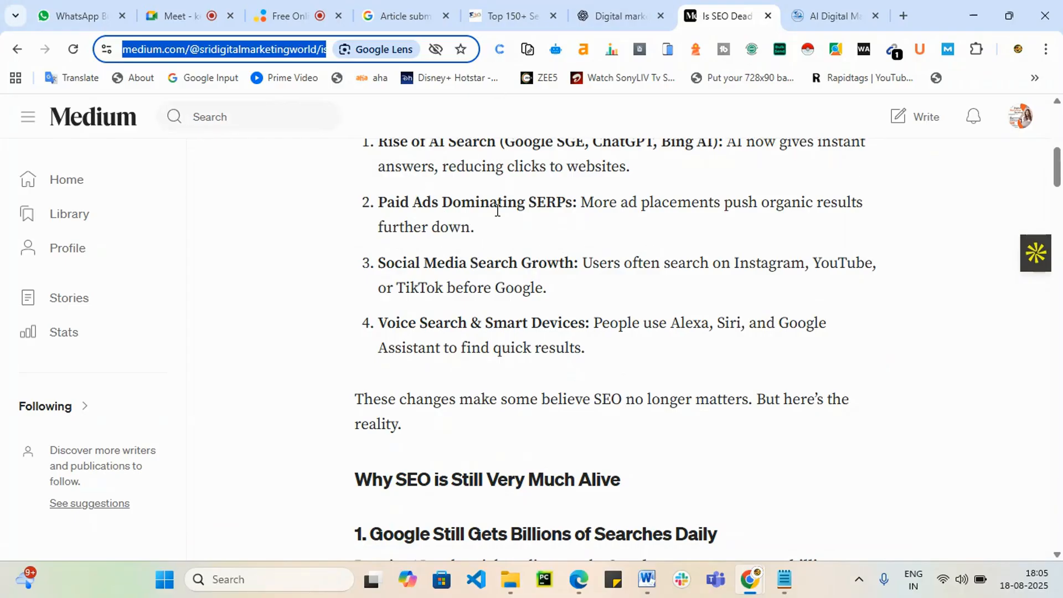
{"action": "scroll", "coordinate": [490, 231], "scroll_direction": "up", "scroll_amount": 4}
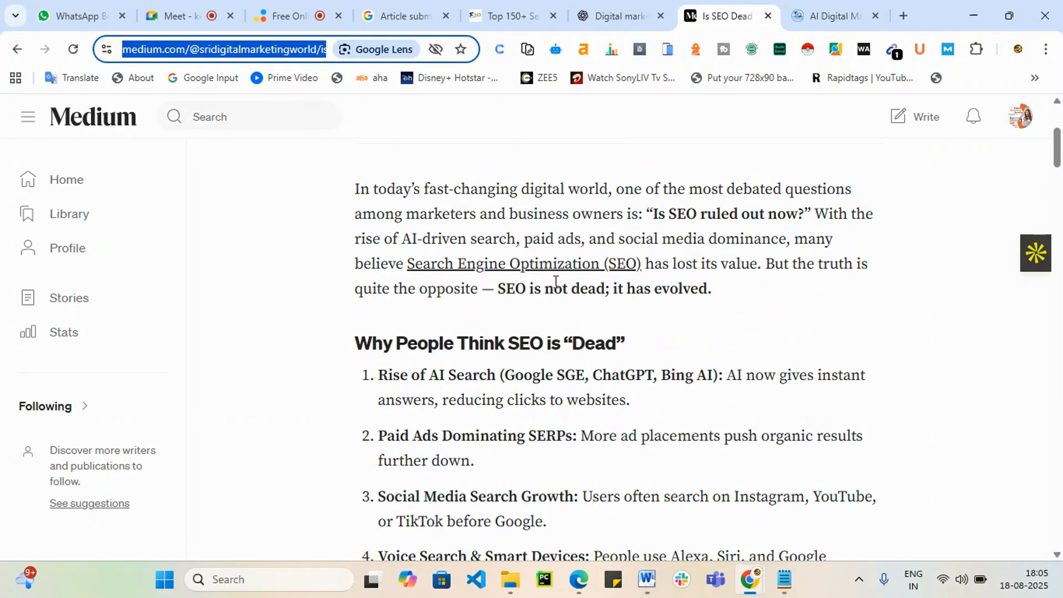
{"action": "left_click", "coordinate": [76, 333]}
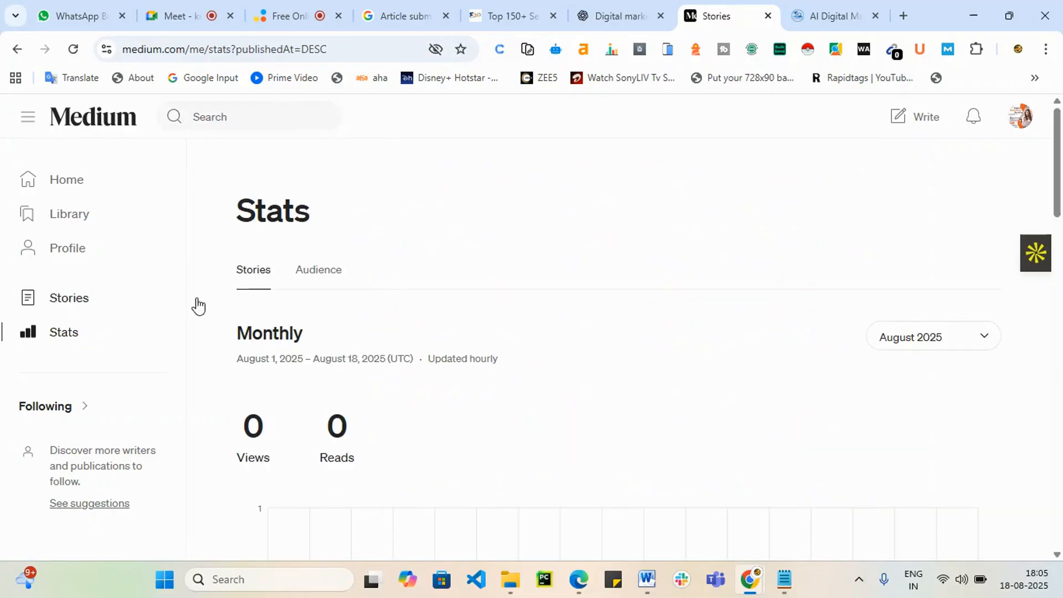
Step: Show July 2025 monthly stats and review the Lifetime list topped by 'Is SEO Dead in 2025?'
{"action": "scroll", "coordinate": [460, 387], "scroll_direction": "down", "scroll_amount": 5}
{"action": "scroll", "coordinate": [460, 387], "scroll_direction": "down", "scroll_amount": 1}
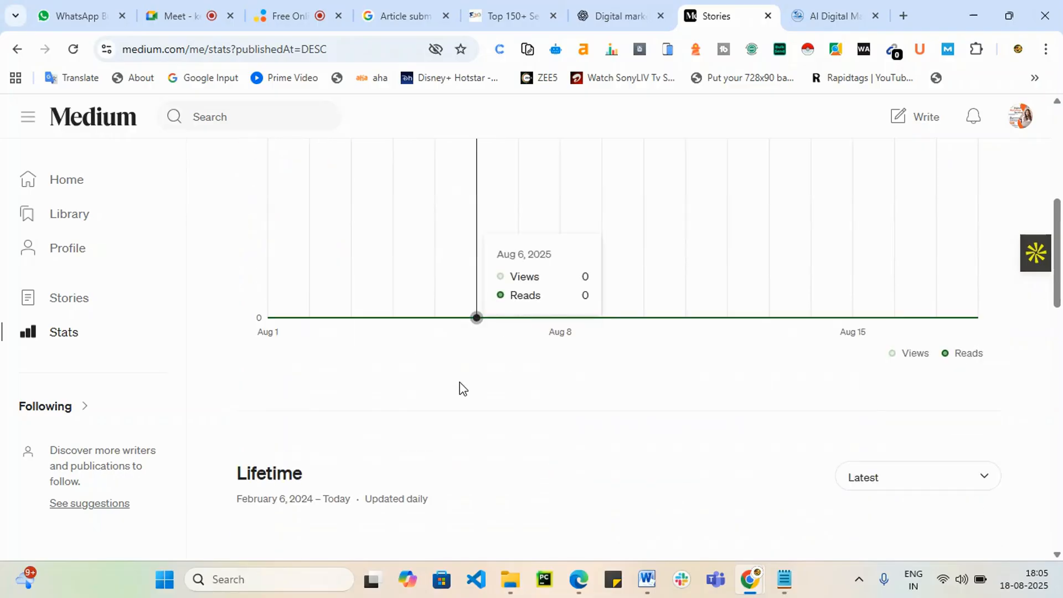
{"action": "scroll", "coordinate": [964, 422], "scroll_direction": "up", "scroll_amount": 3}
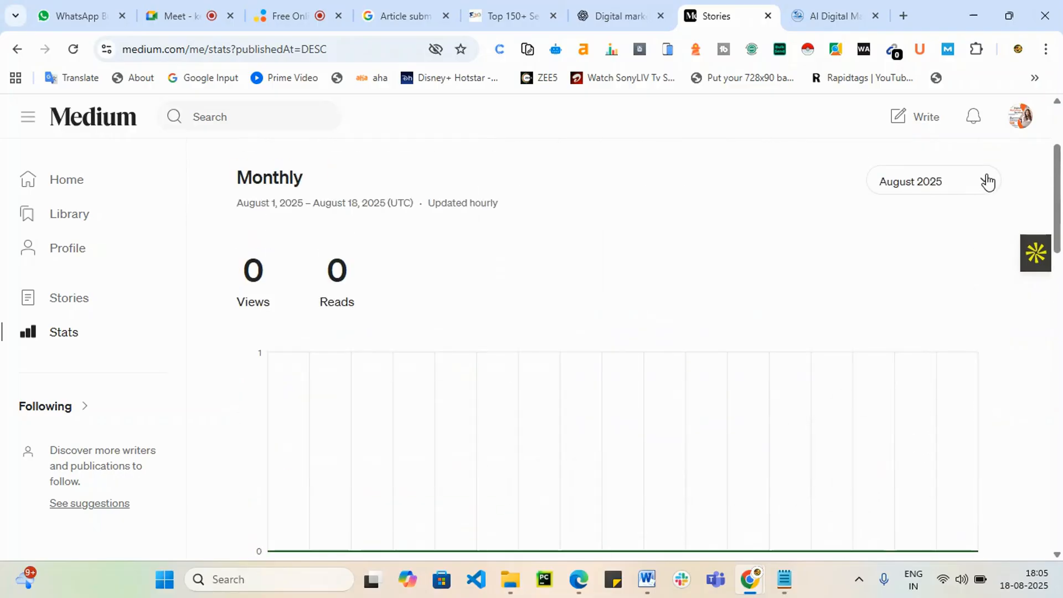
{"action": "left_click", "coordinate": [987, 183]}
{"action": "left_click", "coordinate": [931, 256]}
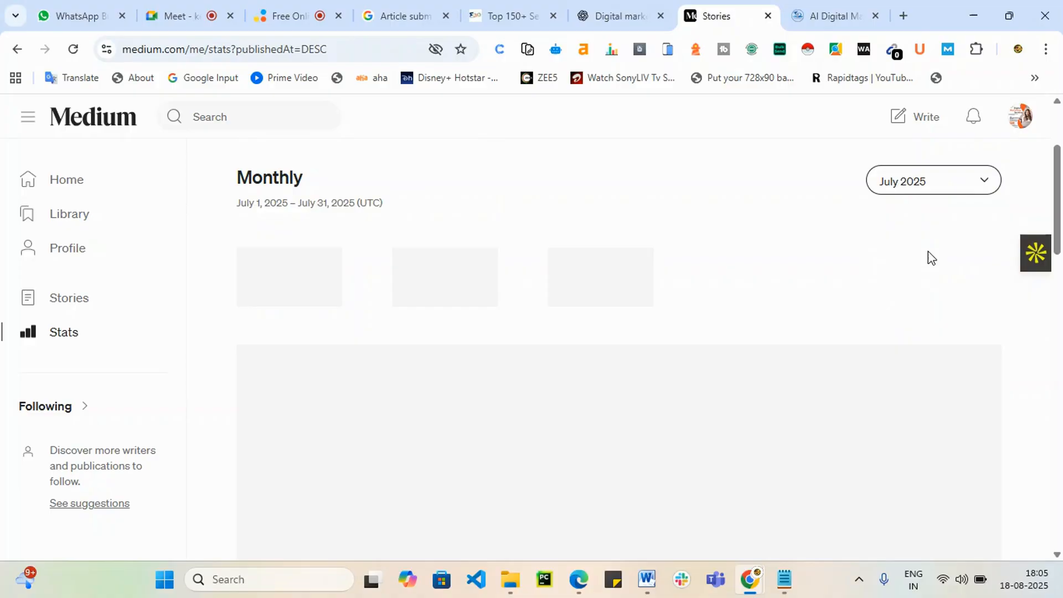
{"action": "scroll", "coordinate": [925, 310], "scroll_direction": "down", "scroll_amount": 12}
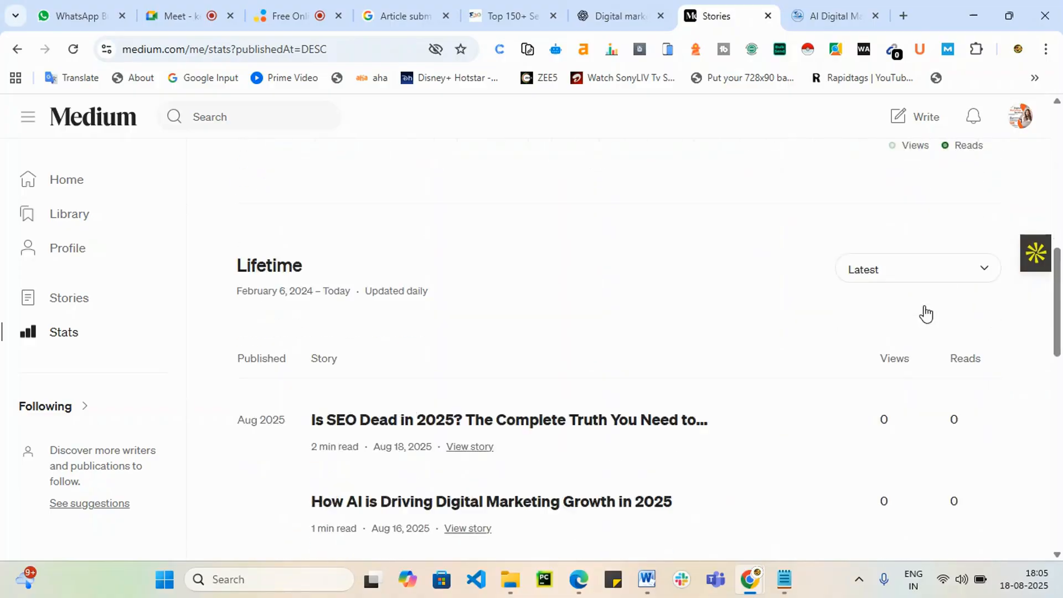
{"action": "scroll", "coordinate": [823, 432], "scroll_direction": "down", "scroll_amount": 7}
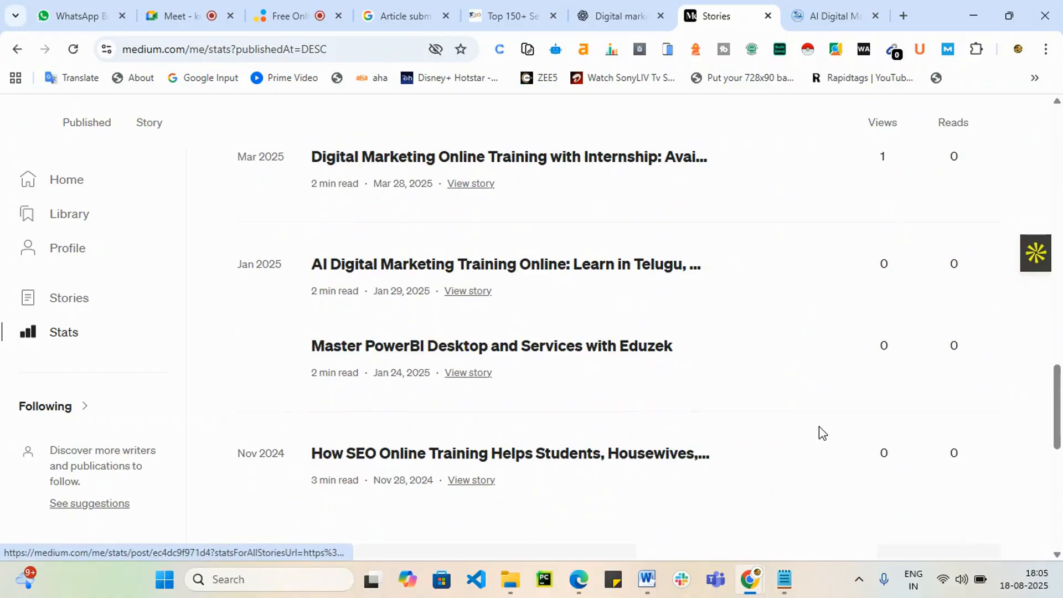
{"action": "scroll", "coordinate": [820, 427], "scroll_direction": "down", "scroll_amount": 5}
{"action": "scroll", "coordinate": [824, 414], "scroll_direction": "up", "scroll_amount": 7}
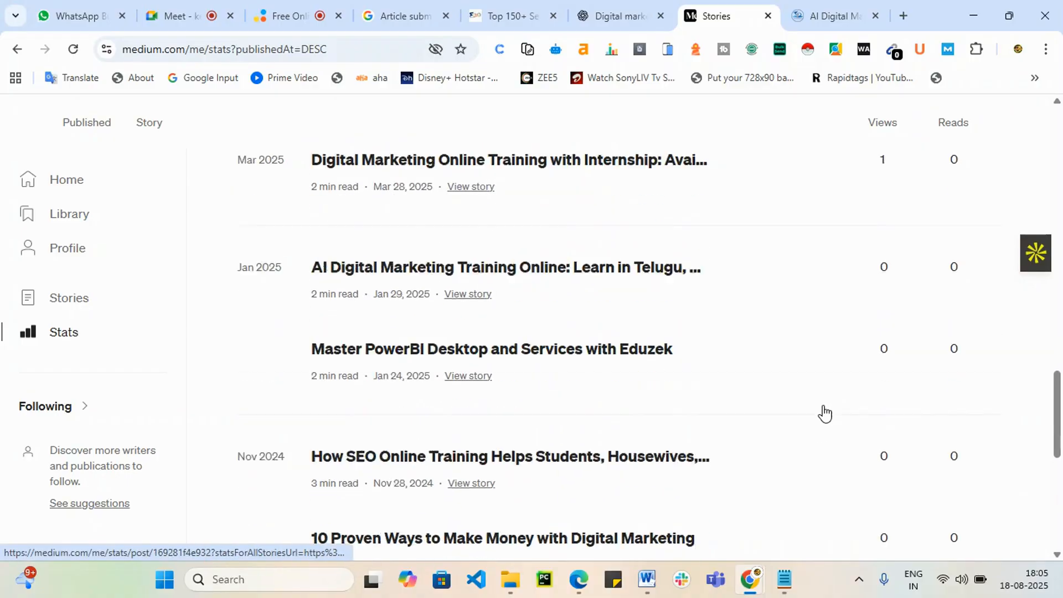
{"action": "scroll", "coordinate": [849, 336], "scroll_direction": "up", "scroll_amount": 4}
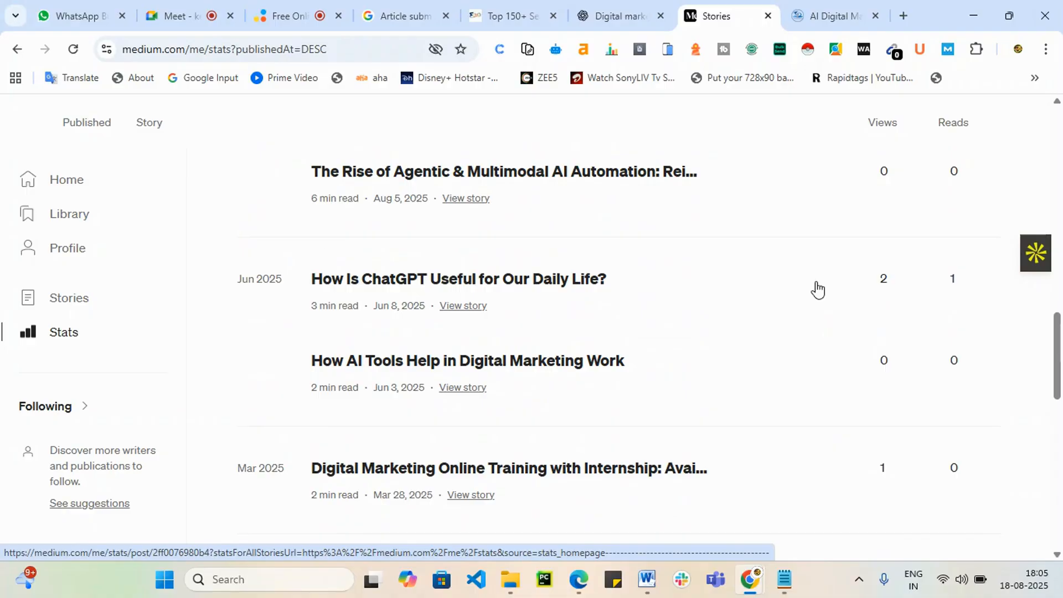
{"action": "scroll", "coordinate": [613, 290], "scroll_direction": "up", "scroll_amount": 8}
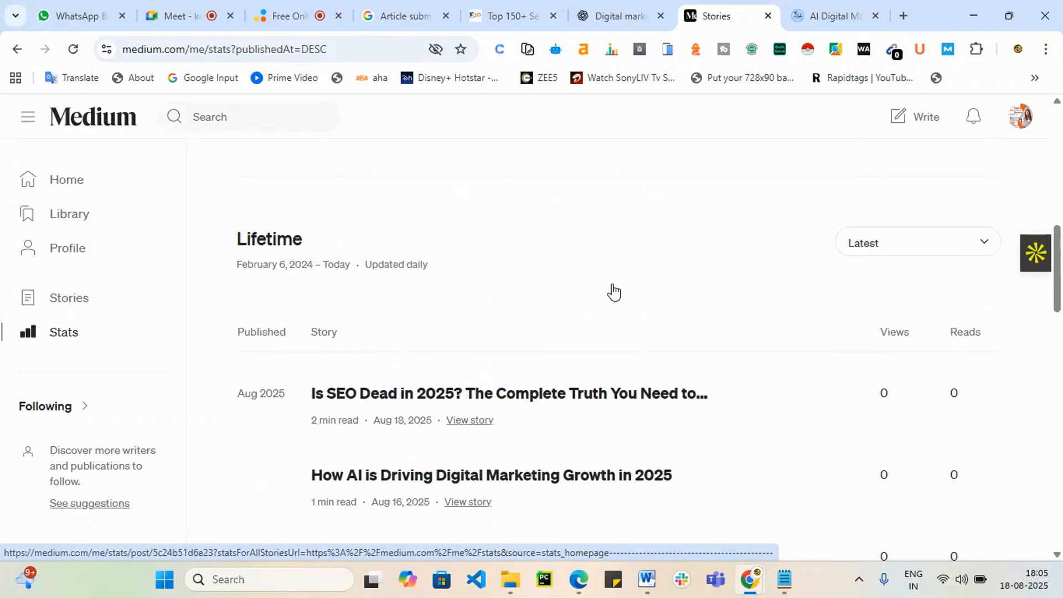
Step: Search Google for 'ArticleCube' in a new tab from the article submission sites results
{"action": "left_click", "coordinate": [644, 7]}
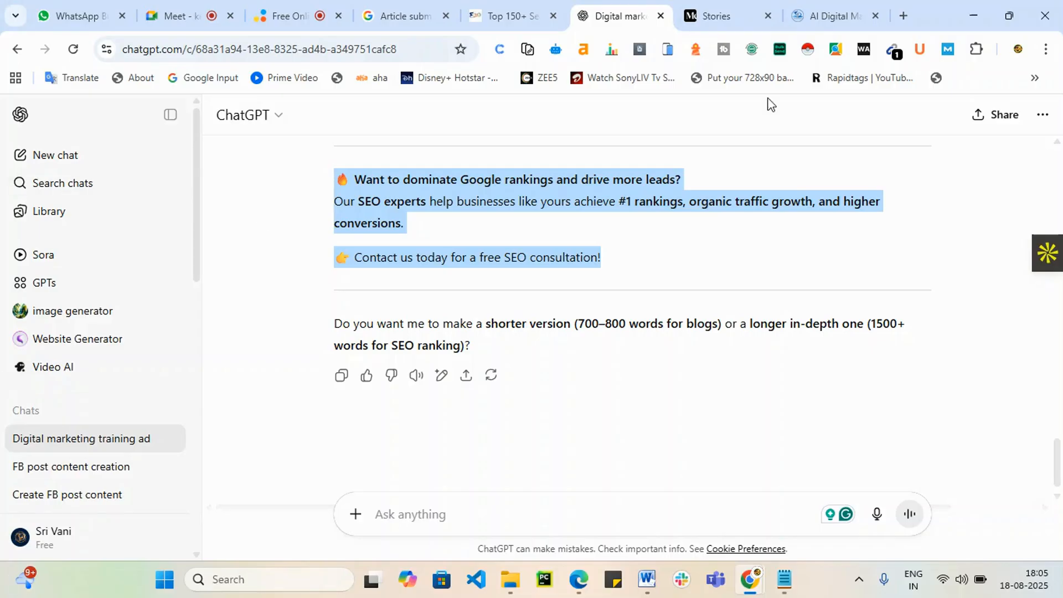
{"action": "left_click", "coordinate": [485, 7]}
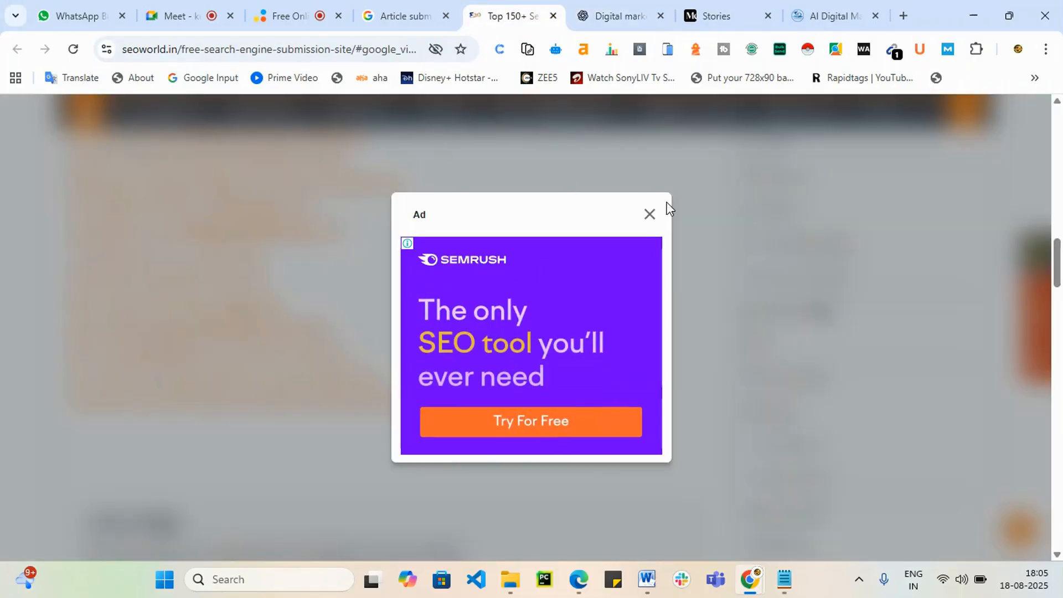
{"action": "left_click", "coordinate": [390, 23]}
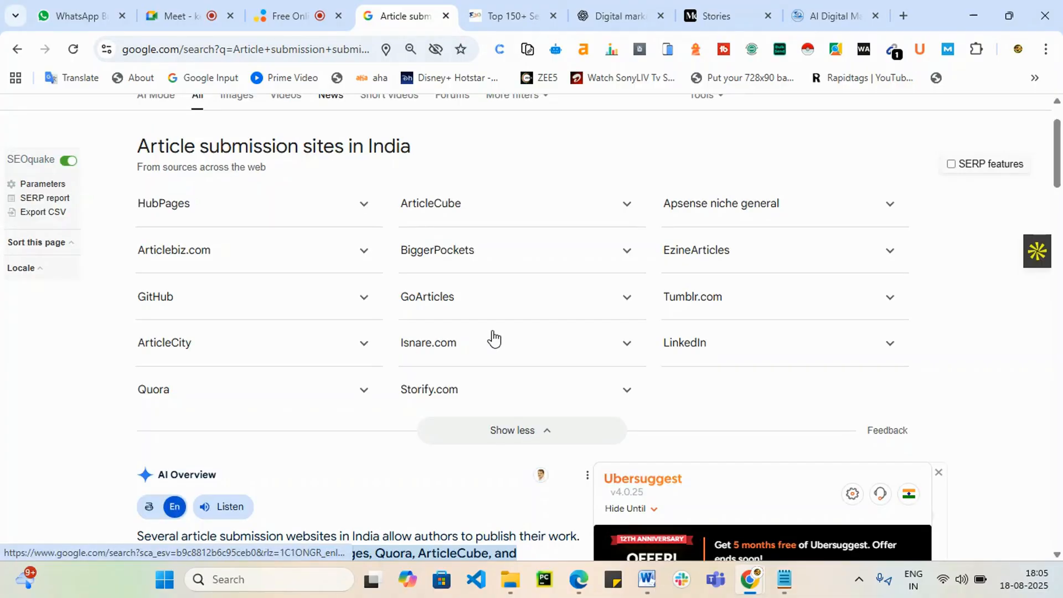
{"action": "left_click_drag", "start_coordinate": [463, 205], "coordinate": [400, 206]}
{"action": "right_click", "coordinate": [416, 204]}
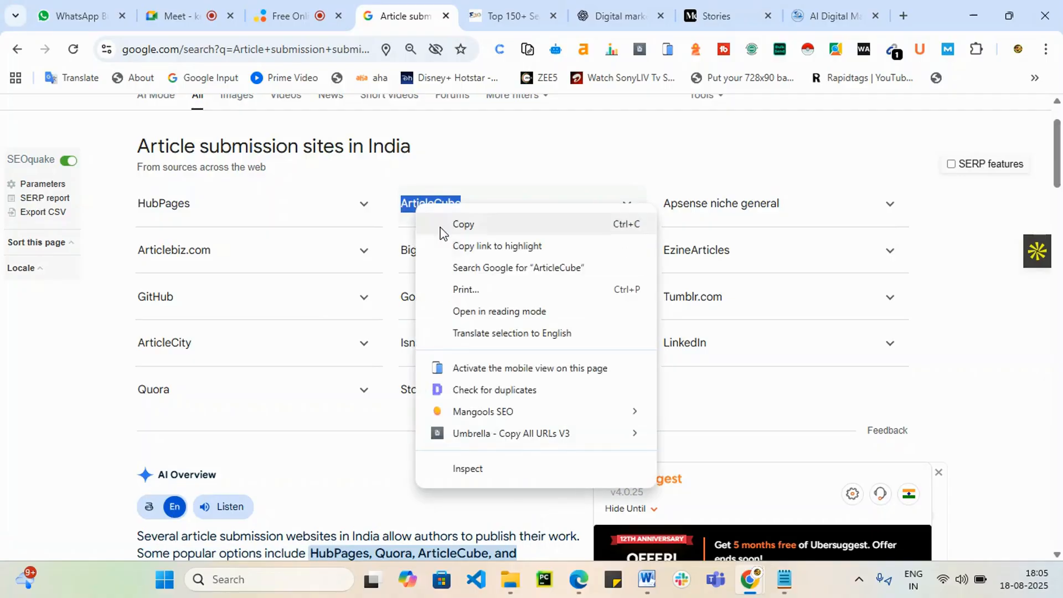
{"action": "left_click", "coordinate": [510, 269]}
Step: Open Articlebiz.com in a new tab from the sites list and switch to it
{"action": "left_click", "coordinate": [395, 23]}
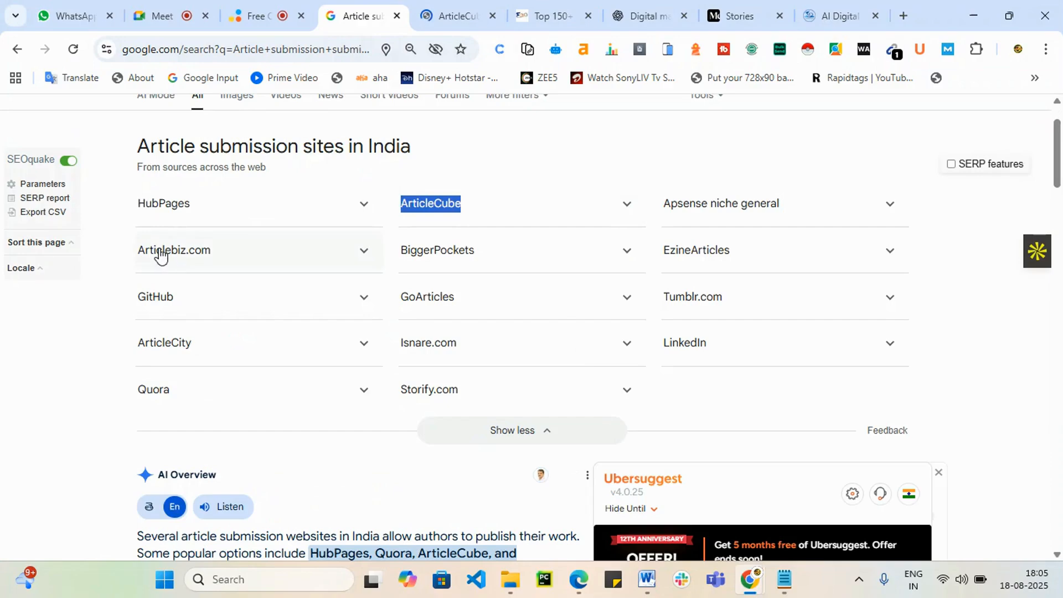
{"action": "left_click_drag", "start_coordinate": [132, 250], "coordinate": [212, 255]}
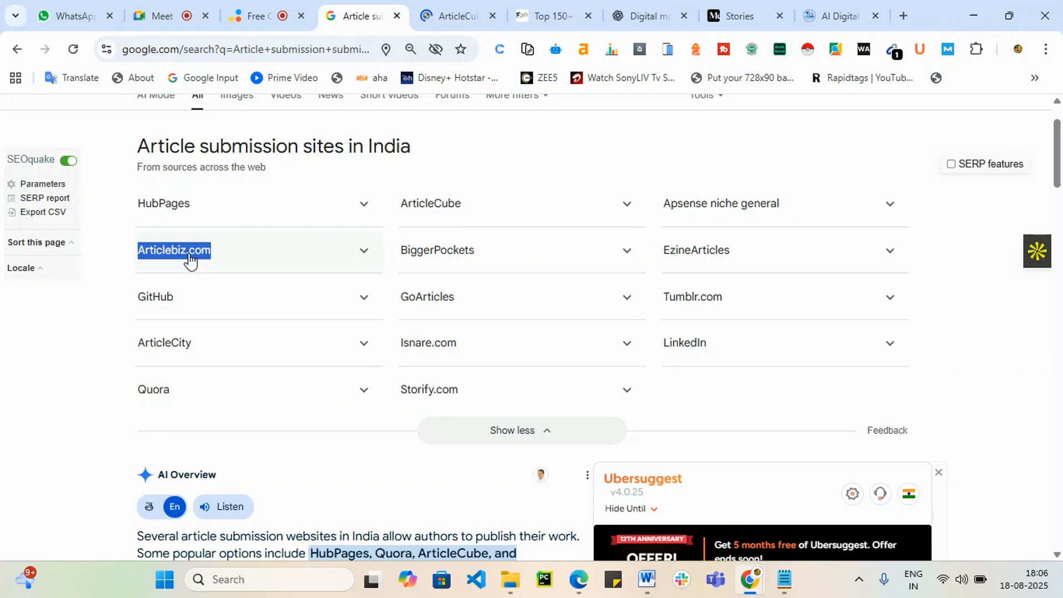
{"action": "right_click", "coordinate": [189, 255]}
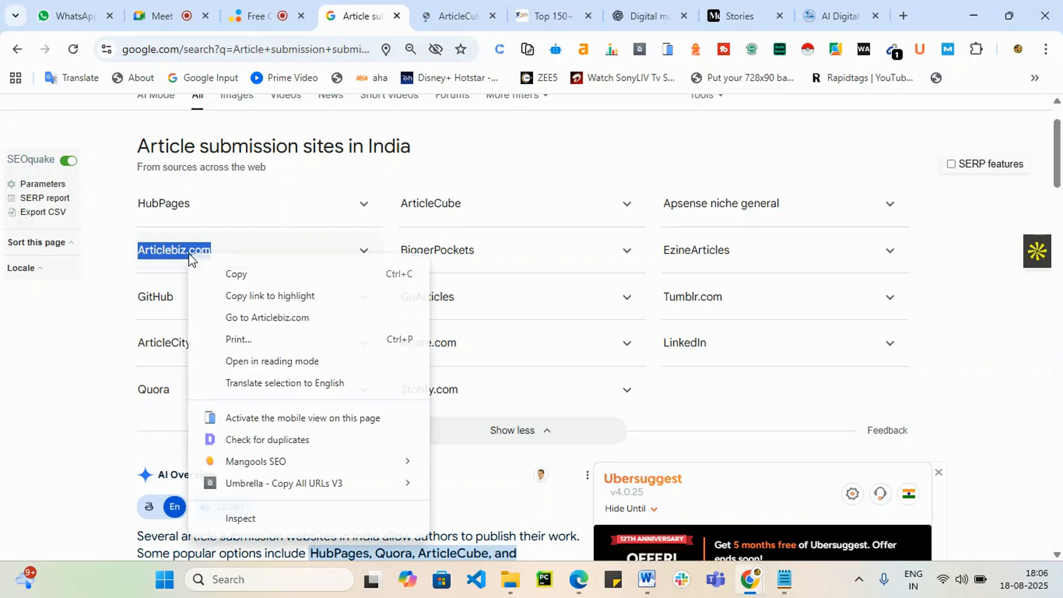
{"action": "left_click", "coordinate": [273, 324]}
{"action": "left_click", "coordinate": [501, 16]}
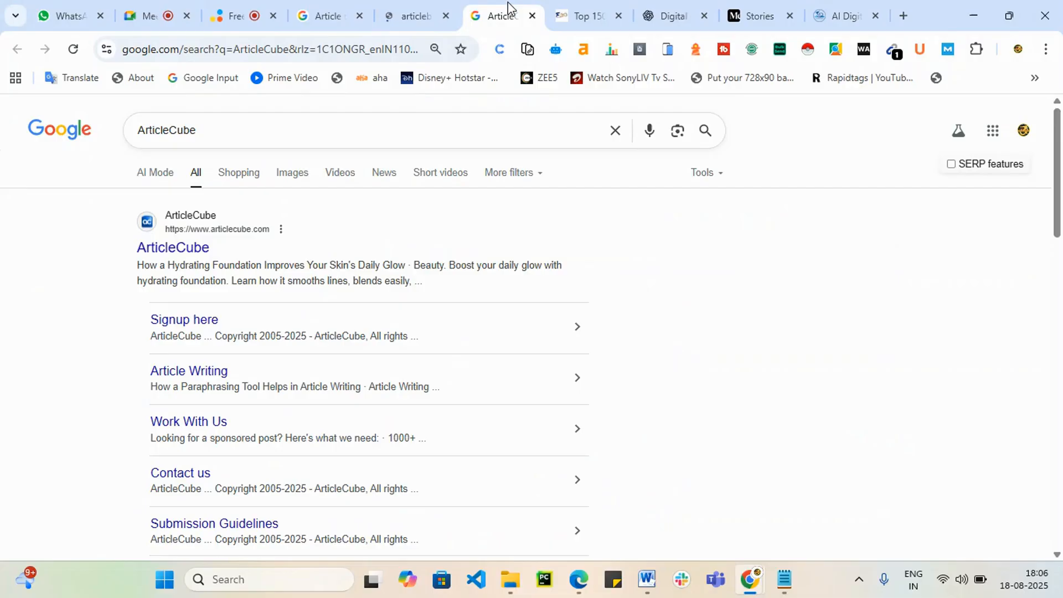
{"action": "left_click", "coordinate": [400, 12]}
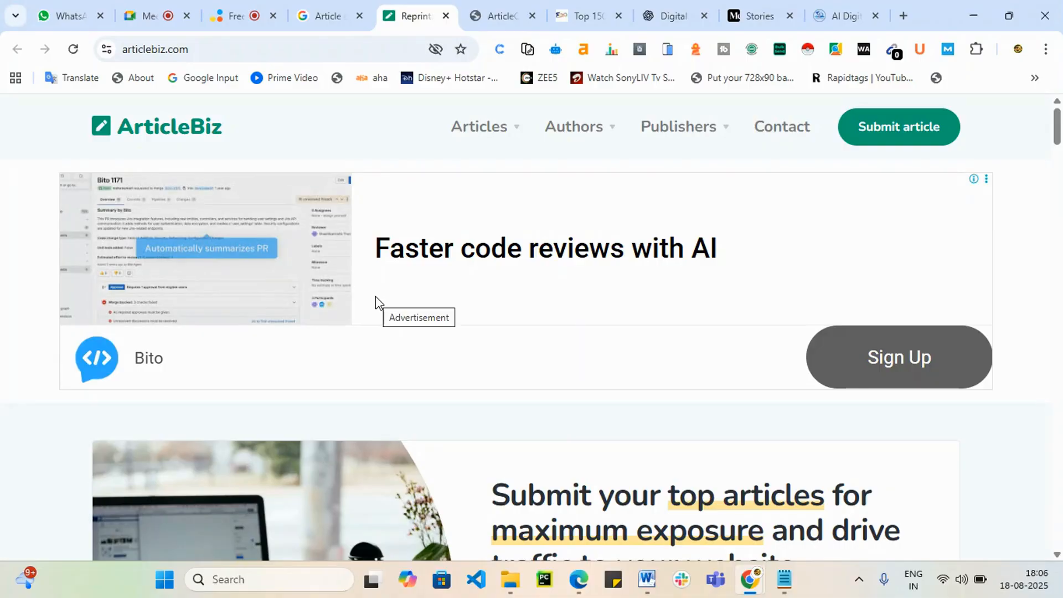
Step: Look over ArticleBiz's Submit article form past the full-page ad, then close that tab
{"action": "left_click", "coordinate": [907, 132]}
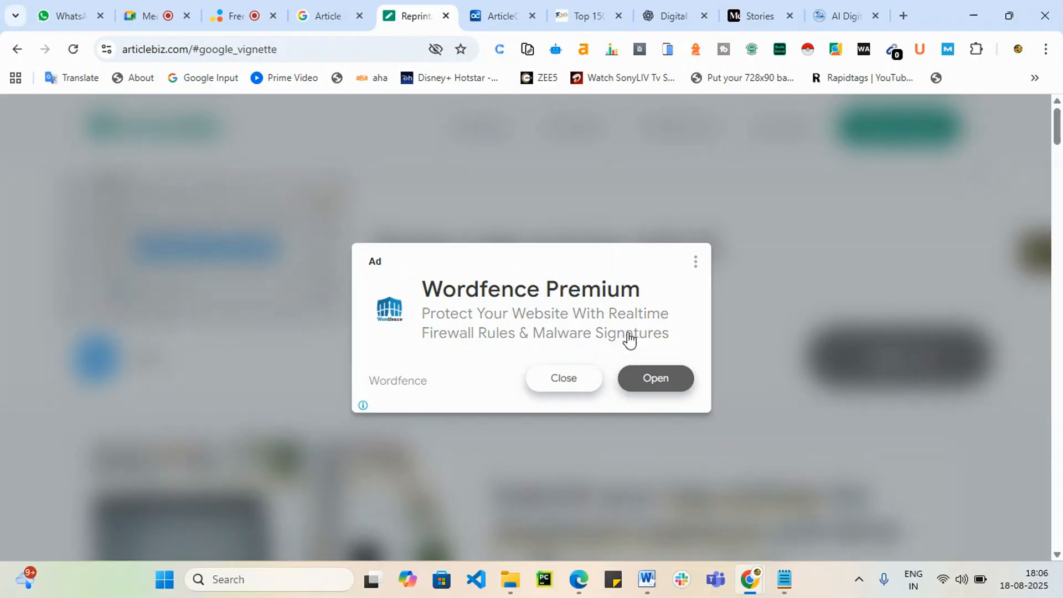
{"action": "left_click", "coordinate": [573, 378]}
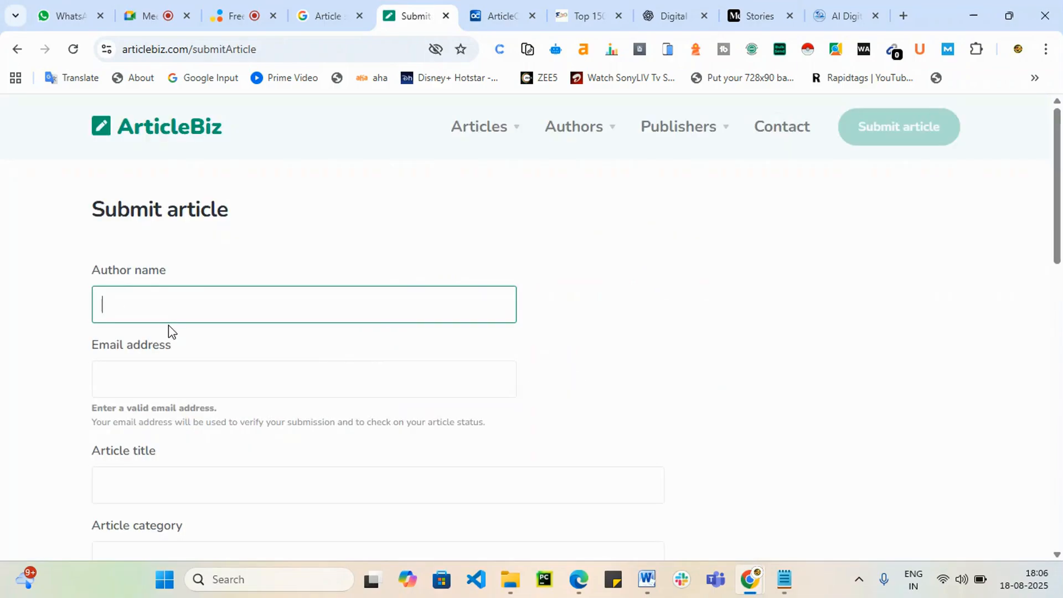
{"action": "scroll", "coordinate": [173, 330], "scroll_direction": "down", "scroll_amount": 1}
{"action": "scroll", "coordinate": [206, 413], "scroll_direction": "down", "scroll_amount": 2}
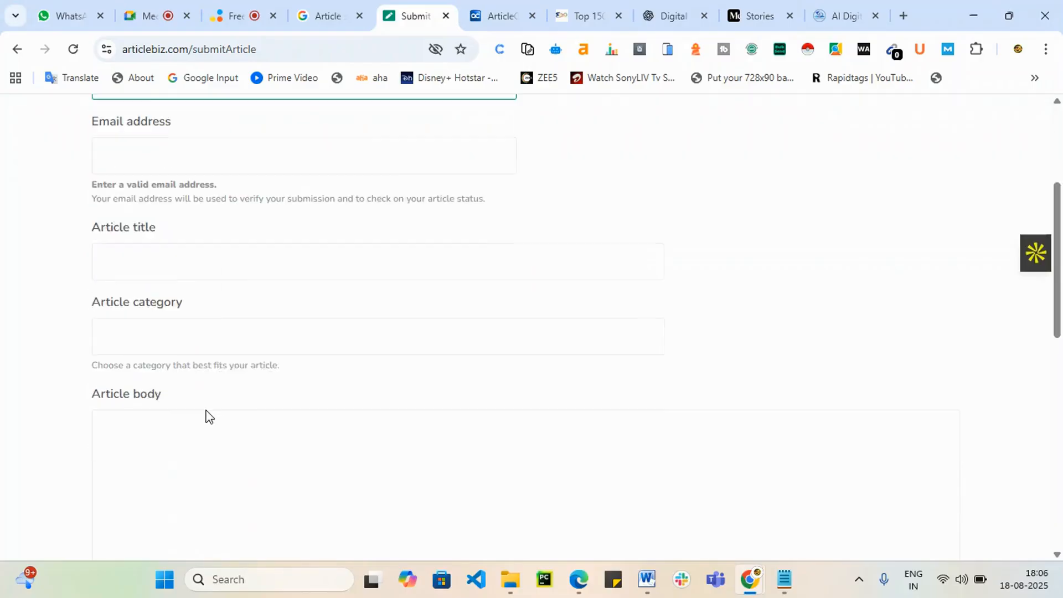
{"action": "scroll", "coordinate": [233, 432], "scroll_direction": "down", "scroll_amount": 10}
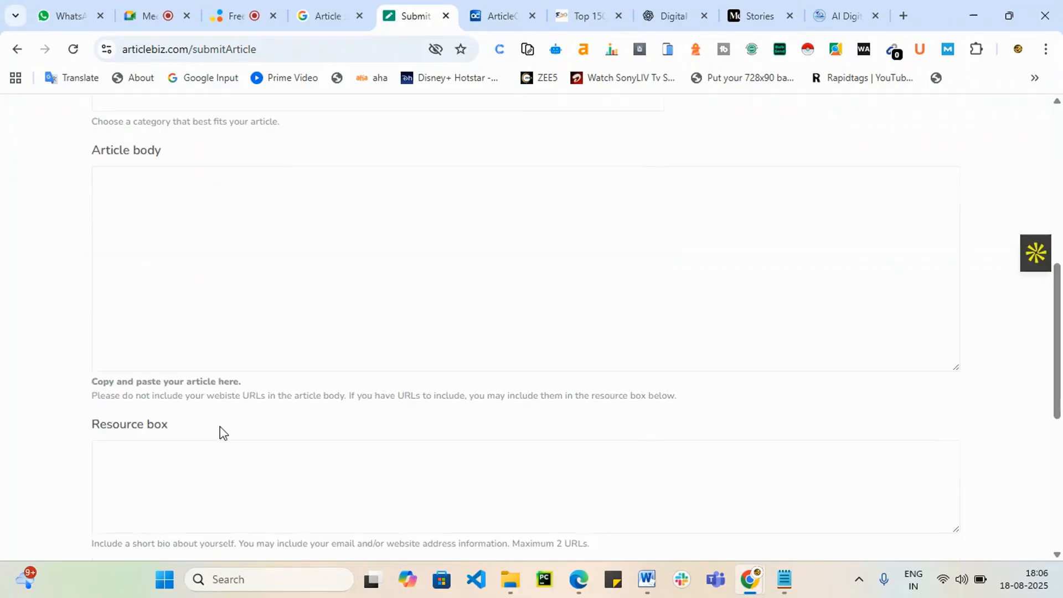
{"action": "scroll", "coordinate": [250, 468], "scroll_direction": "up", "scroll_amount": 3}
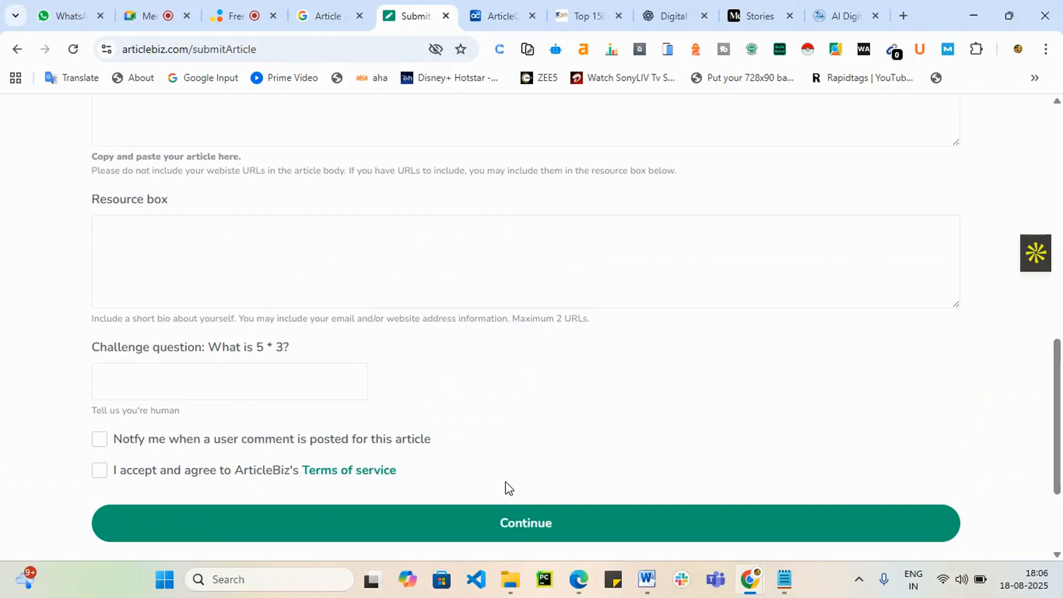
{"action": "left_click", "coordinate": [445, 17]}
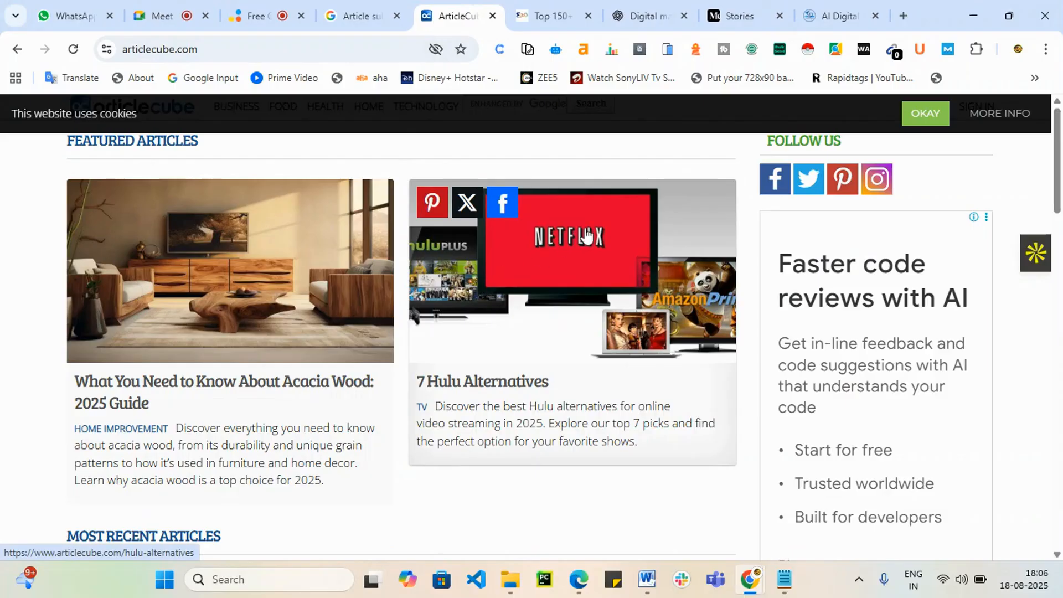
Step: Close the ArticleCube, seoworld, article-submission search and Medium stats tabs, then open a new Google tab
{"action": "left_click", "coordinate": [492, 17]}
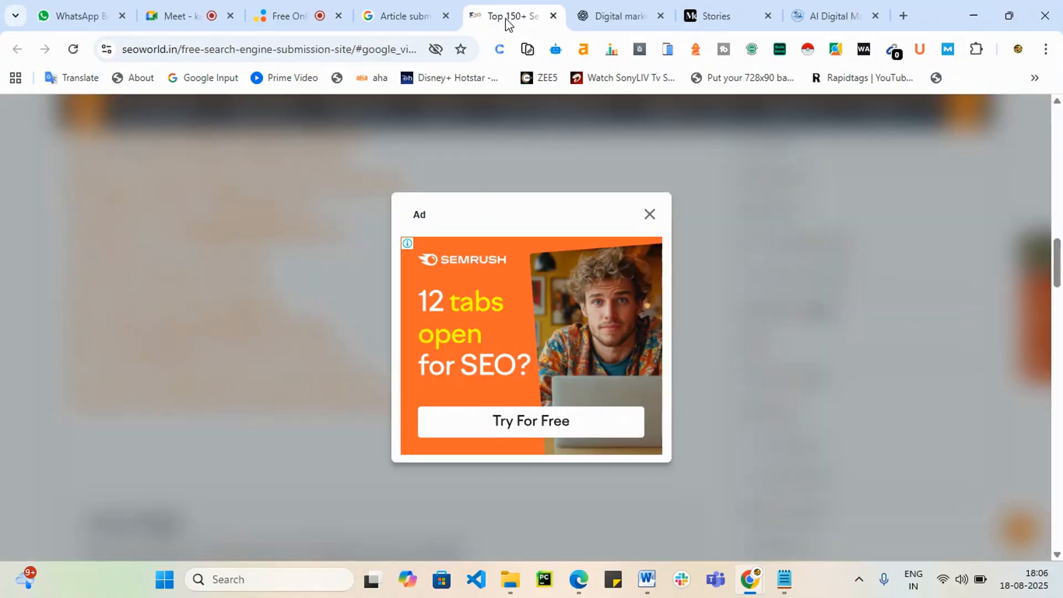
{"action": "left_click", "coordinate": [553, 20]}
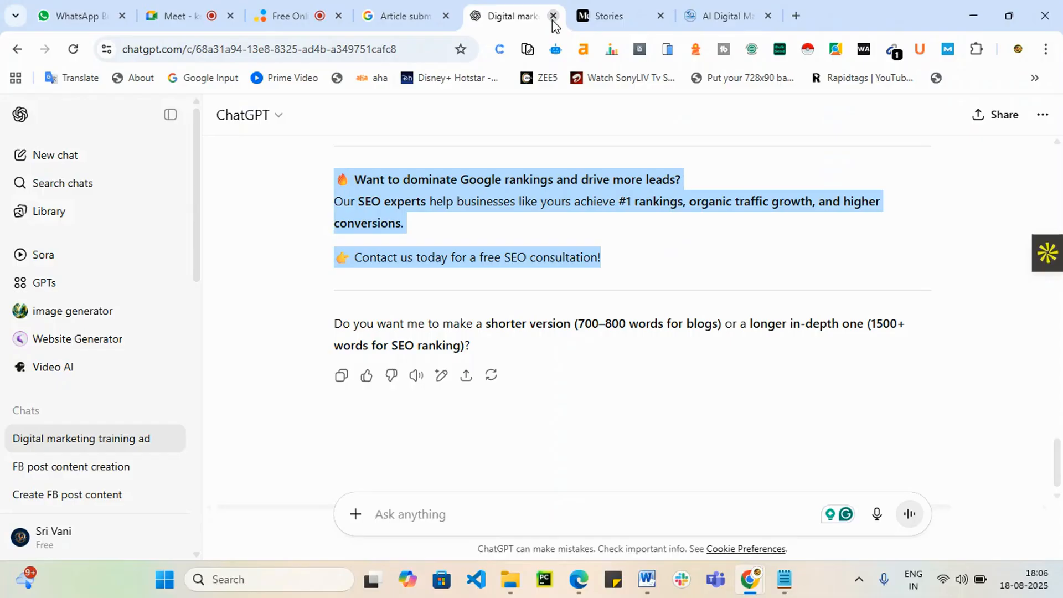
{"action": "left_click", "coordinate": [412, 14]}
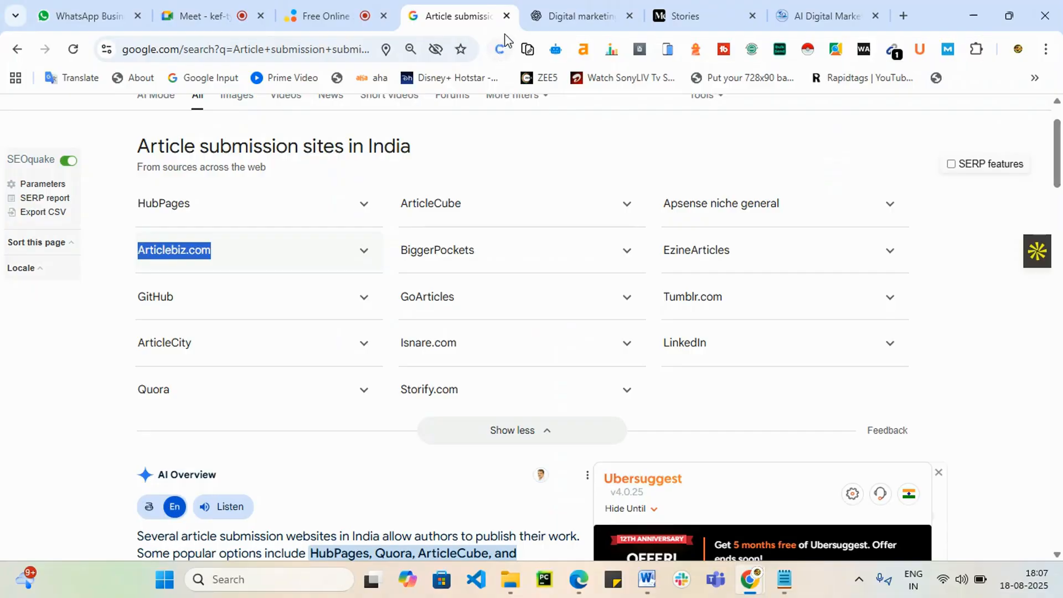
{"action": "left_click", "coordinate": [506, 15]}
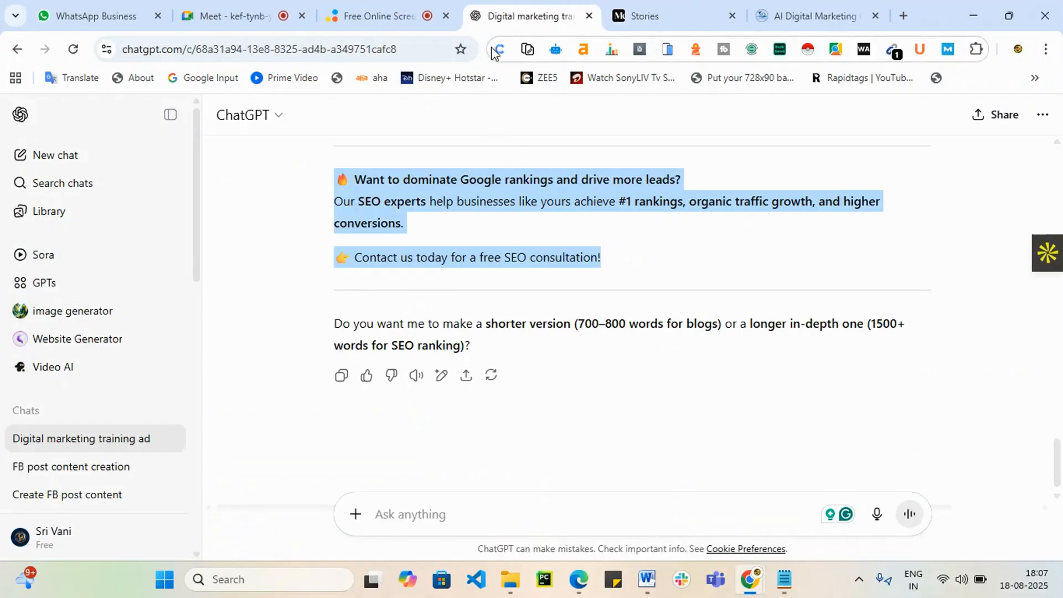
{"action": "left_click", "coordinate": [656, 3]}
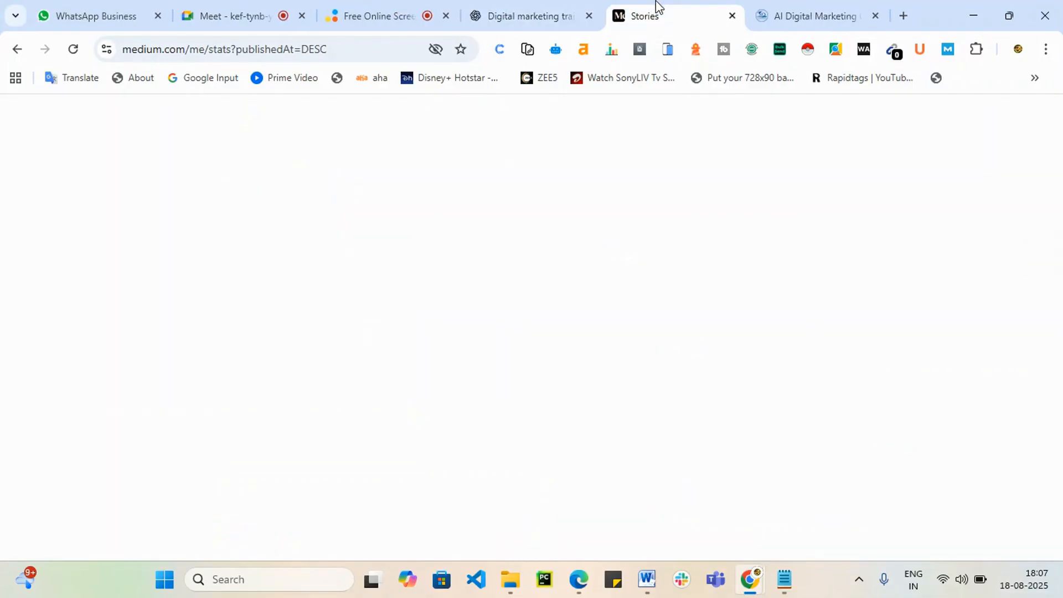
{"action": "left_click", "coordinate": [732, 16]}
{"action": "left_click", "coordinate": [542, 15]}
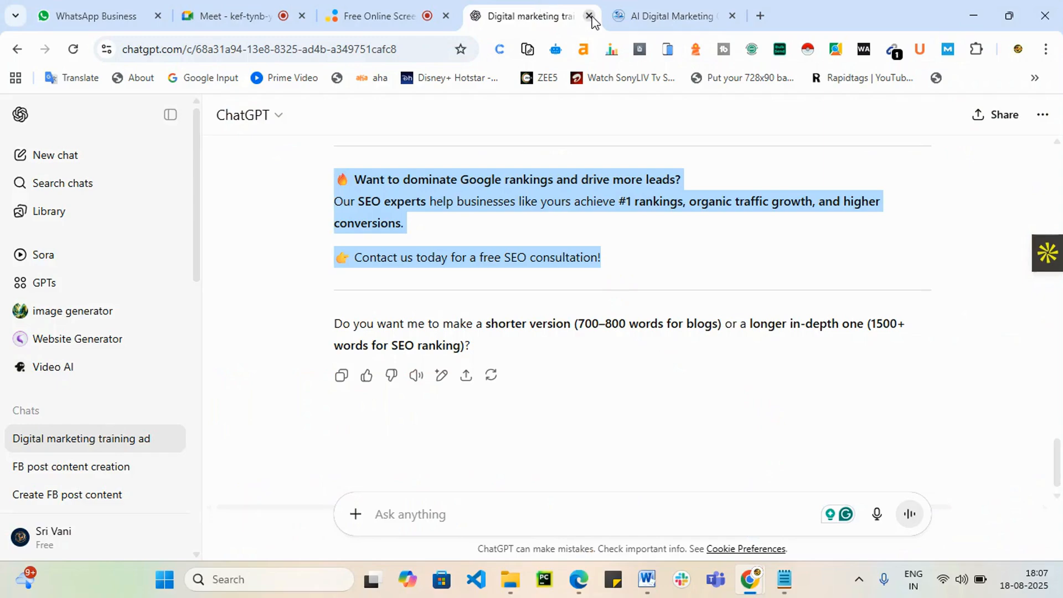
{"action": "left_click", "coordinate": [766, 14]}
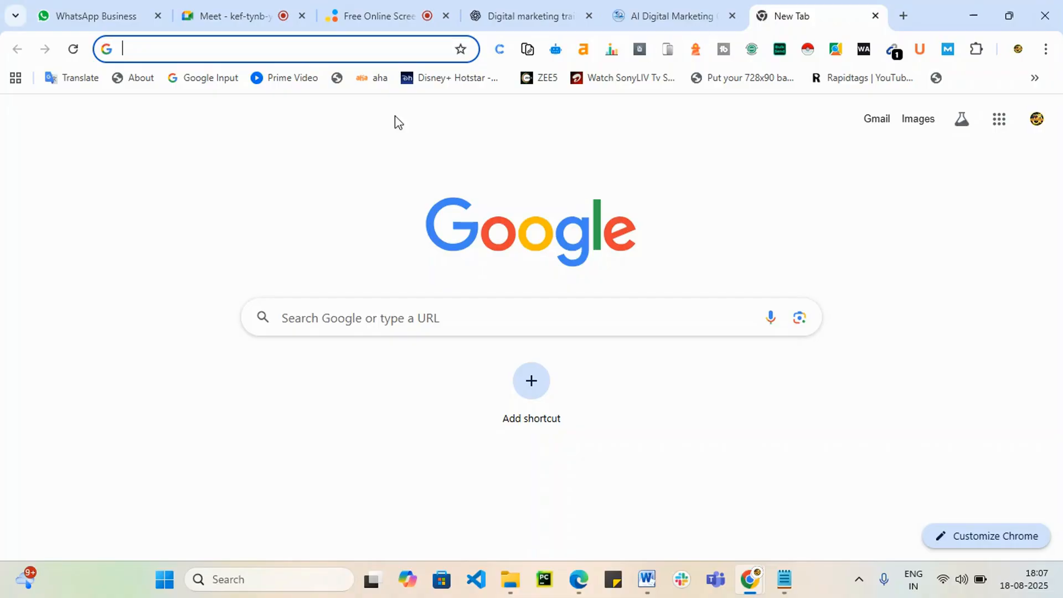
Step: Search Google for 'digital marketing + leave a reply' using the suggested query
{"action": "left_click", "coordinate": [315, 322]}
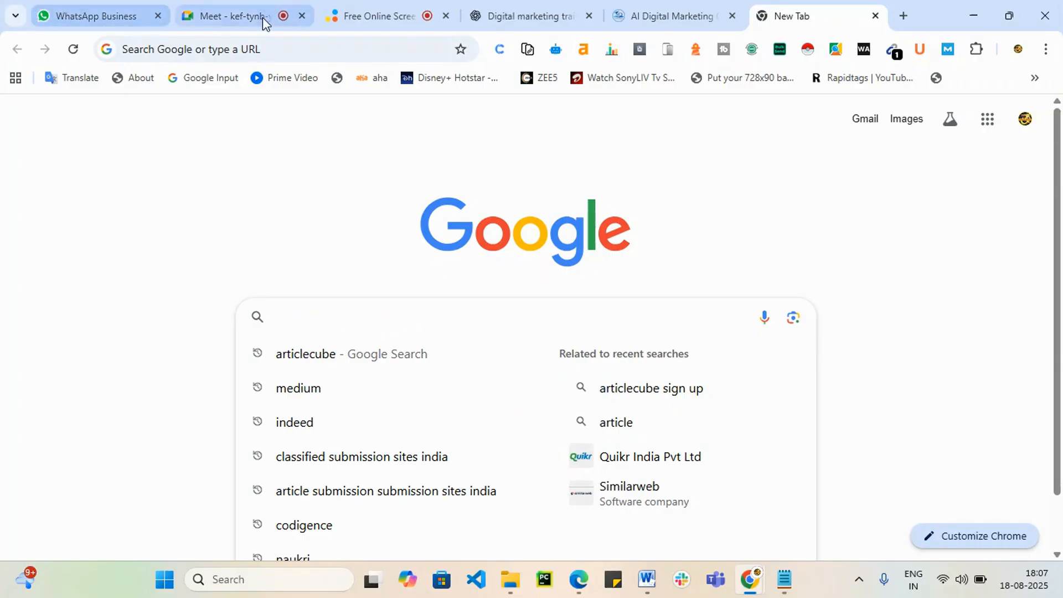
{"action": "left_click", "coordinate": [225, 6]}
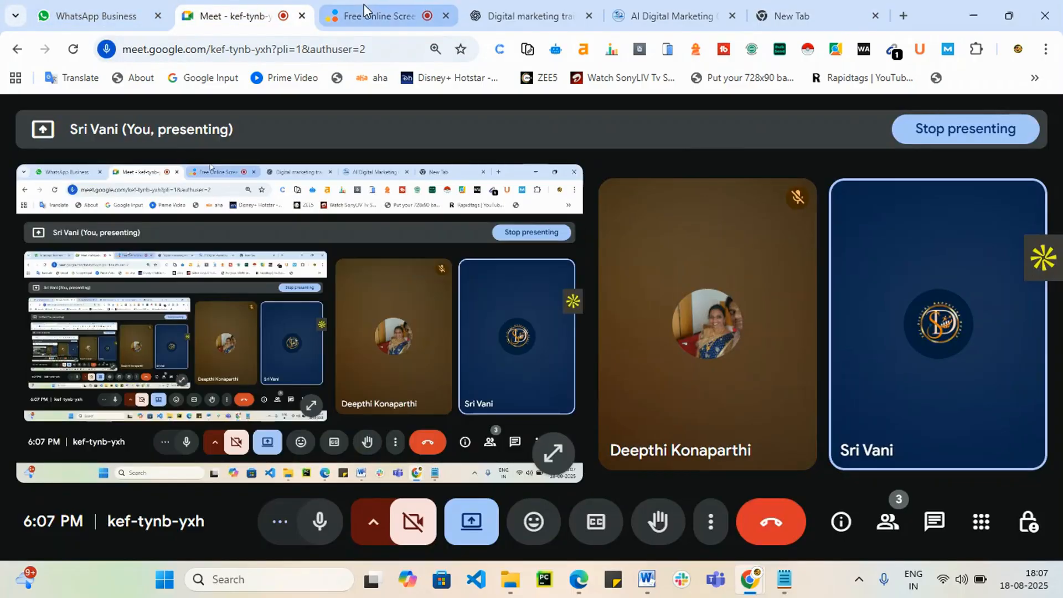
{"action": "left_click", "coordinate": [792, 15]}
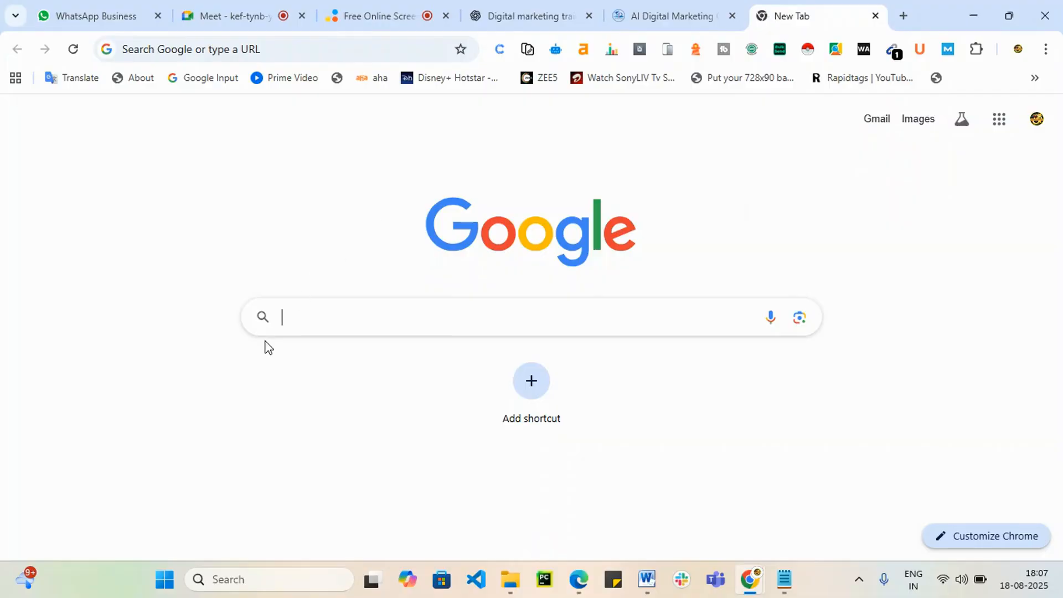
{"action": "type", "text": "digital"}
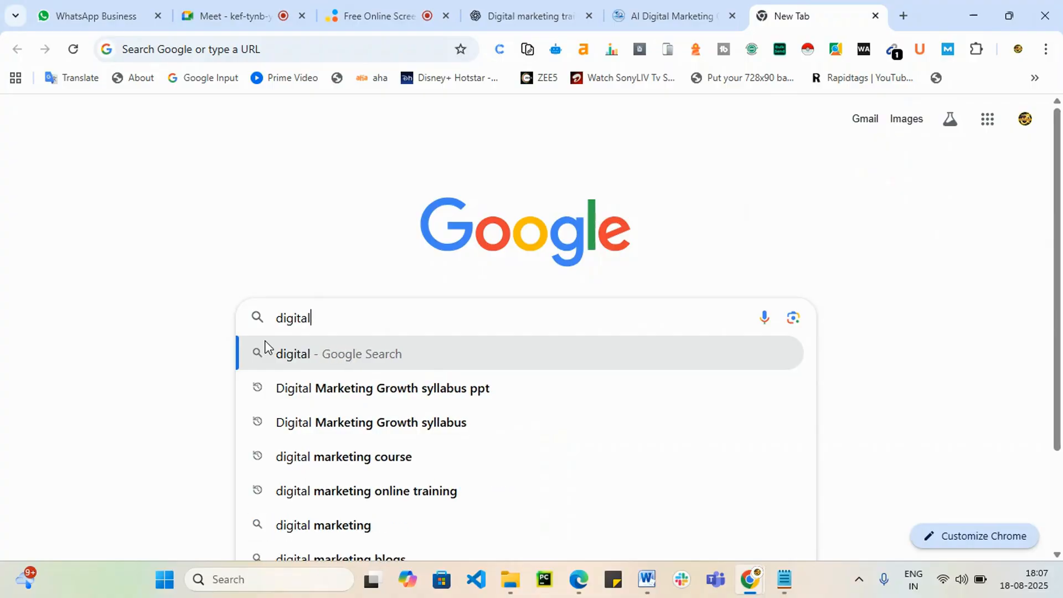
{"action": "type", "text": " marerkint"}
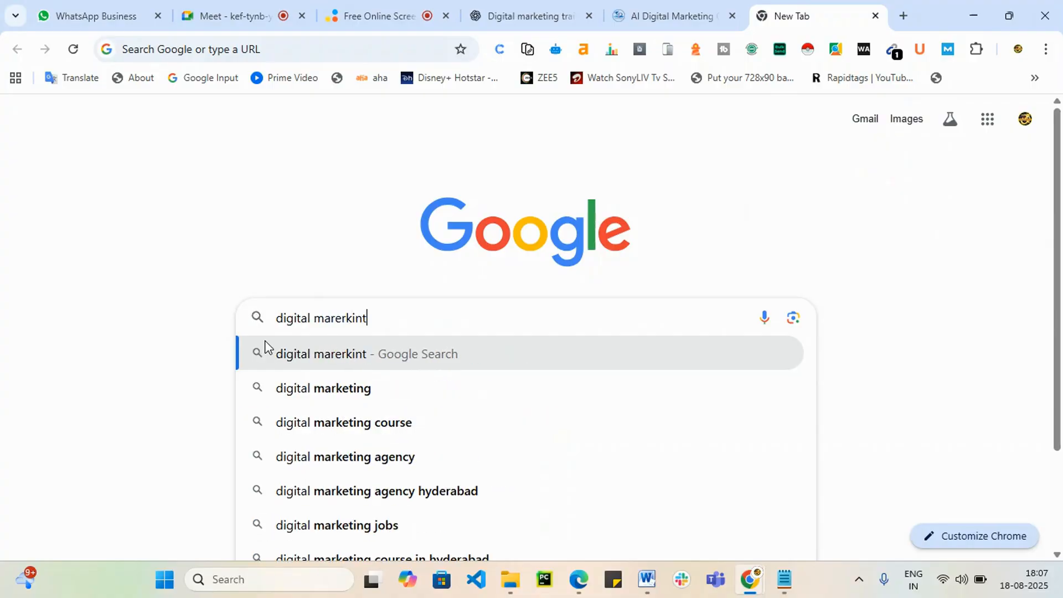
{"action": "type", "text": "ng "}
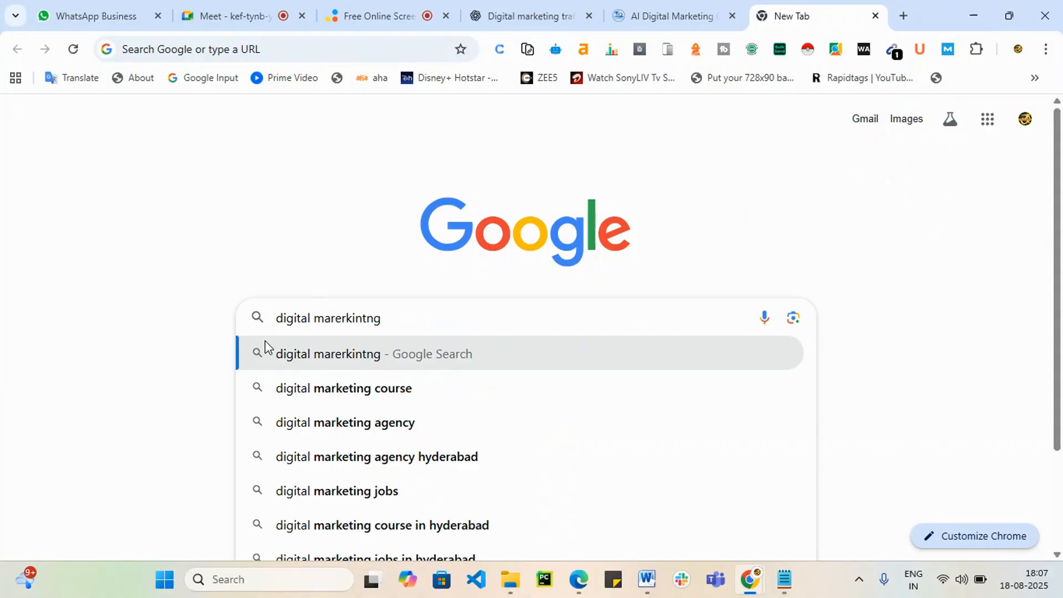
{"action": "type", "text": "+"}
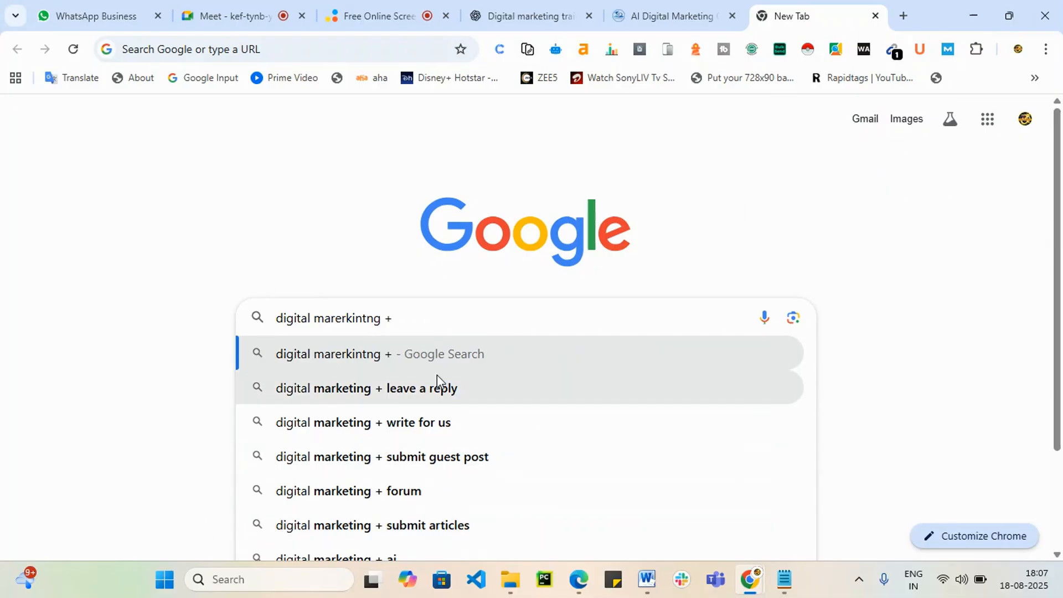
{"action": "left_click", "coordinate": [435, 394]}
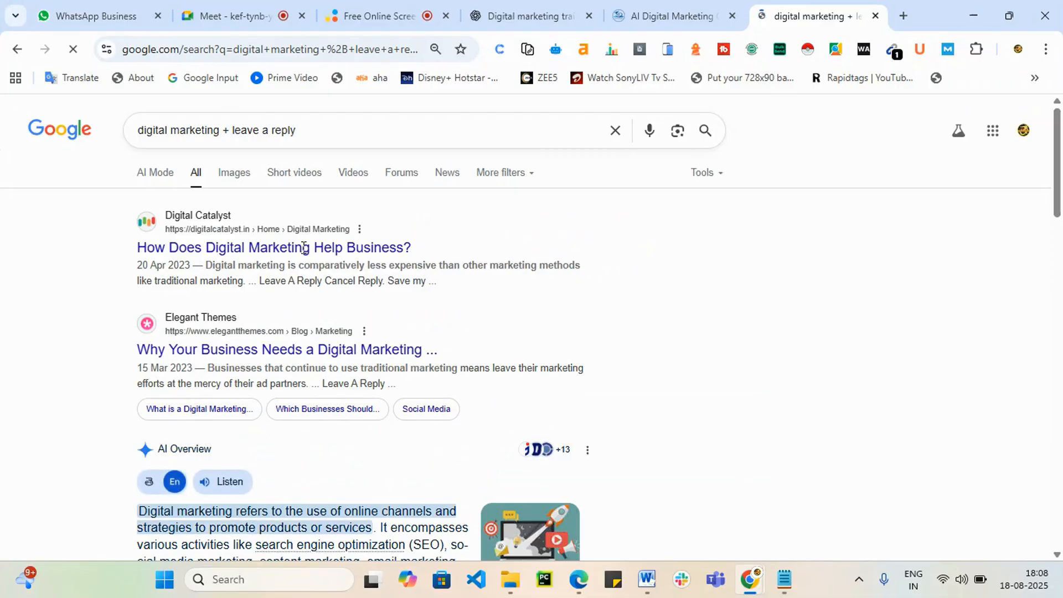
Step: Open the Digital Catalyst and Elegant Themes results in new tabs and view the Digital Catalyst article
{"action": "right_click", "coordinate": [277, 257]}
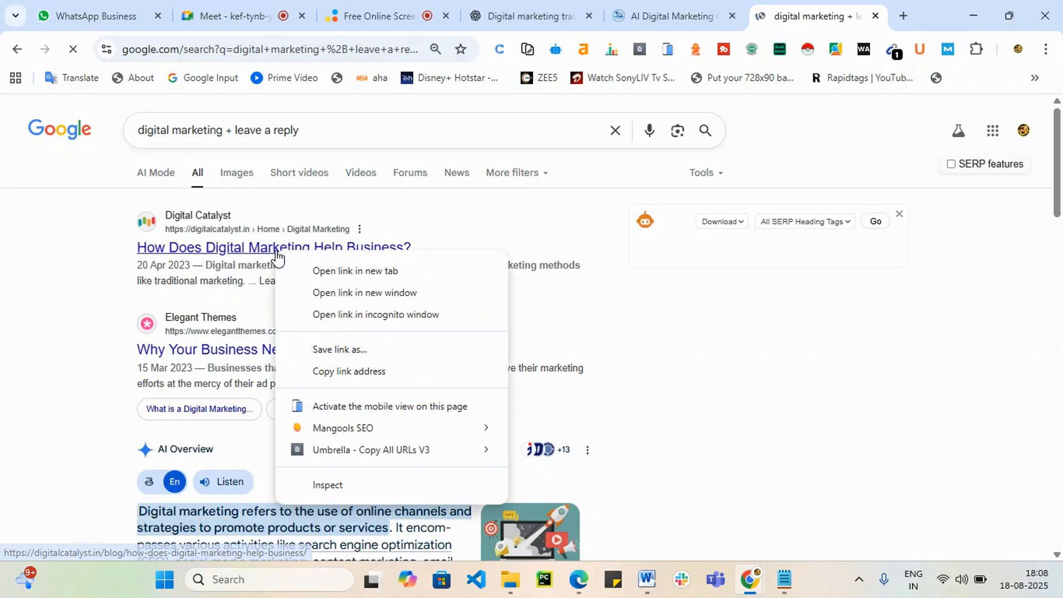
{"action": "left_click", "coordinate": [334, 271]}
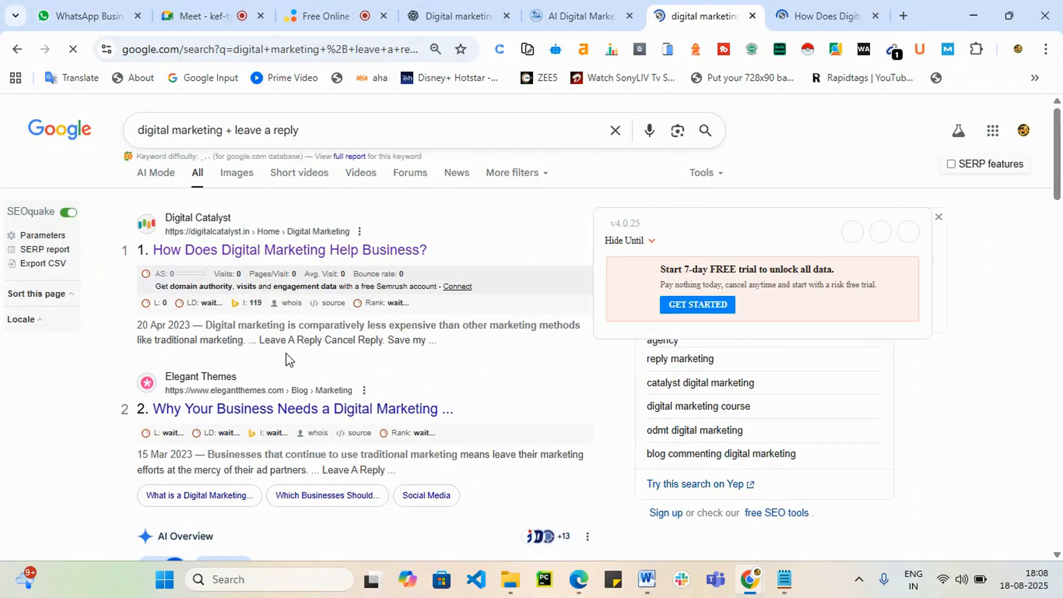
{"action": "scroll", "coordinate": [273, 369], "scroll_direction": "down", "scroll_amount": 1}
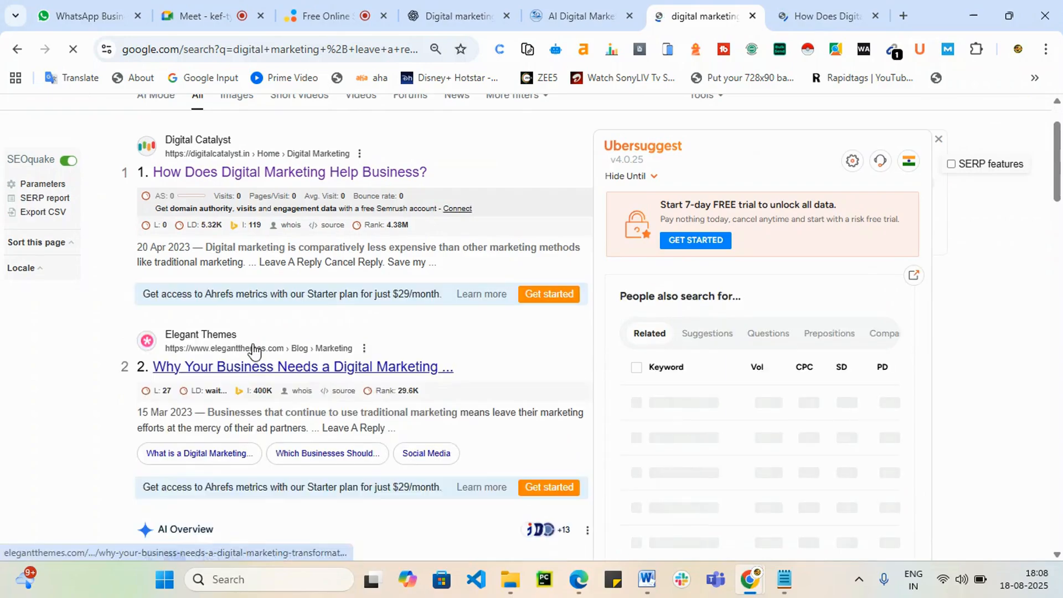
{"action": "right_click", "coordinate": [254, 374]}
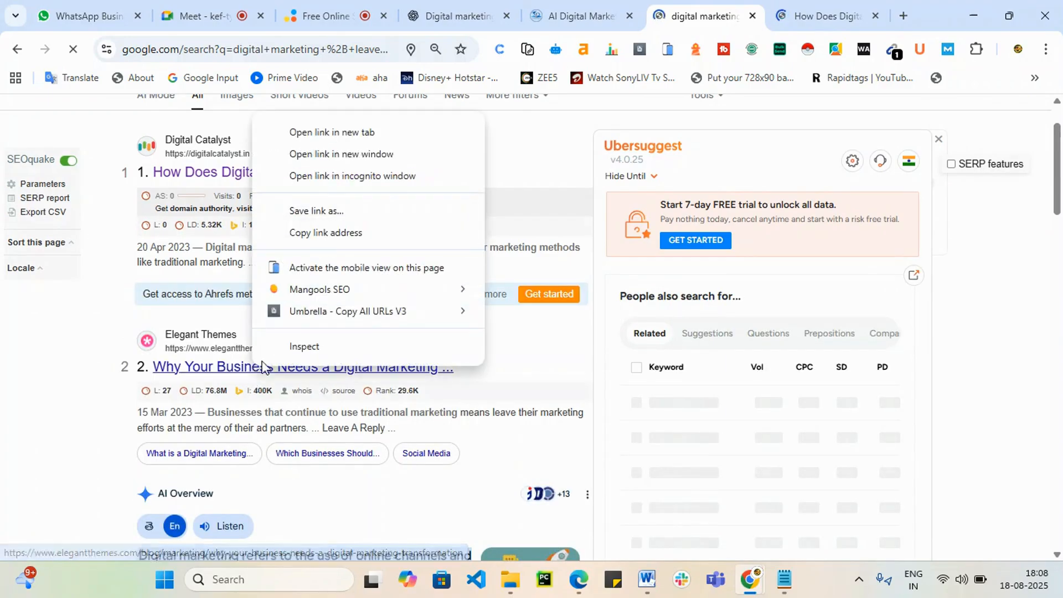
{"action": "left_click", "coordinate": [364, 133]}
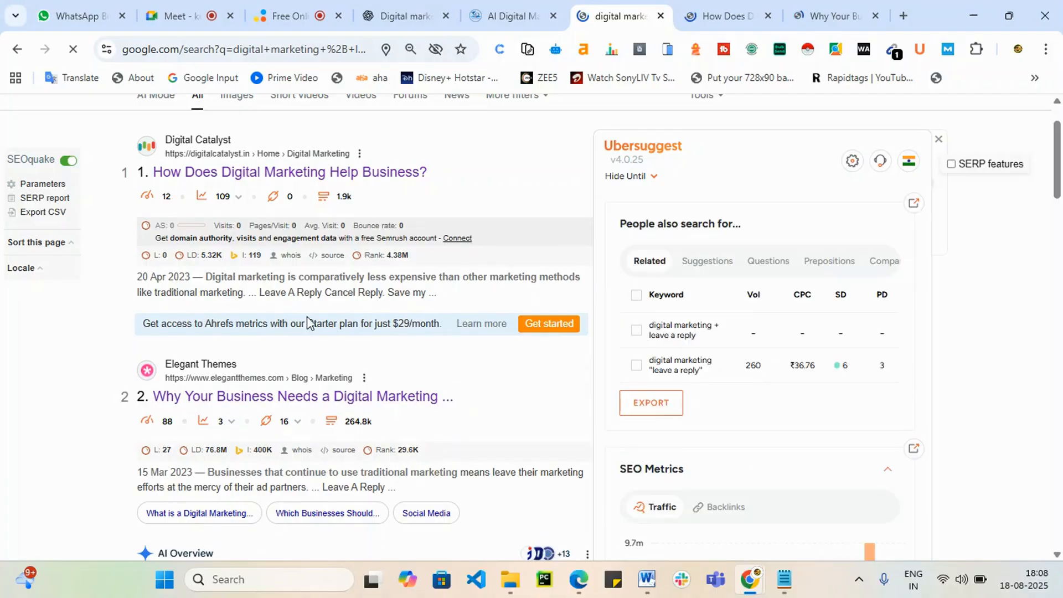
{"action": "left_click", "coordinate": [690, 7]}
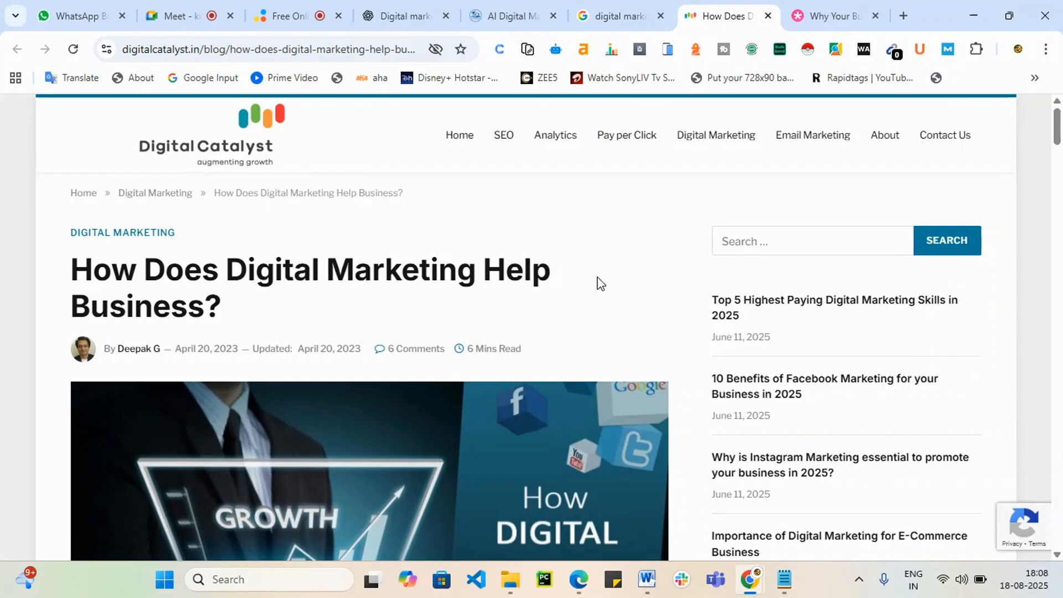
Step: Scroll the Digital Catalyst article past its comments and place the cursor in the Leave a Reply comment box
{"action": "left_click", "coordinate": [647, 7]}
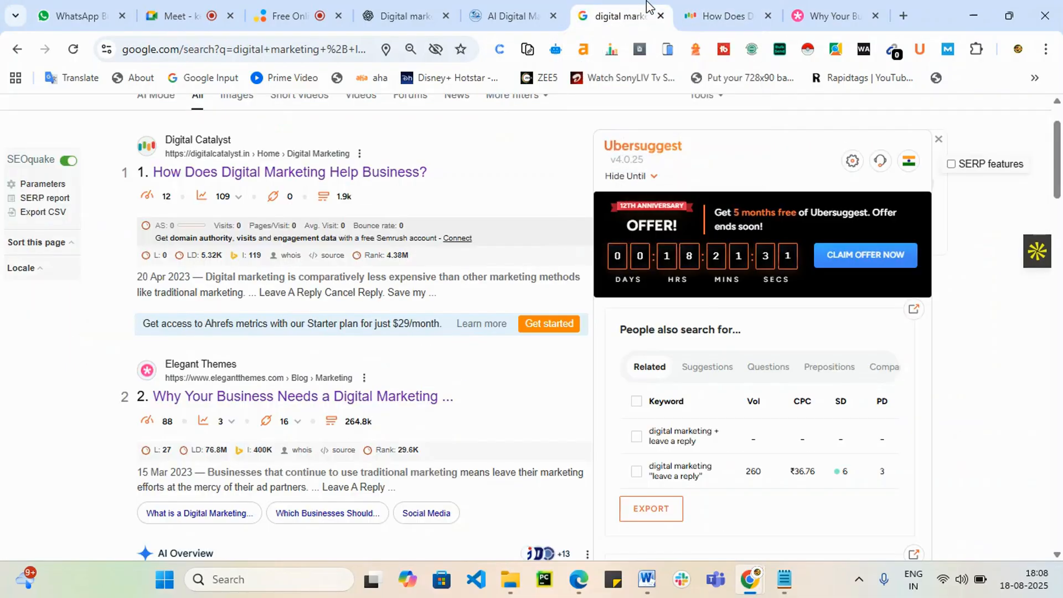
{"action": "left_click", "coordinate": [699, 12]}
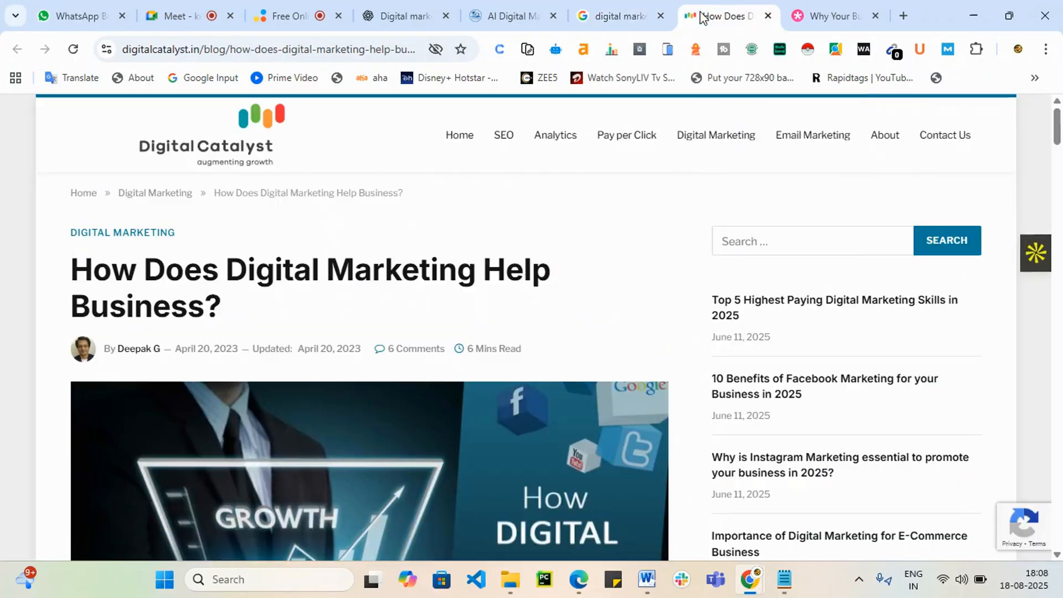
{"action": "scroll", "coordinate": [280, 444], "scroll_direction": "down", "scroll_amount": 3}
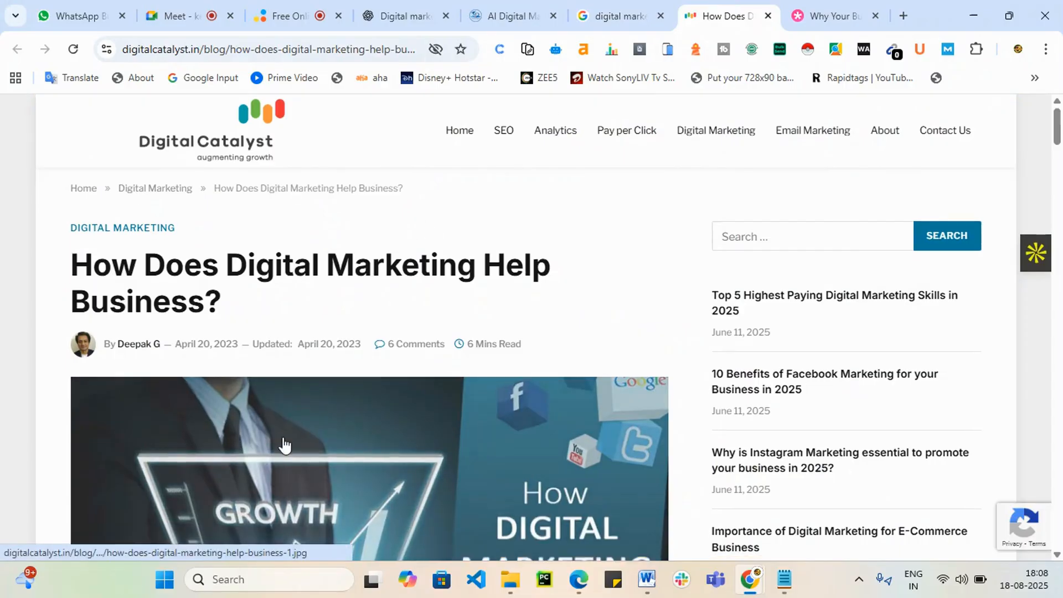
{"action": "scroll", "coordinate": [401, 458], "scroll_direction": "down", "scroll_amount": 2}
{"action": "scroll", "coordinate": [592, 327], "scroll_direction": "down", "scroll_amount": 1}
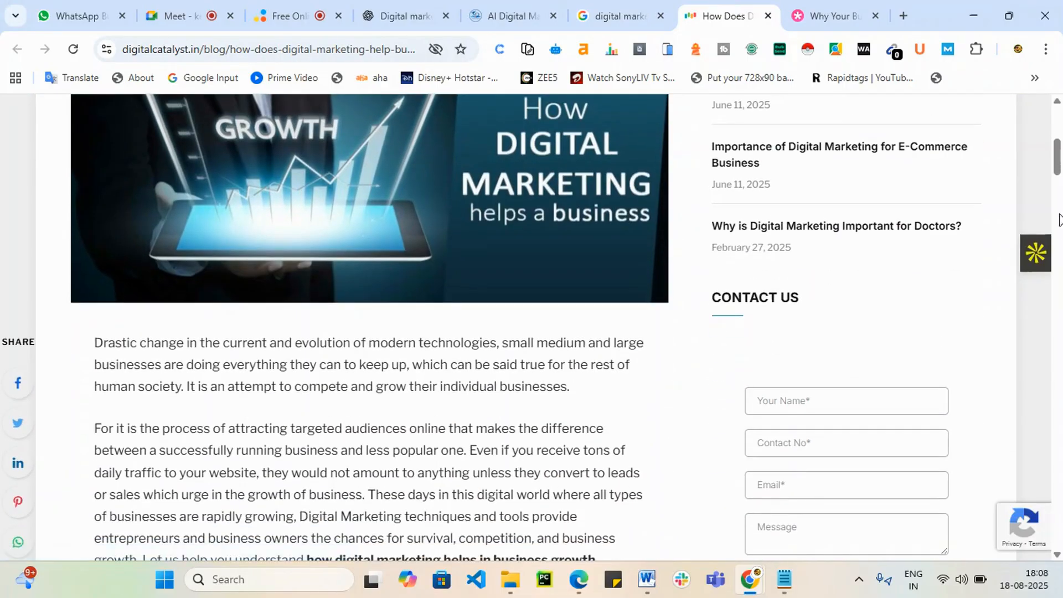
{"action": "left_click_drag", "start_coordinate": [1055, 162], "coordinate": [1058, 431]}
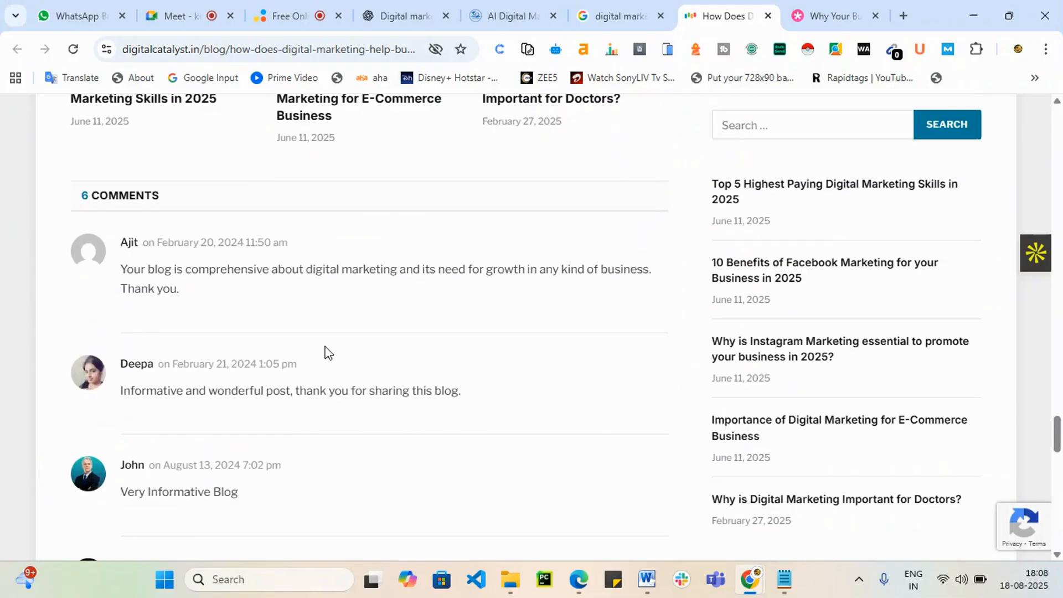
{"action": "scroll", "coordinate": [306, 356], "scroll_direction": "down", "scroll_amount": 3}
{"action": "scroll", "coordinate": [310, 357], "scroll_direction": "down", "scroll_amount": 3}
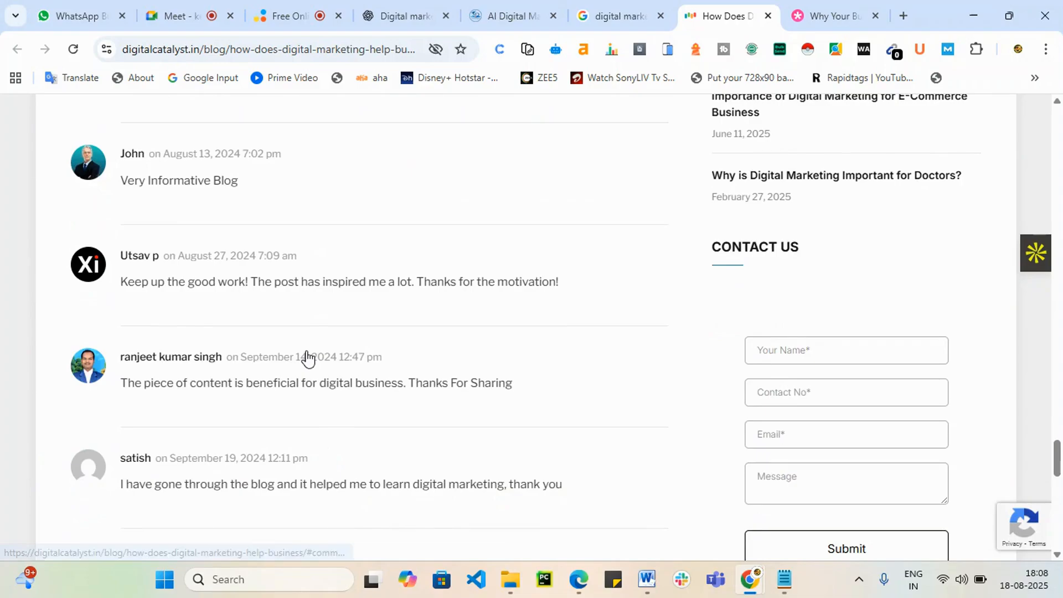
{"action": "scroll", "coordinate": [309, 357], "scroll_direction": "down", "scroll_amount": 4}
{"action": "scroll", "coordinate": [309, 357], "scroll_direction": "up", "scroll_amount": 15}
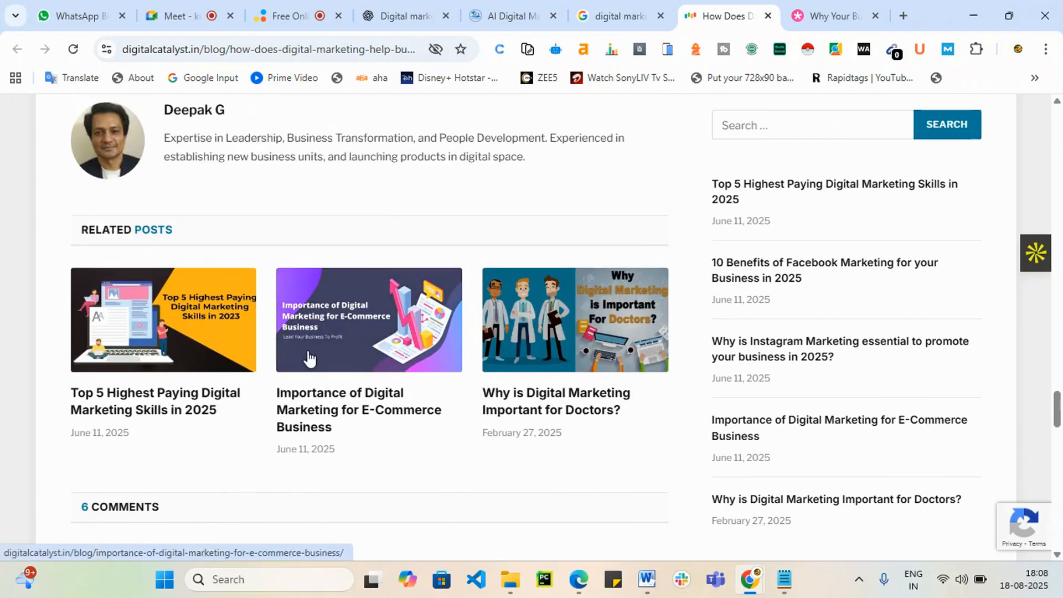
{"action": "scroll", "coordinate": [308, 351], "scroll_direction": "up", "scroll_amount": 5}
{"action": "scroll", "coordinate": [307, 351], "scroll_direction": "down", "scroll_amount": 5}
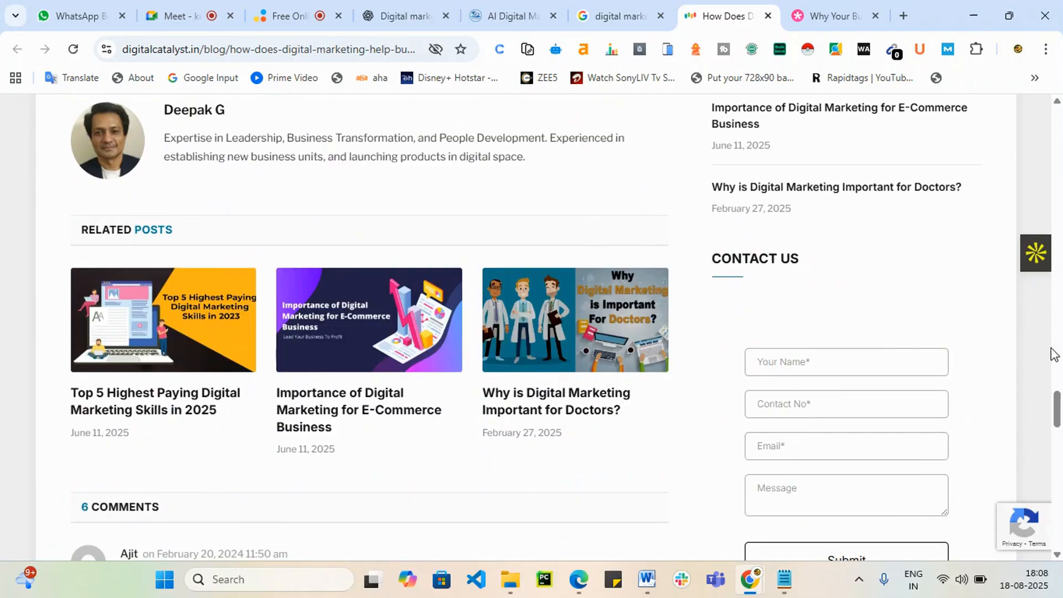
{"action": "left_click_drag", "start_coordinate": [1057, 407], "coordinate": [1058, 467]}
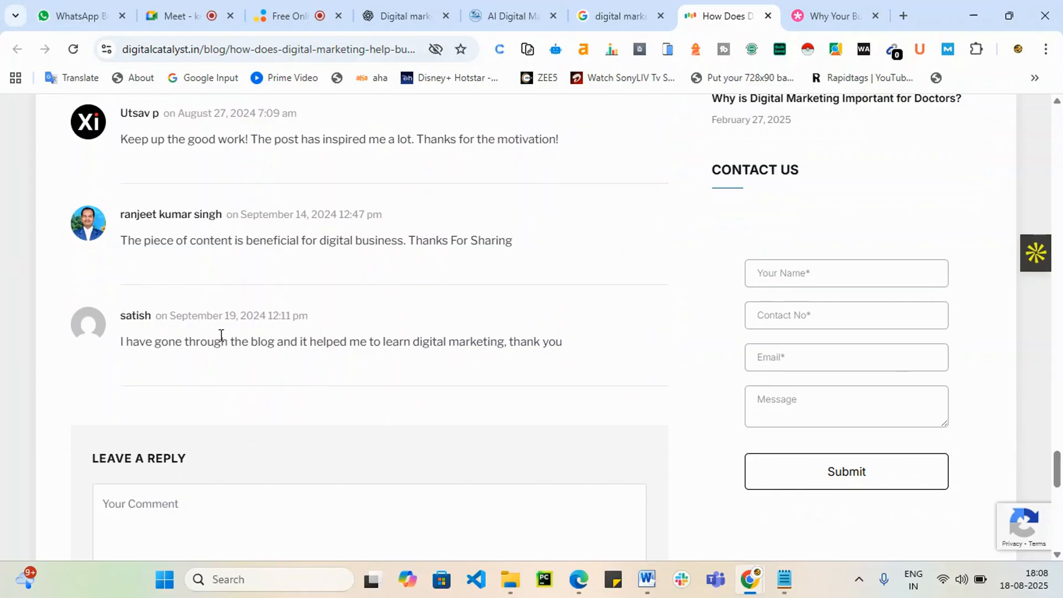
{"action": "scroll", "coordinate": [499, 364], "scroll_direction": "down", "scroll_amount": 7}
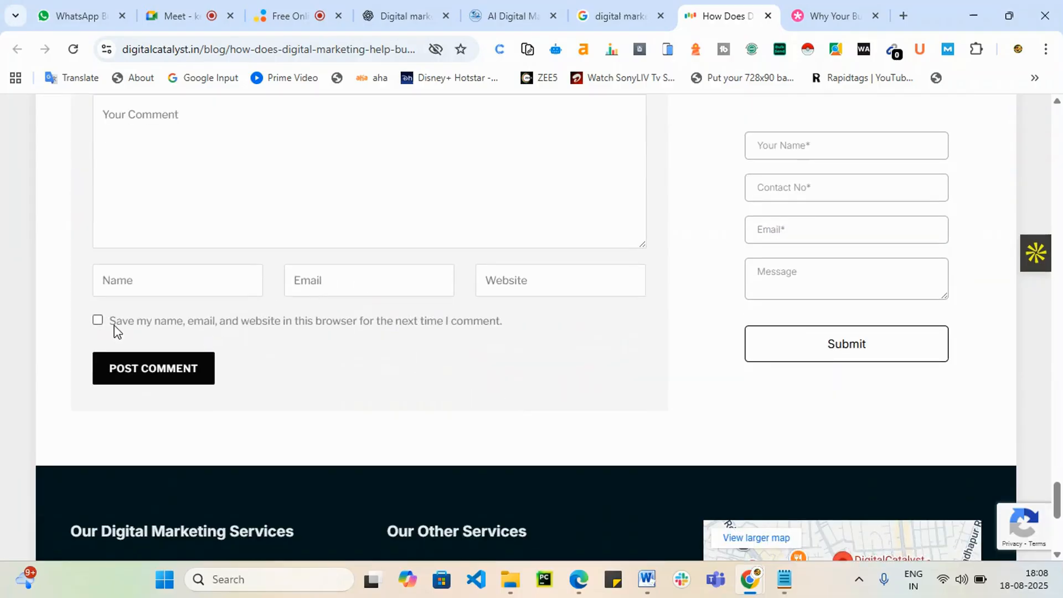
{"action": "scroll", "coordinate": [189, 313], "scroll_direction": "up", "scroll_amount": 4}
{"action": "left_click", "coordinate": [198, 360]}
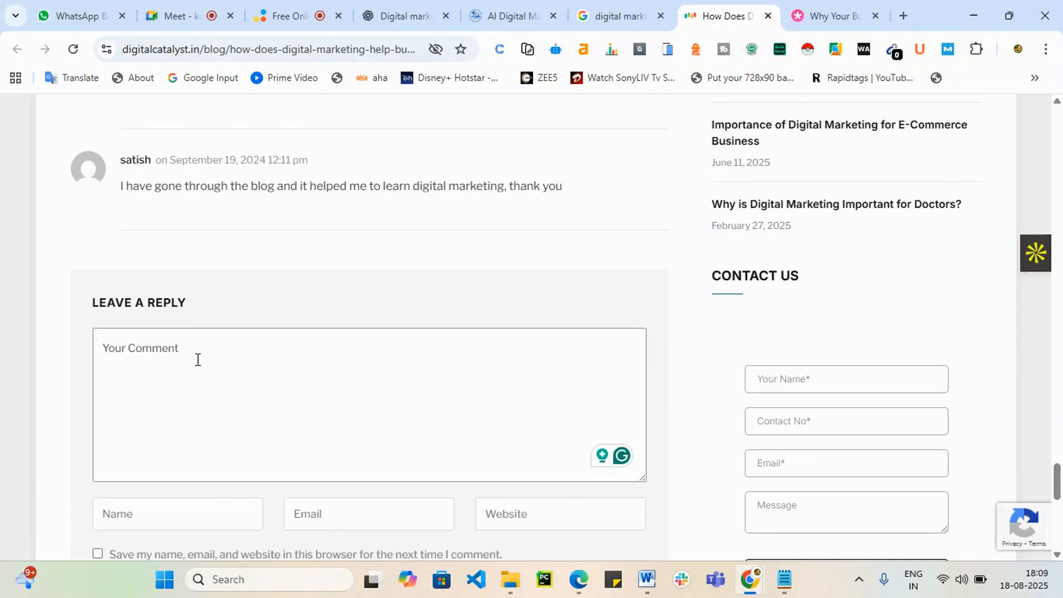
Step: Post a 'Good content' comment with saved name and e-mail, website srishadigital.in, and details remembered
{"action": "type", "text": "Good content"}
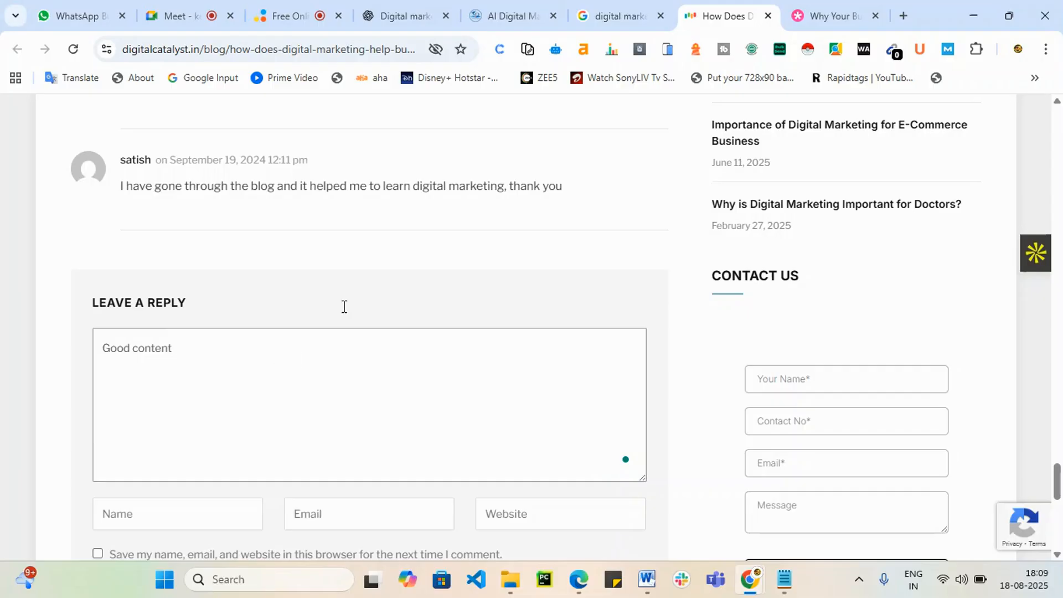
{"action": "scroll", "coordinate": [344, 306], "scroll_direction": "down", "scroll_amount": 4}
{"action": "left_click", "coordinate": [164, 267]}
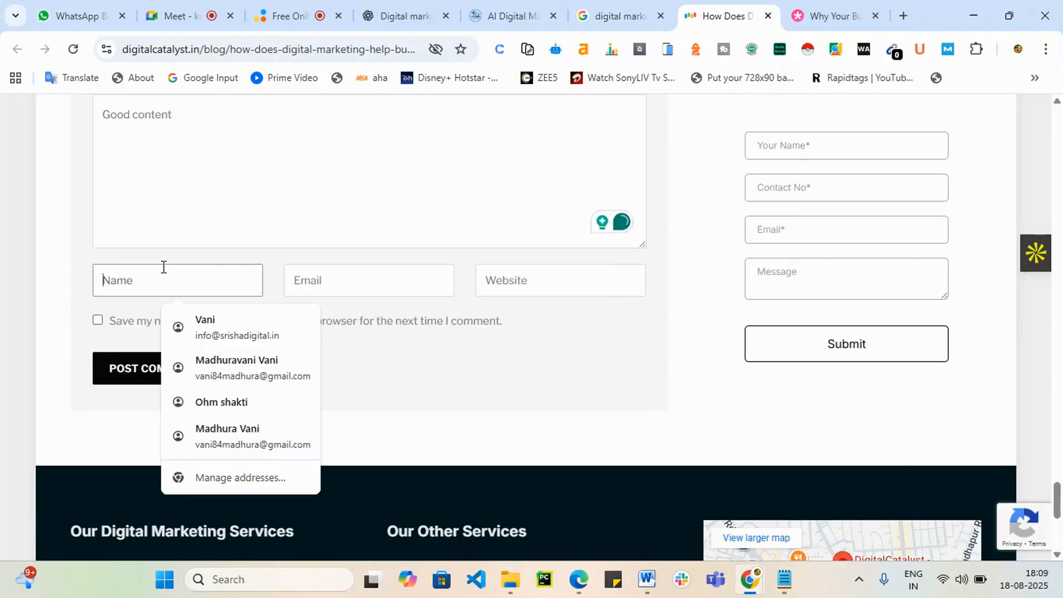
{"action": "left_click", "coordinate": [192, 309]}
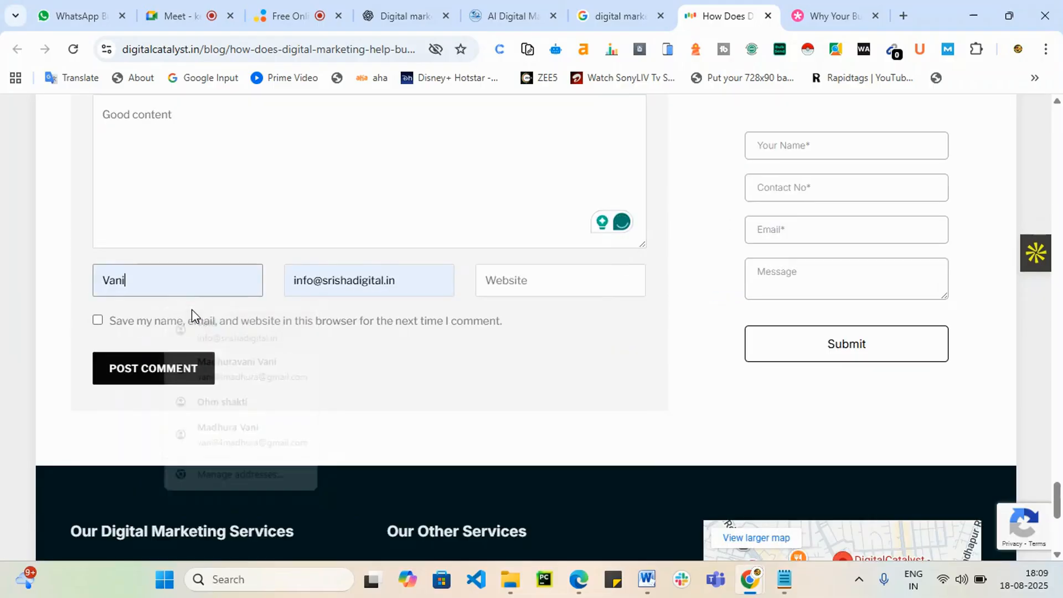
{"action": "left_click", "coordinate": [551, 280]}
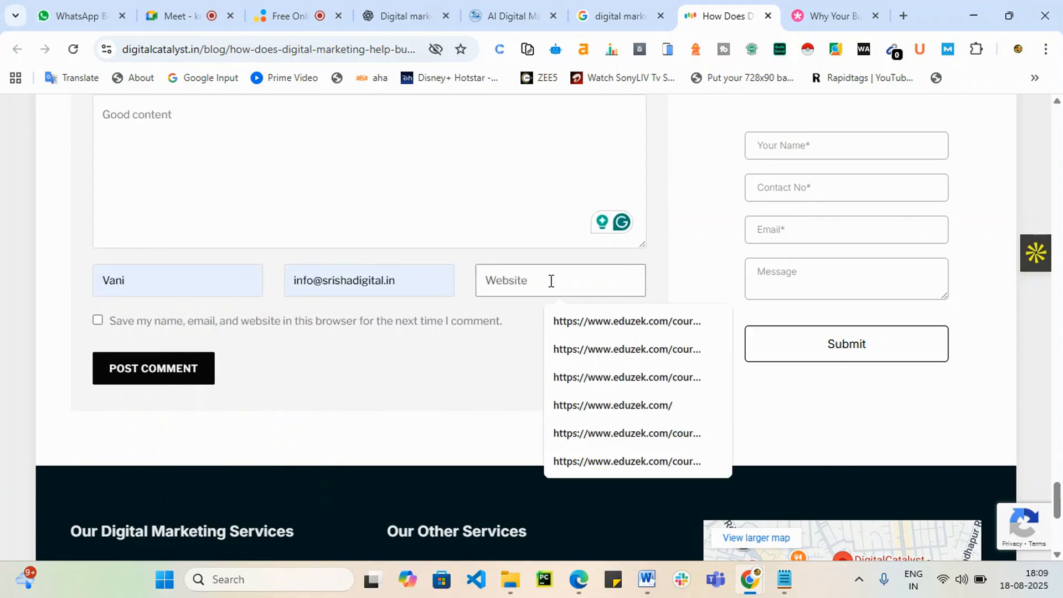
{"action": "type", "text": "srishadigital.in"}
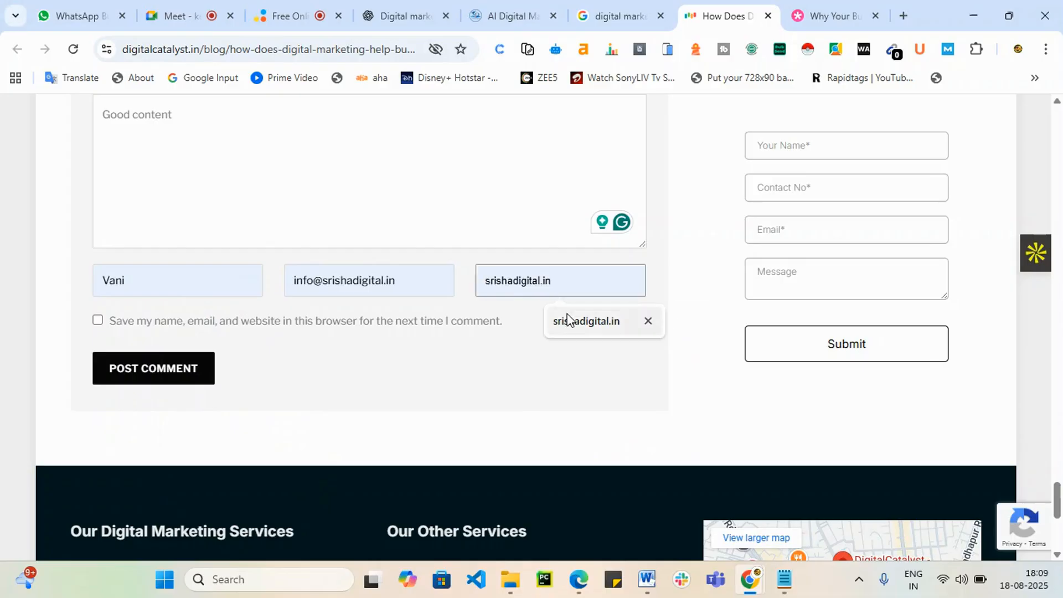
{"action": "left_click", "coordinate": [576, 329]}
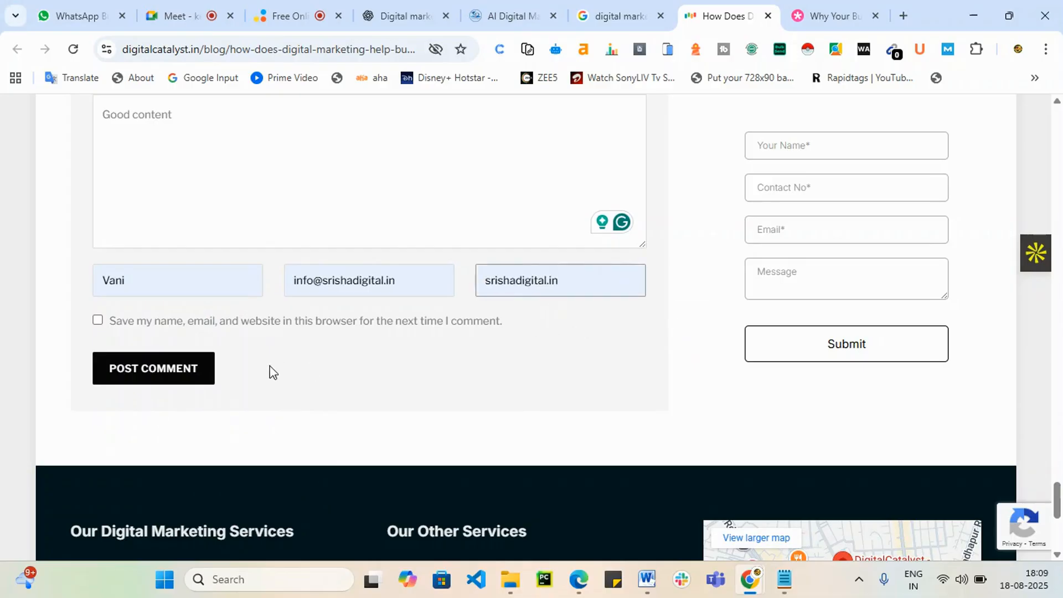
{"action": "left_click", "coordinate": [98, 320]}
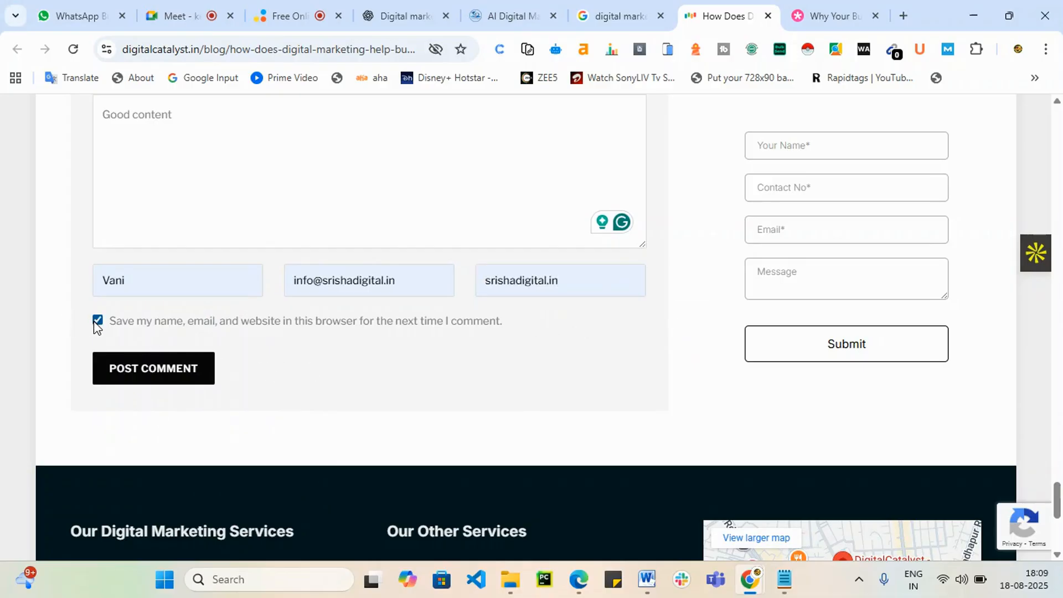
{"action": "left_click", "coordinate": [150, 370]}
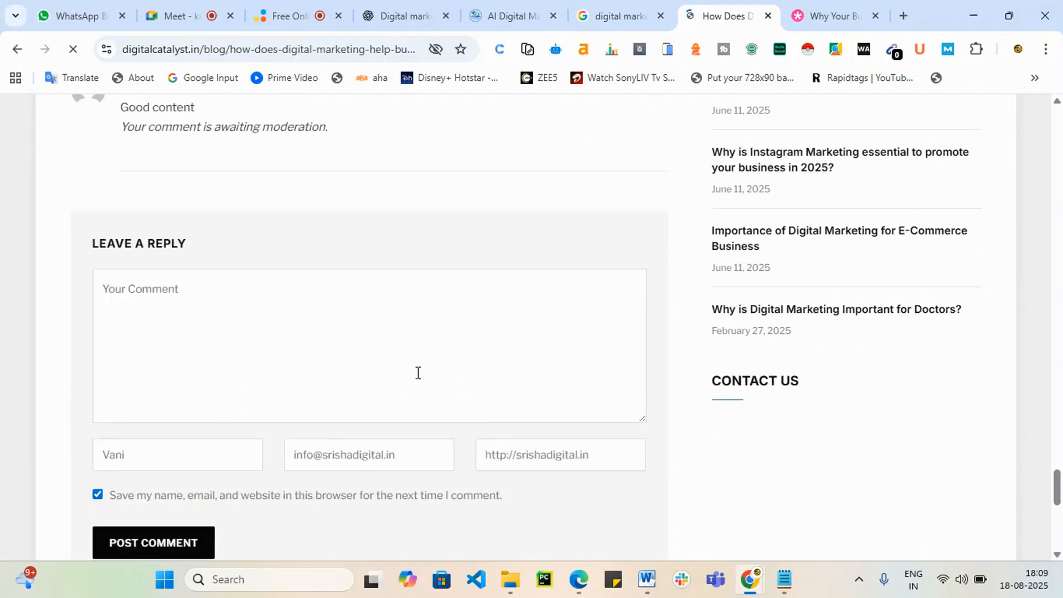
Step: Open srishadigital.in through the author link on the pending 'Good content' comment
{"action": "scroll", "coordinate": [418, 374], "scroll_direction": "down", "scroll_amount": 2}
{"action": "scroll", "coordinate": [418, 374], "scroll_direction": "up", "scroll_amount": 4}
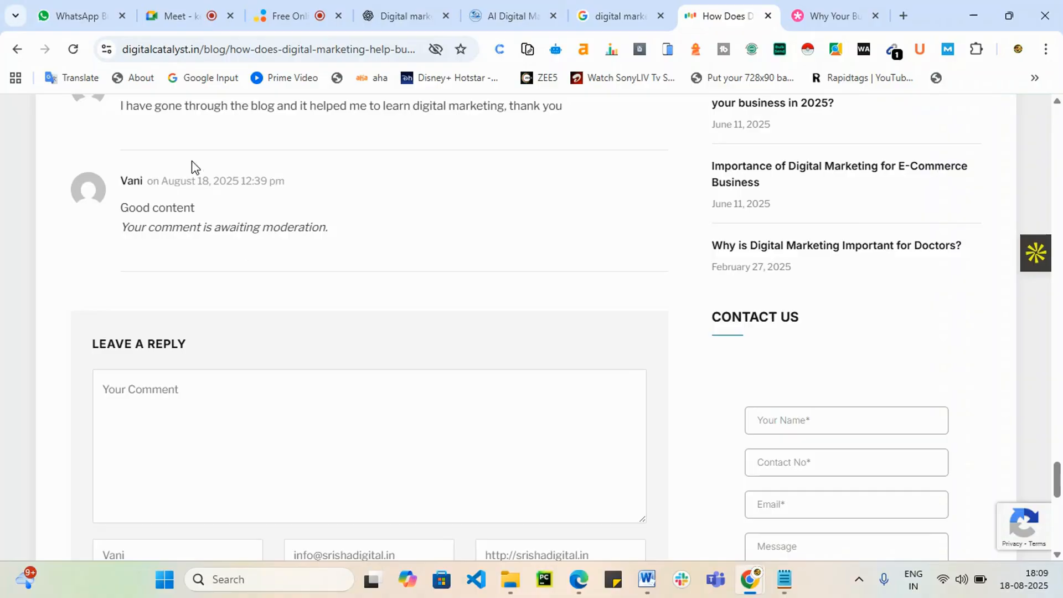
{"action": "left_click", "coordinate": [135, 186]}
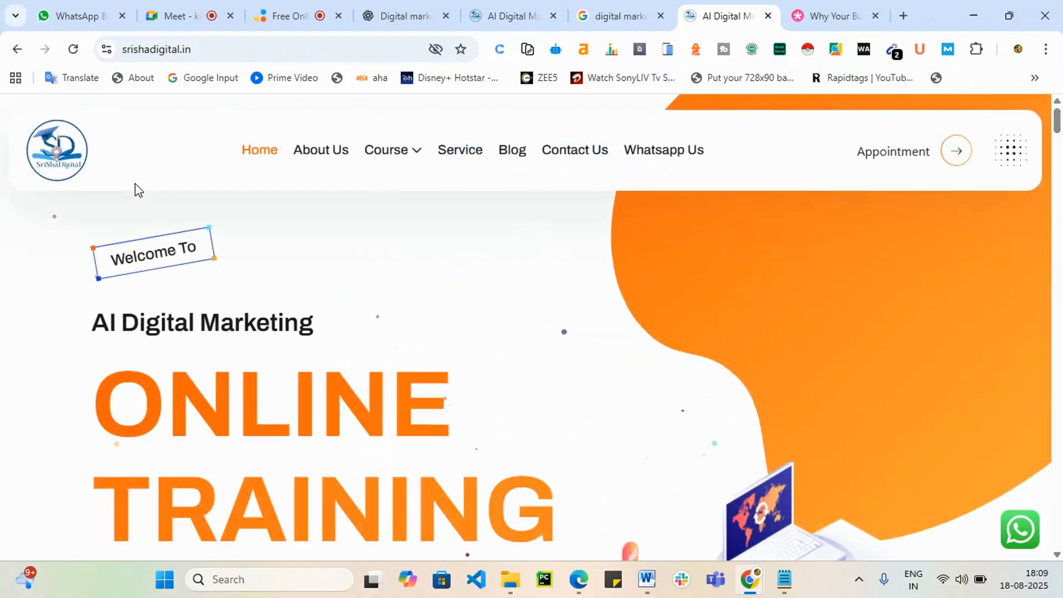
Step: Dismiss the Elegant Themes notification prompt, close that tab, and return to the Google results
{"action": "left_click", "coordinate": [609, 8]}
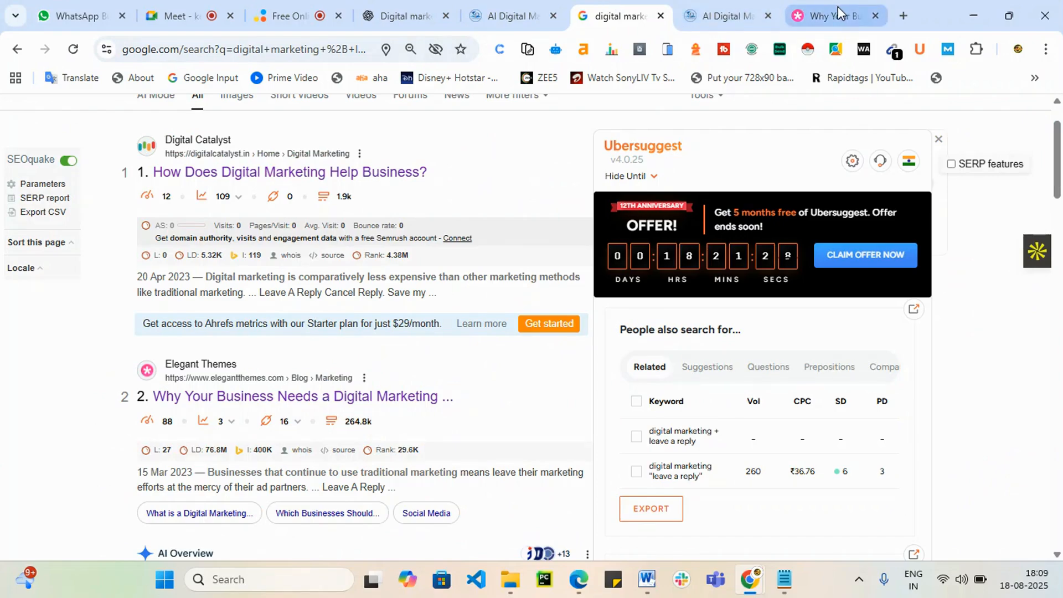
{"action": "left_click", "coordinate": [837, 7]}
{"action": "left_click", "coordinate": [686, 7]}
{"action": "left_click", "coordinate": [635, 6]}
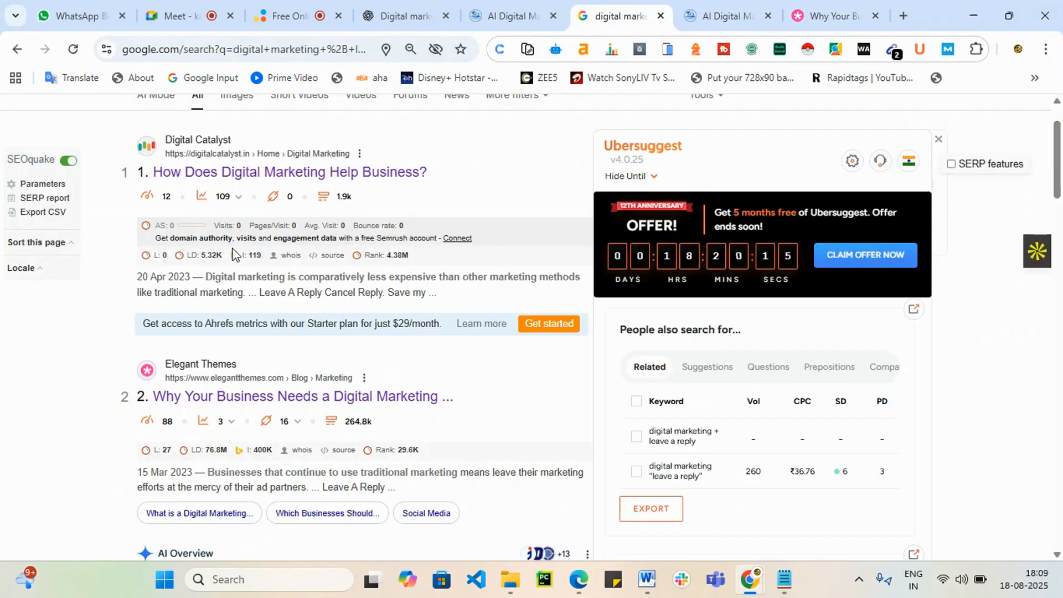
{"action": "left_click", "coordinate": [836, 17]}
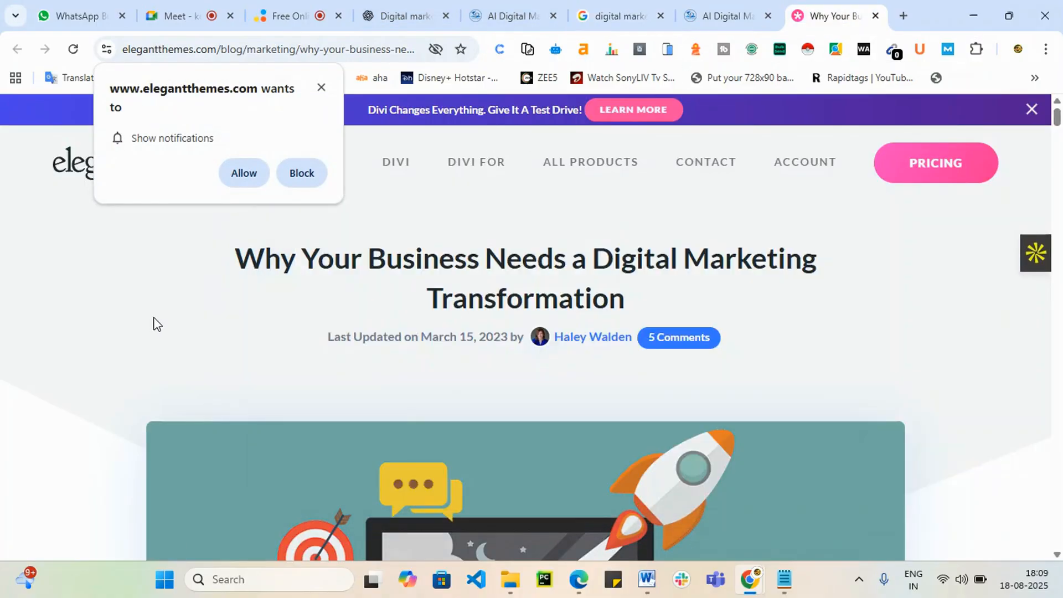
{"action": "left_click", "coordinate": [322, 88]}
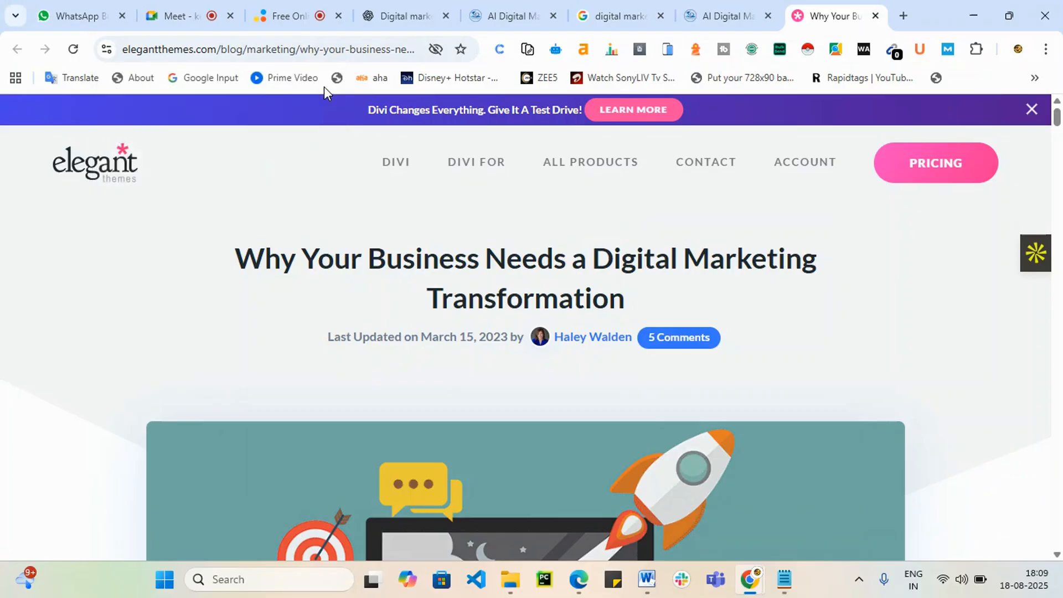
{"action": "scroll", "coordinate": [296, 308], "scroll_direction": "down", "scroll_amount": 6}
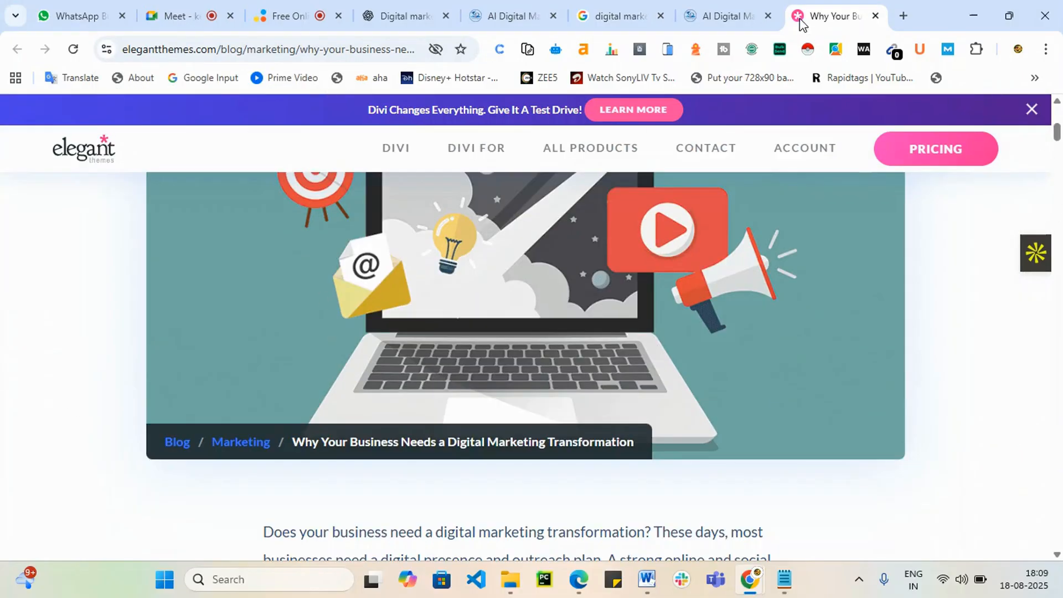
{"action": "left_click", "coordinate": [715, 16]}
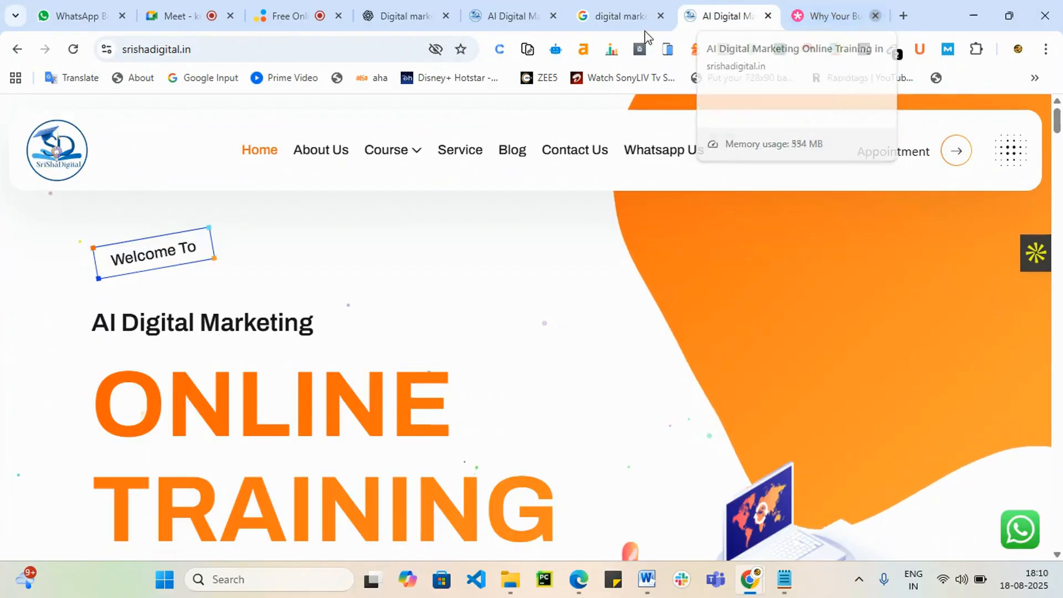
{"action": "left_click", "coordinate": [626, 15]}
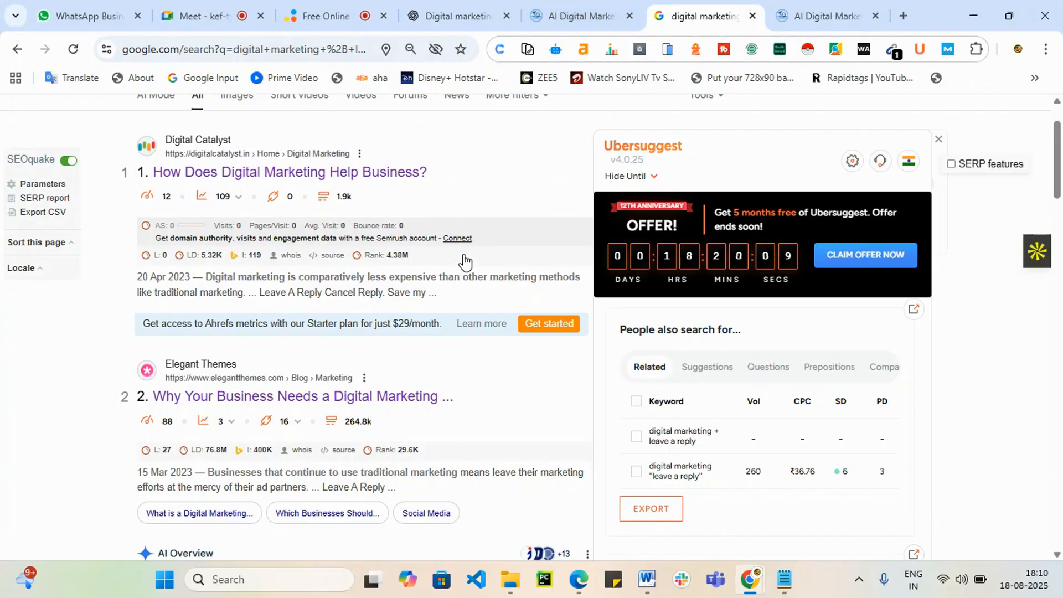
{"action": "scroll", "coordinate": [465, 260], "scroll_direction": "down", "scroll_amount": 3}
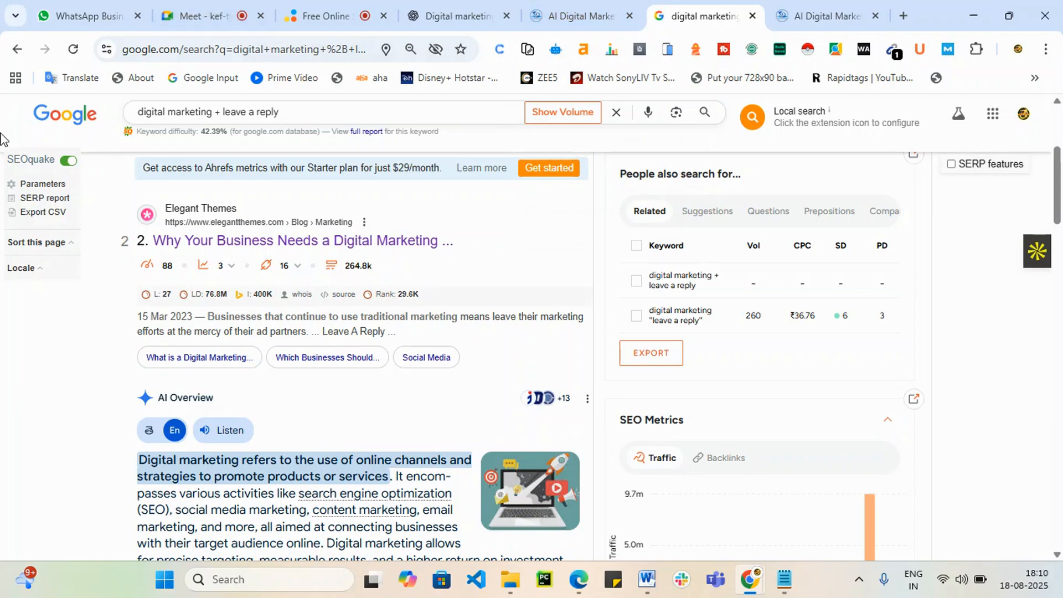
Step: Close the digital marketing results tab and search 'ppt submission sites' in a new tab
{"action": "left_click", "coordinate": [752, 21]}
{"action": "key", "text": "ctrl+l"}
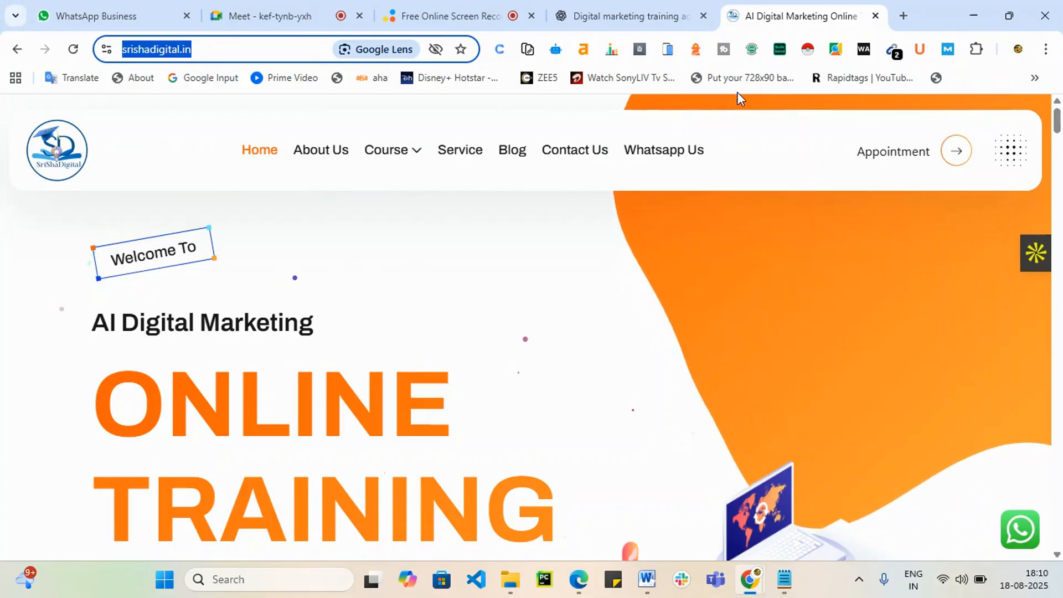
{"action": "left_click", "coordinate": [902, 17]}
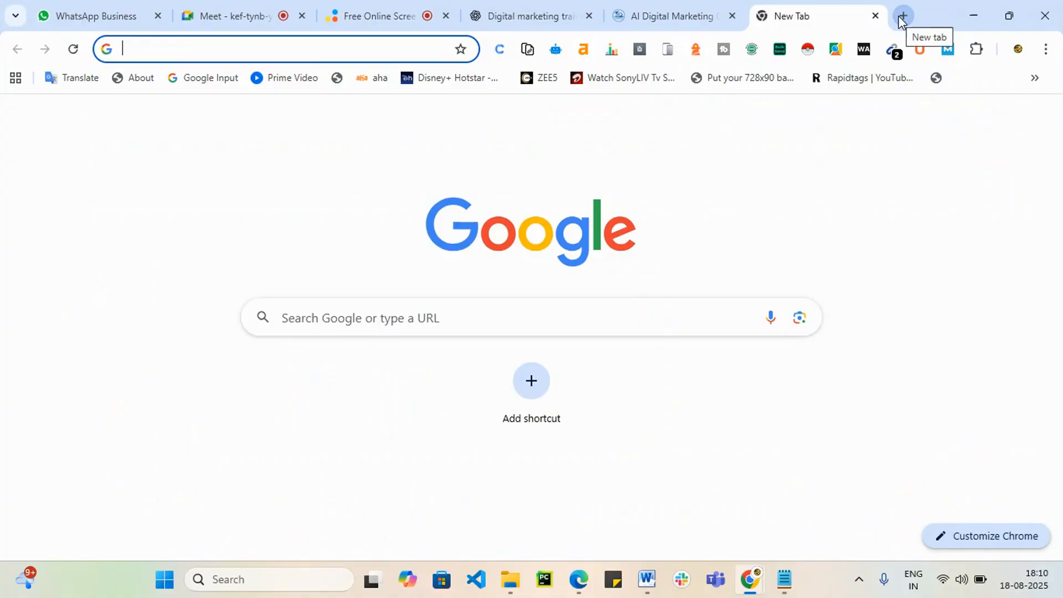
{"action": "type", "text": "ppt"}
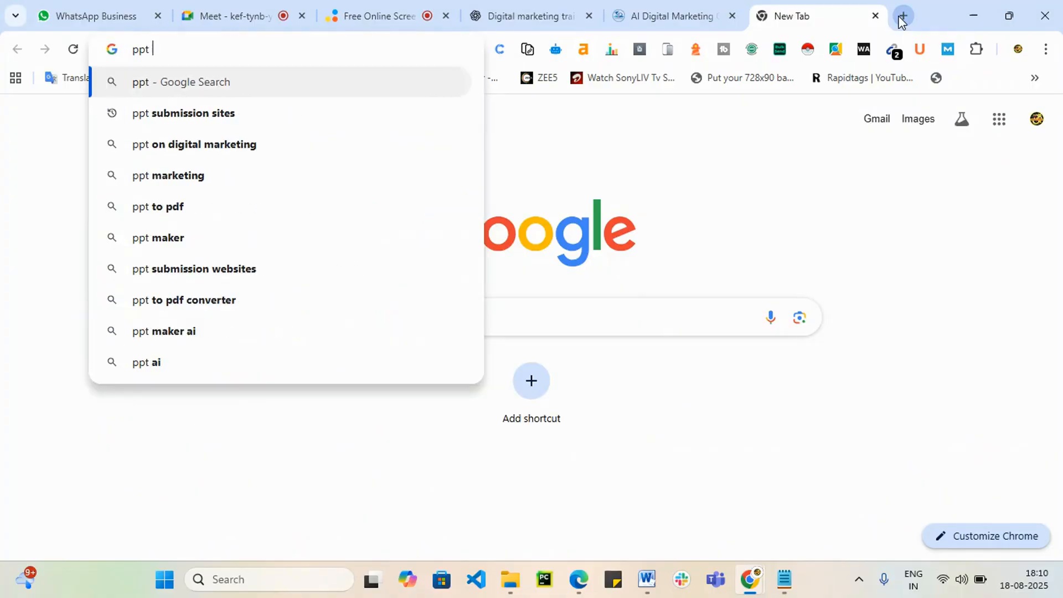
{"action": "key", "text": "Down"}
{"action": "key", "text": "Return"}
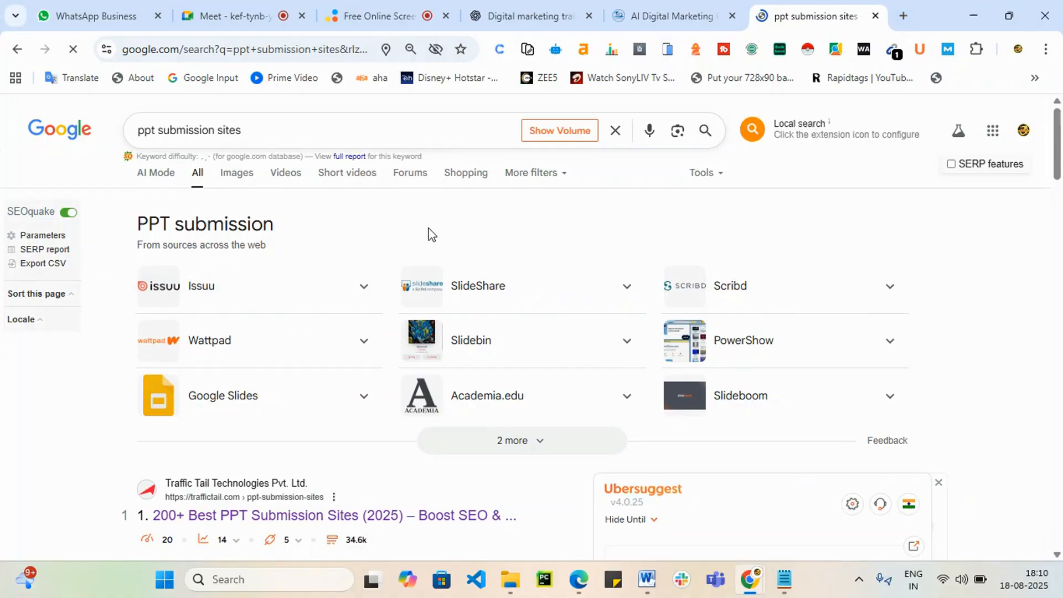
{"action": "left_click", "coordinate": [500, 7]}
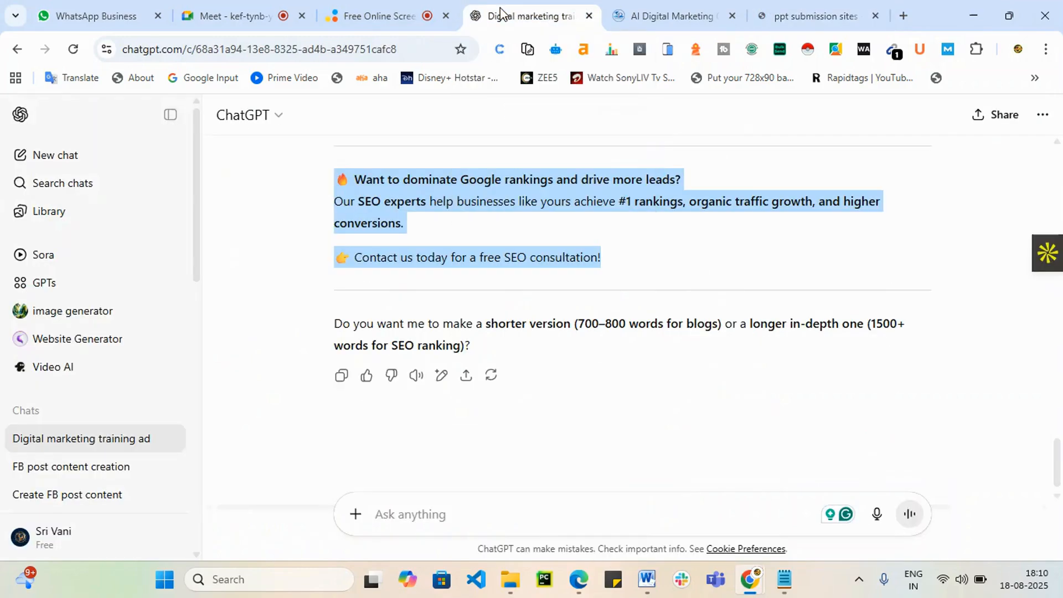
Step: Send ChatGPT a Grammarly-corrected request for a PPT on how SEO works for your business
{"action": "left_click", "coordinate": [439, 523]}
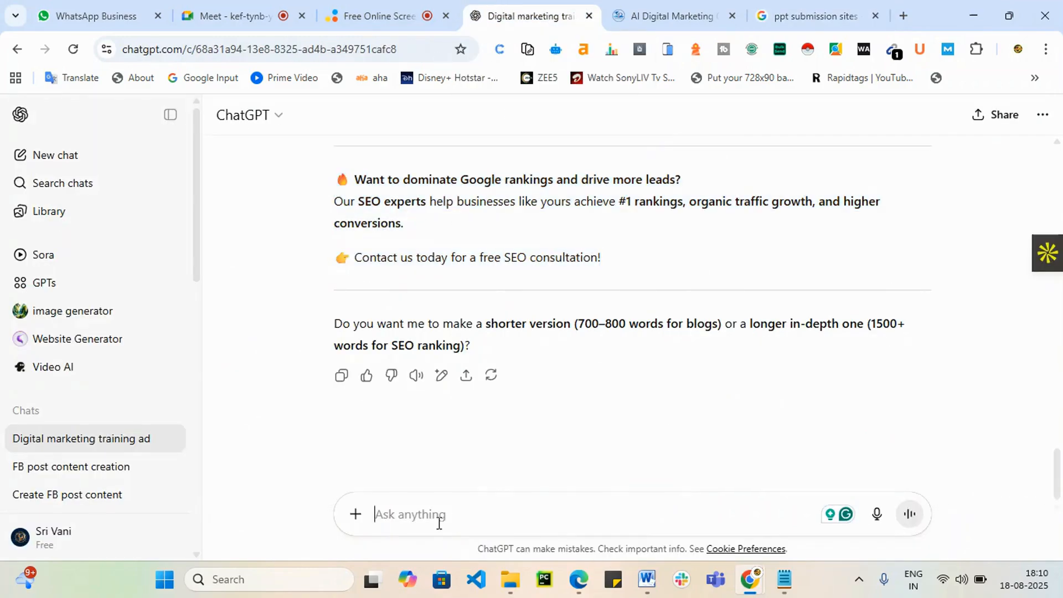
{"action": "type", "text": "create"}
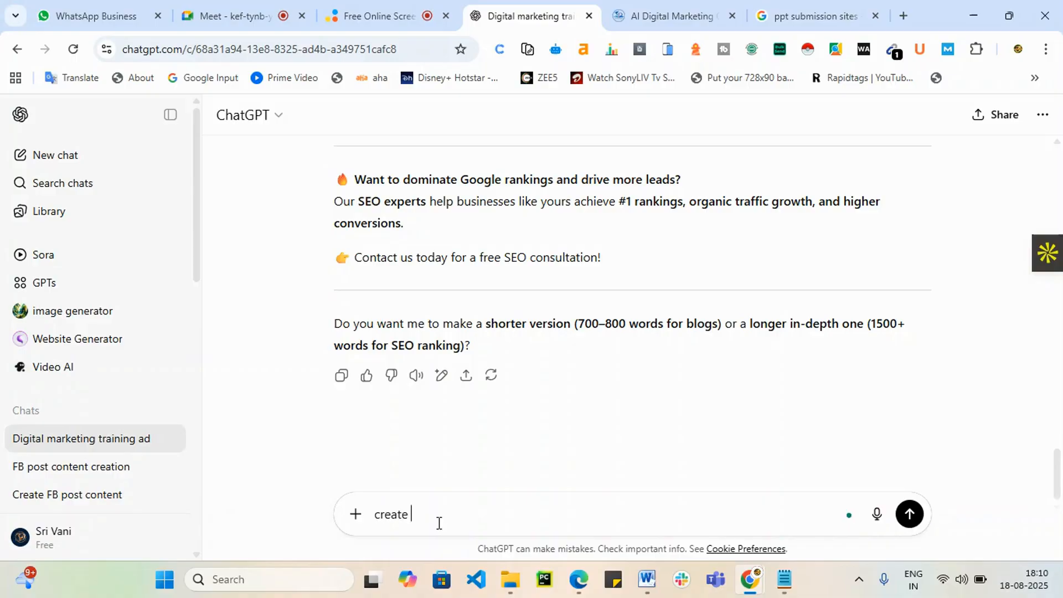
{"action": "type", "text": " ppt submission cont"}
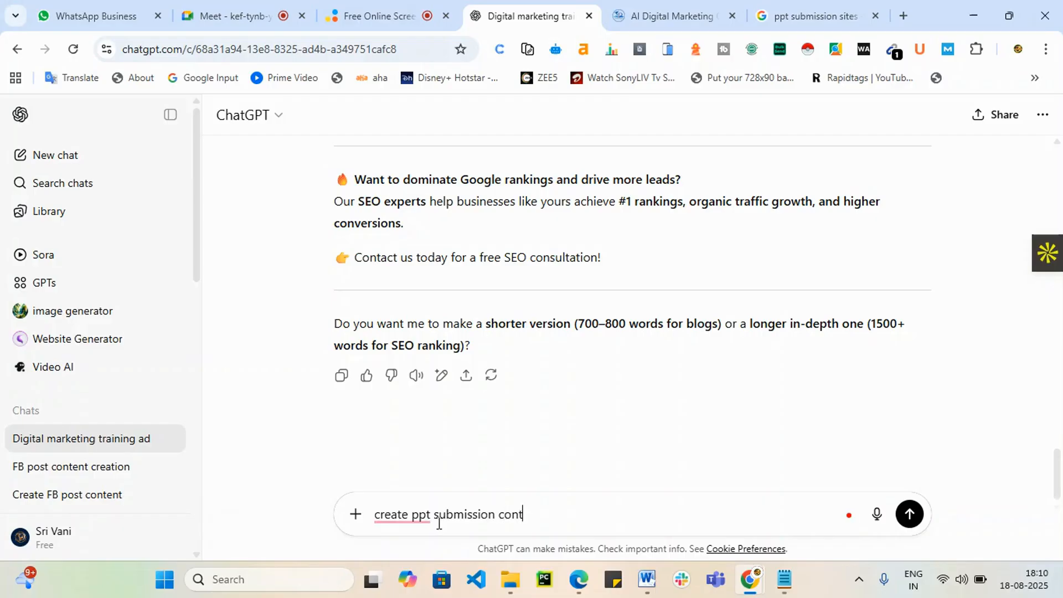
{"action": "type", "text": "at about how "}
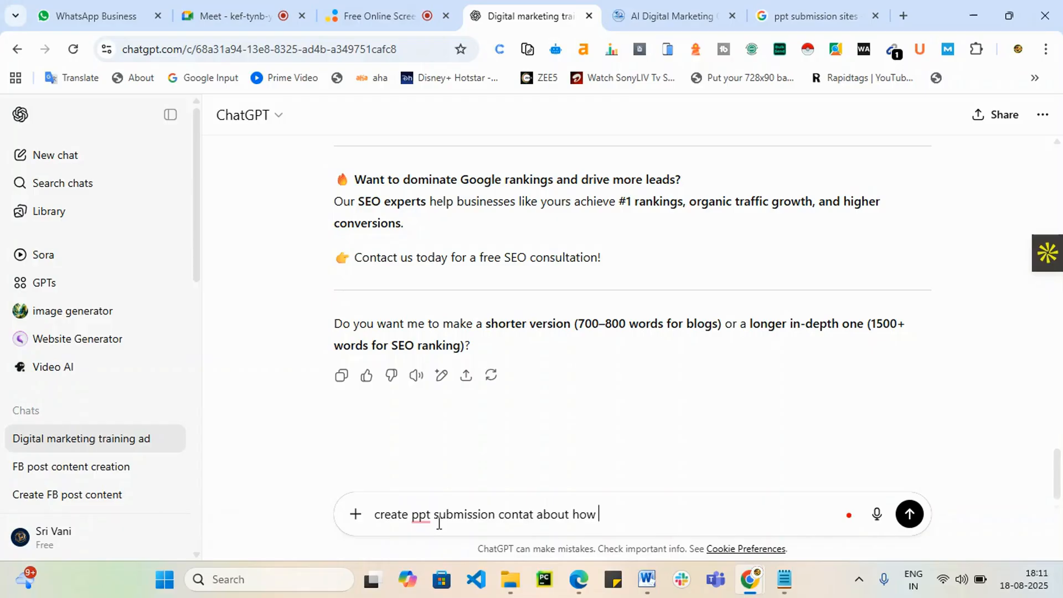
{"action": "type", "text": "SEO Works"}
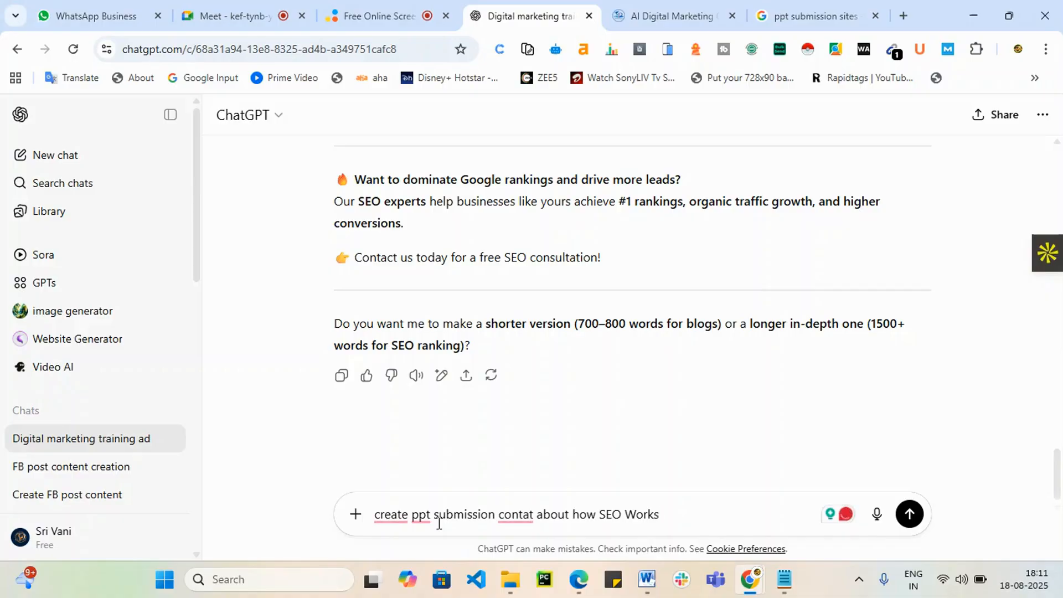
{"action": "type", "text": " on your"}
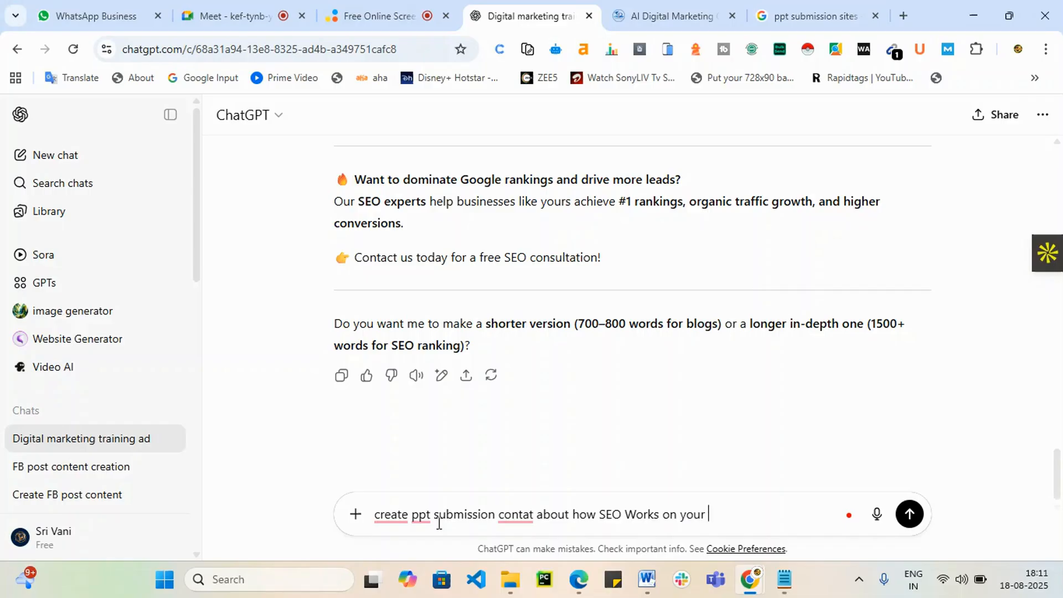
{"action": "type", "text": " bysiness"}
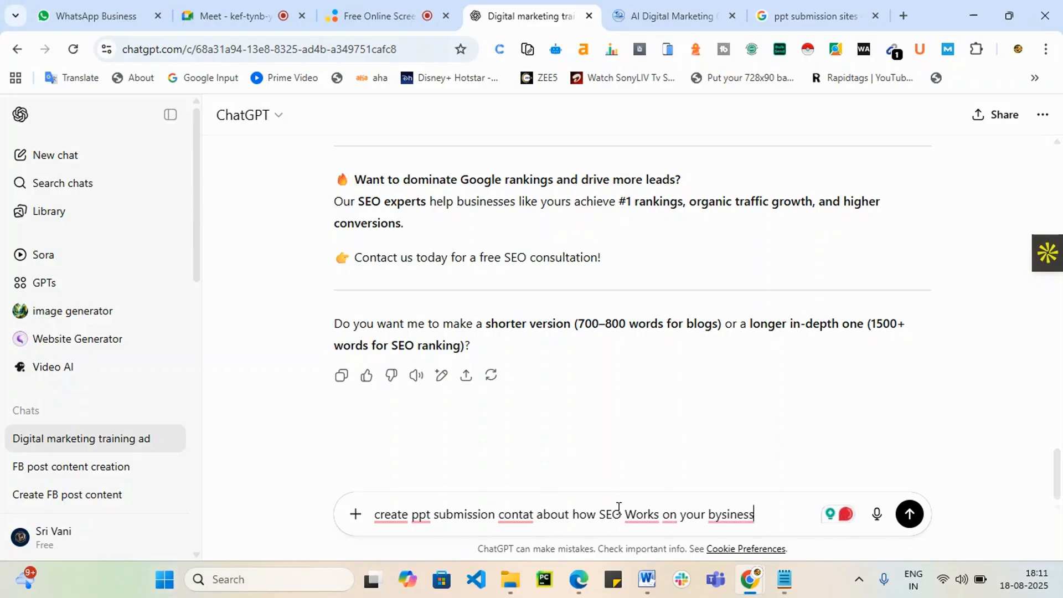
{"action": "mouse_move", "coordinate": [641, 515]}
{"action": "left_click", "coordinate": [640, 436]}
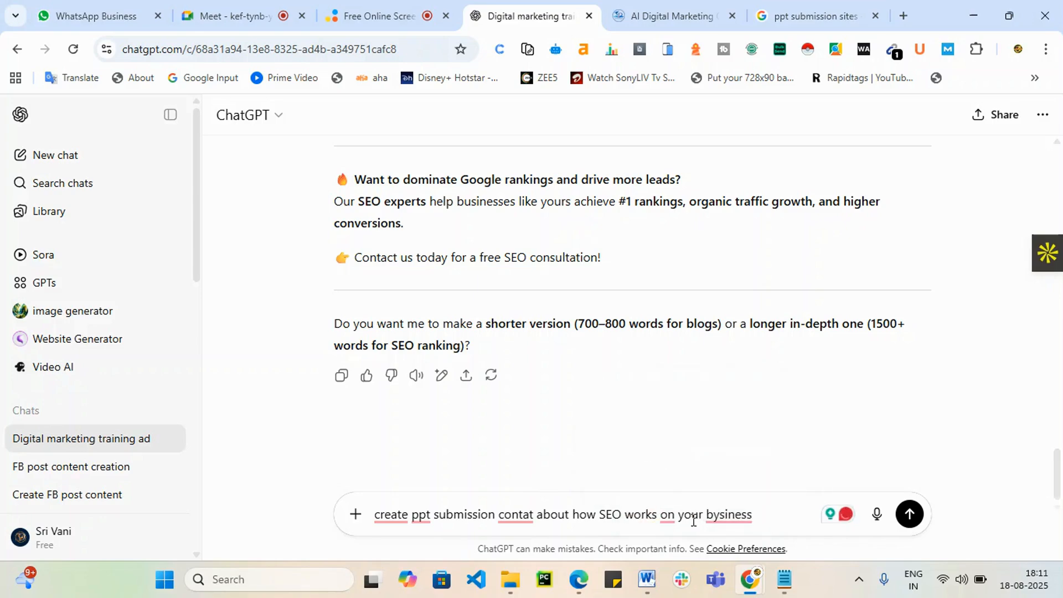
{"action": "mouse_move", "coordinate": [666, 519]}
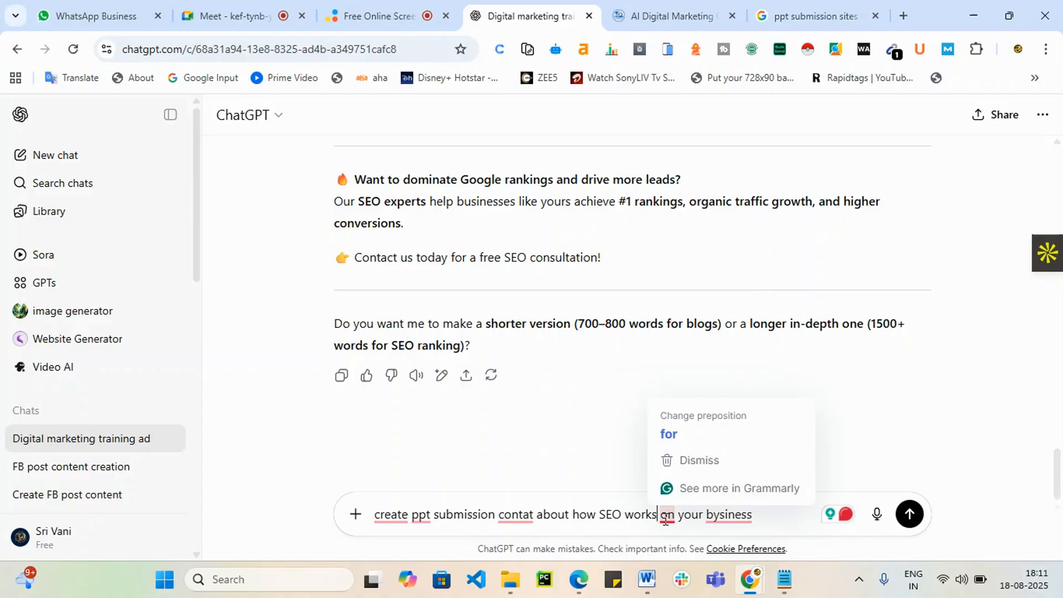
{"action": "left_click", "coordinate": [668, 440]}
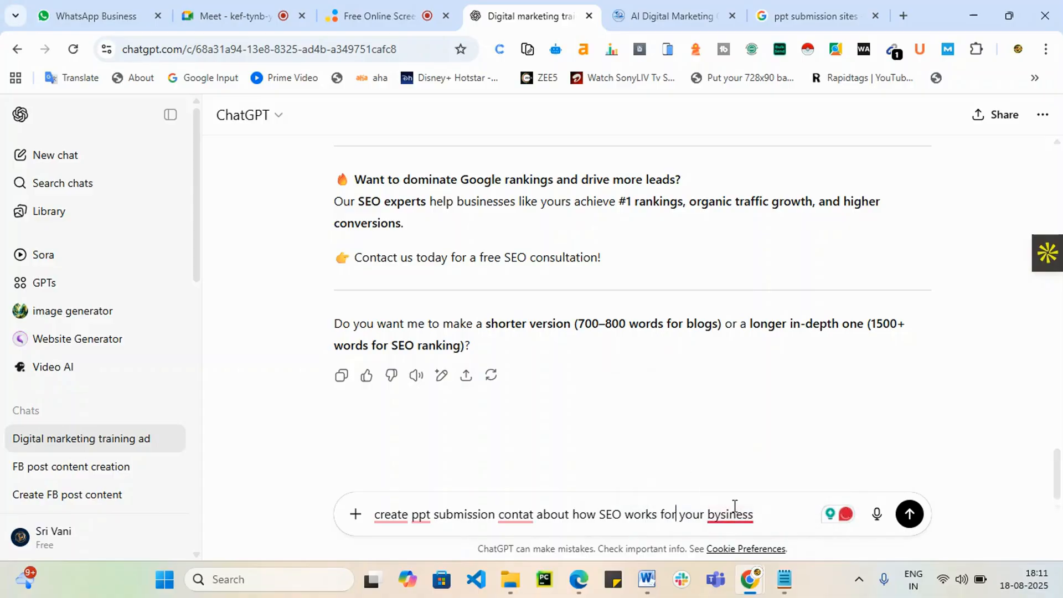
{"action": "mouse_move", "coordinate": [735, 506]}
{"action": "left_click", "coordinate": [735, 407]}
{"action": "mouse_move", "coordinate": [523, 514]}
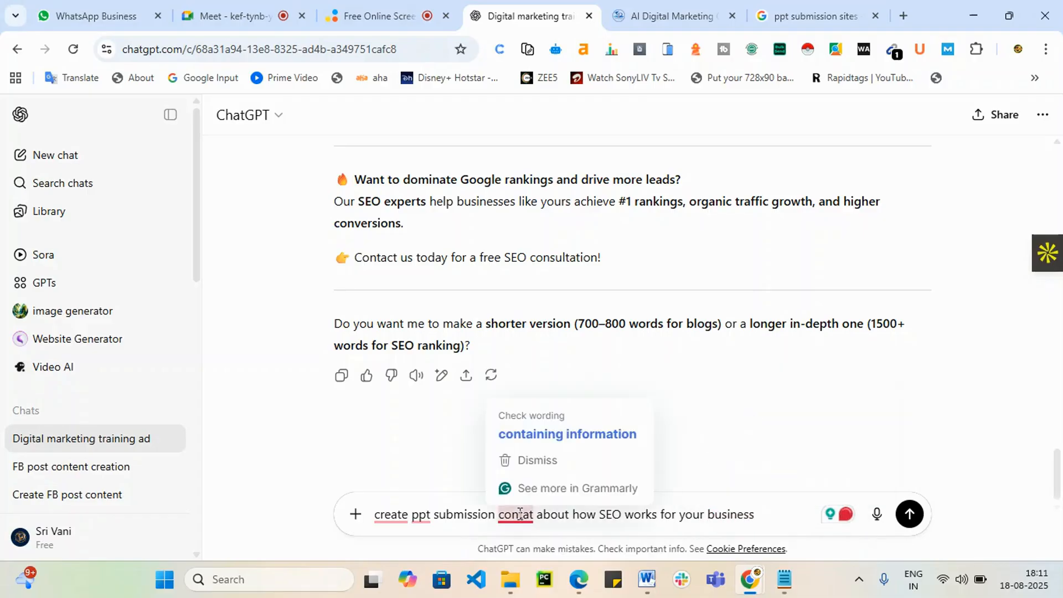
{"action": "left_click", "coordinate": [542, 442]}
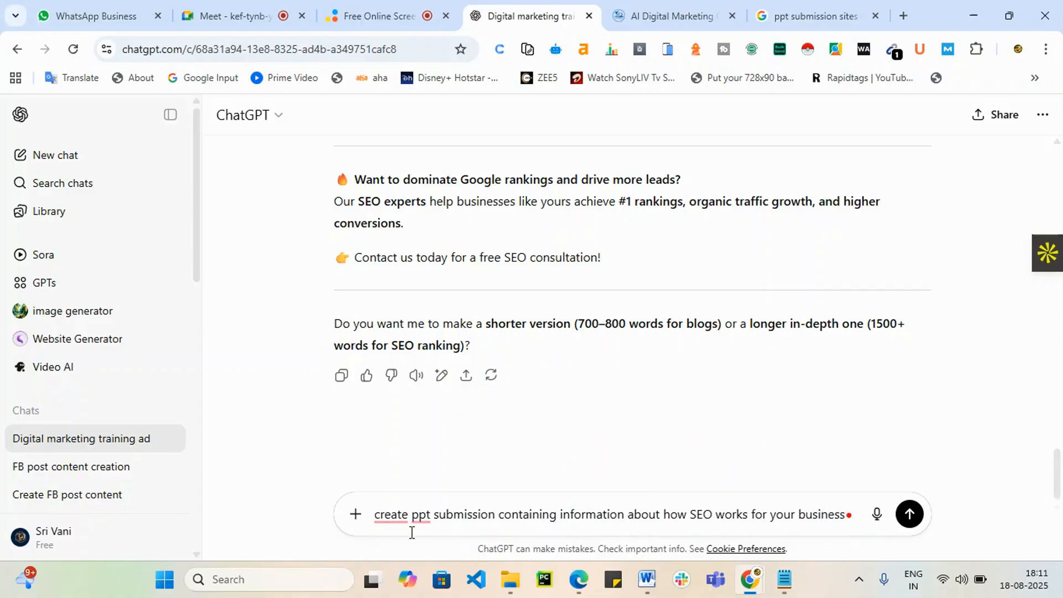
{"action": "mouse_move", "coordinate": [427, 521]}
{"action": "left_click", "coordinate": [429, 435]}
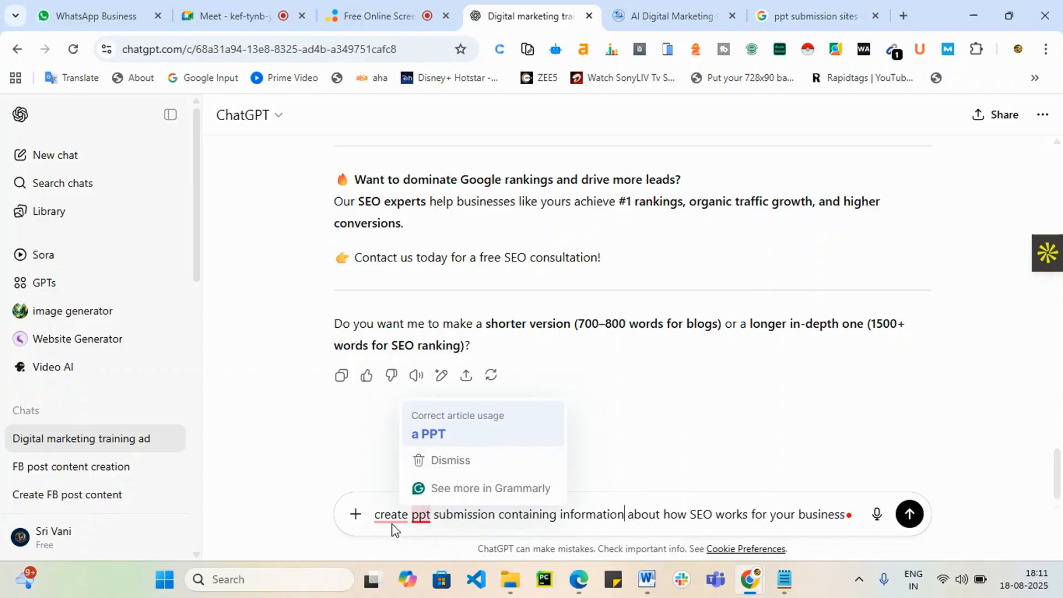
{"action": "left_click", "coordinate": [909, 514]}
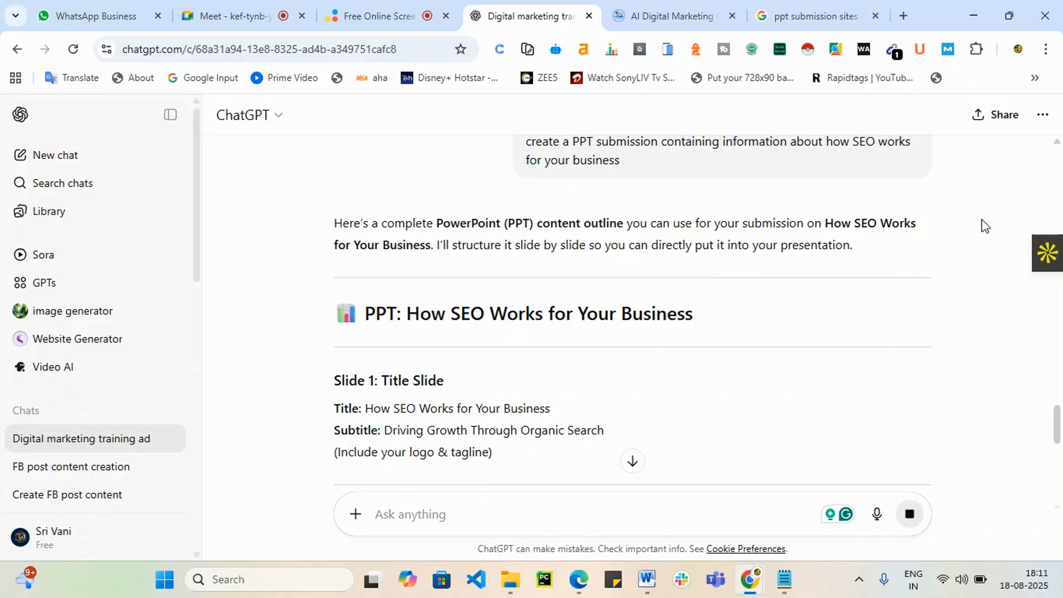
Step: Scroll the generated outline down to Slide 15: Conclusion & Call to Action and the PPT offer
{"action": "scroll", "coordinate": [902, 268], "scroll_direction": "down", "scroll_amount": 10}
{"action": "scroll", "coordinate": [903, 268], "scroll_direction": "down", "scroll_amount": 1}
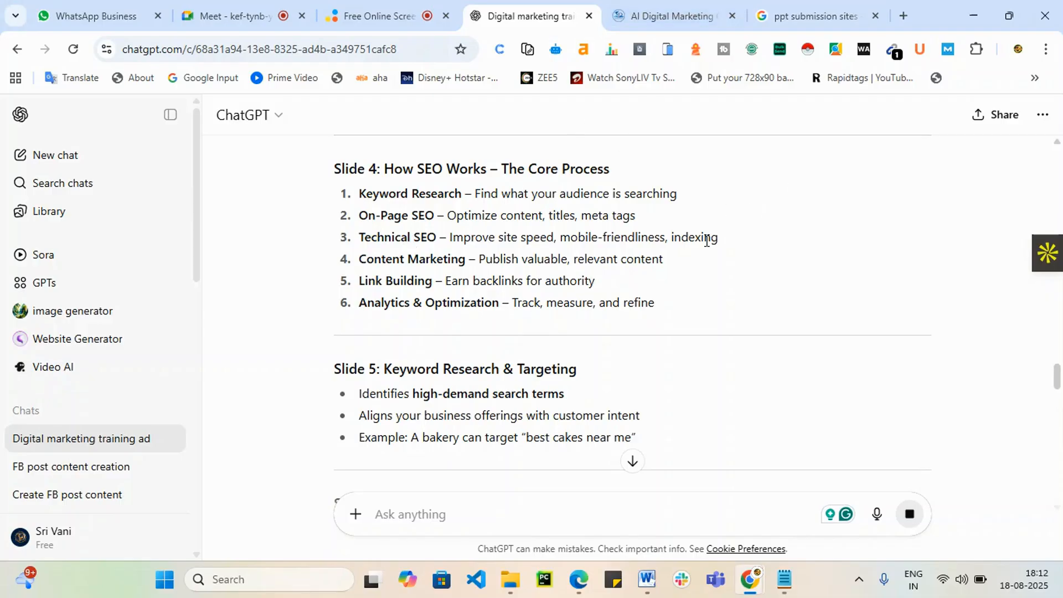
{"action": "scroll", "coordinate": [713, 238], "scroll_direction": "down", "scroll_amount": 1}
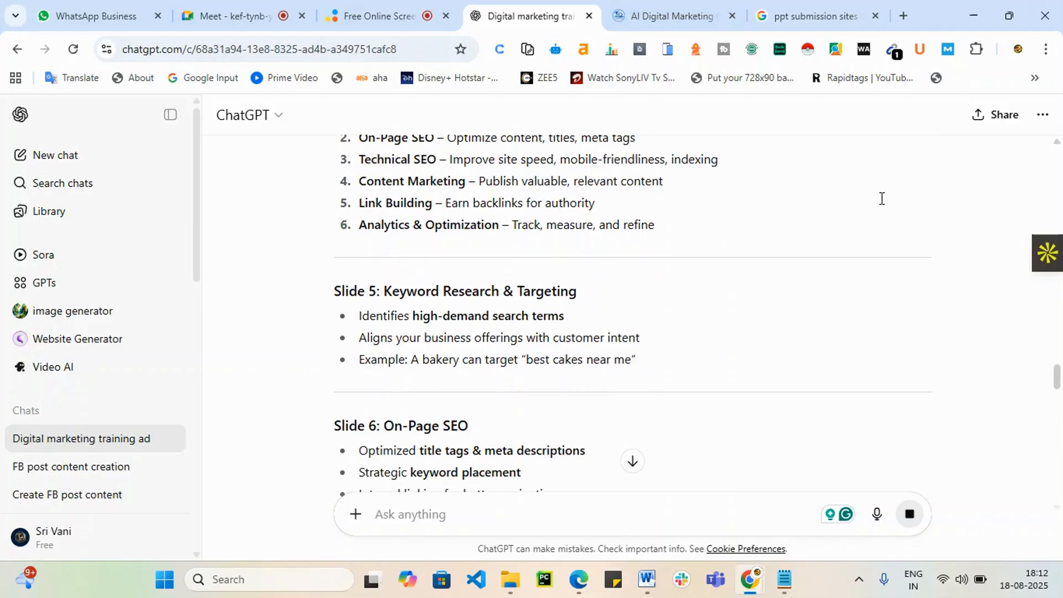
{"action": "scroll", "coordinate": [744, 357], "scroll_direction": "down", "scroll_amount": 10}
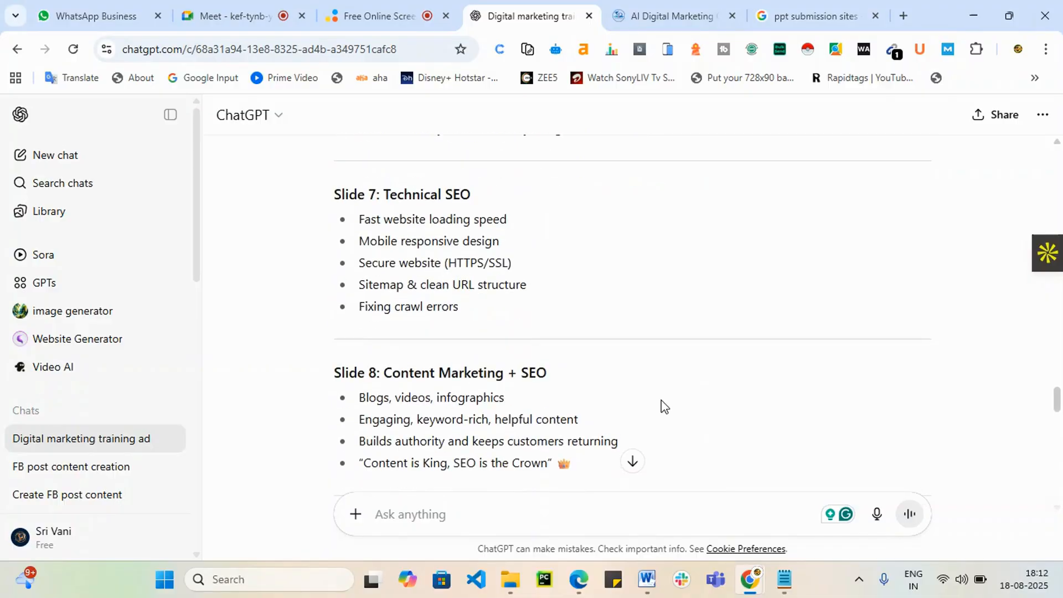
{"action": "left_click_drag", "start_coordinate": [1057, 413], "coordinate": [1059, 459]}
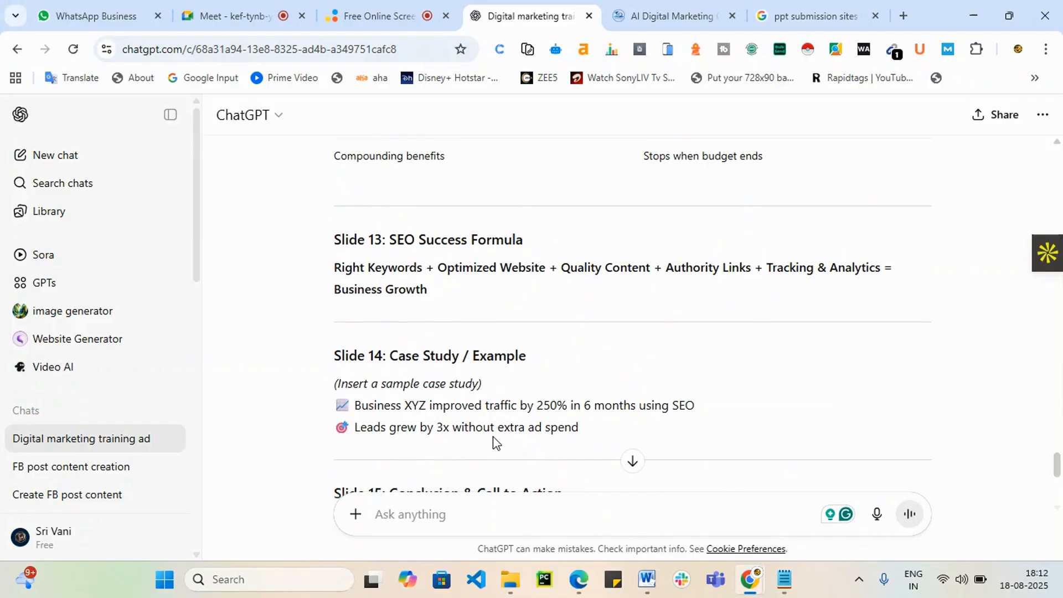
{"action": "scroll", "coordinate": [492, 430], "scroll_direction": "down", "scroll_amount": 3}
{"action": "scroll", "coordinate": [490, 421], "scroll_direction": "down", "scroll_amount": 2}
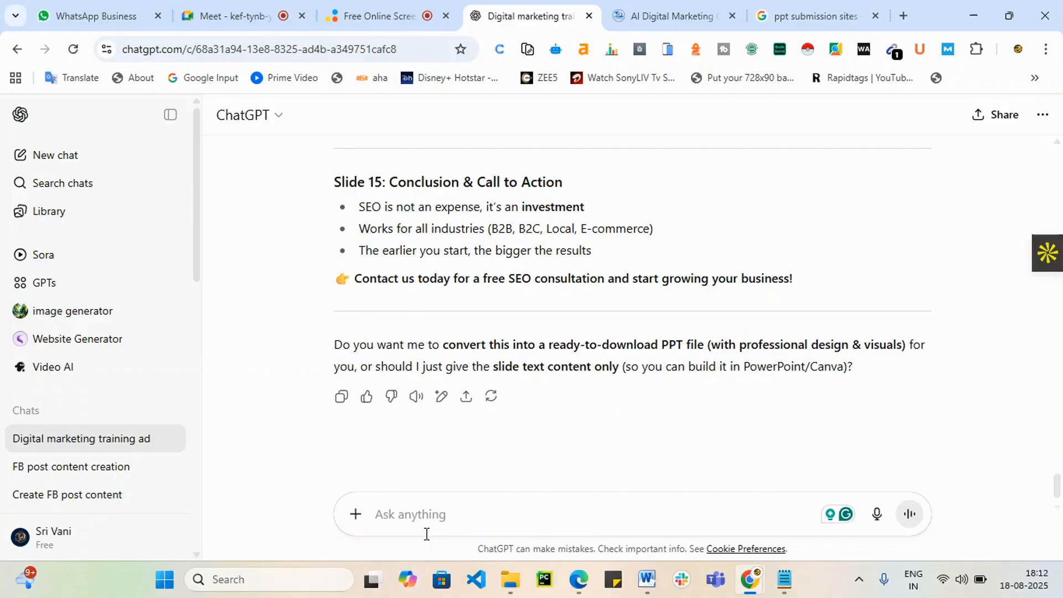
Step: Reply 'yes' to ChatGPT's PPT offer and download the 'How SEO Works for Your Business' presentation
{"action": "type", "text": "yes"}
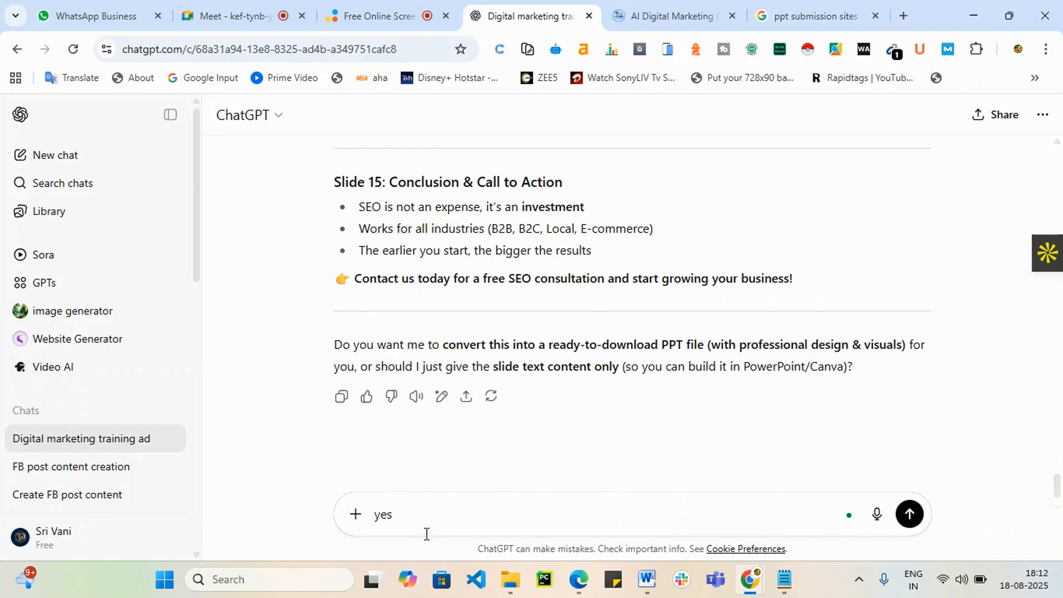
{"action": "key", "text": "Return"}
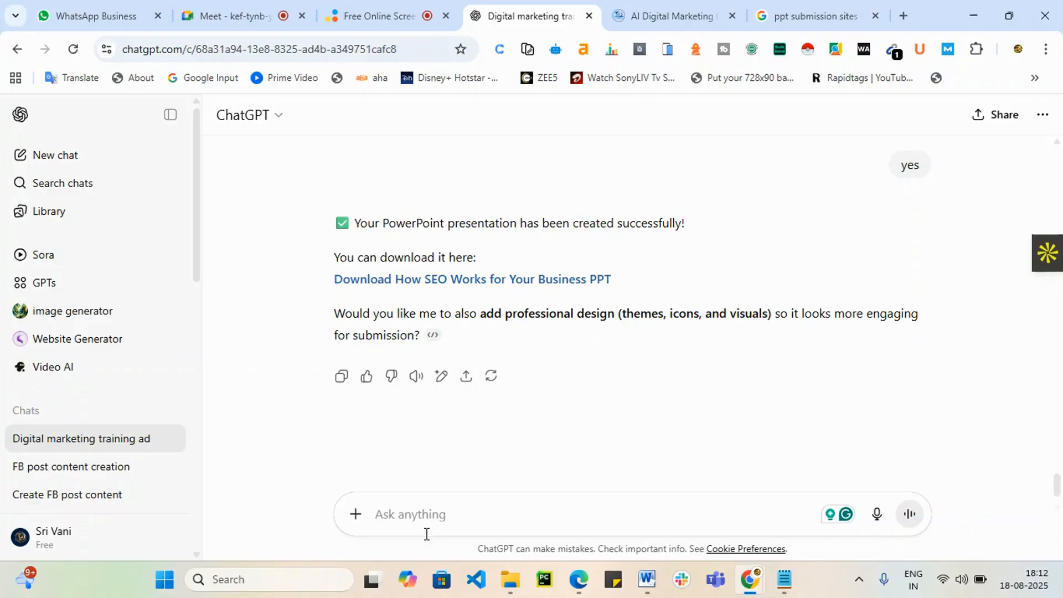
{"action": "left_click", "coordinate": [504, 284]}
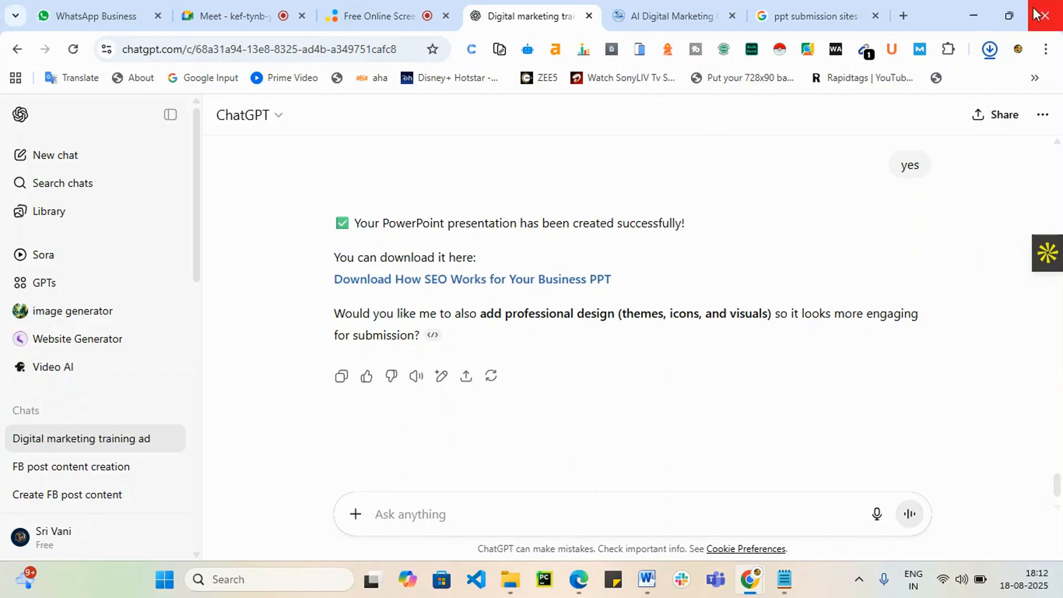
Step: Open the downloaded How_SEO_Works_for_Your_Business.pptx in PowerPoint, dismissing the activation warning and enabling editing
{"action": "left_click", "coordinate": [990, 49]}
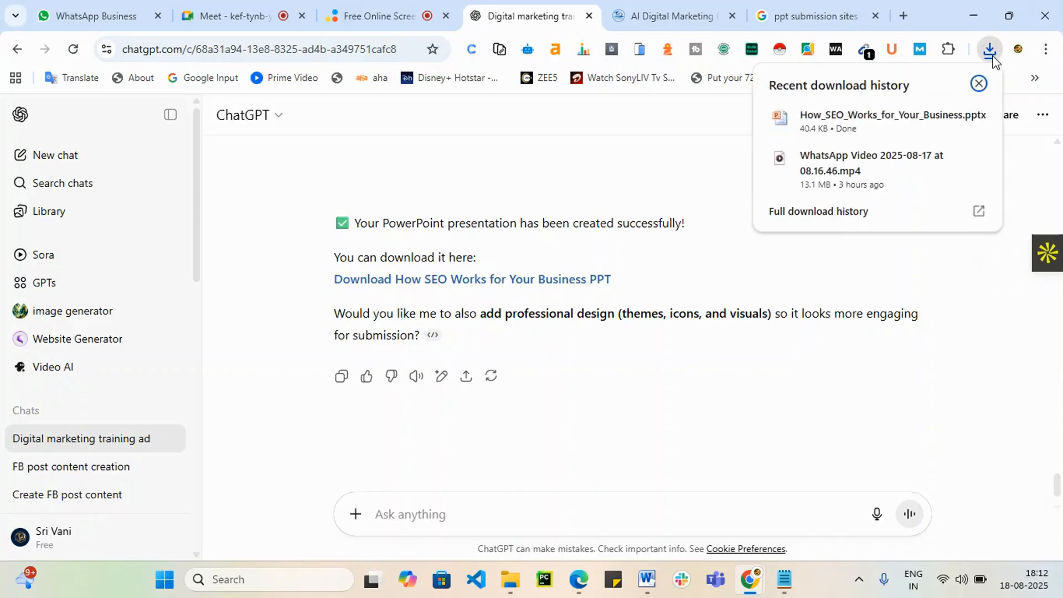
{"action": "left_click", "coordinate": [886, 115]}
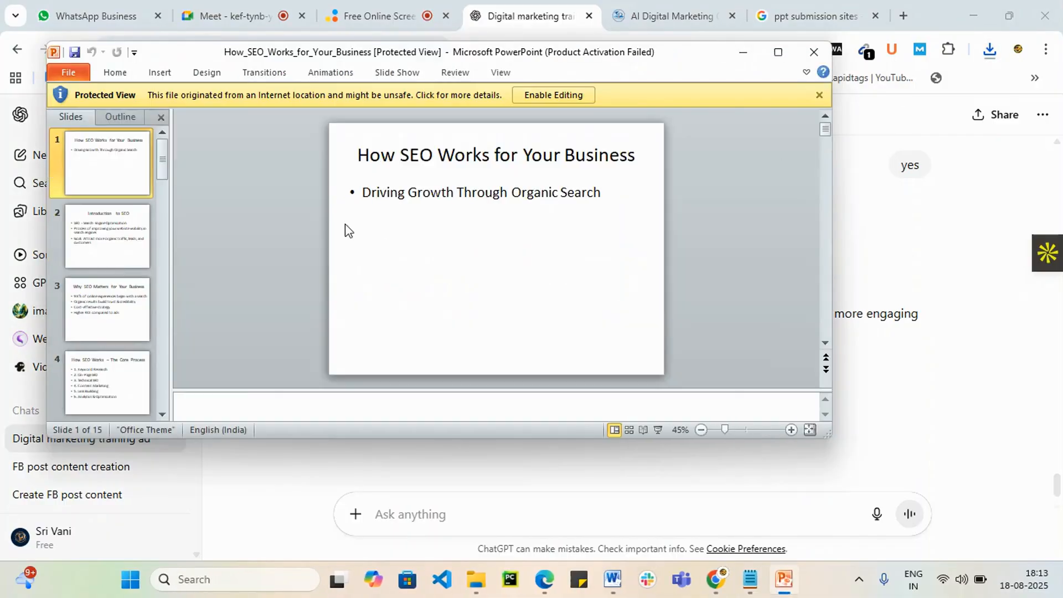
{"action": "left_click", "coordinate": [620, 82]}
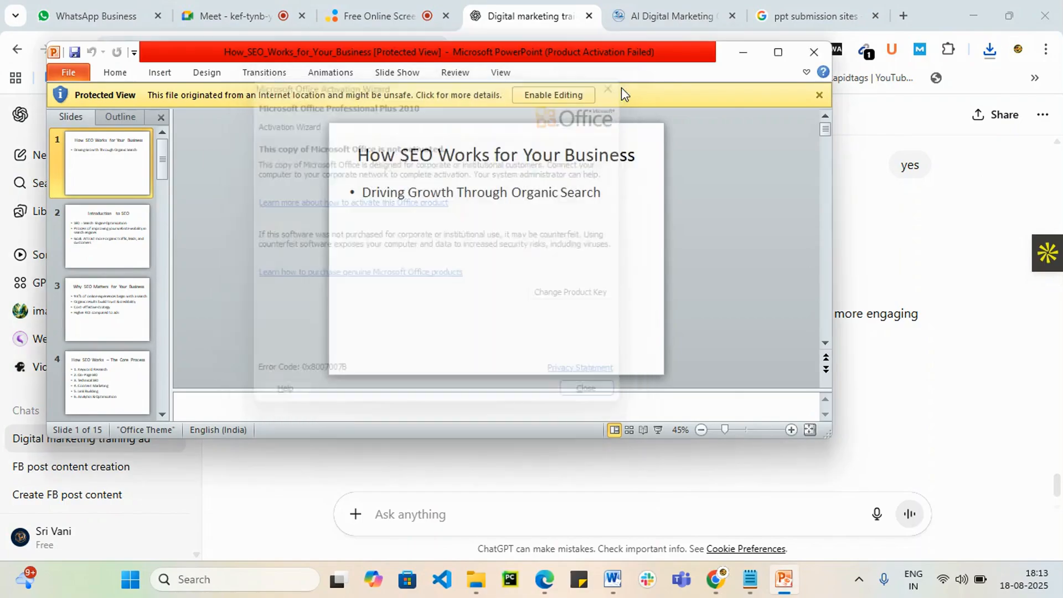
{"action": "left_click", "coordinate": [537, 89]}
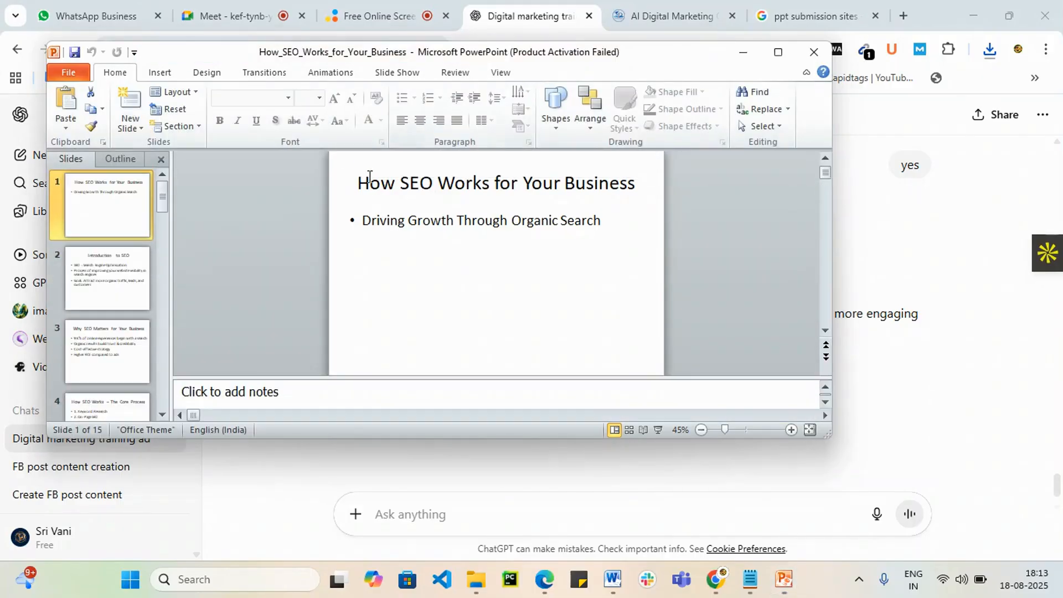
Step: Scroll through the deck's 15 slides to review them
{"action": "scroll", "coordinate": [340, 244], "scroll_direction": "down", "scroll_amount": 2}
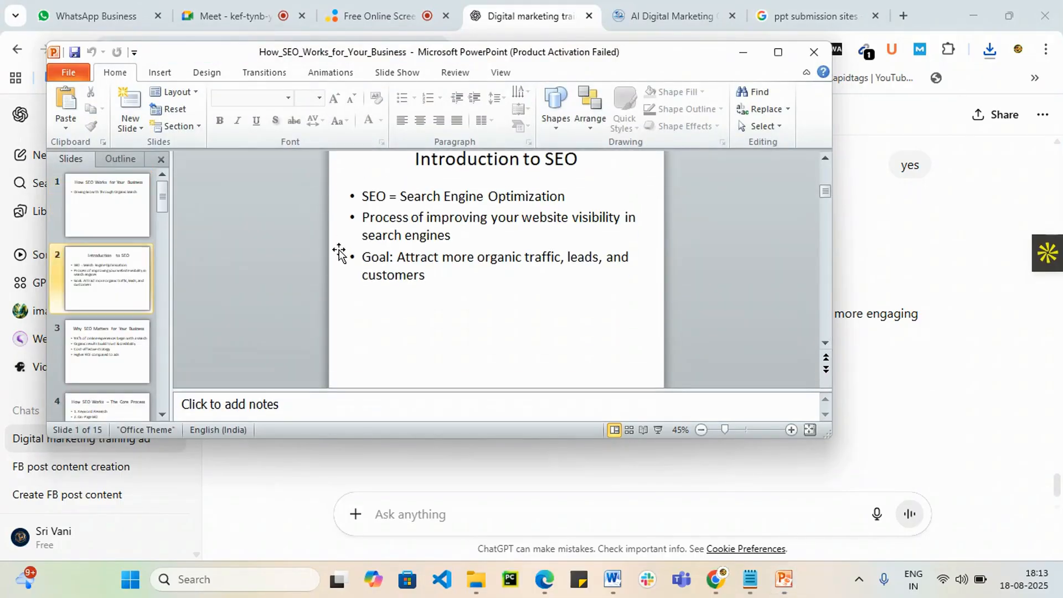
{"action": "scroll", "coordinate": [339, 247], "scroll_direction": "down", "scroll_amount": 4}
{"action": "scroll", "coordinate": [340, 253], "scroll_direction": "down", "scroll_amount": 2}
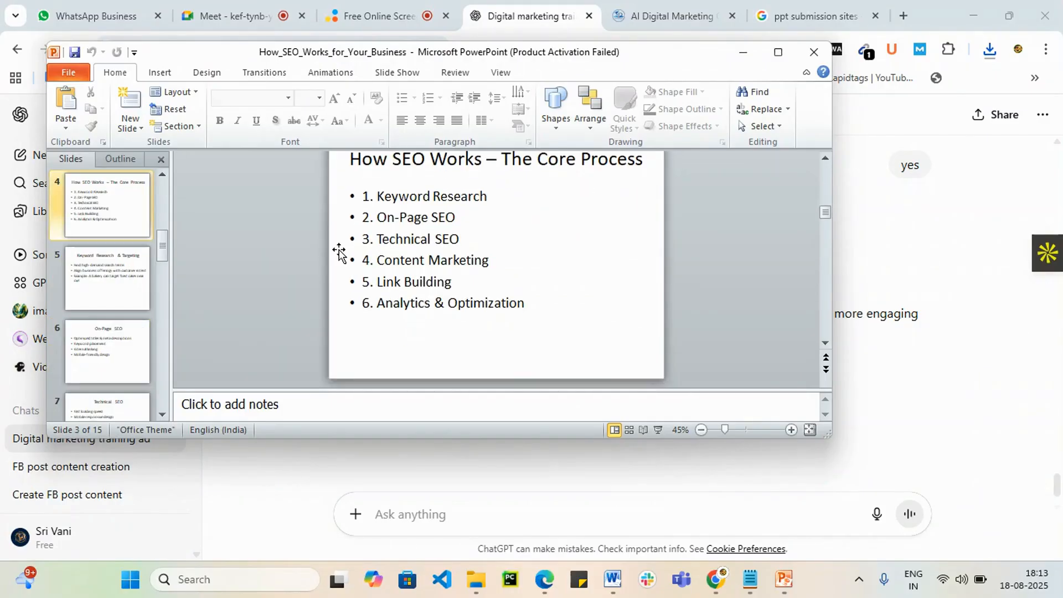
{"action": "scroll", "coordinate": [339, 251], "scroll_direction": "down", "scroll_amount": 2}
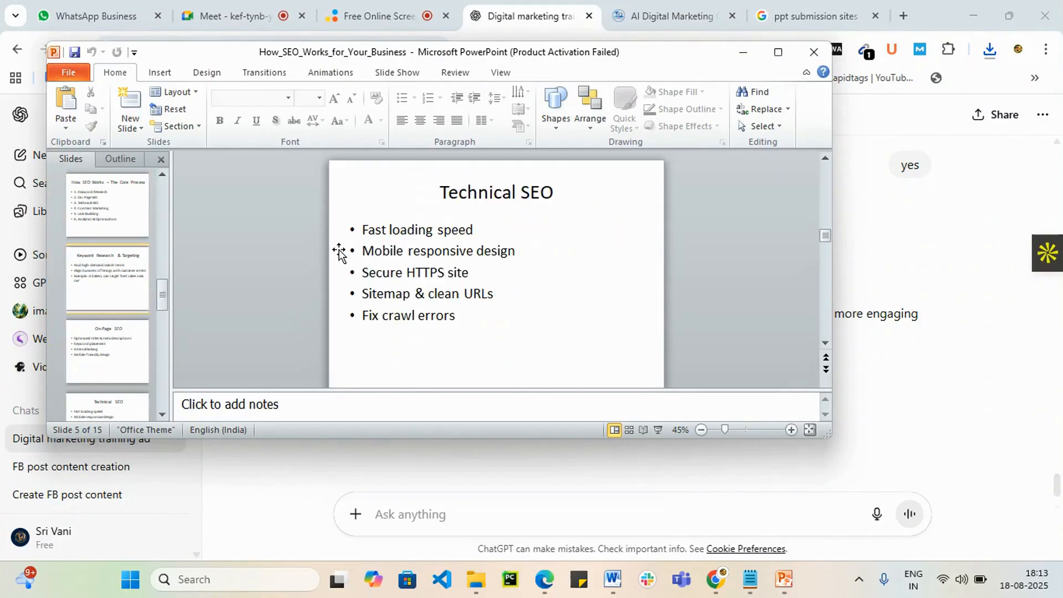